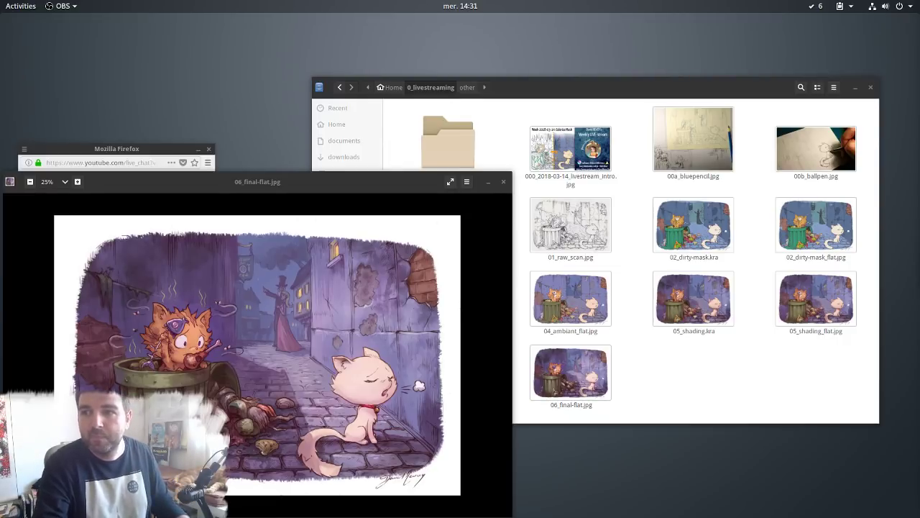
Bring the image viewer forward, go back to 04_ambiant_flat.jpg and maximize its window
{"action": "left_click", "coordinate": [702, 357]}
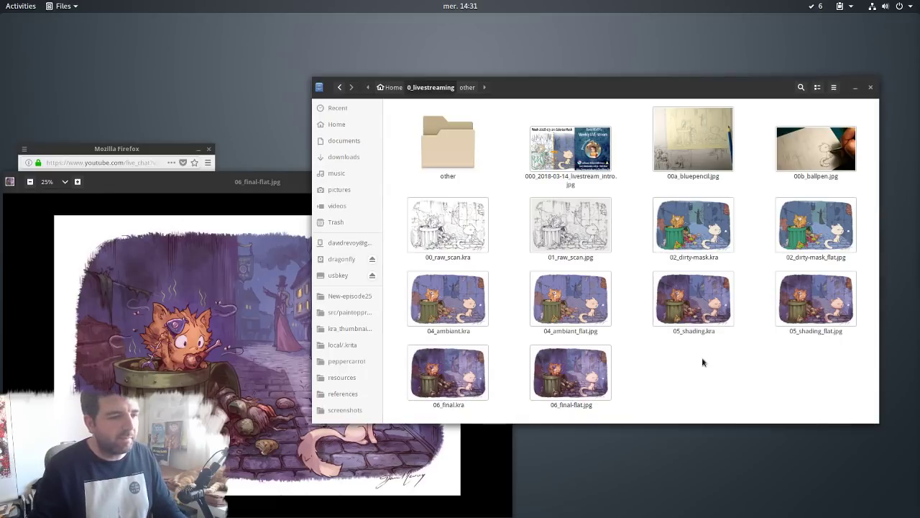
{"action": "left_click", "coordinate": [266, 199]}
{"action": "left_click_drag", "start_coordinate": [339, 185], "coordinate": [528, 79]}
{"action": "key", "text": "Left"}
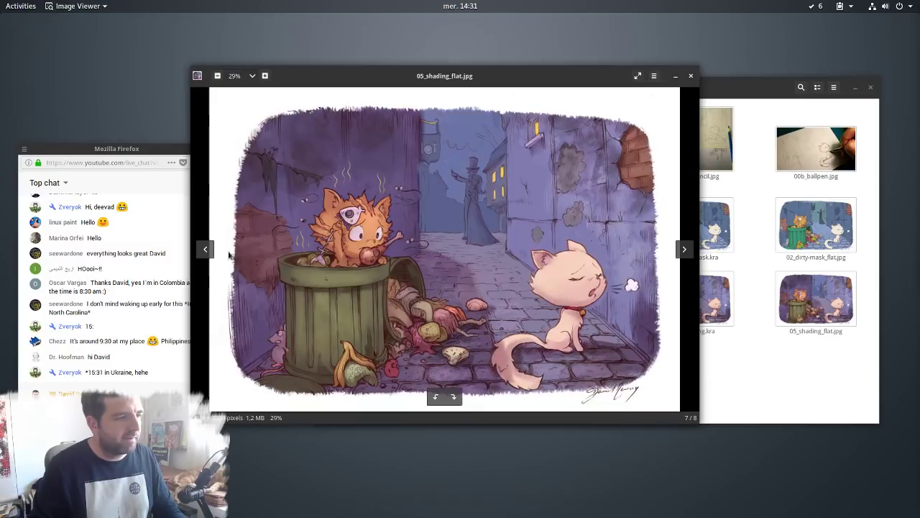
{"action": "left_click", "coordinate": [204, 248]}
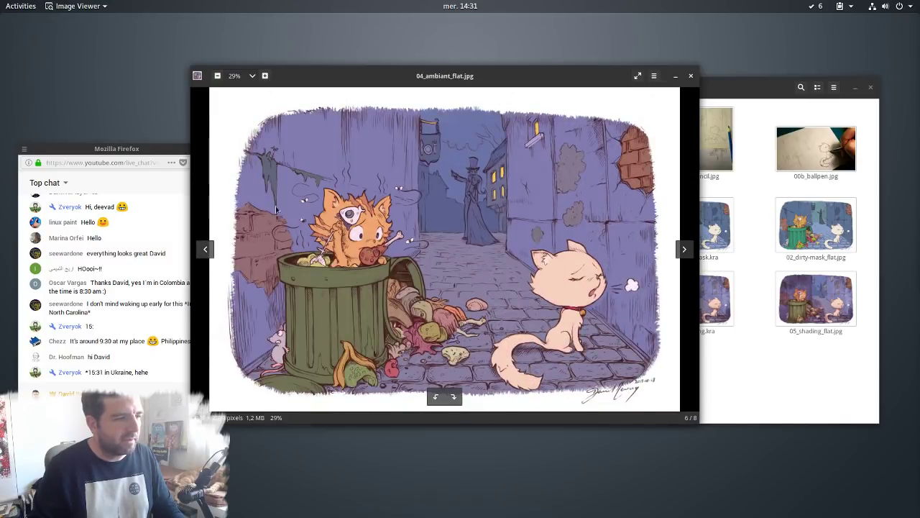
{"action": "double_click", "coordinate": [471, 76]}
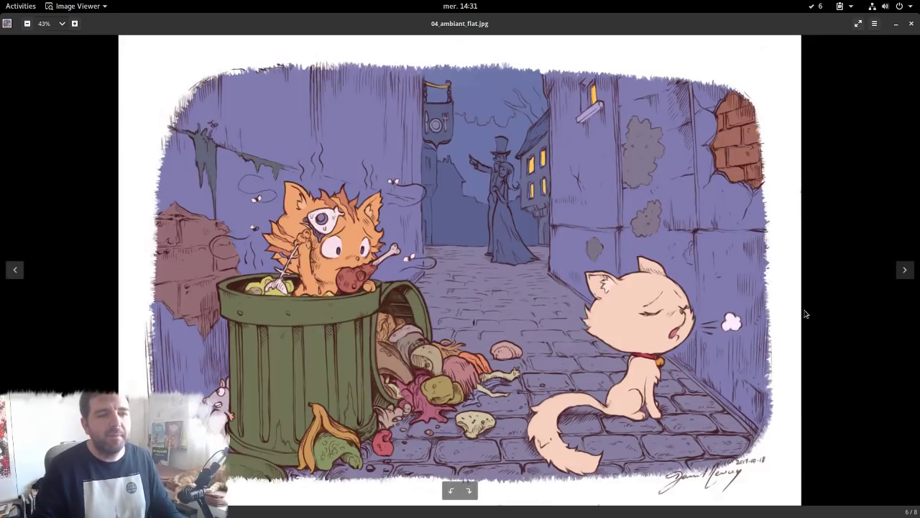
View 05_shading_flat.jpg and 06_final-flat.jpg in turn to compare the painting stages, and close the image viewer
{"action": "left_click", "coordinate": [905, 270]}
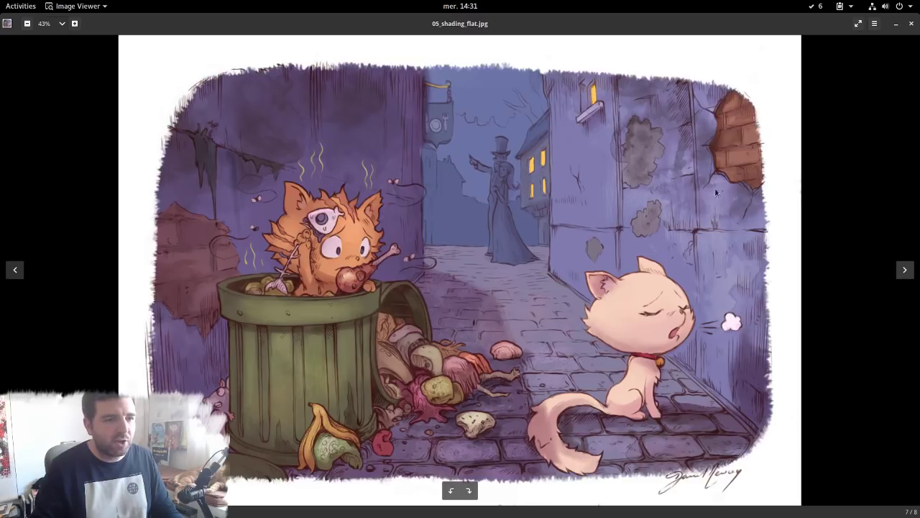
{"action": "left_click", "coordinate": [905, 269]}
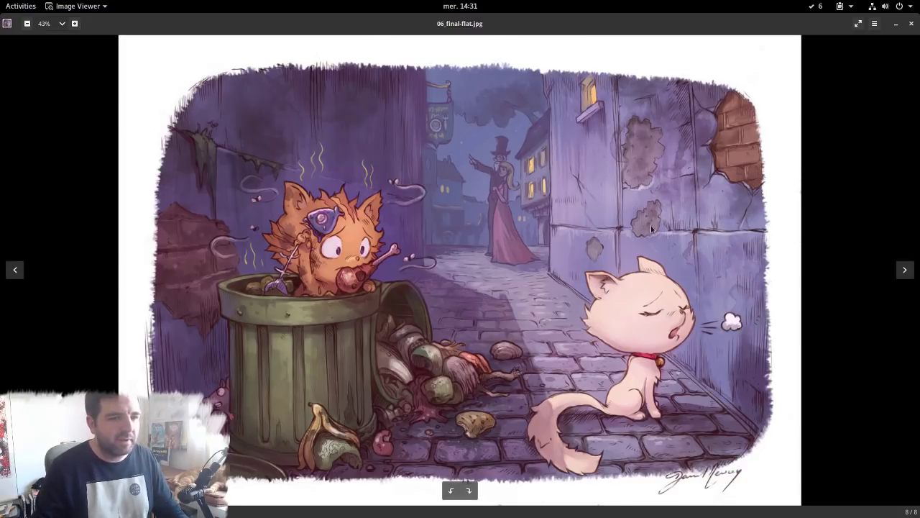
{"action": "left_click", "coordinate": [912, 24]}
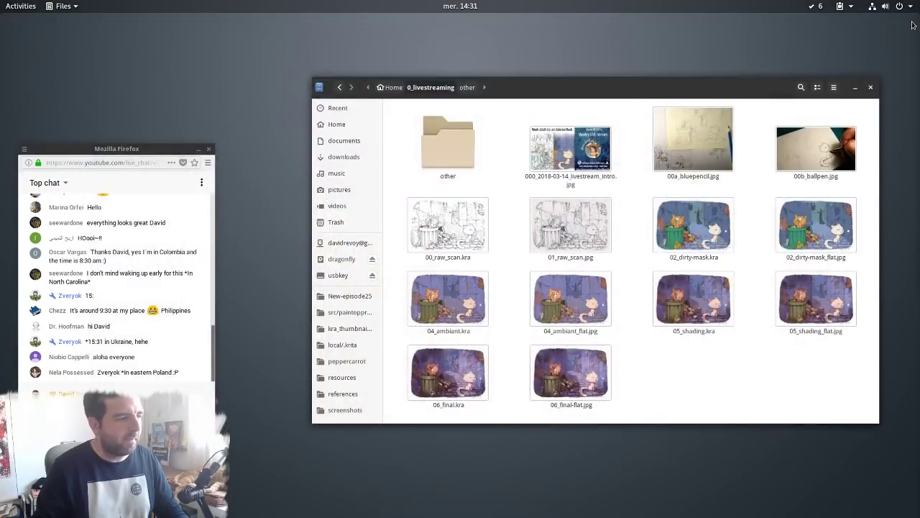
Read back through the earlier messages in the YouTube live chat and return to the newest ones
{"action": "left_click", "coordinate": [154, 149]}
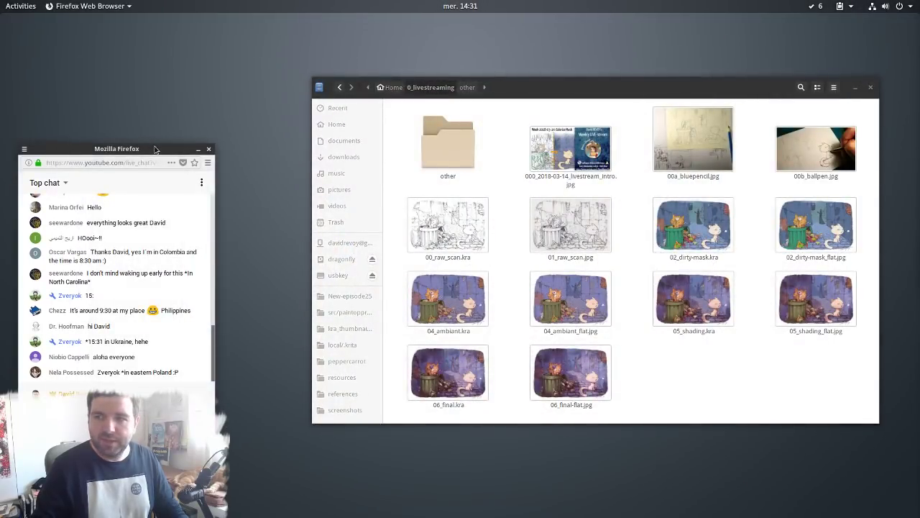
{"action": "scroll", "coordinate": [148, 273], "scroll_direction": "up", "scroll_amount": 4}
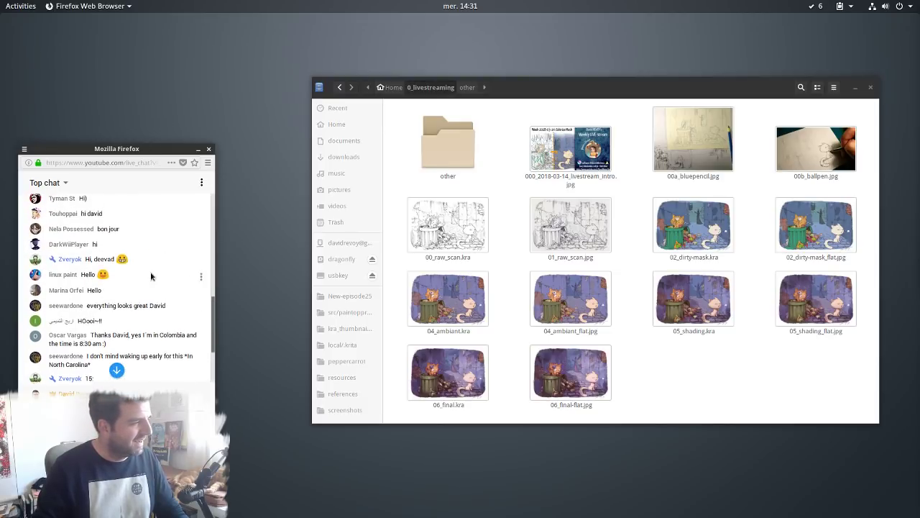
{"action": "scroll", "coordinate": [151, 276], "scroll_direction": "up", "scroll_amount": 3}
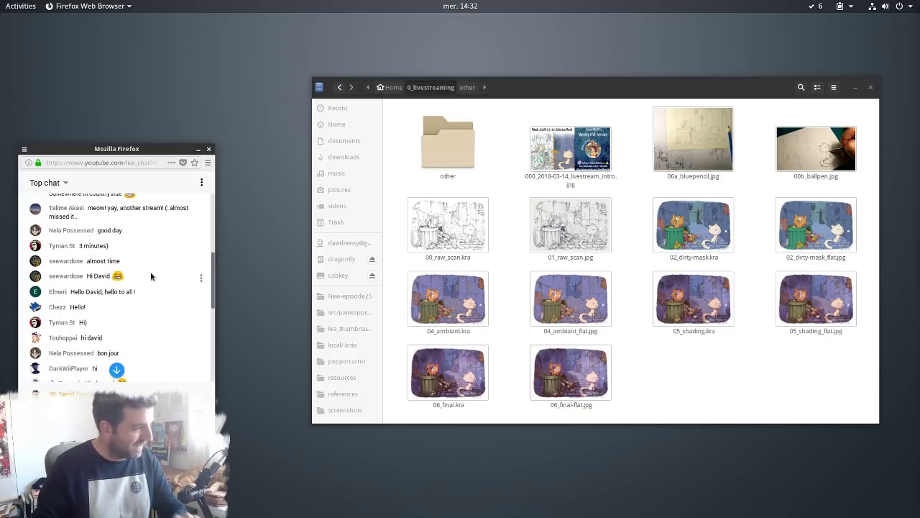
{"action": "scroll", "coordinate": [151, 276], "scroll_direction": "up", "scroll_amount": 3}
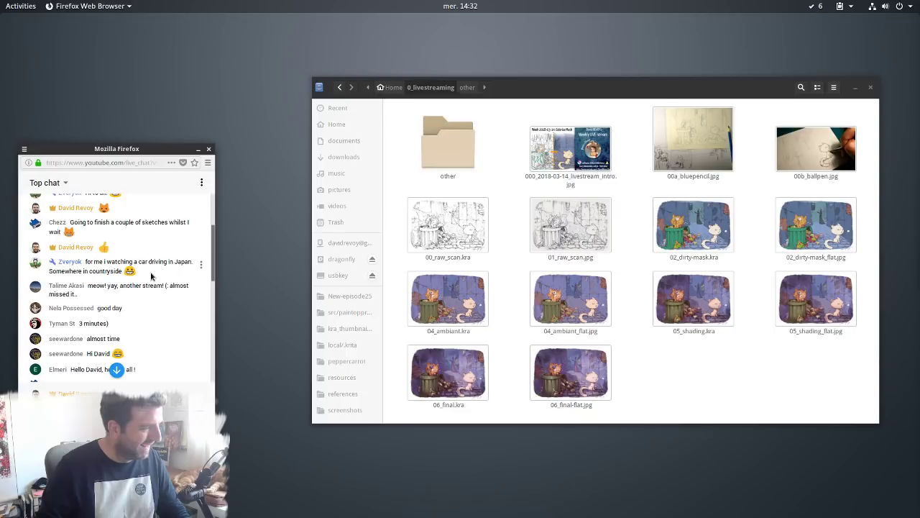
{"action": "scroll", "coordinate": [151, 277], "scroll_direction": "down", "scroll_amount": 10}
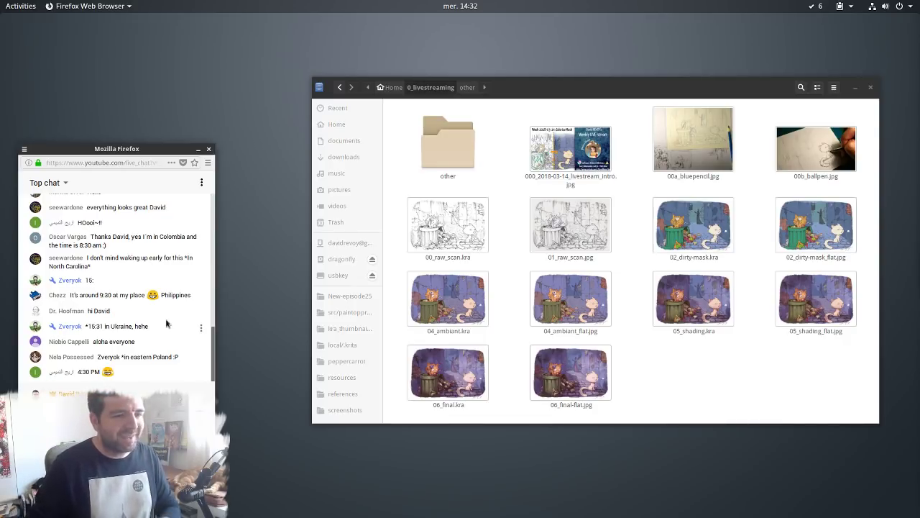
Open 04_ambiant.kra from the 0_livestreaming folder in Krita and minimize the file manager
{"action": "left_click_drag", "start_coordinate": [561, 82], "coordinate": [501, 71]}
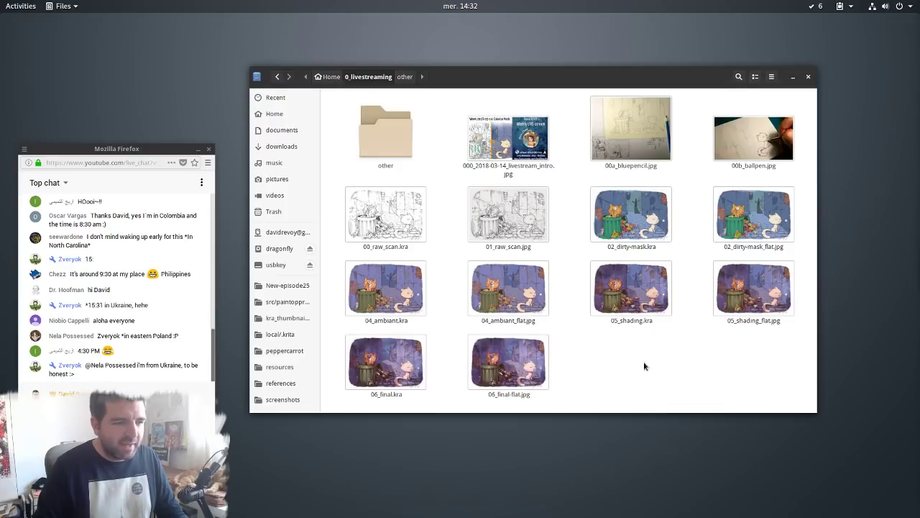
{"action": "left_click", "coordinate": [402, 295]}
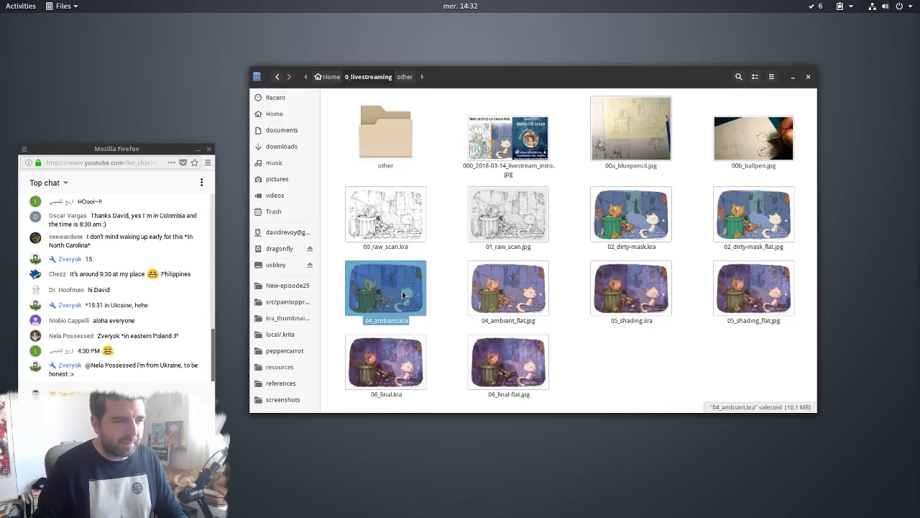
{"action": "right_click", "coordinate": [403, 295]}
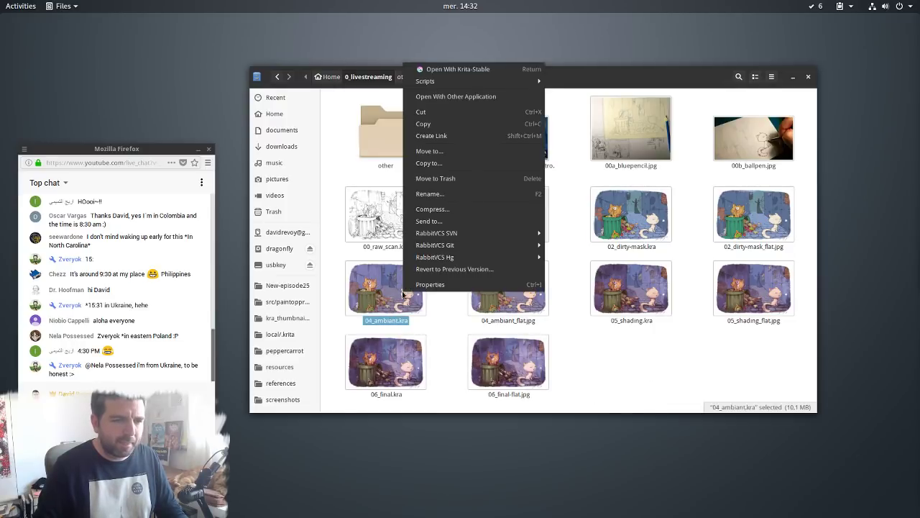
{"action": "left_click", "coordinate": [474, 72]}
{"action": "left_click", "coordinate": [792, 76]}
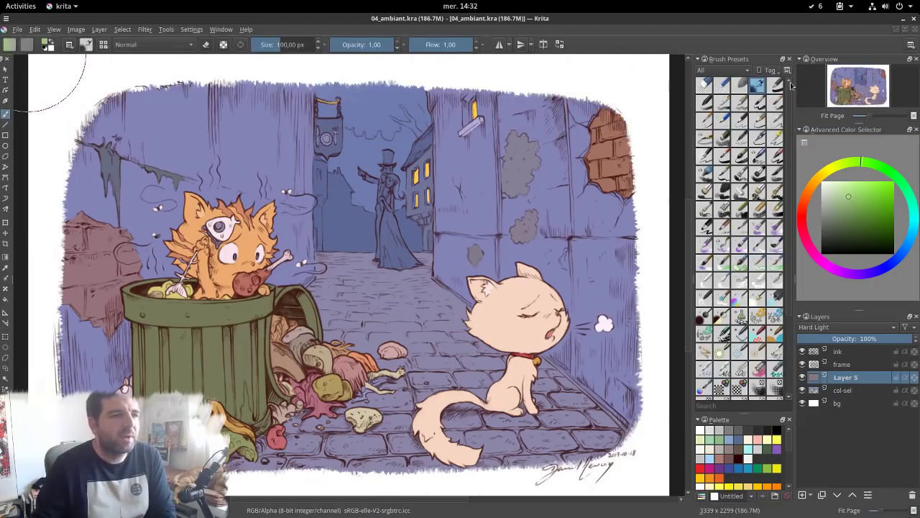
Bring the Firefox live chat window forward and keep it always on top of the other windows
{"action": "key", "text": "alt+Tab"}
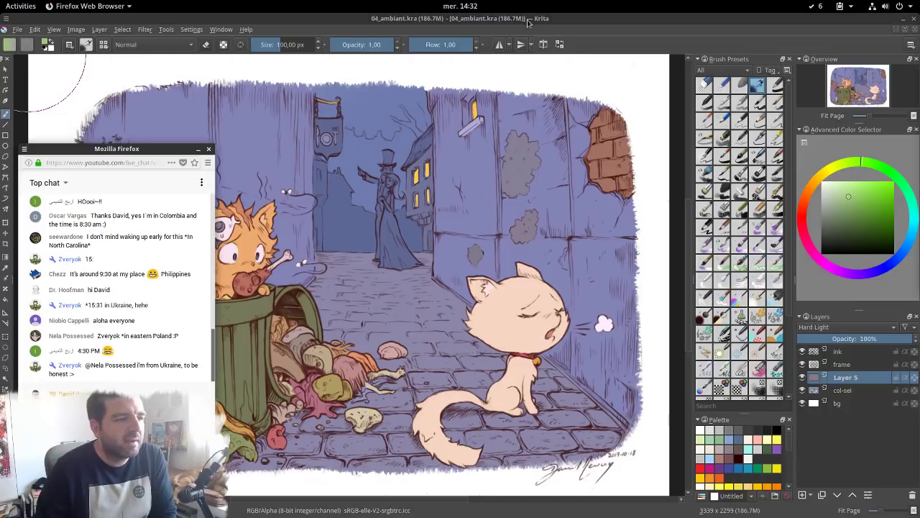
{"action": "right_click", "coordinate": [145, 153]}
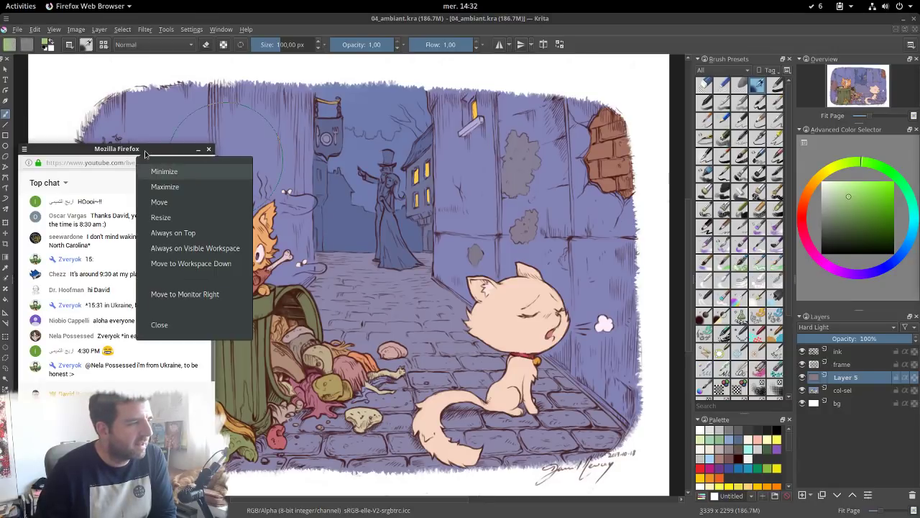
{"action": "left_click", "coordinate": [176, 233]}
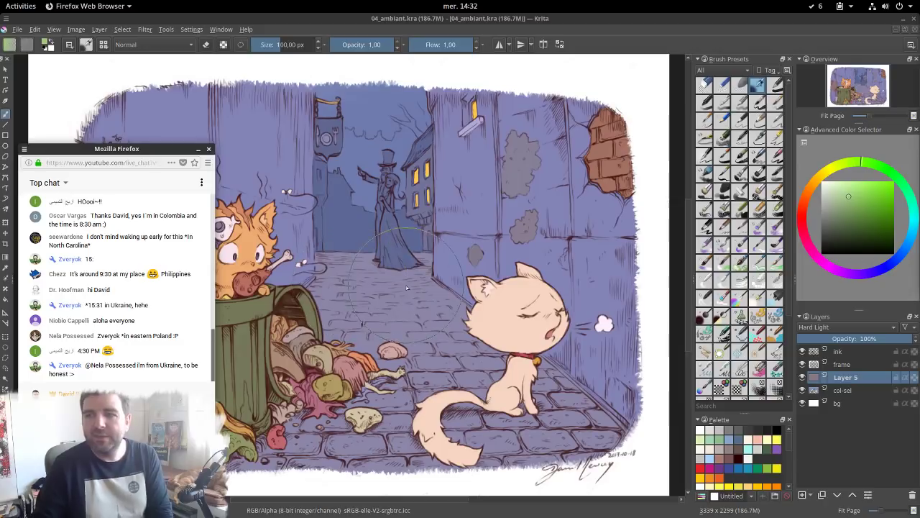
Hide Layer 5 and examine the orange cat's colors up close without the ambient tint
{"action": "left_click_drag", "start_coordinate": [305, 239], "coordinate": [398, 239]}
{"action": "scroll", "coordinate": [460, 253], "scroll_direction": "up", "scroll_amount": 2}
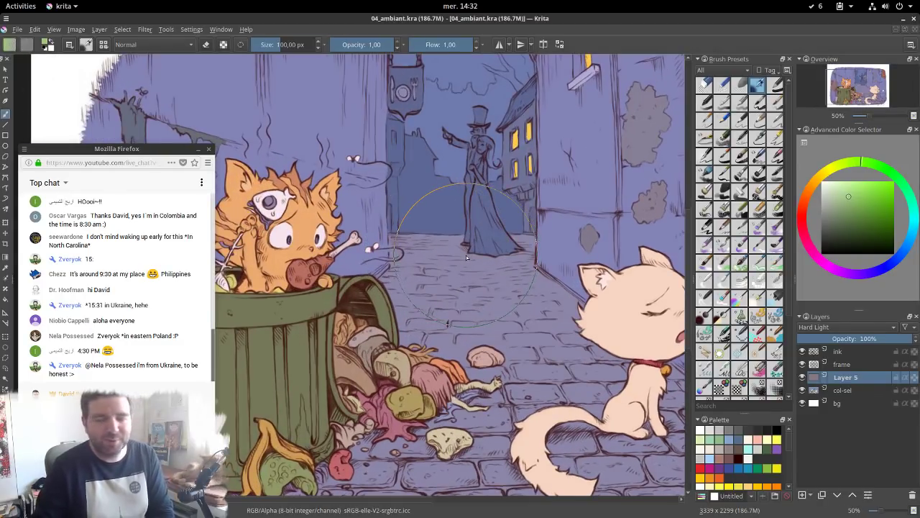
{"action": "mouse_move", "coordinate": [423, 256]}
{"action": "left_mouse_down"}
{"action": "mouse_move", "coordinate": [471, 205]}
{"action": "mouse_move", "coordinate": [496, 267]}
{"action": "left_mouse_up"}
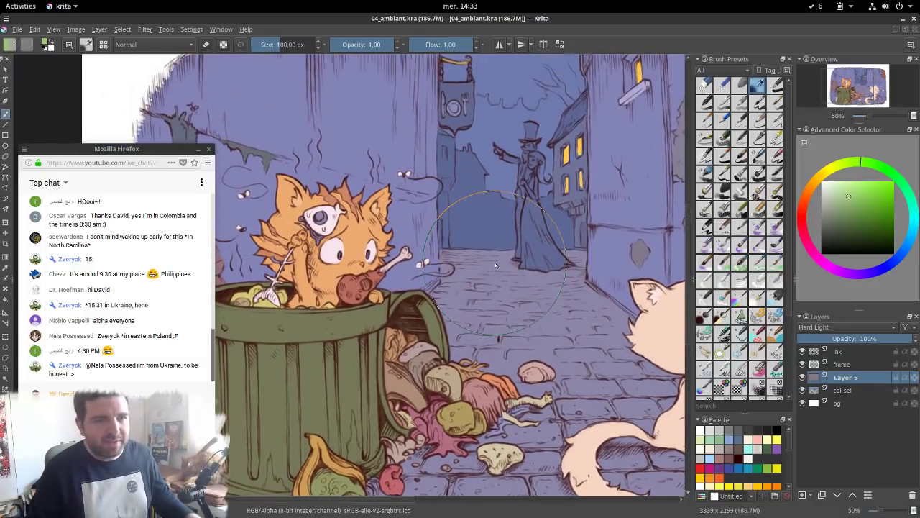
{"action": "scroll", "coordinate": [452, 163], "scroll_direction": "down", "scroll_amount": 3}
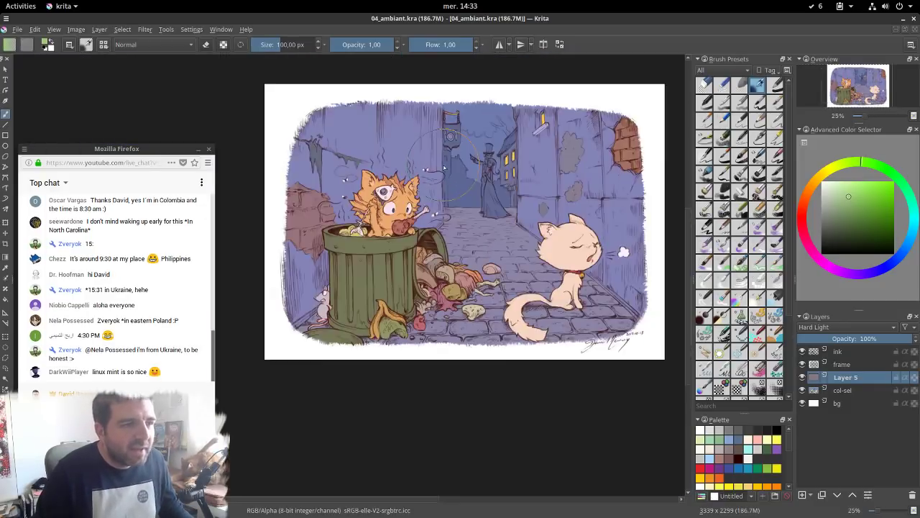
{"action": "scroll", "coordinate": [453, 180], "scroll_direction": "up", "scroll_amount": 2}
{"action": "left_click_drag", "start_coordinate": [459, 212], "coordinate": [463, 247]}
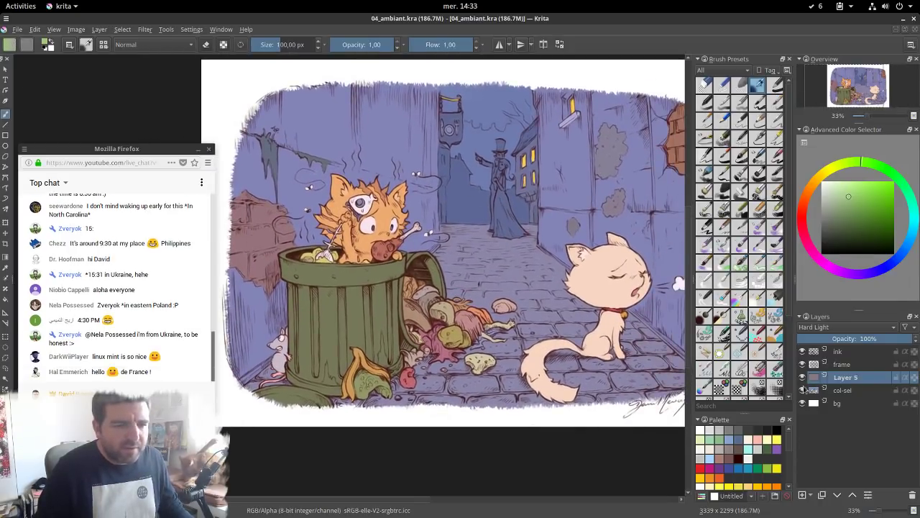
{"action": "key", "text": "plus"}
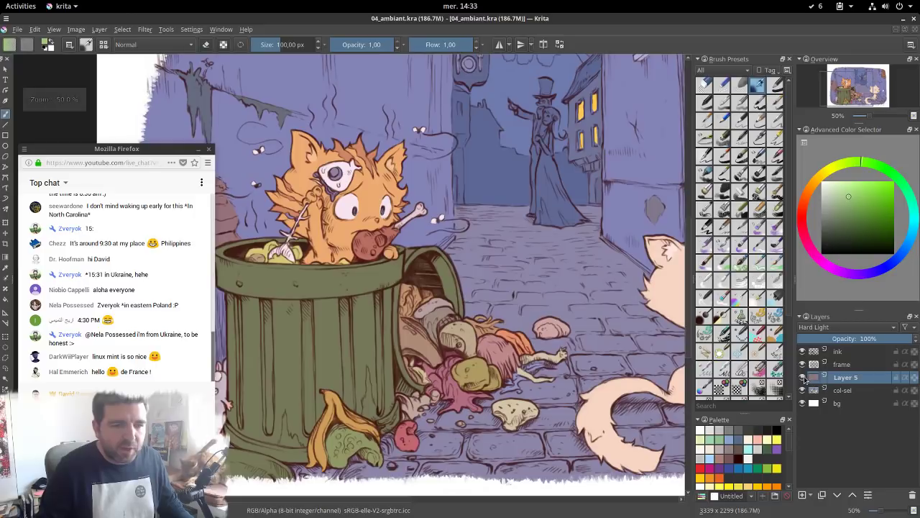
{"action": "left_click", "coordinate": [803, 377]}
{"action": "scroll", "coordinate": [372, 209], "scroll_direction": "up", "scroll_amount": 4}
{"action": "scroll", "coordinate": [383, 202], "scroll_direction": "down", "scroll_amount": 2}
{"action": "left_click_drag", "start_coordinate": [383, 202], "coordinate": [538, 317]}
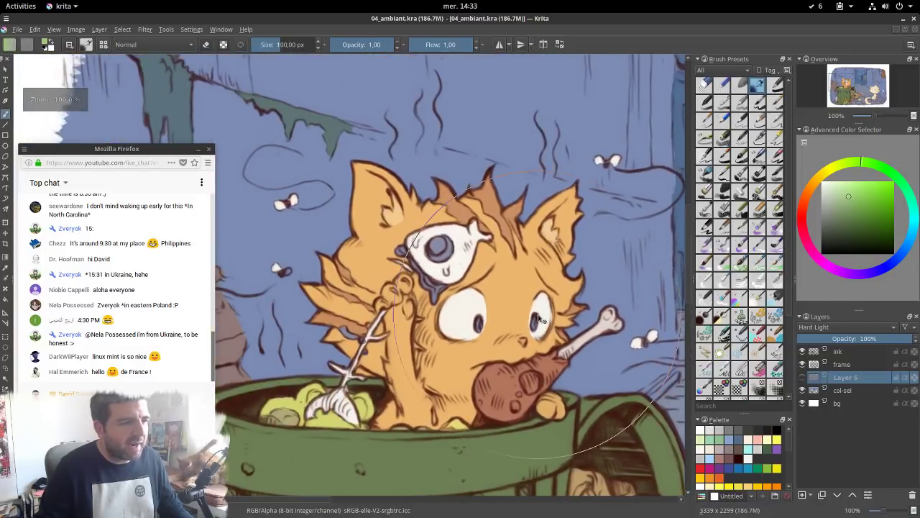
Hide the ink and frame layers and examine the flat colors around the cat, trash can and street
{"action": "left_click", "coordinate": [803, 351]}
{"action": "left_click", "coordinate": [802, 364]}
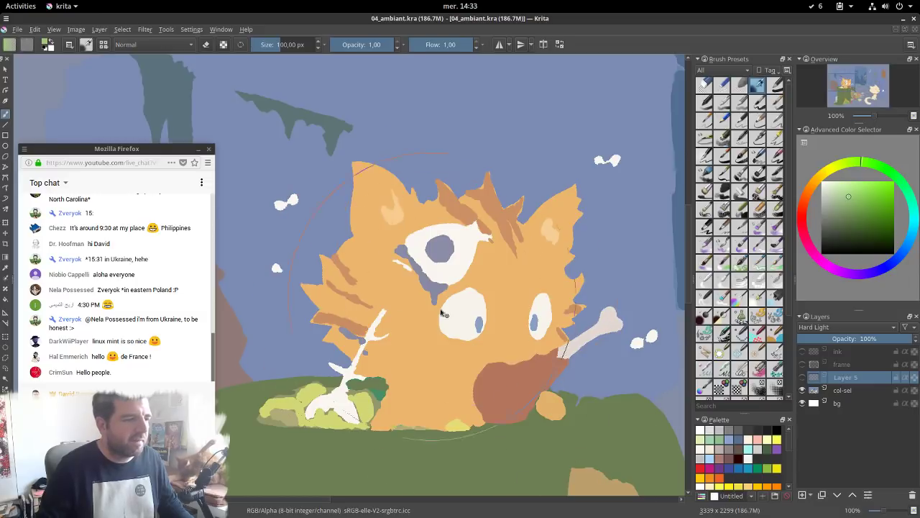
{"action": "scroll", "coordinate": [455, 317], "scroll_direction": "down", "scroll_amount": 2}
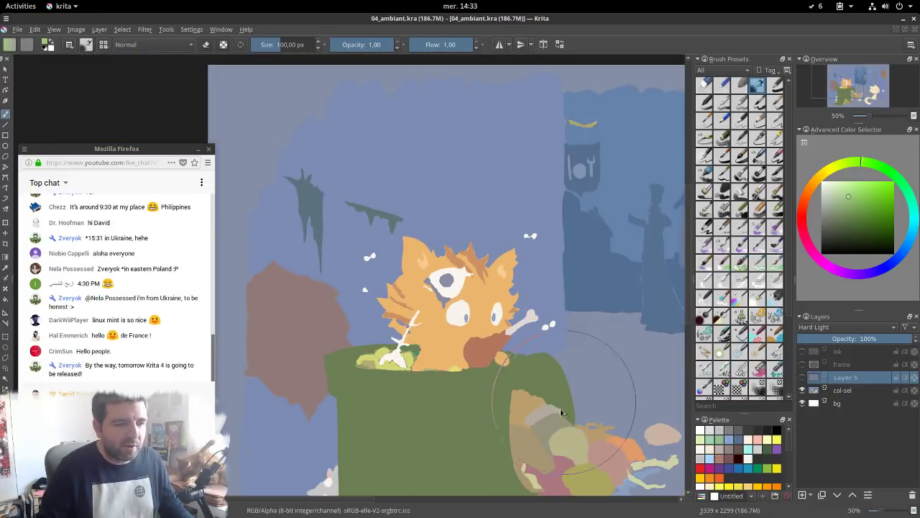
{"action": "scroll", "coordinate": [560, 408], "scroll_direction": "up", "scroll_amount": 1}
{"action": "left_click_drag", "start_coordinate": [566, 362], "coordinate": [377, 338]}
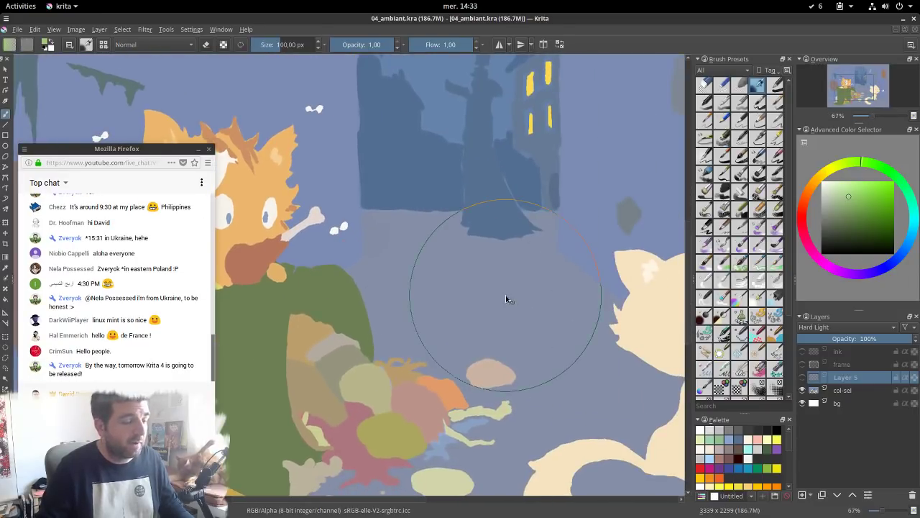
{"action": "left_click_drag", "start_coordinate": [441, 230], "coordinate": [495, 313]}
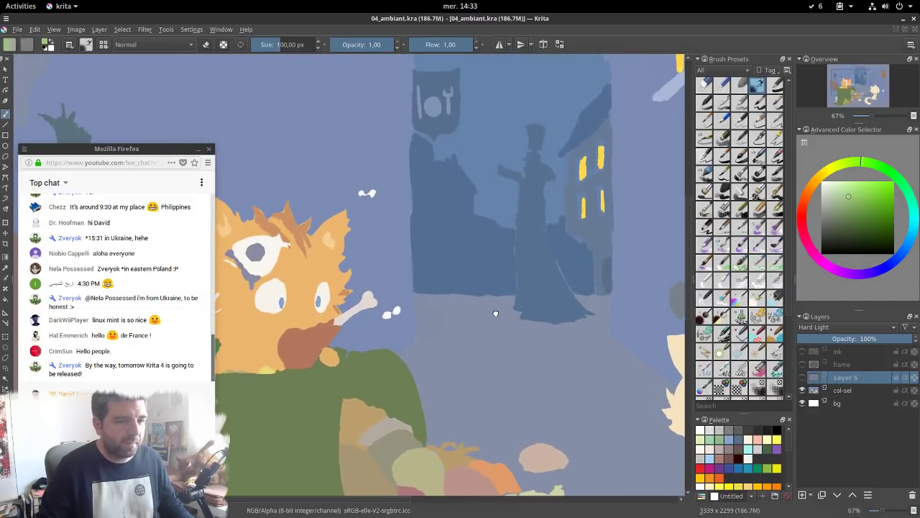
{"action": "scroll", "coordinate": [495, 313], "scroll_direction": "up", "scroll_amount": 1}
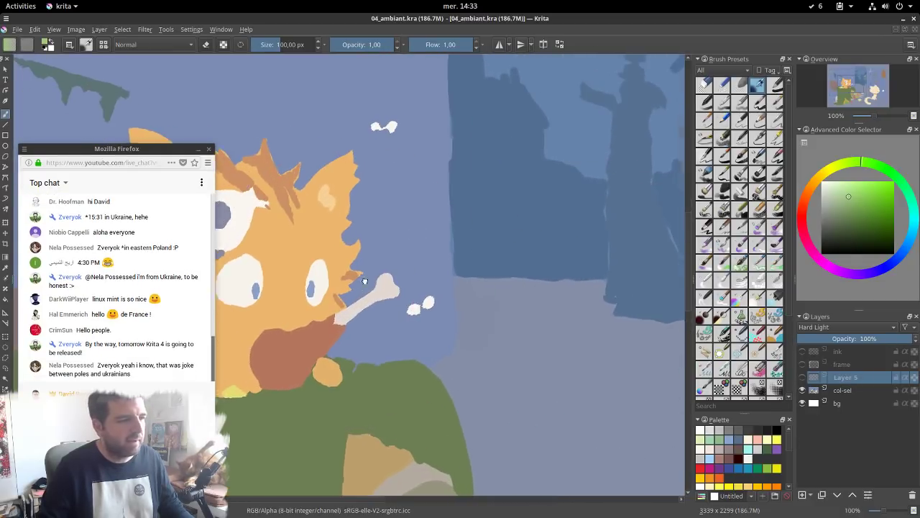
{"action": "left_click_drag", "start_coordinate": [365, 281], "coordinate": [456, 276]}
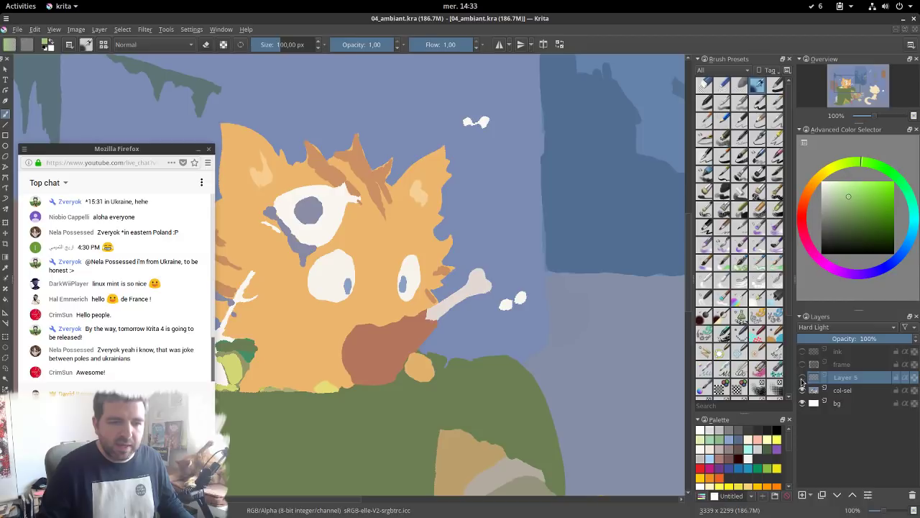
Show the ink layer and Layer 5, and compare the whole picture with and without Layer 5's Hard Light tint
{"action": "left_click", "coordinate": [802, 351]}
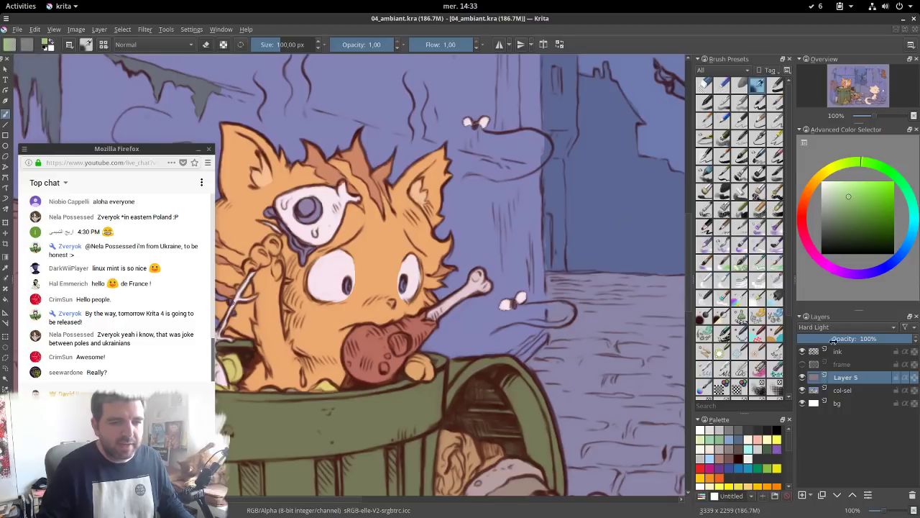
{"action": "mouse_move", "coordinate": [814, 381]}
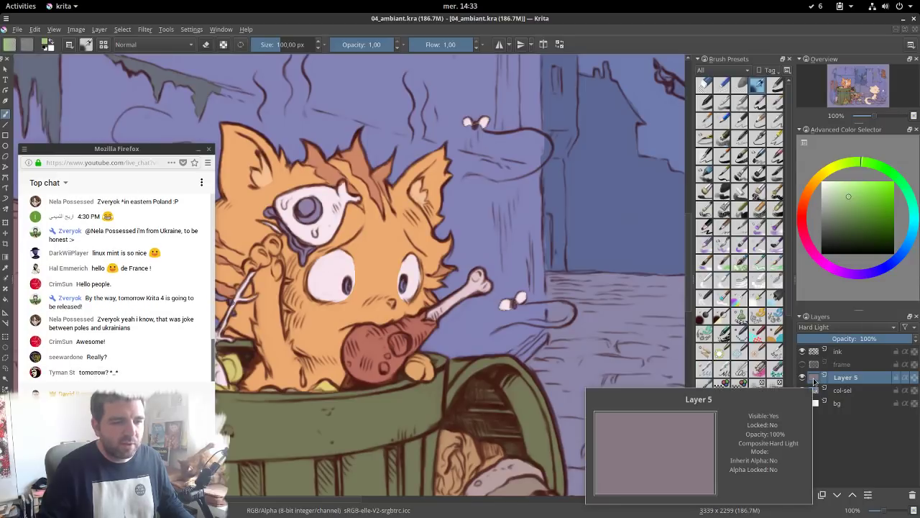
{"action": "scroll", "coordinate": [491, 297], "scroll_direction": "down", "scroll_amount": 5}
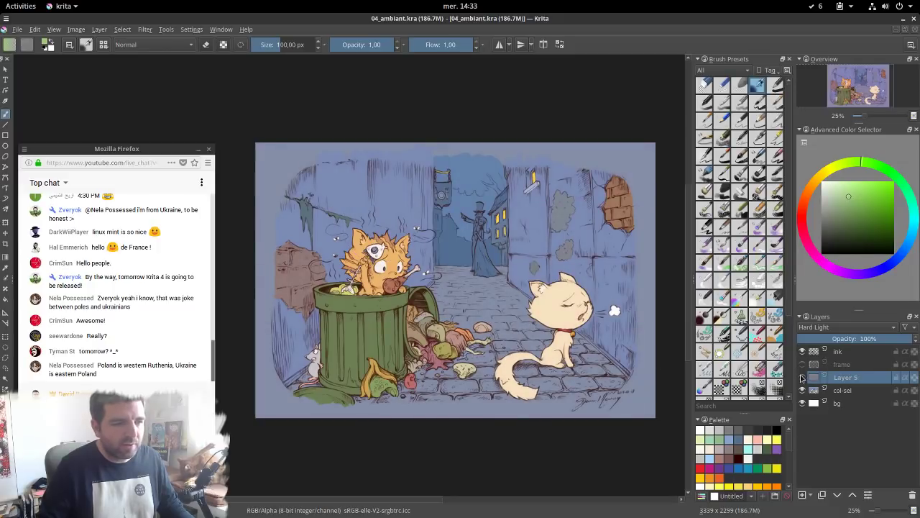
{"action": "left_click", "coordinate": [803, 377]}
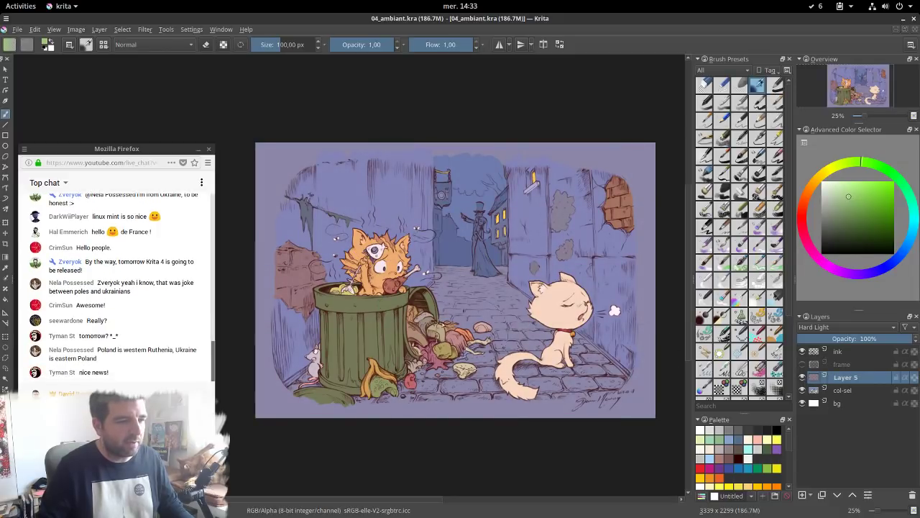
Close 04_ambiant.kra and open 05_shading.kra from the 0_livestreaming folder in Krita
{"action": "left_click", "coordinate": [915, 31]}
{"action": "key", "text": "super"}
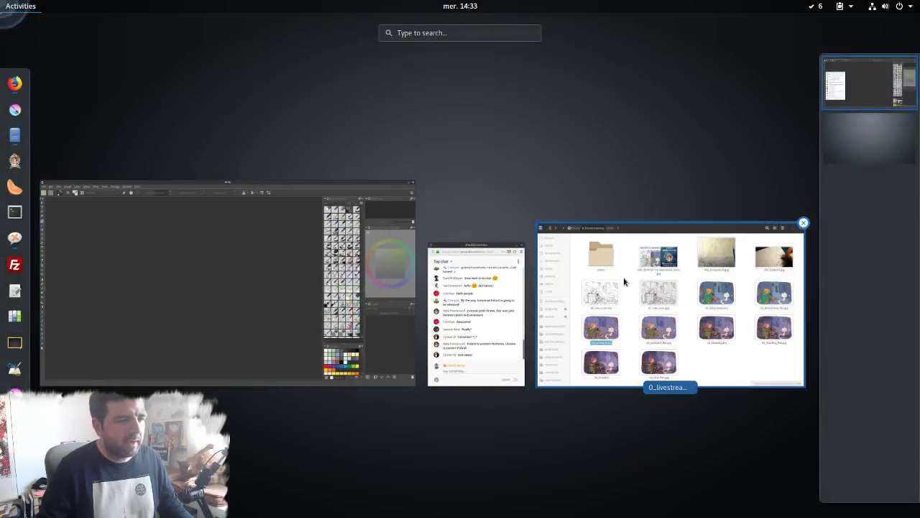
{"action": "left_click", "coordinate": [626, 280]}
{"action": "left_click_drag", "start_coordinate": [631, 288], "coordinate": [568, 465]}
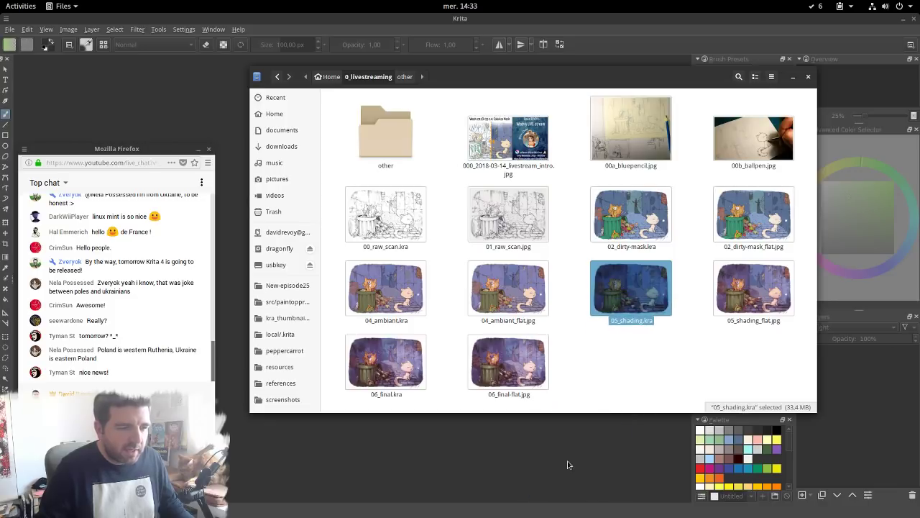
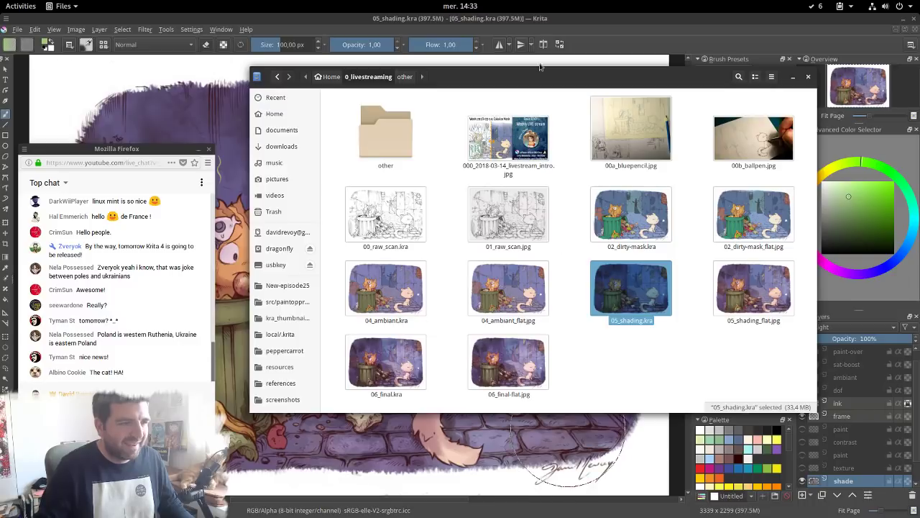
Examine the shaded picture up close around the orange cat and trash can, and look through its layer stack
{"action": "scroll", "coordinate": [467, 280], "scroll_direction": "up", "scroll_amount": 1}
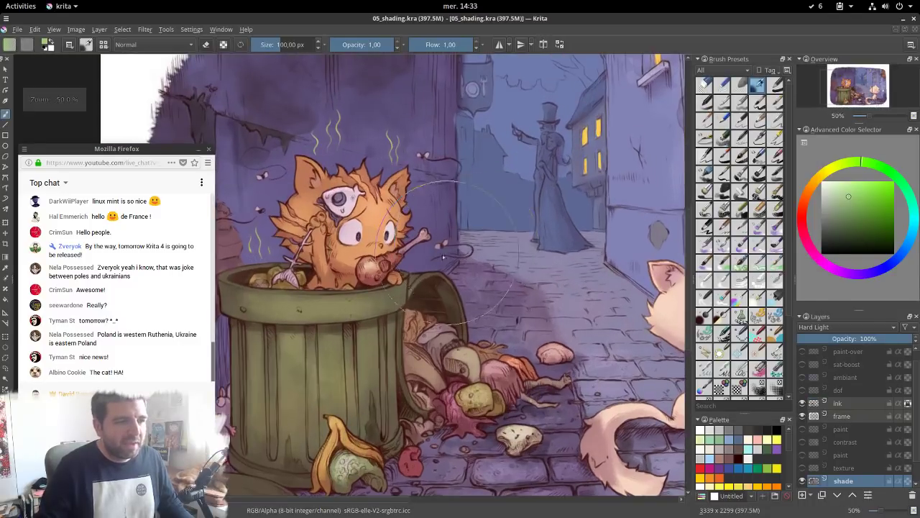
{"action": "left_click_drag", "start_coordinate": [467, 280], "coordinate": [525, 267]}
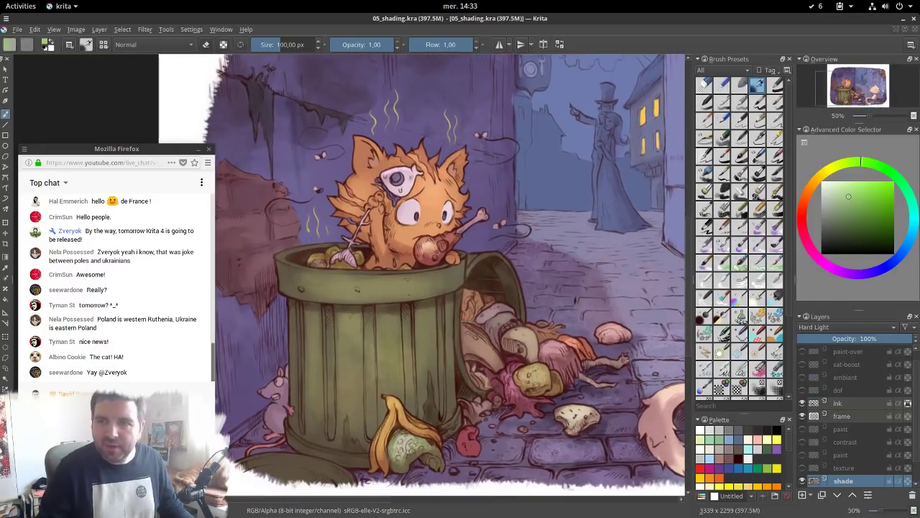
{"action": "scroll", "coordinate": [845, 466], "scroll_direction": "down", "scroll_amount": 1}
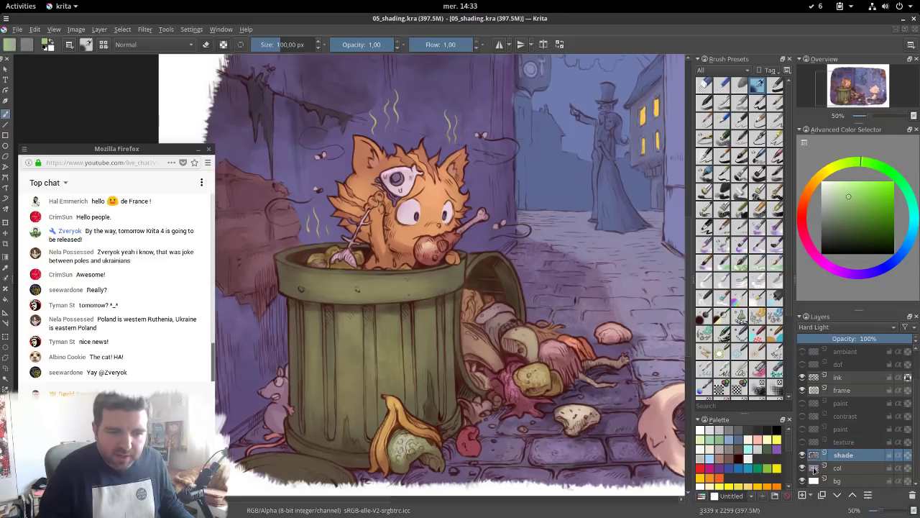
{"action": "left_click", "coordinate": [849, 469]}
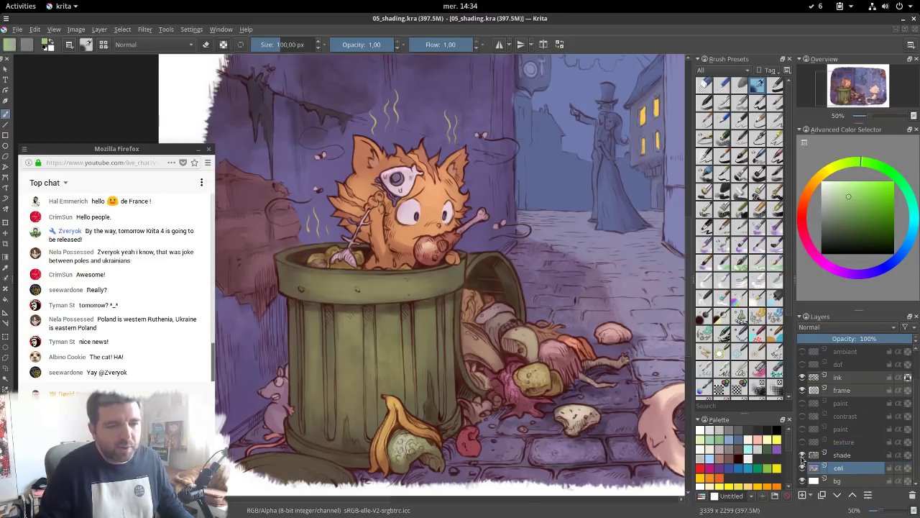
{"action": "scroll", "coordinate": [856, 439], "scroll_direction": "up", "scroll_amount": 2}
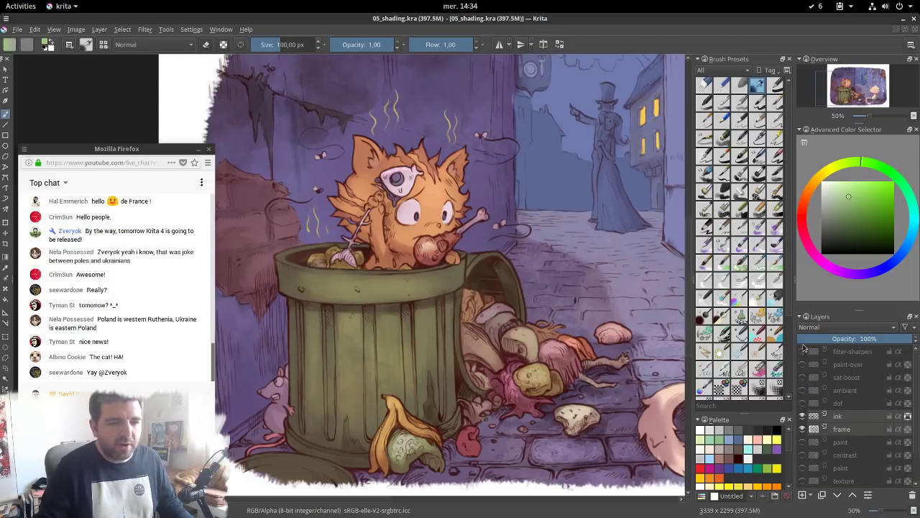
{"action": "scroll", "coordinate": [811, 409], "scroll_direction": "down", "scroll_amount": 2}
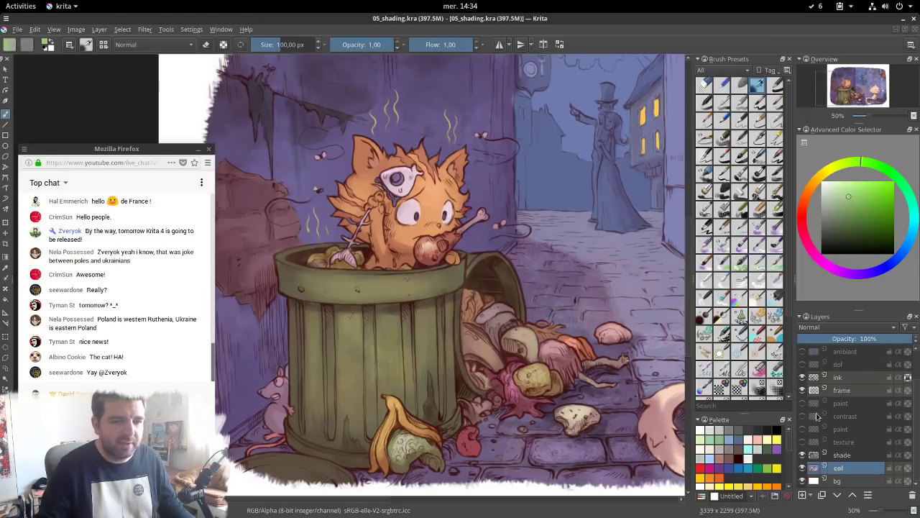
Compare the whole picture with and without the shade layer, leaving the shade layer shown
{"action": "left_click", "coordinate": [802, 455]}
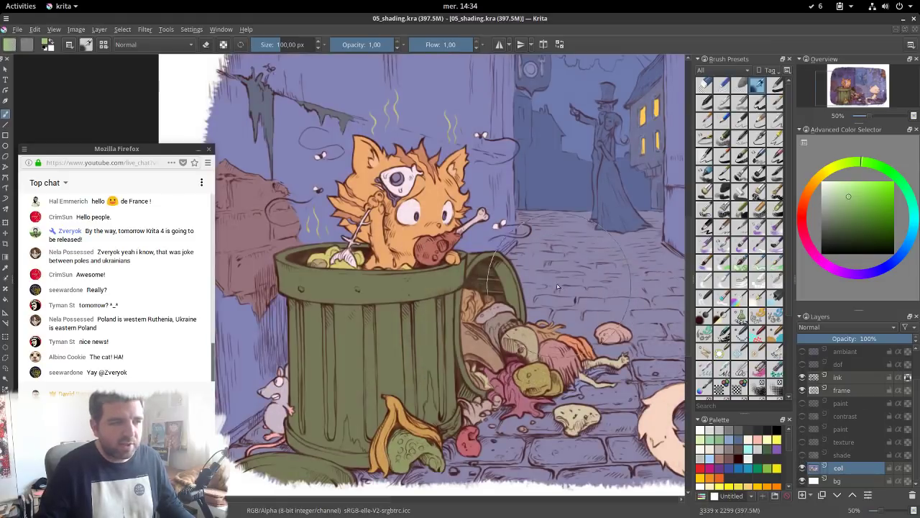
{"action": "scroll", "coordinate": [519, 325], "scroll_direction": "down", "scroll_amount": 1}
{"action": "left_click", "coordinate": [857, 455]}
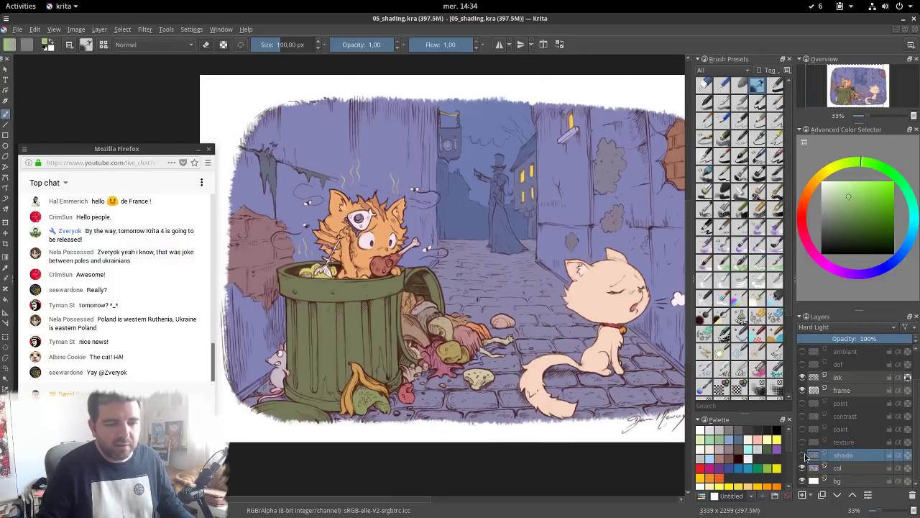
{"action": "left_click", "coordinate": [803, 455]}
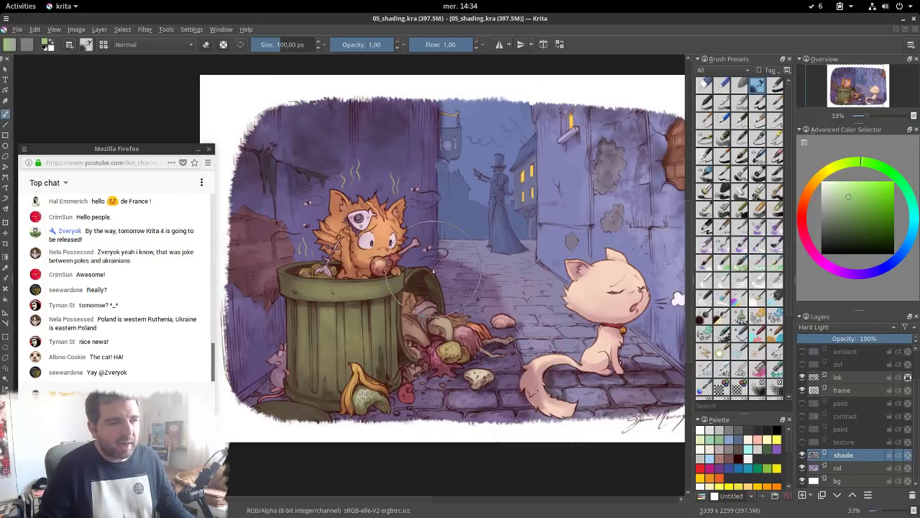
Add a new paint layer above the shade layer, hide the shade layer and make the new layer active
{"action": "left_click", "coordinate": [802, 496]}
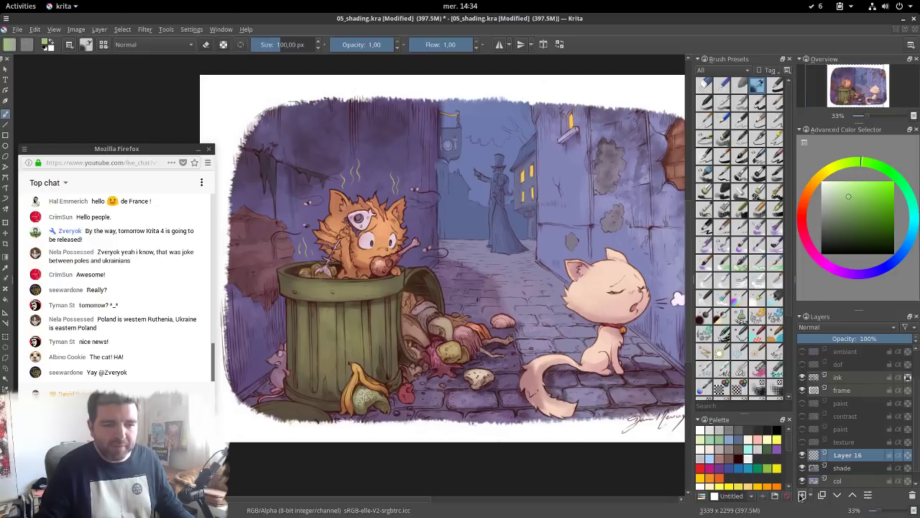
{"action": "left_click", "coordinate": [834, 468]}
{"action": "left_click", "coordinate": [802, 468]}
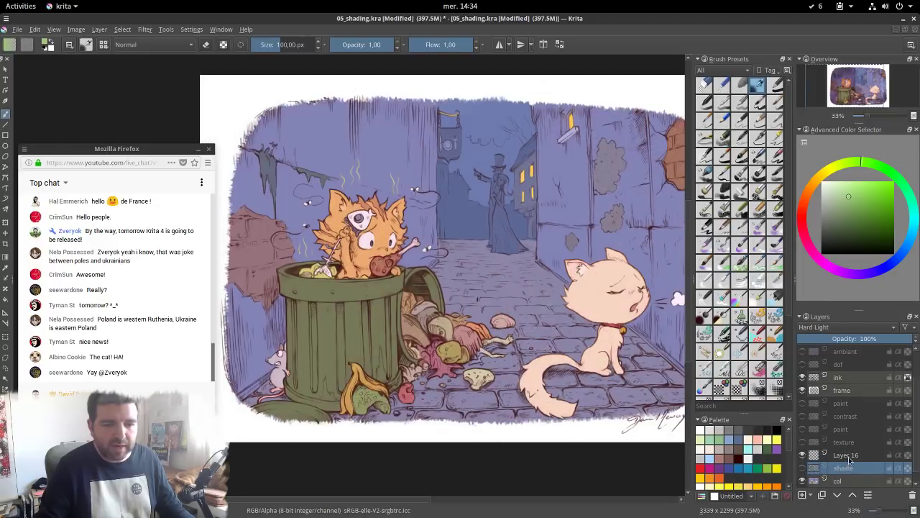
{"action": "left_click", "coordinate": [838, 455]}
Set the new layer's blending mode to Hard Light
{"action": "left_click", "coordinate": [828, 327]}
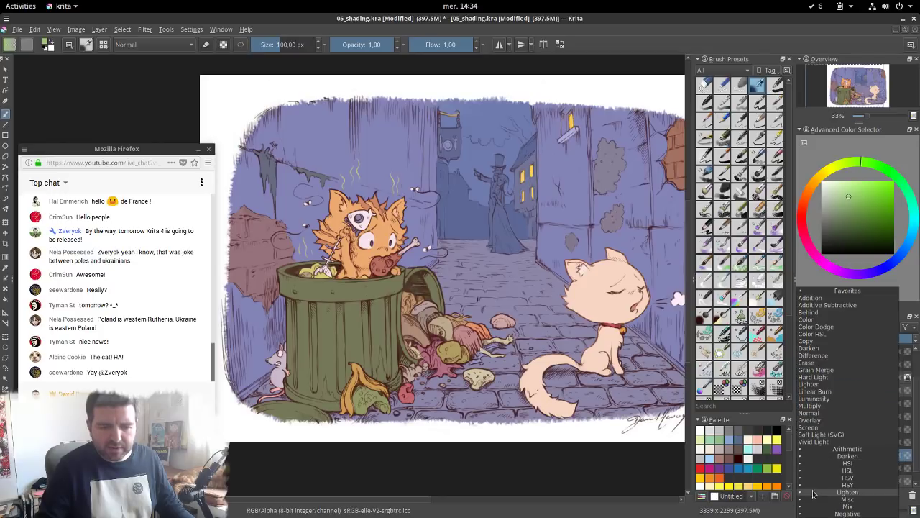
{"action": "left_click", "coordinate": [802, 494]}
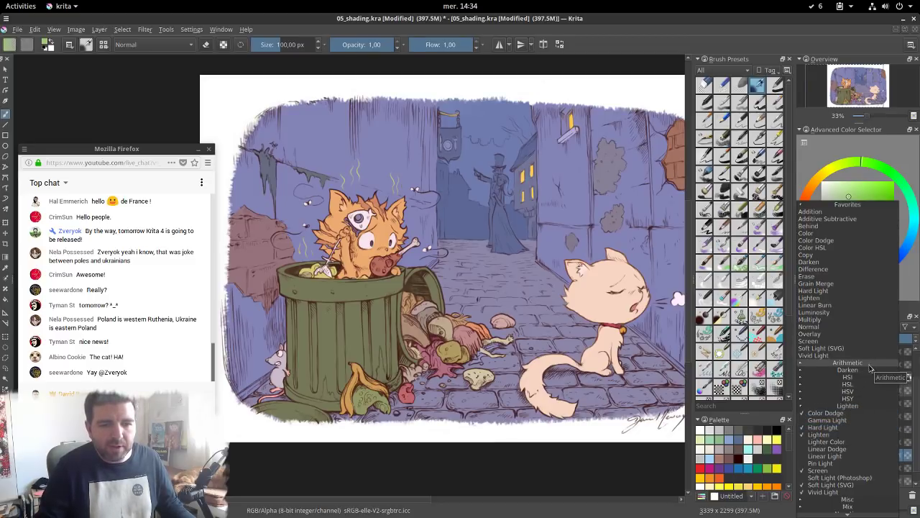
{"action": "left_click", "coordinate": [802, 363]}
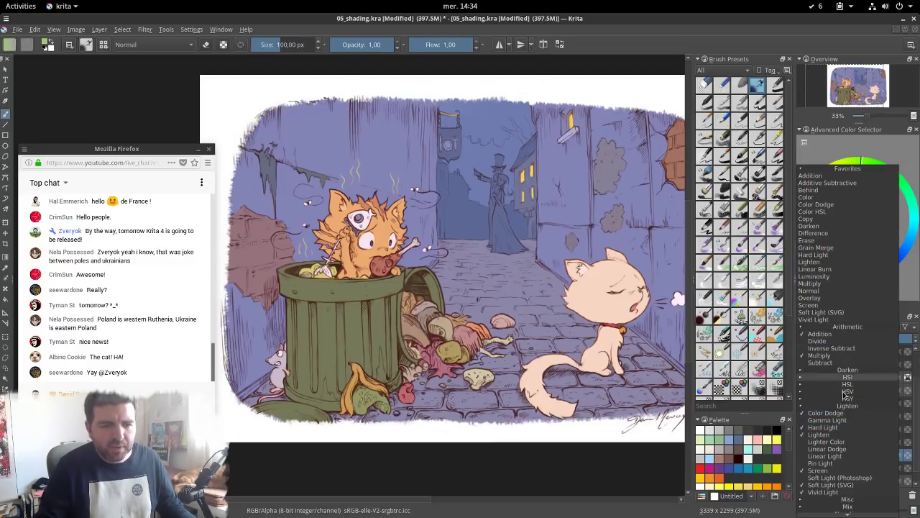
{"action": "left_click", "coordinate": [846, 429]}
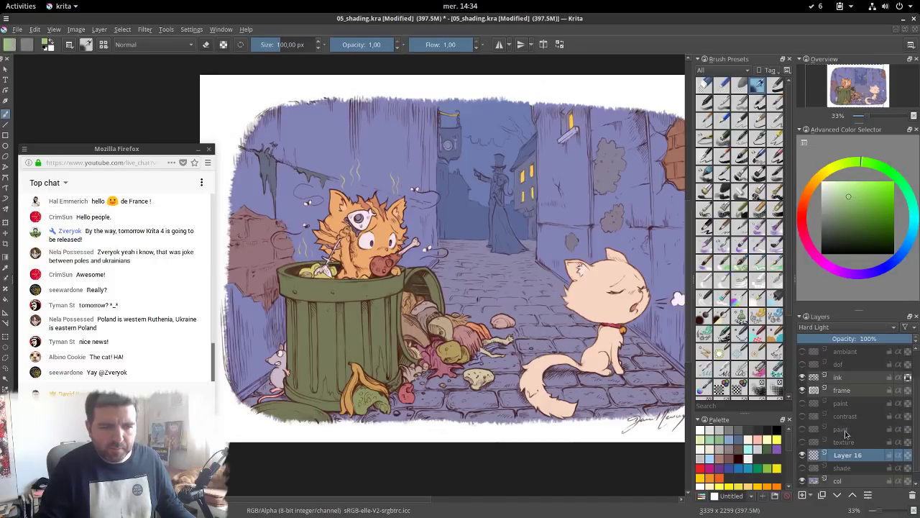
Rename the new layer as shade-demo and give it an orange color label
{"action": "double_click", "coordinate": [847, 455]}
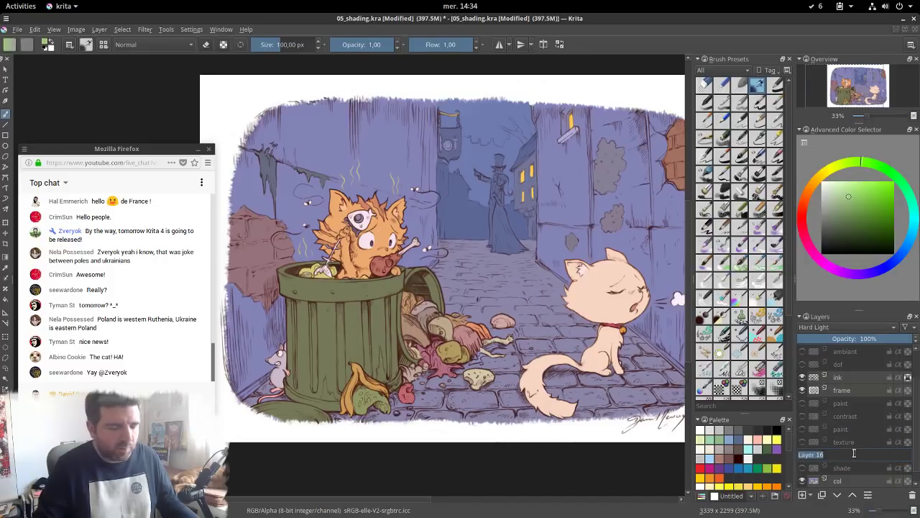
{"action": "key", "text": "BackSpace"}
{"action": "type", "text": "shade-demo"}
{"action": "key", "text": "Return"}
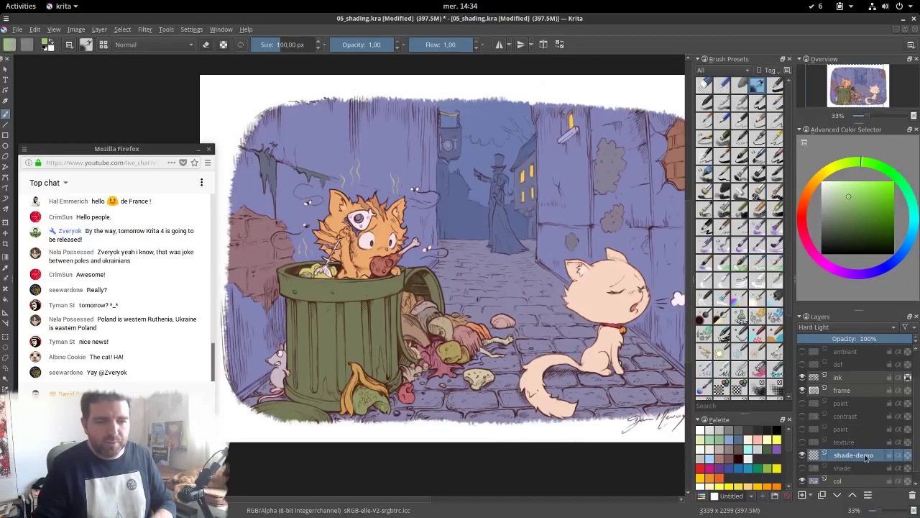
{"action": "right_click", "coordinate": [866, 457]}
{"action": "left_click", "coordinate": [820, 244]}
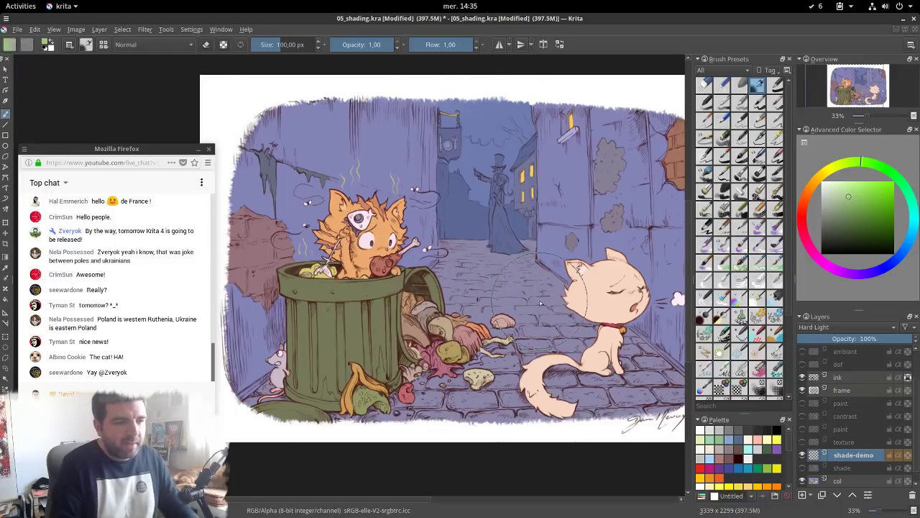
Cover the shade-demo layer with neutral mid-gray using the soft airbrush at 600 px
{"action": "key", "text": "slash"}
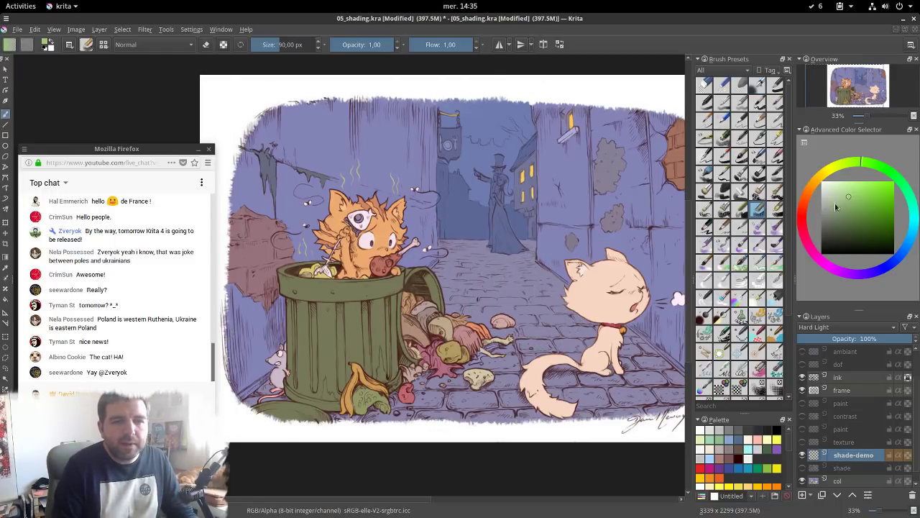
{"action": "left_click", "coordinate": [824, 222]}
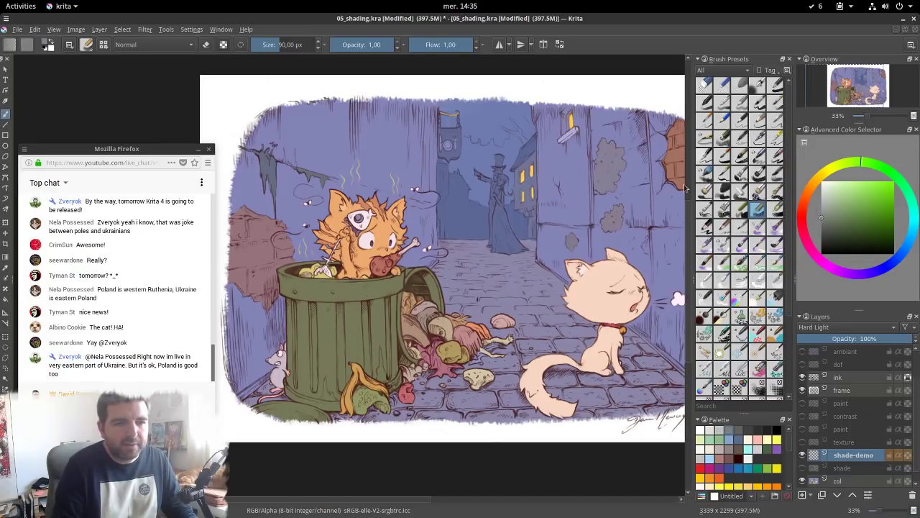
{"action": "left_click", "coordinate": [762, 87]}
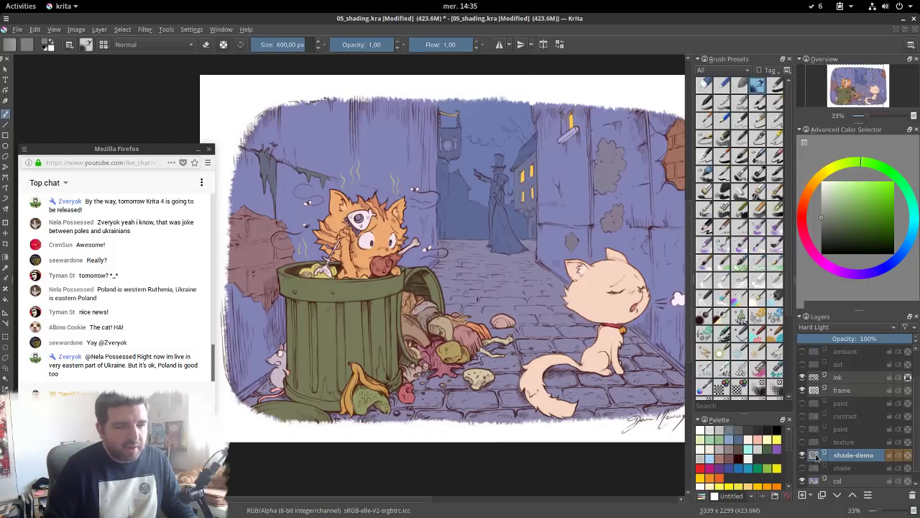
{"action": "mouse_move", "coordinate": [817, 461]}
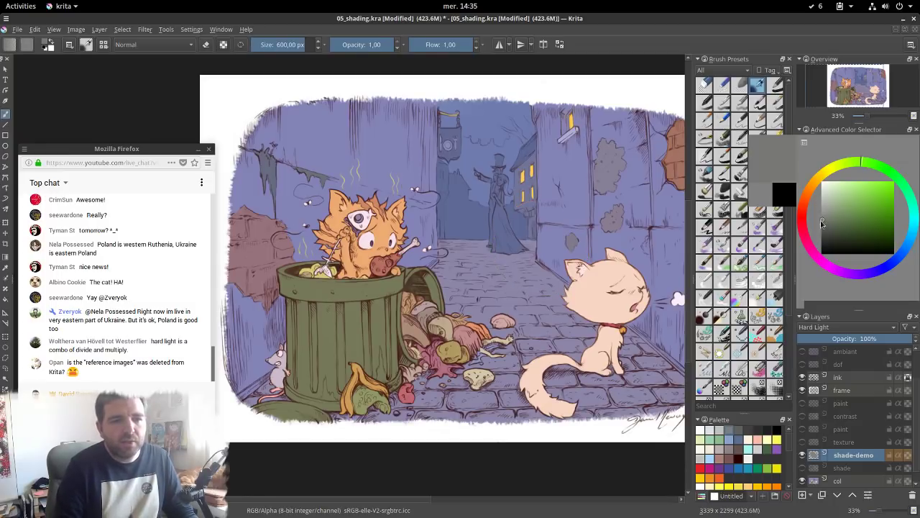
Paint a light green glow over the orange cat and across the street toward the white cat on the shade-demo layer
{"action": "left_click_drag", "start_coordinate": [822, 218], "coordinate": [855, 200]}
{"action": "left_click", "coordinate": [821, 212]}
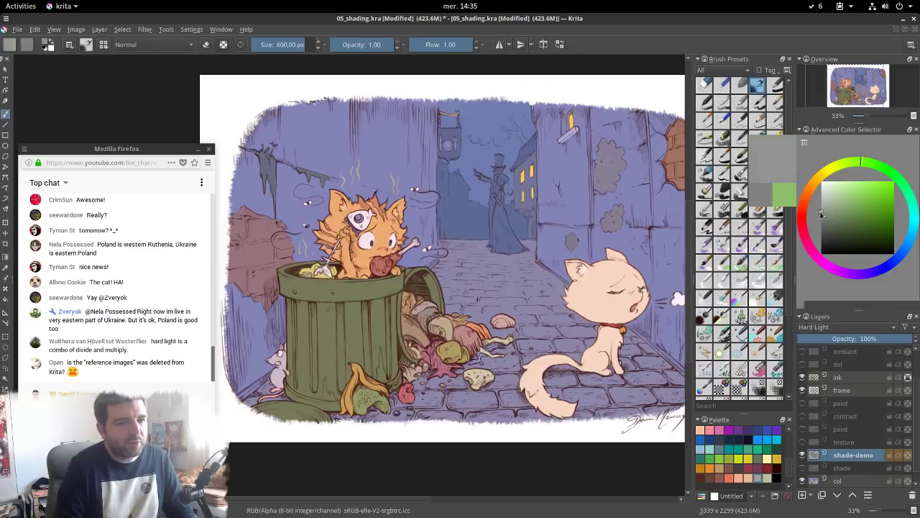
{"action": "left_click", "coordinate": [854, 202]}
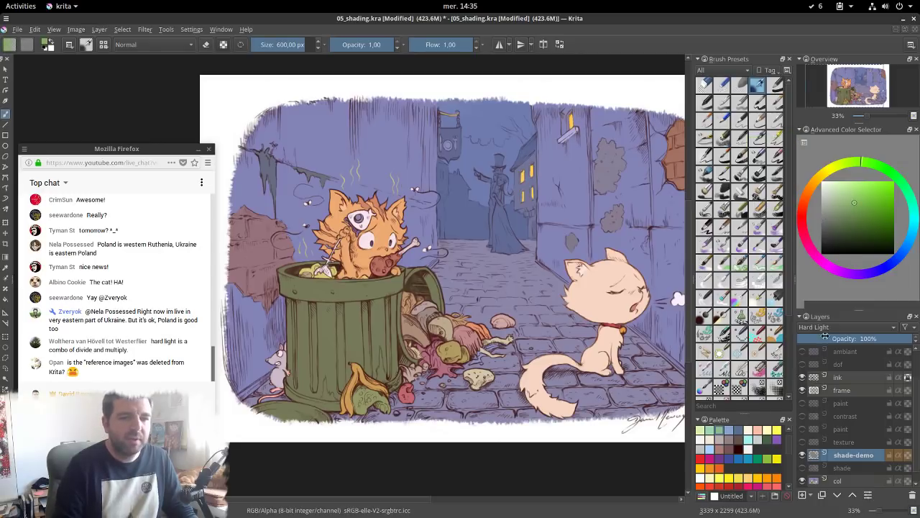
{"action": "left_click", "coordinate": [850, 195]}
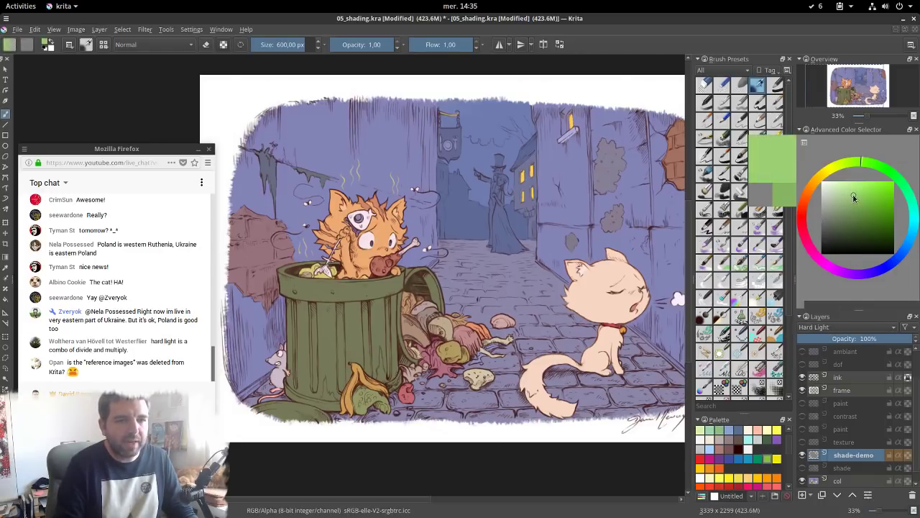
{"action": "mouse_move", "coordinate": [410, 175]}
{"action": "left_mouse_down"}
{"action": "mouse_move", "coordinate": [402, 194]}
{"action": "mouse_move", "coordinate": [453, 248]}
{"action": "left_mouse_up"}
{"action": "left_click", "coordinate": [849, 181]}
{"action": "mouse_move", "coordinate": [381, 137]}
{"action": "left_mouse_down"}
{"action": "mouse_move", "coordinate": [356, 223]}
{"action": "mouse_move", "coordinate": [449, 274]}
{"action": "left_mouse_up"}
{"action": "mouse_move", "coordinate": [460, 220]}
{"action": "left_mouse_down"}
{"action": "mouse_move", "coordinate": [468, 280]}
{"action": "mouse_move", "coordinate": [553, 316]}
{"action": "left_mouse_up"}
Paint a dark green shadow over the white cat and the wall behind it, and clear the shade-demo layer
{"action": "left_click_drag", "start_coordinate": [853, 215], "coordinate": [861, 230]}
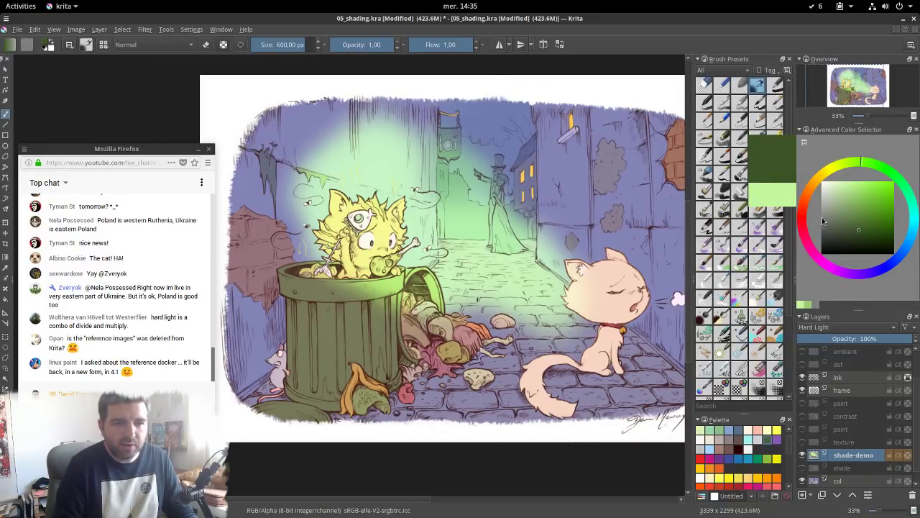
{"action": "mouse_move", "coordinate": [568, 195]}
{"action": "left_mouse_down"}
{"action": "mouse_move", "coordinate": [551, 239]}
{"action": "mouse_move", "coordinate": [592, 240]}
{"action": "mouse_move", "coordinate": [603, 262]}
{"action": "mouse_move", "coordinate": [579, 302]}
{"action": "mouse_move", "coordinate": [643, 364]}
{"action": "mouse_move", "coordinate": [592, 375]}
{"action": "mouse_move", "coordinate": [559, 370]}
{"action": "mouse_move", "coordinate": [551, 318]}
{"action": "mouse_move", "coordinate": [510, 303]}
{"action": "mouse_move", "coordinate": [539, 283]}
{"action": "mouse_move", "coordinate": [446, 295]}
{"action": "left_mouse_up"}
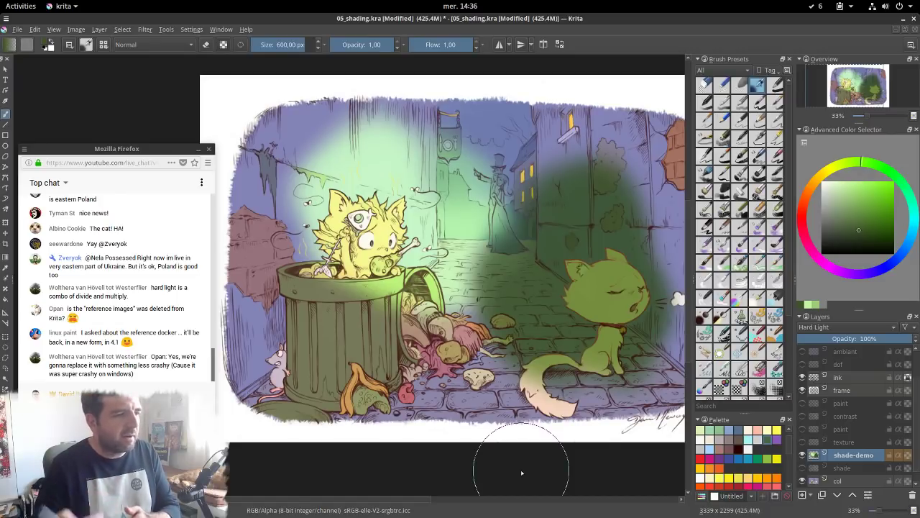
{"action": "key", "text": "Delete"}
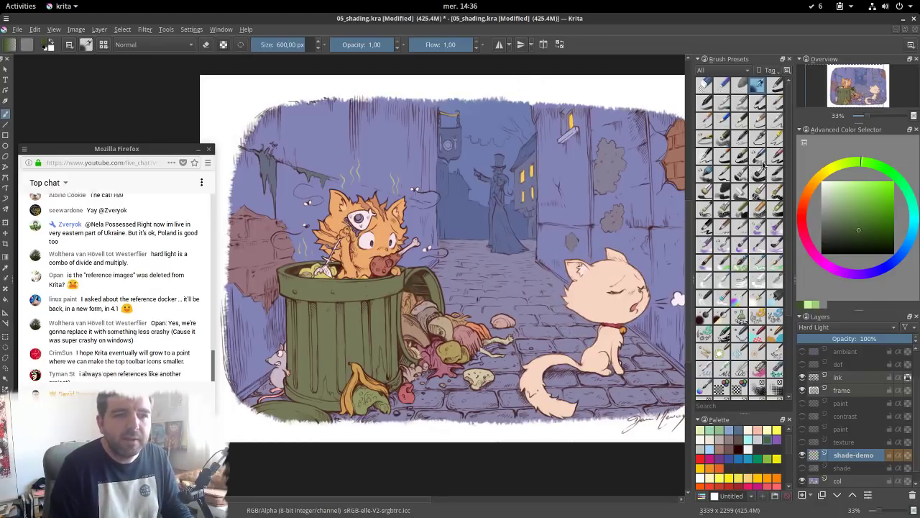
Shade the trash can's rim with dark and light strokes using a smaller brush, and clear the shade-demo layer
{"action": "left_click", "coordinate": [722, 104]}
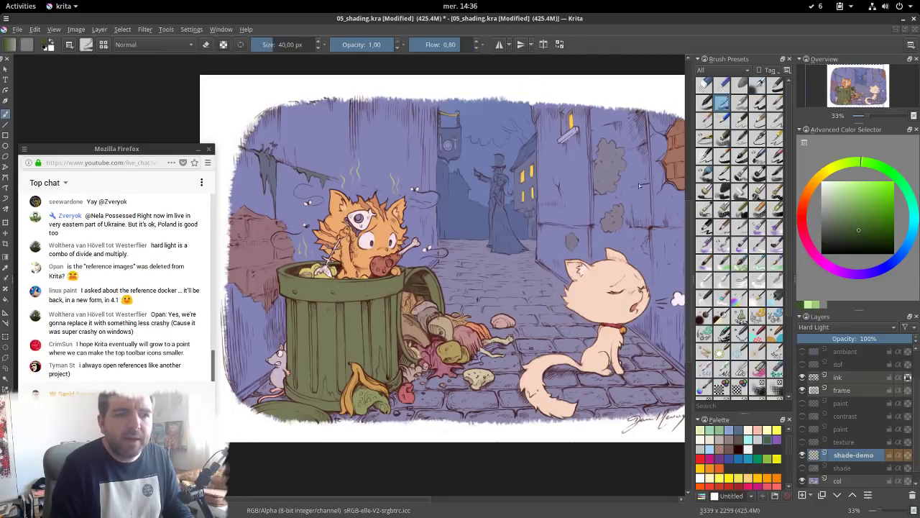
{"action": "left_click_drag", "start_coordinate": [312, 291], "coordinate": [334, 295]}
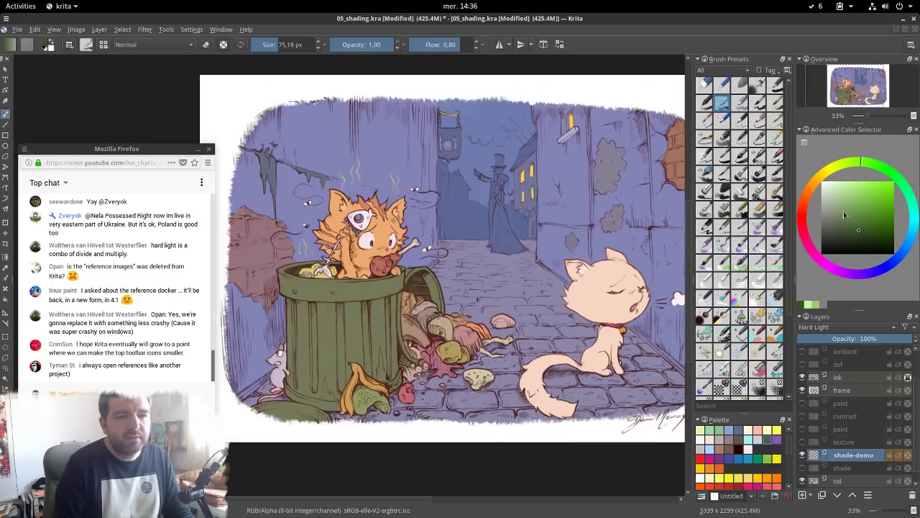
{"action": "left_click_drag", "start_coordinate": [843, 227], "coordinate": [821, 234]}
{"action": "mouse_move", "coordinate": [279, 275]}
{"action": "left_mouse_down"}
{"action": "mouse_move", "coordinate": [286, 286]}
{"action": "mouse_move", "coordinate": [314, 288]}
{"action": "mouse_move", "coordinate": [318, 301]}
{"action": "mouse_move", "coordinate": [299, 285]}
{"action": "mouse_move", "coordinate": [315, 294]}
{"action": "mouse_move", "coordinate": [442, 290]}
{"action": "left_mouse_up"}
{"action": "left_click", "coordinate": [291, 282], "text": "ctrl"}
{"action": "left_click", "coordinate": [307, 286], "text": "ctrl"}
{"action": "left_click", "coordinate": [827, 193]}
{"action": "left_click", "coordinate": [822, 243]}
{"action": "left_click_drag", "start_coordinate": [360, 291], "coordinate": [391, 289]}
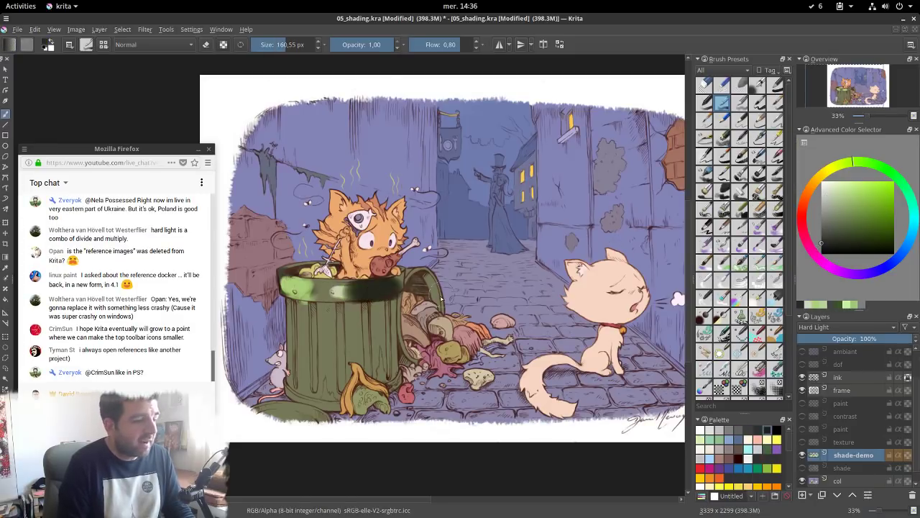
{"action": "key", "text": "Delete"}
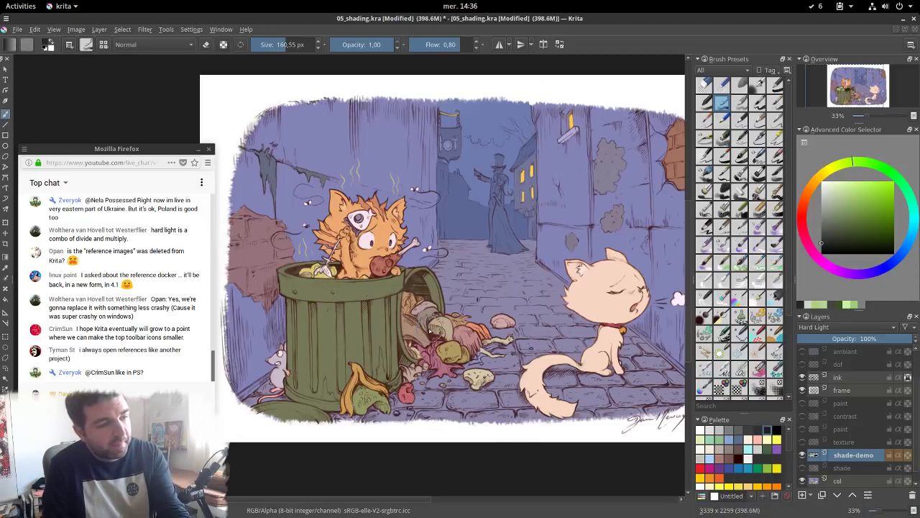
Set up the soft airbrush at 887 px and the Hard Light blending mode for the shade-demo layer
{"action": "left_click", "coordinate": [757, 84]}
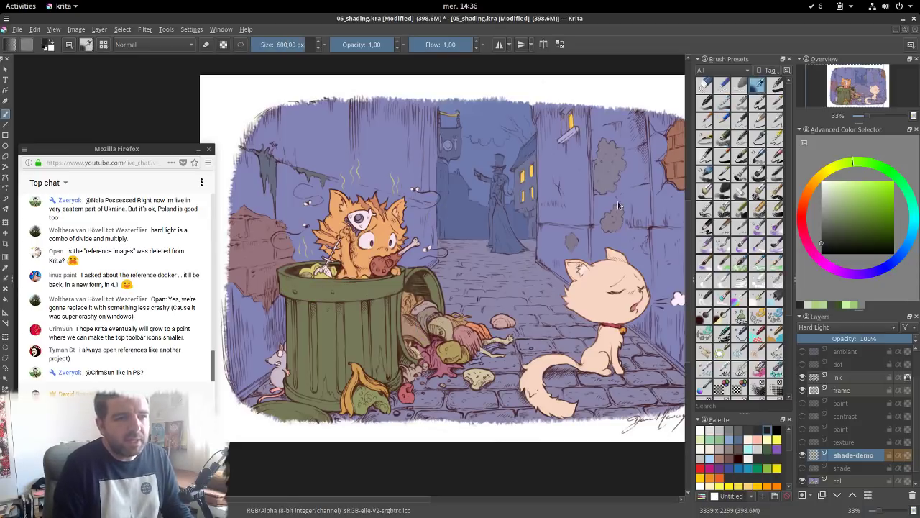
{"action": "left_click_drag", "start_coordinate": [375, 279], "coordinate": [587, 277], "text": "shift"}
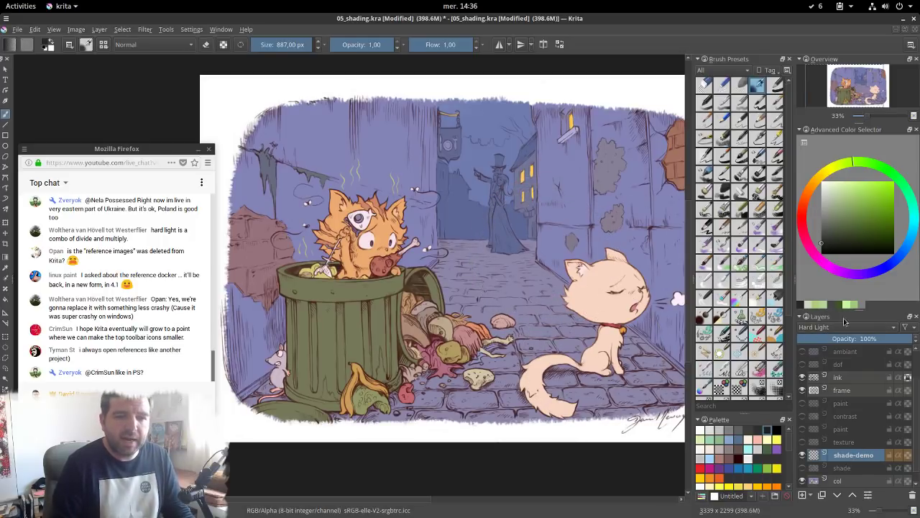
{"action": "left_click", "coordinate": [857, 330]}
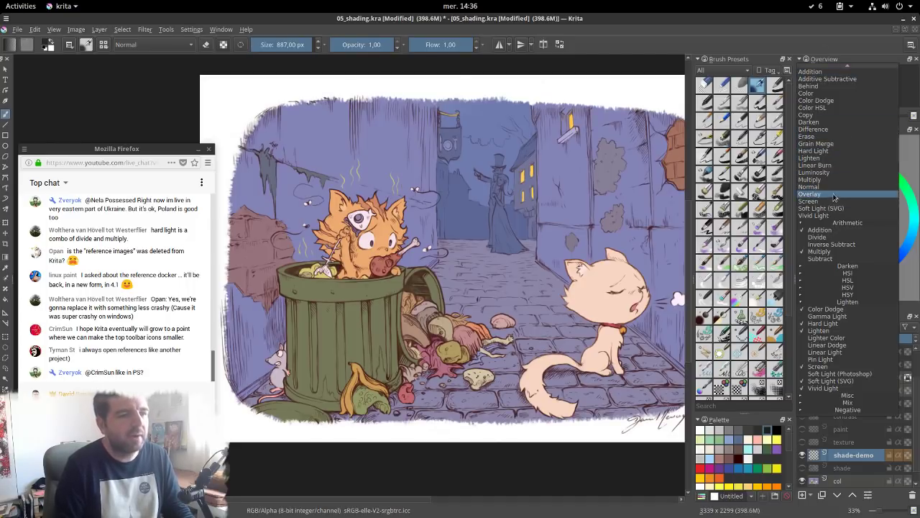
{"action": "left_click", "coordinate": [832, 152]}
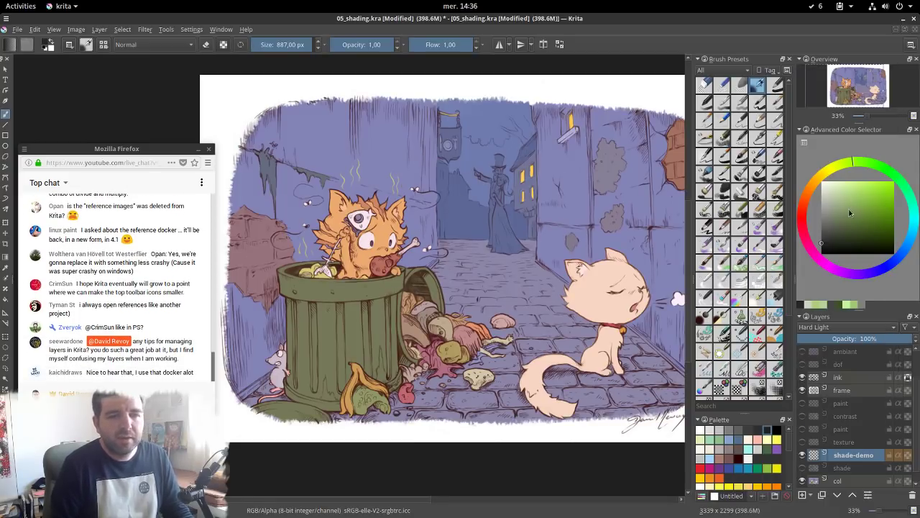
Paint a pale yellow glow over the distant street and adjoining wall on the shade-demo layer with the soft airbrush at 1000 px
{"action": "left_click_drag", "start_coordinate": [838, 199], "coordinate": [827, 169]}
{"action": "left_click", "coordinate": [834, 186]}
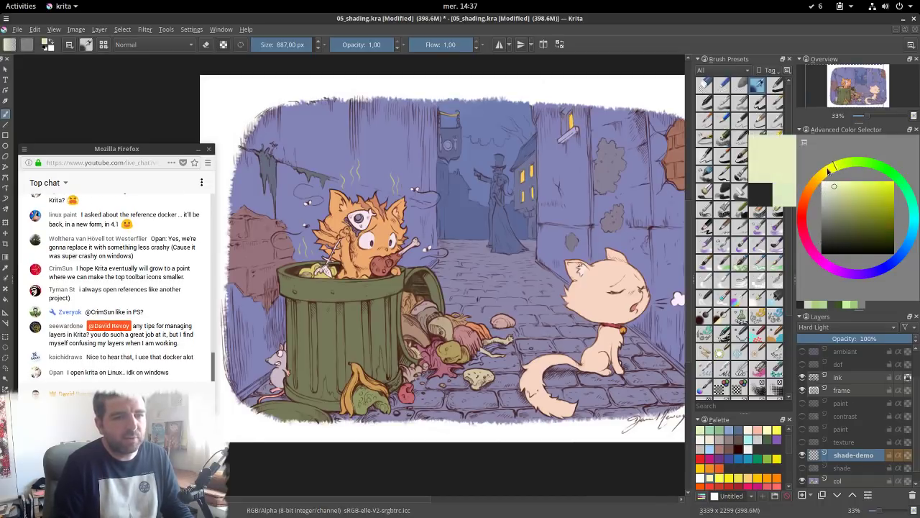
{"action": "left_click_drag", "start_coordinate": [340, 196], "coordinate": [502, 177], "text": "shift"}
{"action": "mouse_move", "coordinate": [485, 145]}
{"action": "left_mouse_down"}
{"action": "mouse_move", "coordinate": [490, 176]}
{"action": "mouse_move", "coordinate": [528, 230]}
{"action": "mouse_move", "coordinate": [591, 266]}
{"action": "left_mouse_up"}
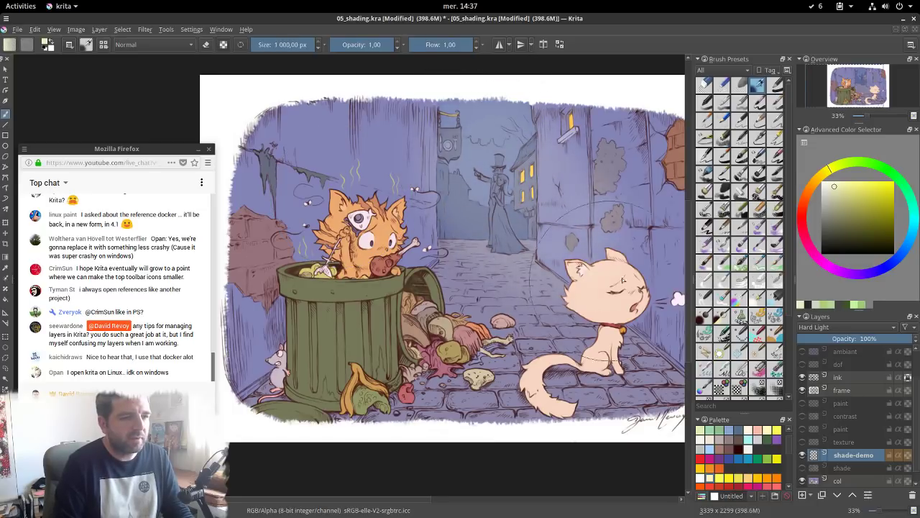
{"action": "mouse_move", "coordinate": [477, 151]}
{"action": "left_mouse_down"}
{"action": "mouse_move", "coordinate": [485, 225]}
{"action": "mouse_move", "coordinate": [554, 270]}
{"action": "left_mouse_up"}
{"action": "left_click_drag", "start_coordinate": [535, 143], "coordinate": [588, 189]}
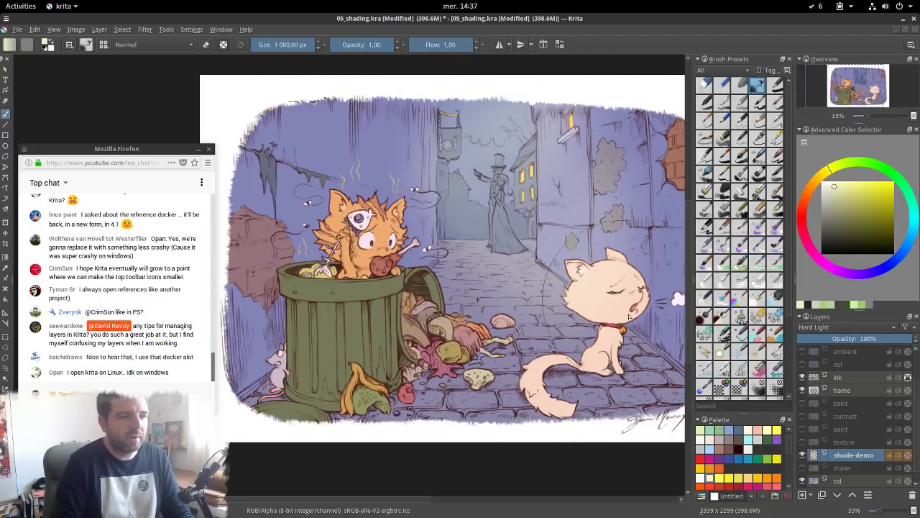
Darken the outer edges of the scene with a near-black airbrush on the shade-demo layer, and reduce the brush to about 567 px
{"action": "left_click_drag", "start_coordinate": [840, 216], "coordinate": [822, 237]}
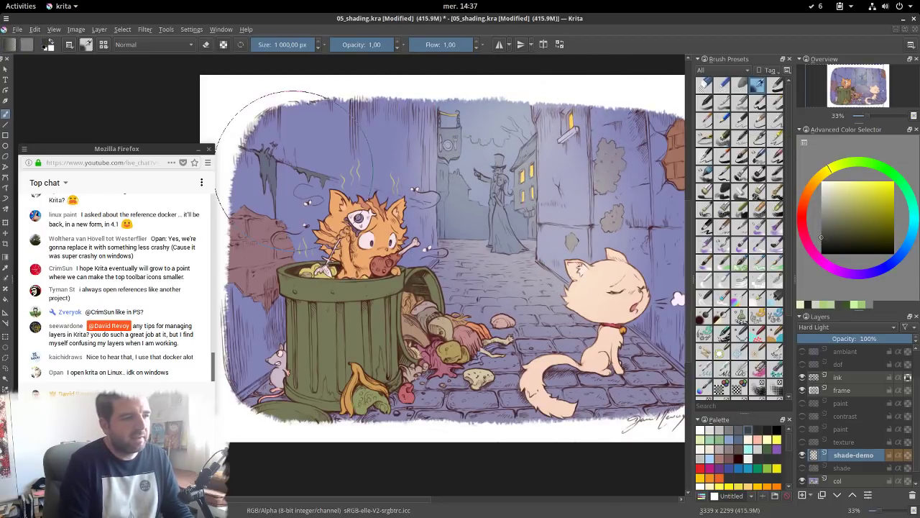
{"action": "mouse_move", "coordinate": [339, 101]}
{"action": "left_mouse_down"}
{"action": "mouse_move", "coordinate": [282, 138]}
{"action": "mouse_move", "coordinate": [259, 202]}
{"action": "mouse_move", "coordinate": [267, 372]}
{"action": "mouse_move", "coordinate": [349, 420]}
{"action": "mouse_move", "coordinate": [595, 421]}
{"action": "mouse_move", "coordinate": [653, 402]}
{"action": "mouse_move", "coordinate": [595, 392]}
{"action": "mouse_move", "coordinate": [661, 191]}
{"action": "mouse_move", "coordinate": [626, 36]}
{"action": "mouse_move", "coordinate": [647, 280]}
{"action": "mouse_move", "coordinate": [516, 449]}
{"action": "left_mouse_up"}
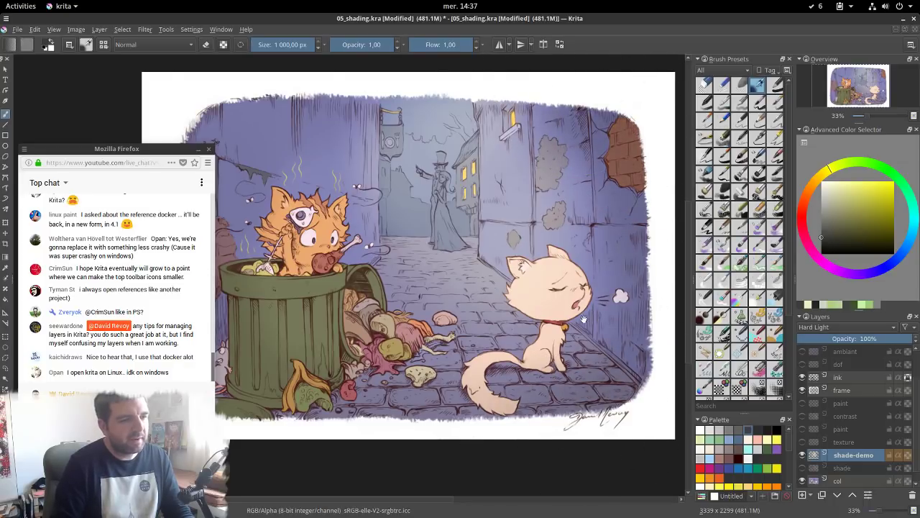
{"action": "left_click_drag", "start_coordinate": [599, 304], "coordinate": [406, 211], "text": "shift"}
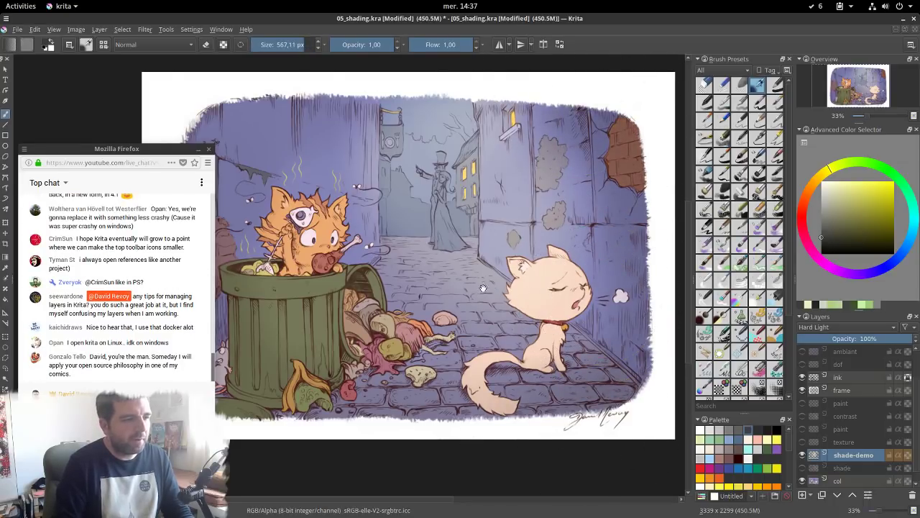
{"action": "left_click_drag", "start_coordinate": [524, 291], "coordinate": [555, 283]}
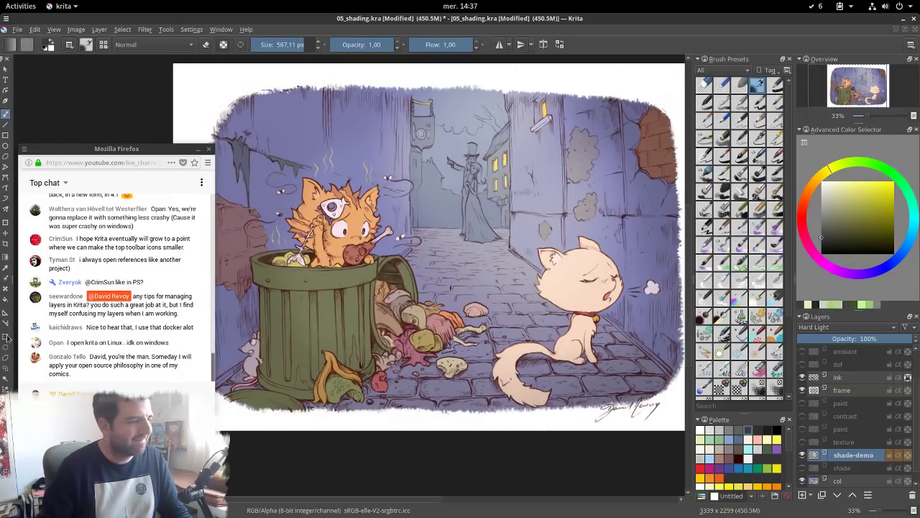
Read through the viewers' live chat messages from the earlier greetings to the most recent questions
{"action": "scroll", "coordinate": [134, 286], "scroll_direction": "up", "scroll_amount": 6}
{"action": "scroll", "coordinate": [141, 293], "scroll_direction": "down", "scroll_amount": 5}
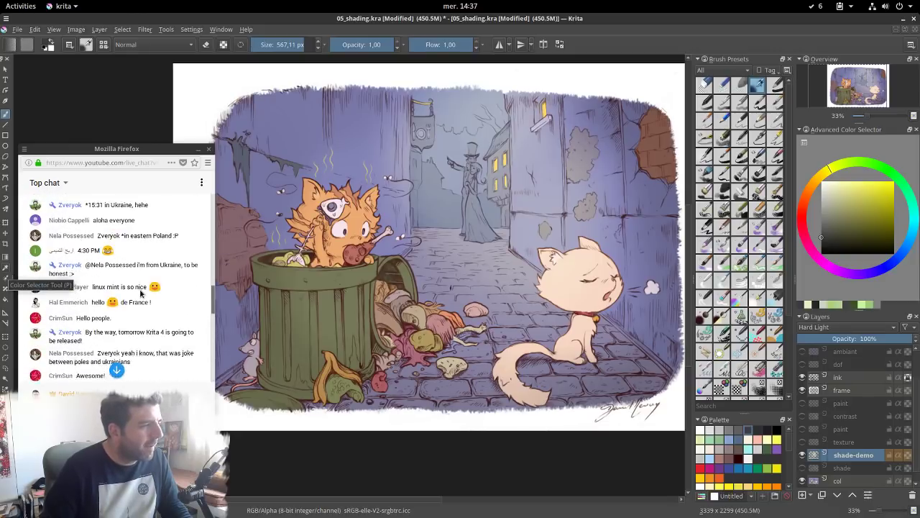
{"action": "scroll", "coordinate": [173, 271], "scroll_direction": "up", "scroll_amount": 3}
{"action": "scroll", "coordinate": [164, 258], "scroll_direction": "down", "scroll_amount": 3}
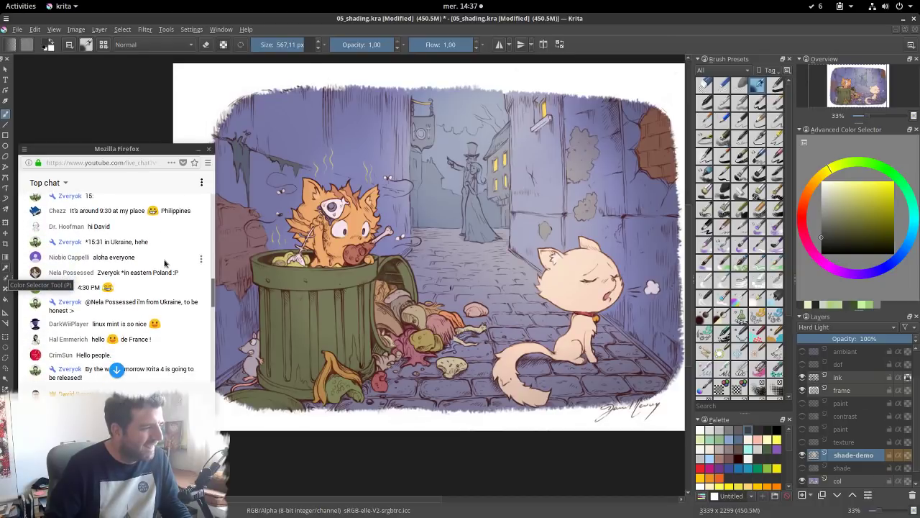
{"action": "scroll", "coordinate": [164, 264], "scroll_direction": "down", "scroll_amount": 3}
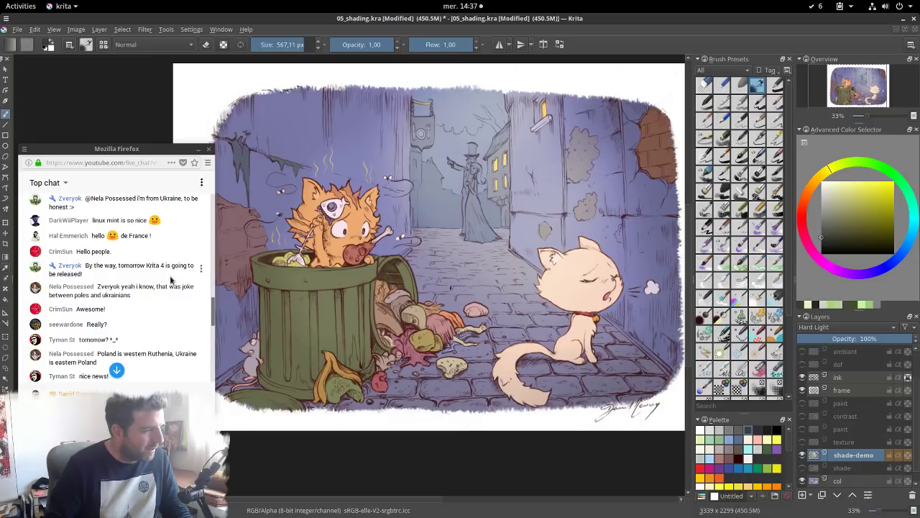
{"action": "scroll", "coordinate": [170, 280], "scroll_direction": "down", "scroll_amount": 2}
{"action": "scroll", "coordinate": [170, 279], "scroll_direction": "down", "scroll_amount": 2}
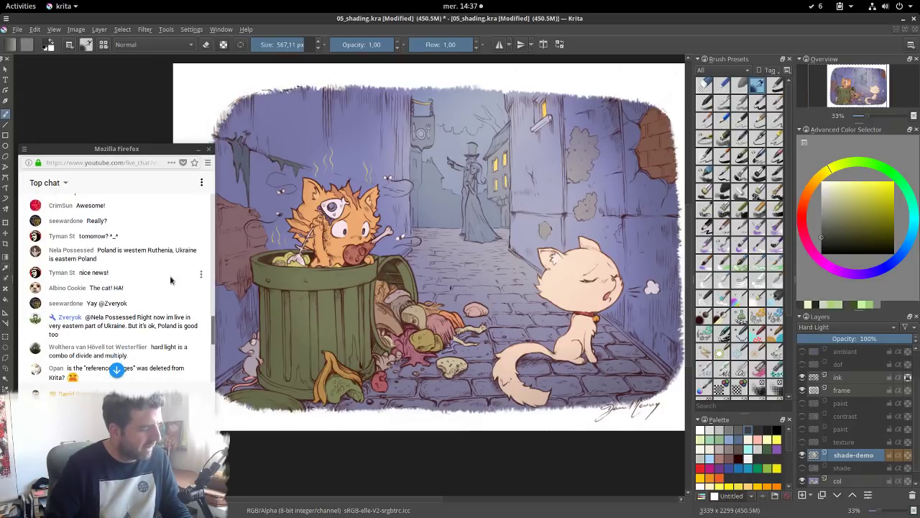
{"action": "scroll", "coordinate": [171, 279], "scroll_direction": "down", "scroll_amount": 3}
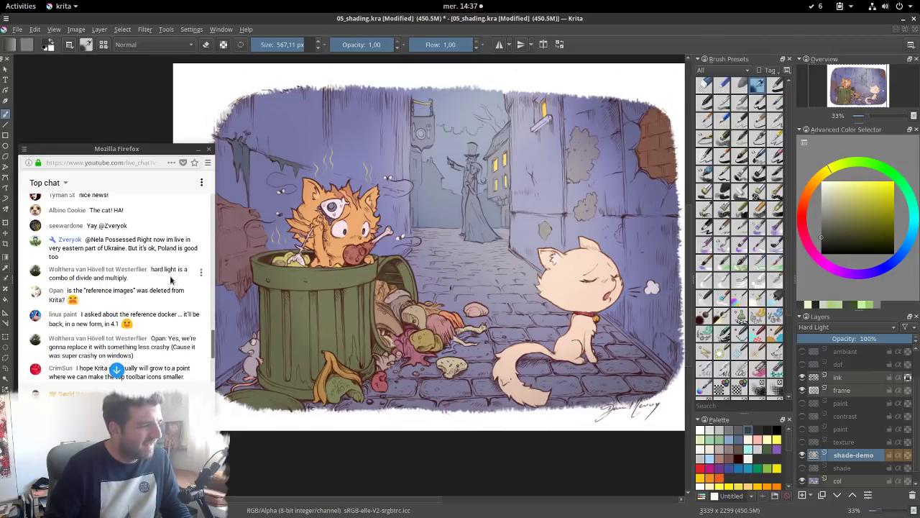
{"action": "scroll", "coordinate": [171, 279], "scroll_direction": "down", "scroll_amount": 1}
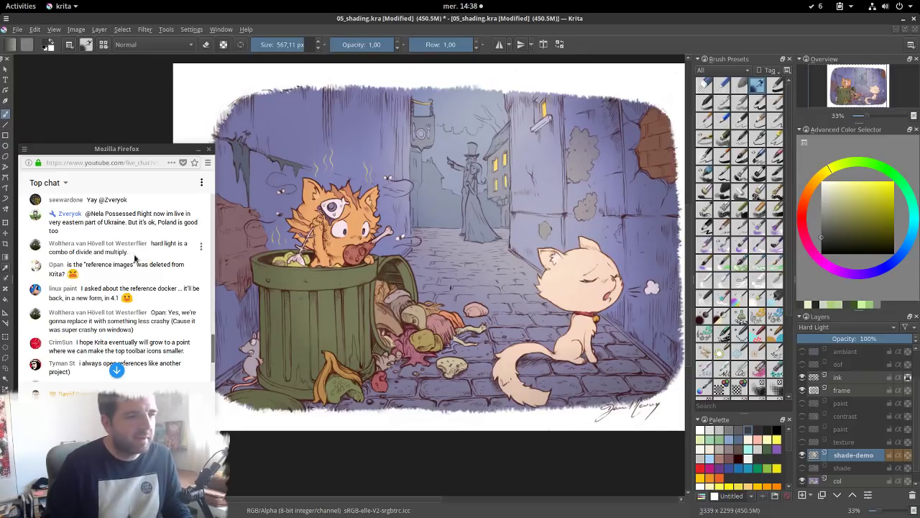
{"action": "scroll", "coordinate": [141, 262], "scroll_direction": "down", "scroll_amount": 2}
{"action": "scroll", "coordinate": [151, 273], "scroll_direction": "down", "scroll_amount": 3}
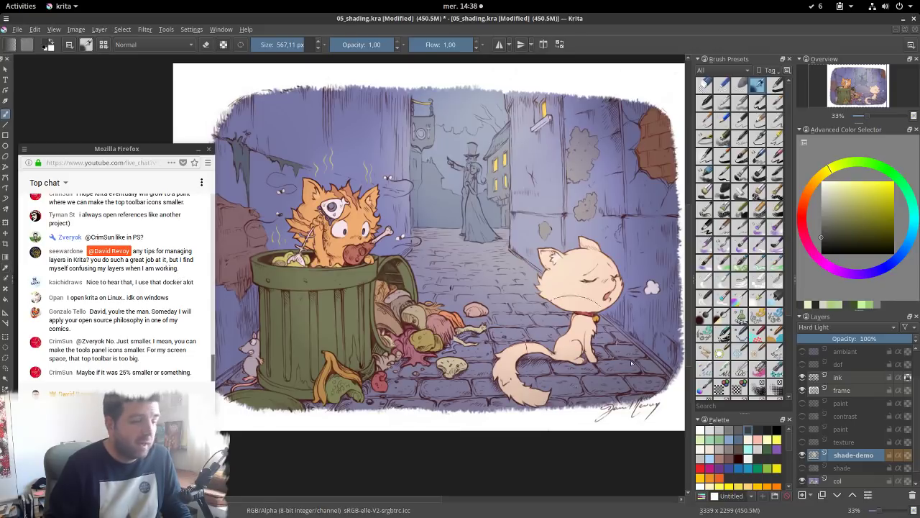
Select the shade-demo layer's opaque pixels and bring up the color label options for the ink layer
{"action": "right_click", "coordinate": [868, 454]}
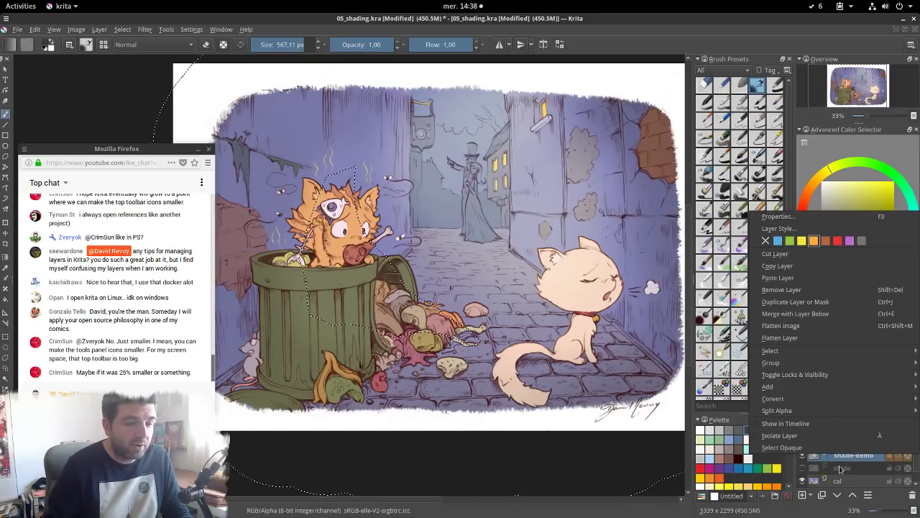
{"action": "left_click", "coordinate": [842, 447]}
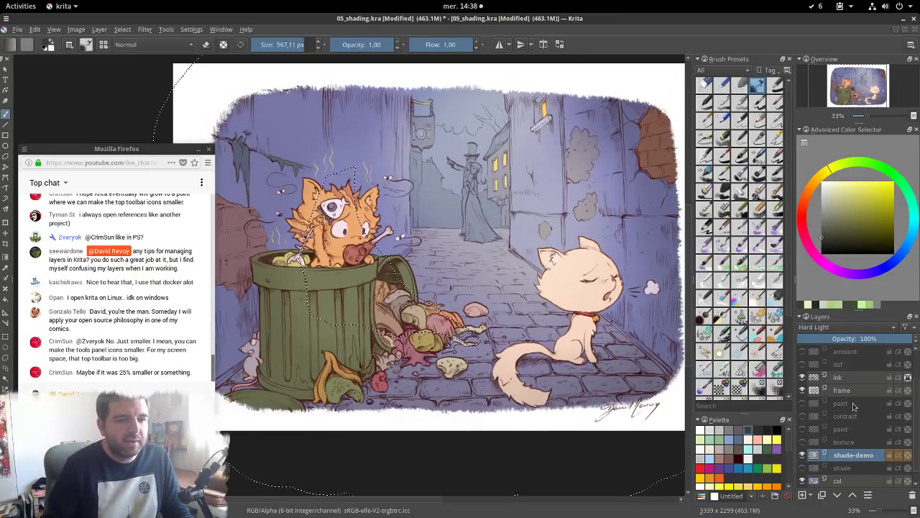
{"action": "scroll", "coordinate": [853, 406], "scroll_direction": "up", "scroll_amount": 1}
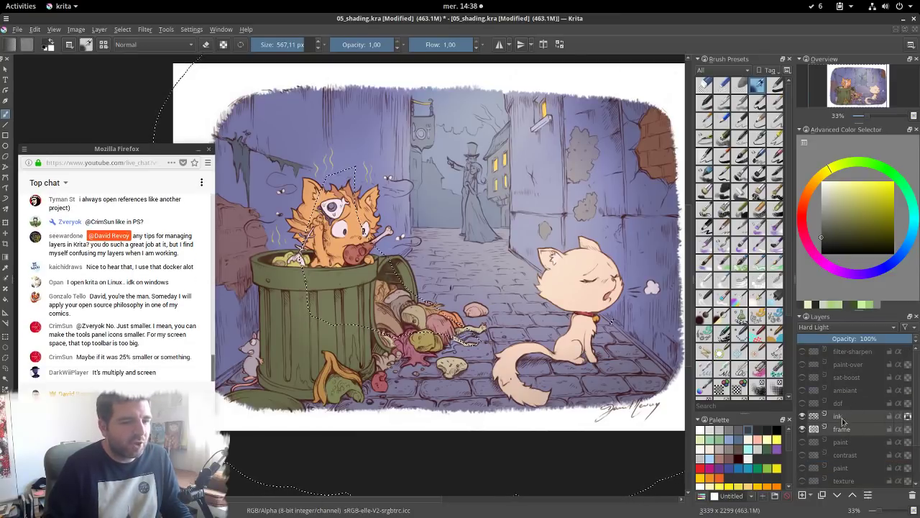
{"action": "right_click", "coordinate": [848, 419]}
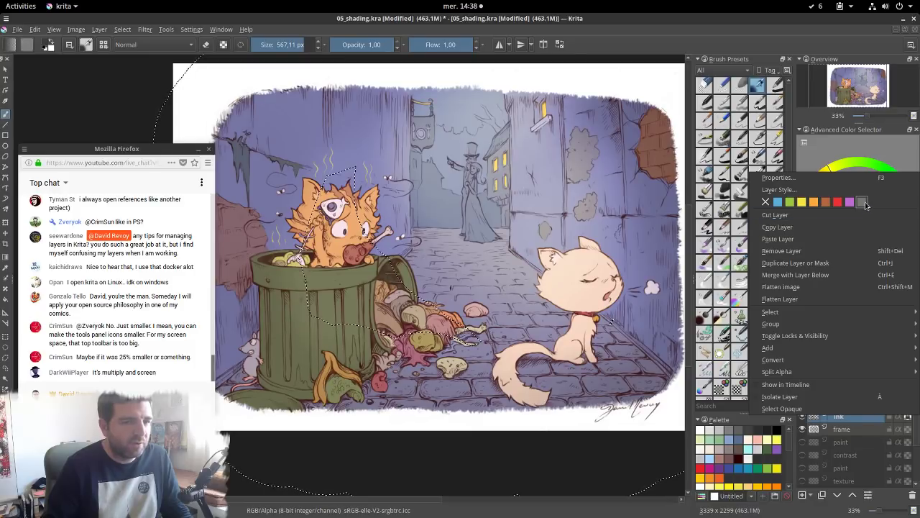
{"action": "left_click", "coordinate": [849, 427]}
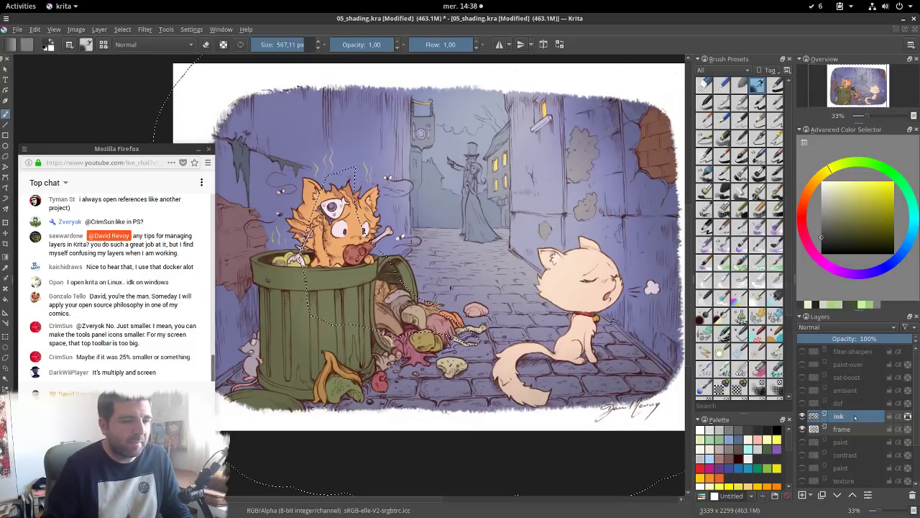
{"action": "scroll", "coordinate": [855, 417], "scroll_direction": "down", "scroll_amount": 2}
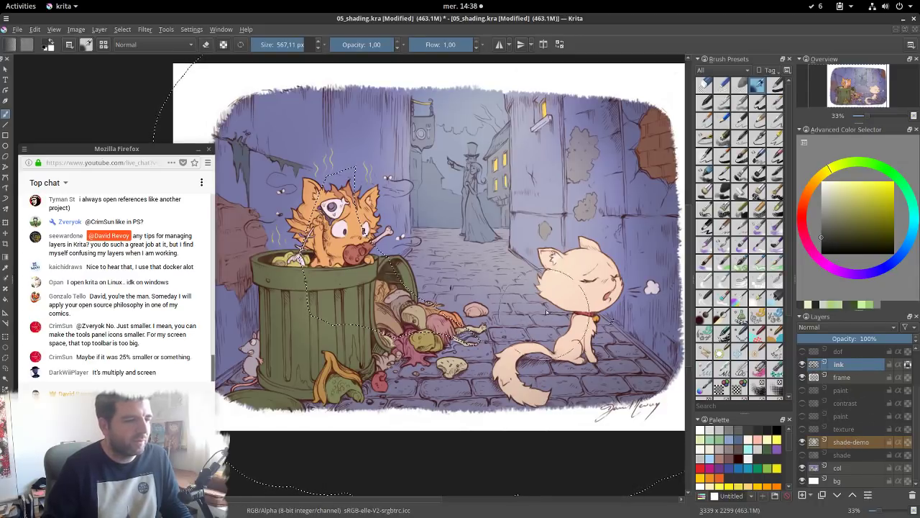
{"action": "left_click_drag", "start_coordinate": [548, 309], "coordinate": [537, 313]}
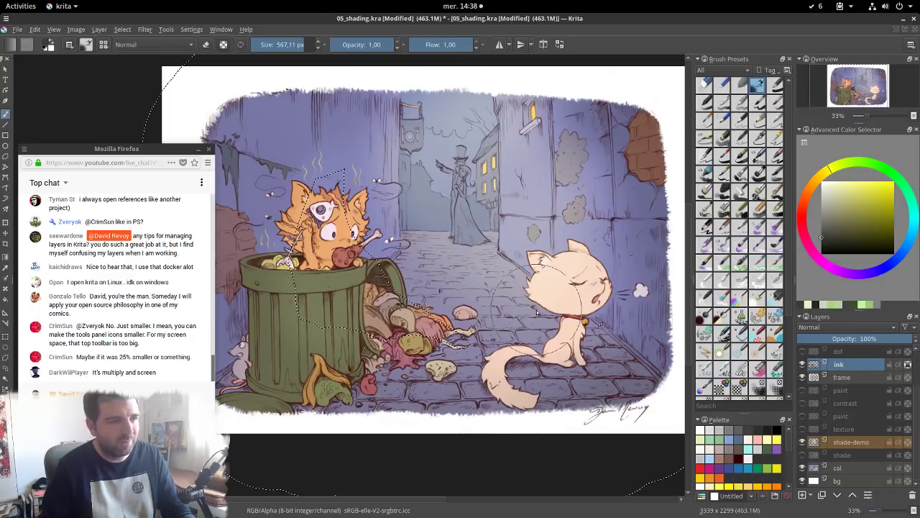
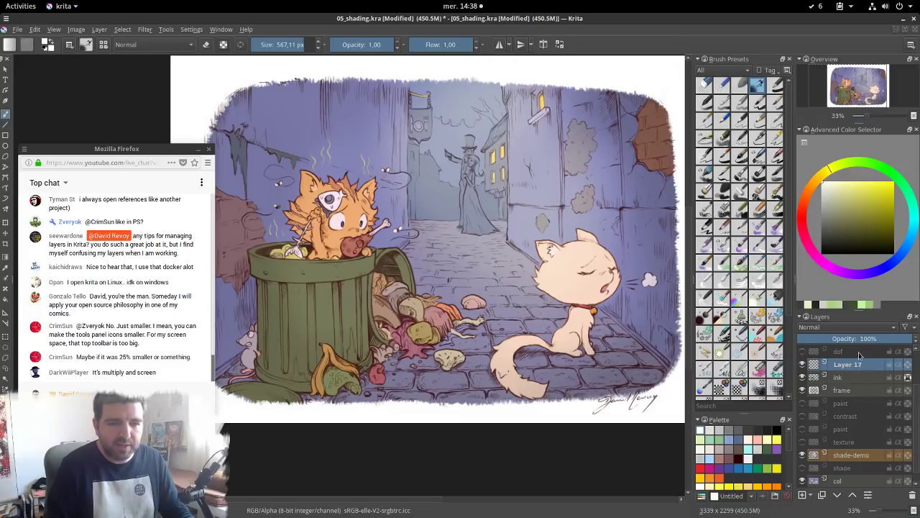
Add a new layer above filter-sharpen, fill it with white, and set its opacity to 70%
{"action": "scroll", "coordinate": [859, 355], "scroll_direction": "up", "scroll_amount": 2}
{"action": "left_click", "coordinate": [857, 352]}
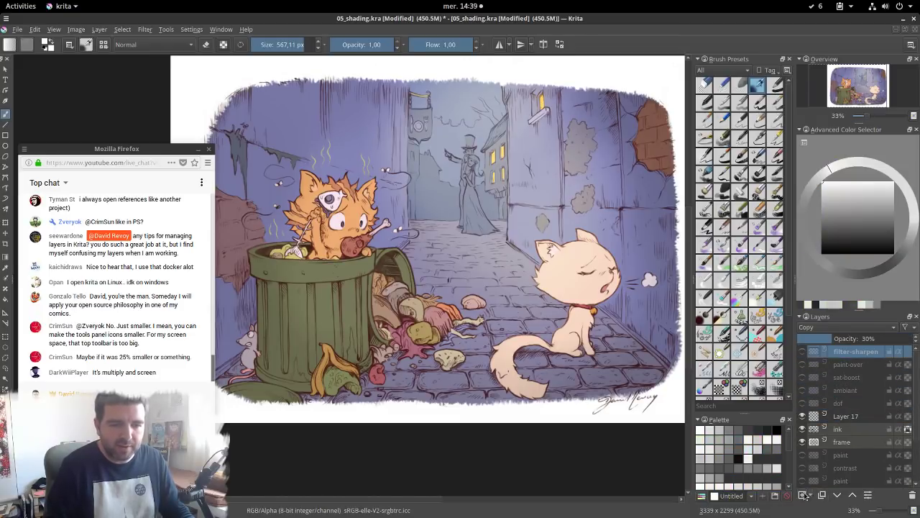
{"action": "left_click", "coordinate": [803, 495]}
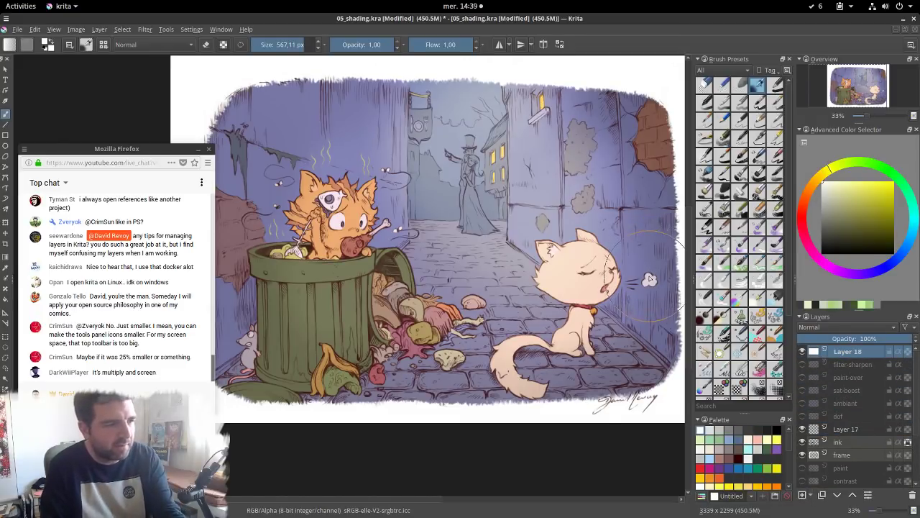
{"action": "key", "text": "BackSpace"}
{"action": "left_click", "coordinate": [878, 338]}
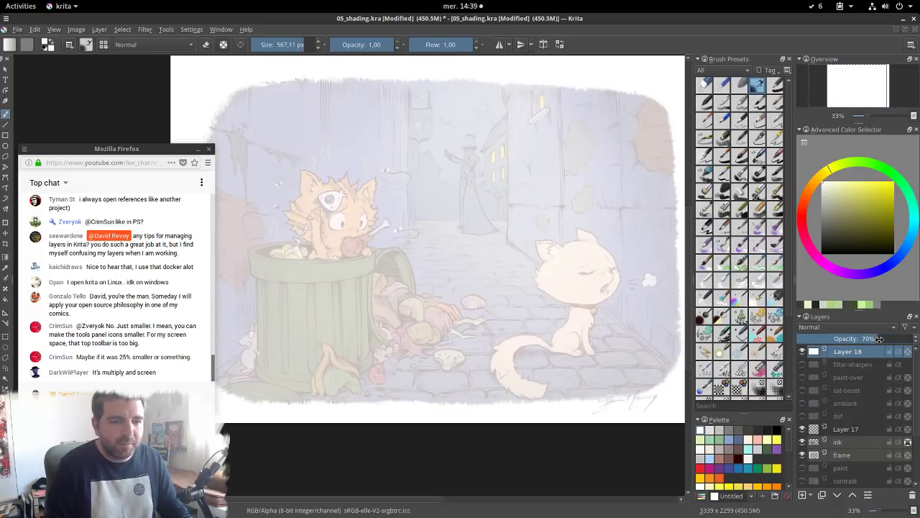
Sketch the orange cat's head as a simple construction sphere with ears and guide lines, using a 20 px brush in muted red
{"action": "left_click", "coordinate": [767, 166]}
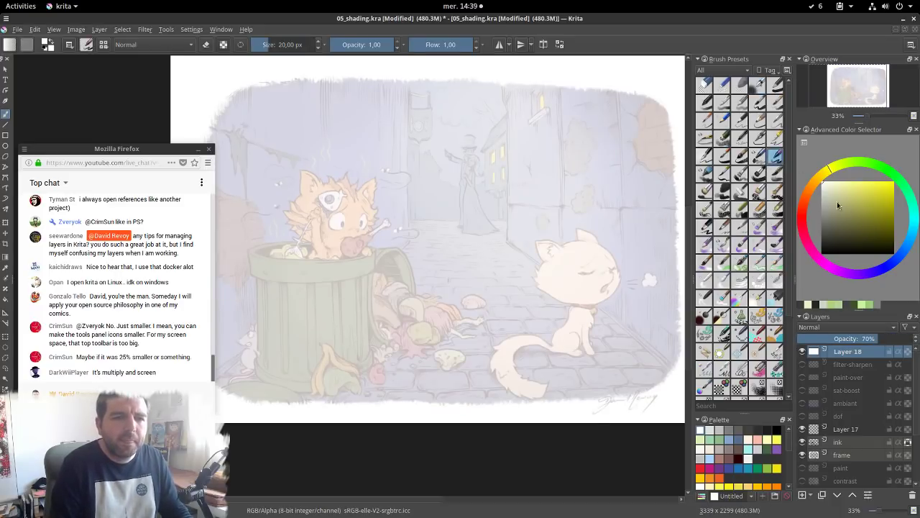
{"action": "left_click", "coordinate": [804, 203]}
{"action": "left_click", "coordinate": [840, 212]}
{"action": "left_click_drag", "start_coordinate": [840, 212], "coordinate": [869, 211]}
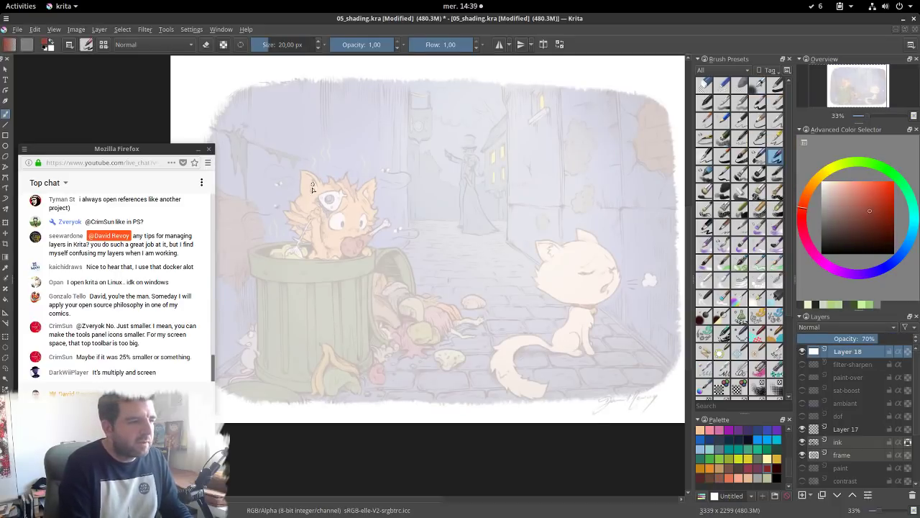
{"action": "left_click_drag", "start_coordinate": [298, 203], "coordinate": [341, 180]}
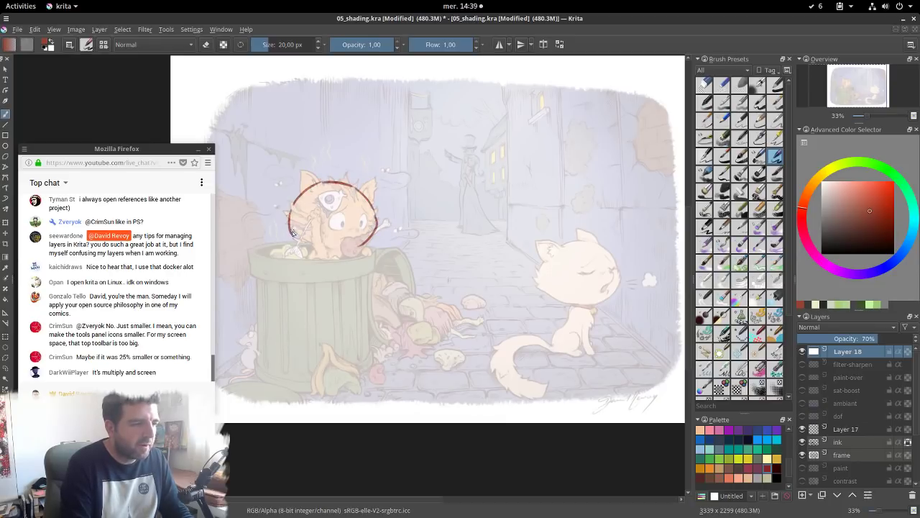
{"action": "left_click_drag", "start_coordinate": [291, 230], "coordinate": [367, 246]}
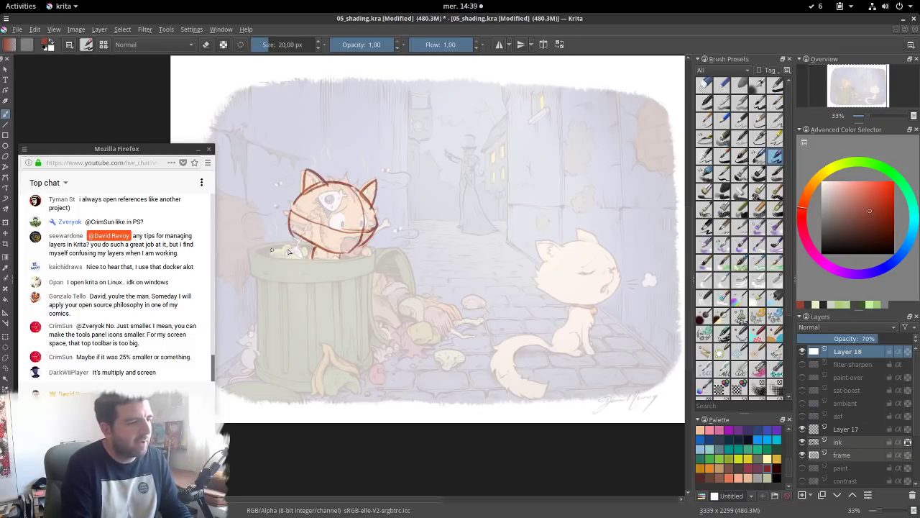
Outline the trash can as a cylinder with an elliptical rim, and trace the lid leaning beside it in muted red
{"action": "left_click_drag", "start_coordinate": [247, 257], "coordinate": [375, 260]}
{"action": "mouse_move", "coordinate": [249, 256]}
{"action": "left_mouse_down"}
{"action": "mouse_move", "coordinate": [251, 377]}
{"action": "mouse_move", "coordinate": [279, 387]}
{"action": "mouse_move", "coordinate": [373, 370]}
{"action": "left_mouse_up"}
{"action": "left_click_drag", "start_coordinate": [374, 256], "coordinate": [373, 371]}
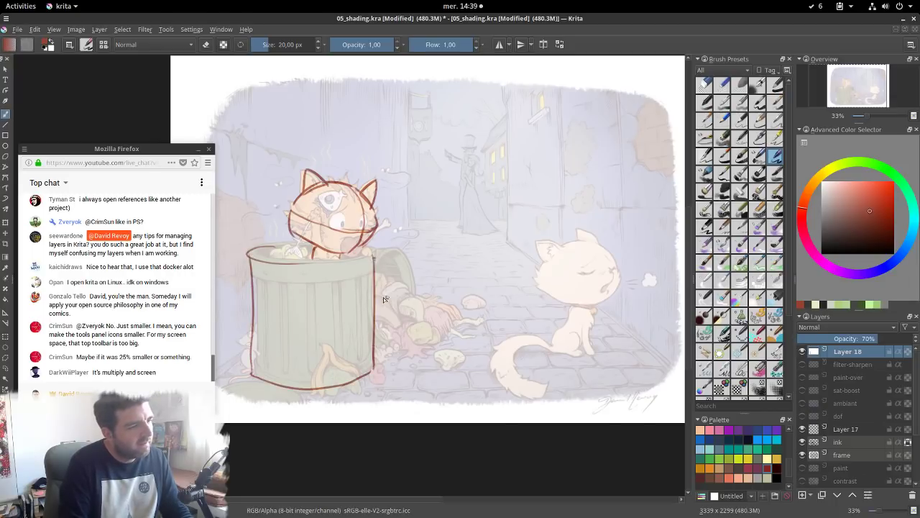
{"action": "mouse_move", "coordinate": [377, 248]}
{"action": "left_mouse_down"}
{"action": "mouse_move", "coordinate": [407, 325]}
{"action": "mouse_move", "coordinate": [384, 245]}
{"action": "left_mouse_up"}
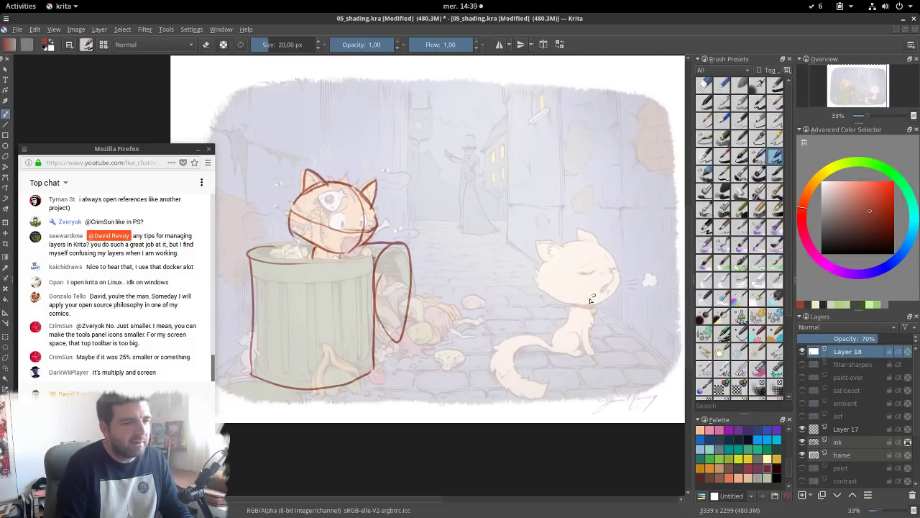
Sketch the white cat's construction shapes in muted red: a rounded head with ears, the body and the curved tail
{"action": "mouse_move", "coordinate": [544, 263]}
{"action": "left_mouse_down"}
{"action": "mouse_move", "coordinate": [624, 285]}
{"action": "mouse_move", "coordinate": [575, 302]}
{"action": "left_mouse_up"}
{"action": "left_click_drag", "start_coordinate": [595, 251], "coordinate": [600, 304]}
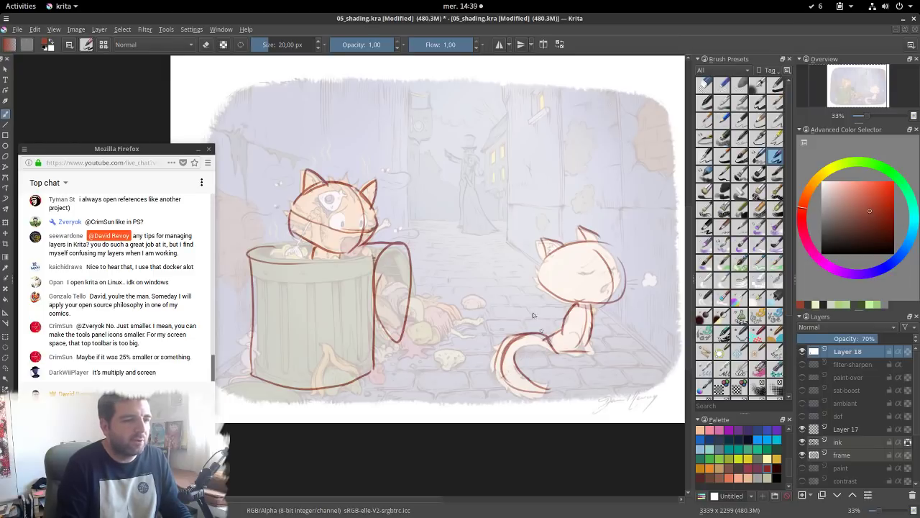
Draw the alley's construction edges: the vertical corners of both buildings and the lines where the walls meet the ground
{"action": "left_click_drag", "start_coordinate": [507, 90], "coordinate": [514, 224]}
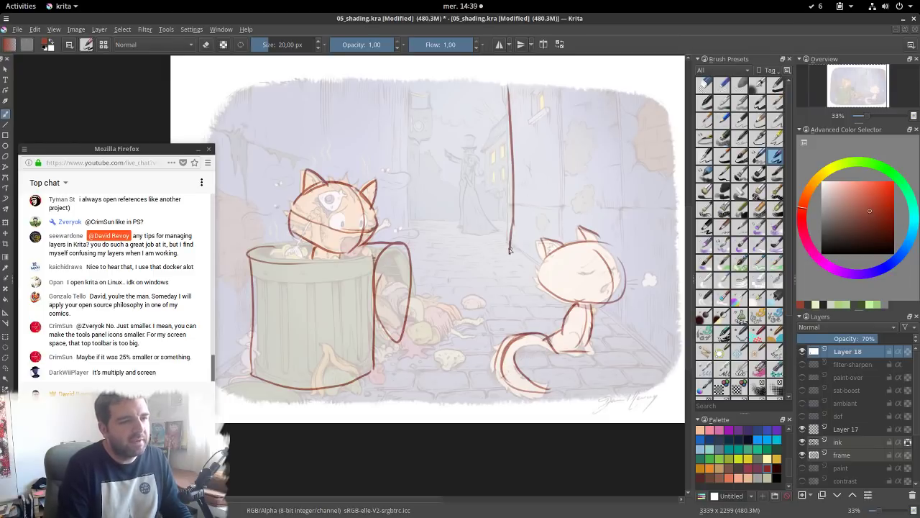
{"action": "left_click_drag", "start_coordinate": [604, 311], "coordinate": [684, 372]}
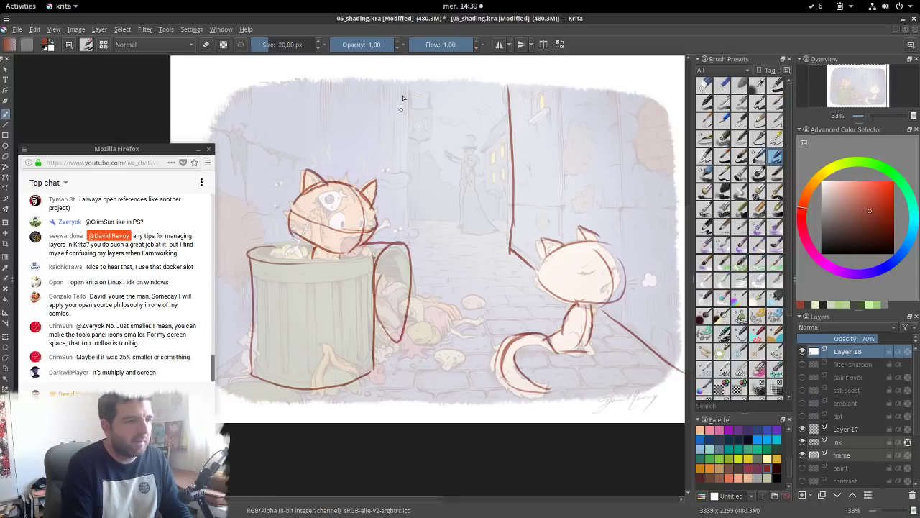
{"action": "left_click_drag", "start_coordinate": [406, 80], "coordinate": [410, 223]}
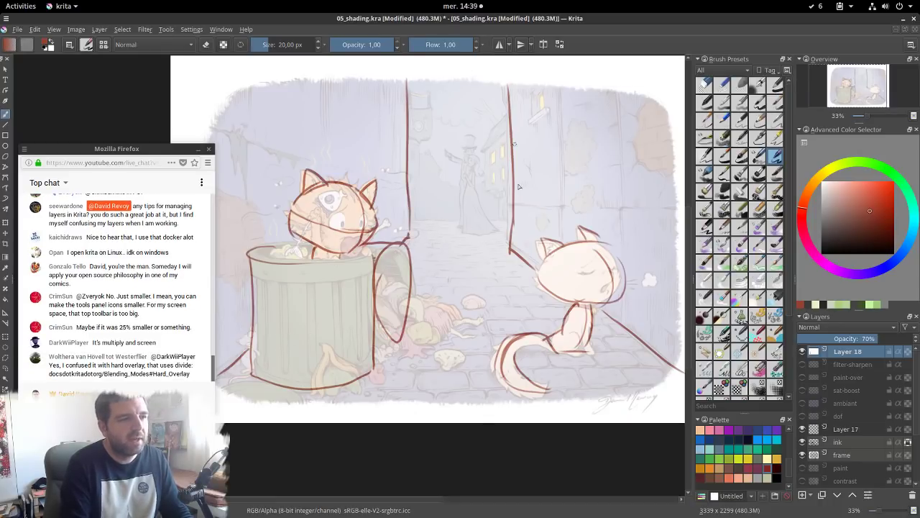
Add thin vertical and perspective guide lines across both alley walls, plus an arc on the ground beside the trash can
{"action": "left_click_drag", "start_coordinate": [560, 115], "coordinate": [562, 223]}
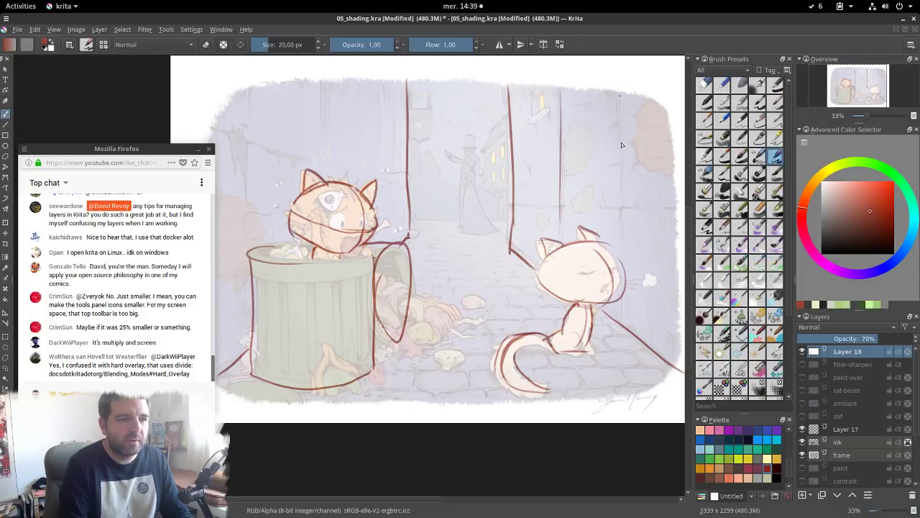
{"action": "left_click_drag", "start_coordinate": [622, 102], "coordinate": [622, 210]}
{"action": "left_click_drag", "start_coordinate": [521, 135], "coordinate": [619, 106]}
{"action": "left_click_drag", "start_coordinate": [531, 205], "coordinate": [660, 206]}
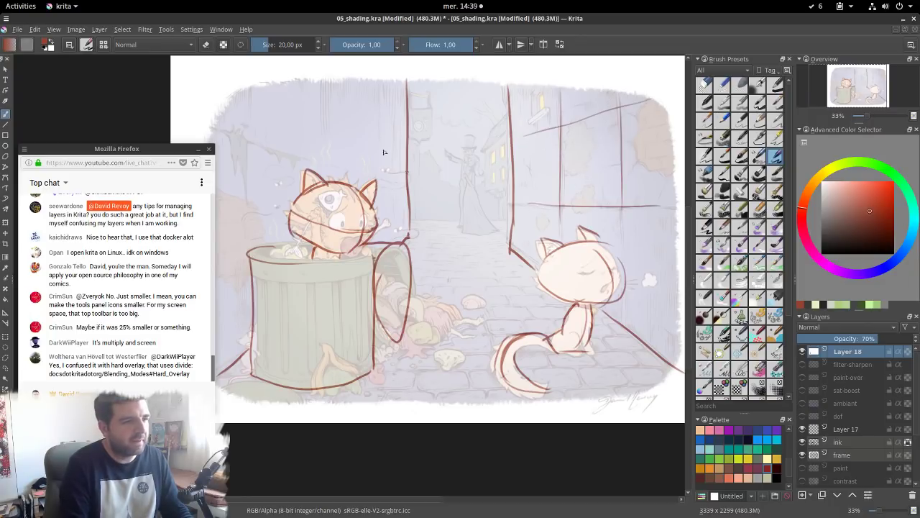
{"action": "left_click_drag", "start_coordinate": [367, 98], "coordinate": [361, 198]}
{"action": "left_click_drag", "start_coordinate": [300, 102], "coordinate": [304, 192]}
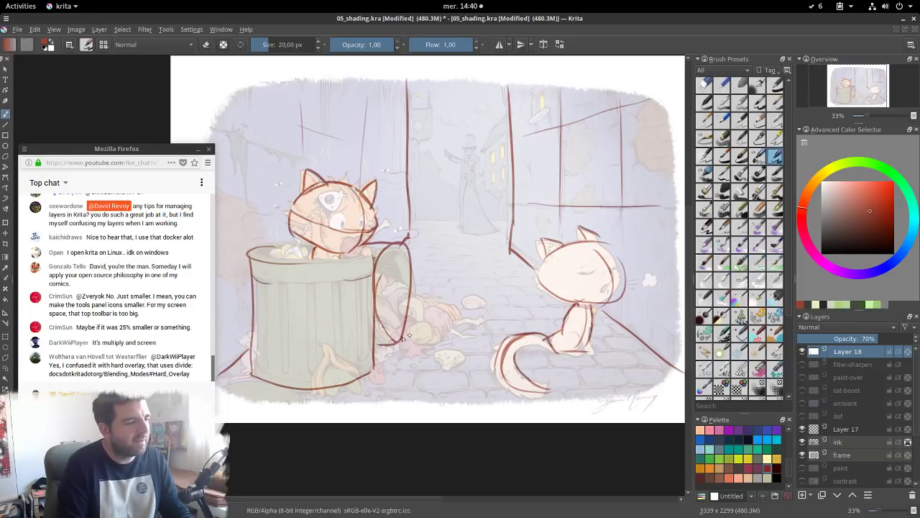
{"action": "left_click_drag", "start_coordinate": [222, 387], "coordinate": [282, 396]}
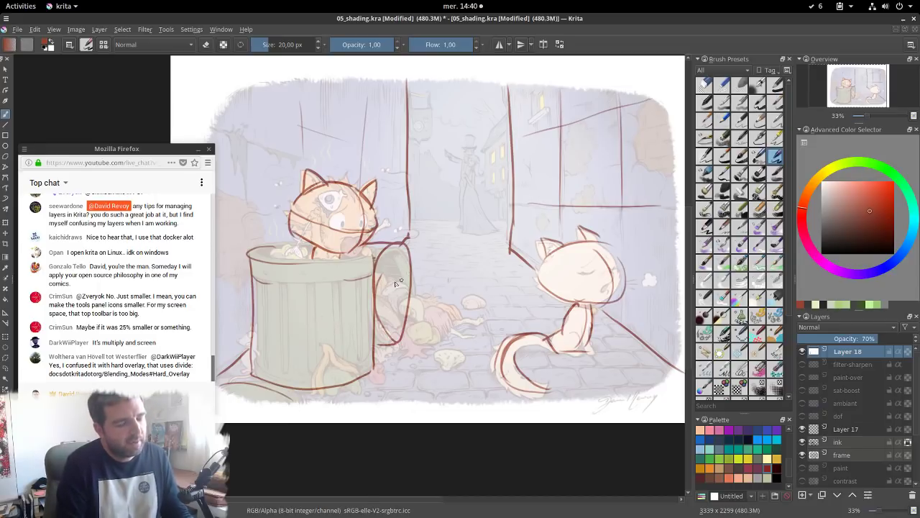
Paint over the leaning lid's outer edge in white and redraw it as a clean curve in red
{"action": "key", "text": "e"}
{"action": "mouse_move", "coordinate": [401, 257]}
{"action": "left_mouse_down"}
{"action": "mouse_move", "coordinate": [404, 288]}
{"action": "mouse_move", "coordinate": [417, 280]}
{"action": "left_mouse_up"}
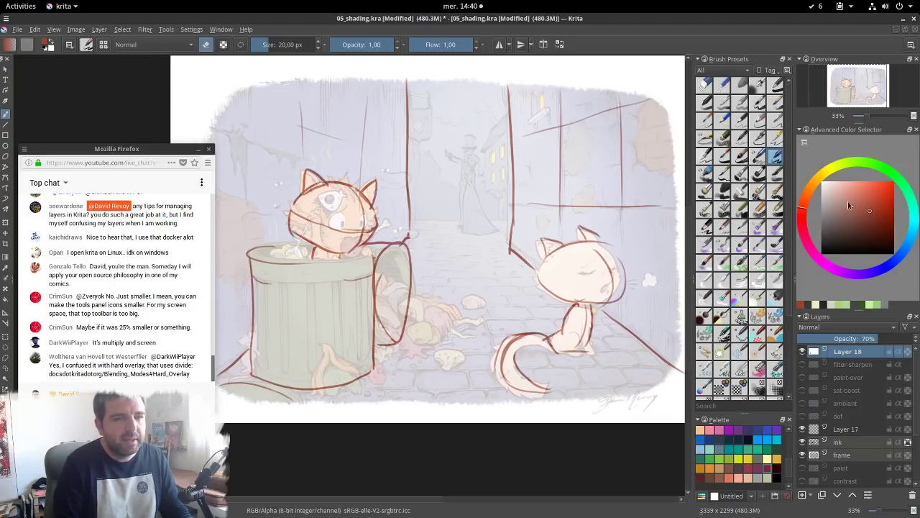
{"action": "left_click", "coordinate": [823, 182]}
{"action": "key", "text": "e"}
{"action": "left_click_drag", "start_coordinate": [409, 273], "coordinate": [402, 339]}
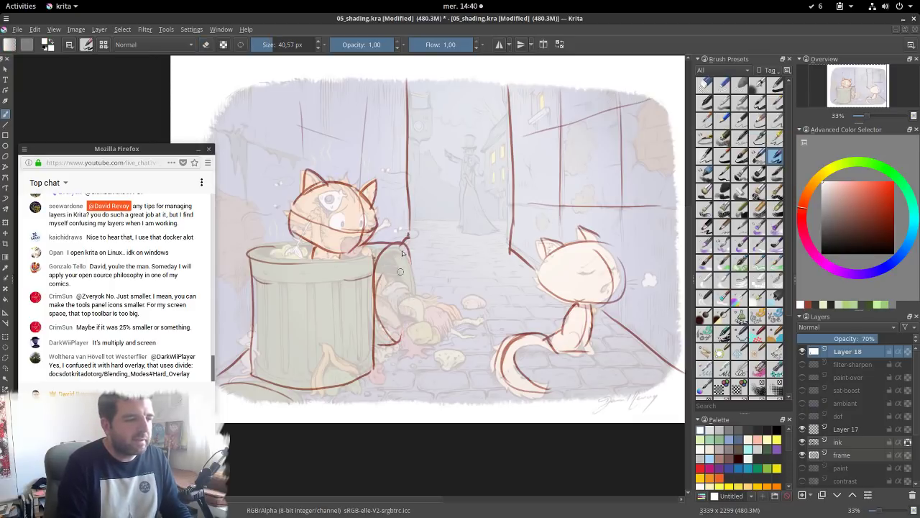
{"action": "left_click", "coordinate": [881, 205]}
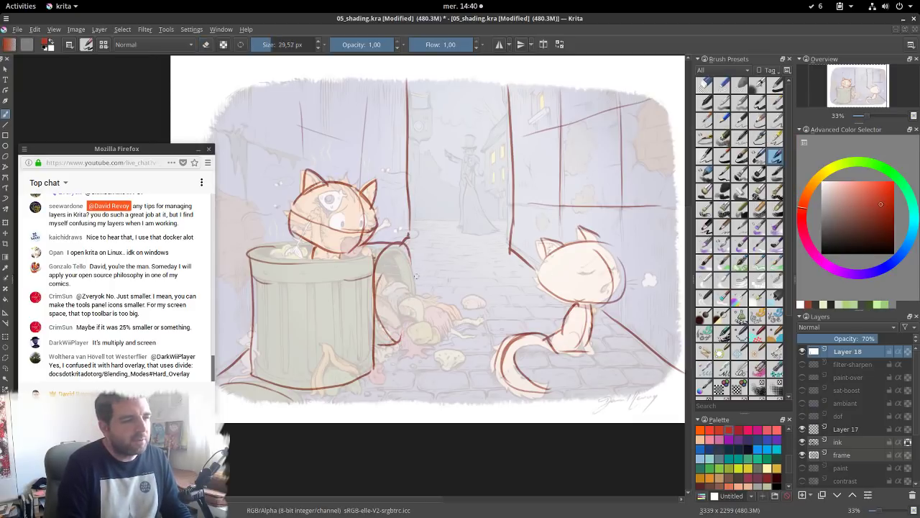
{"action": "left_click_drag", "start_coordinate": [408, 262], "coordinate": [406, 327]}
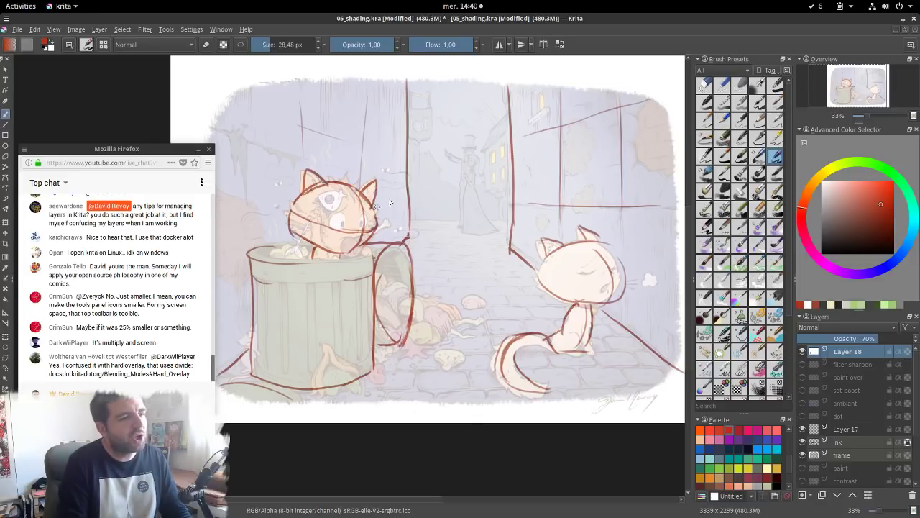
Set the brush opacity to 50% and try a muted reddish-brown shadow on the orange cat's head with a brush of about 228 px
{"action": "left_click_drag", "start_coordinate": [855, 189], "coordinate": [846, 217]}
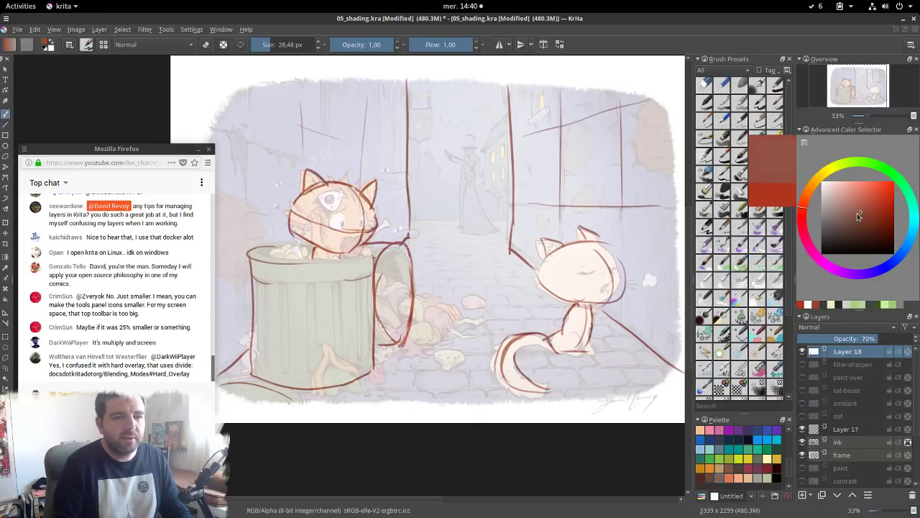
{"action": "left_click_drag", "start_coordinate": [326, 217], "coordinate": [356, 230], "text": "shift"}
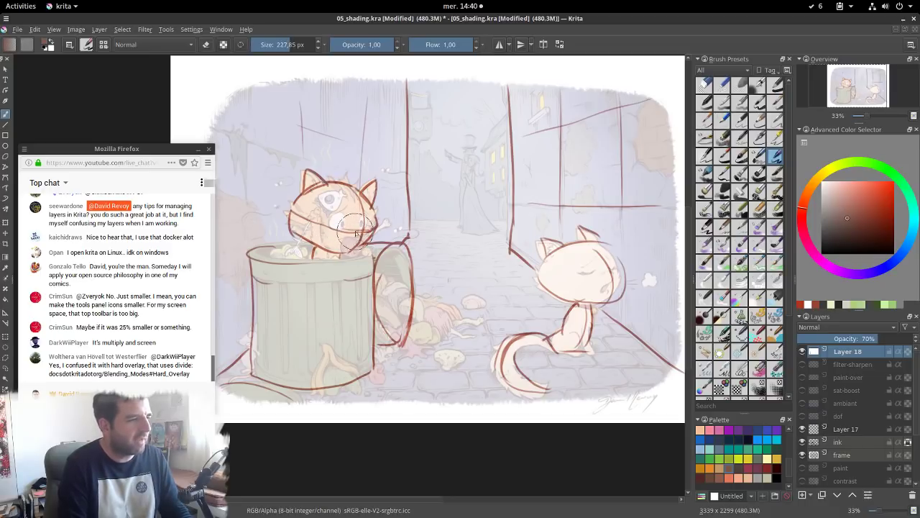
{"action": "left_click", "coordinate": [362, 44]}
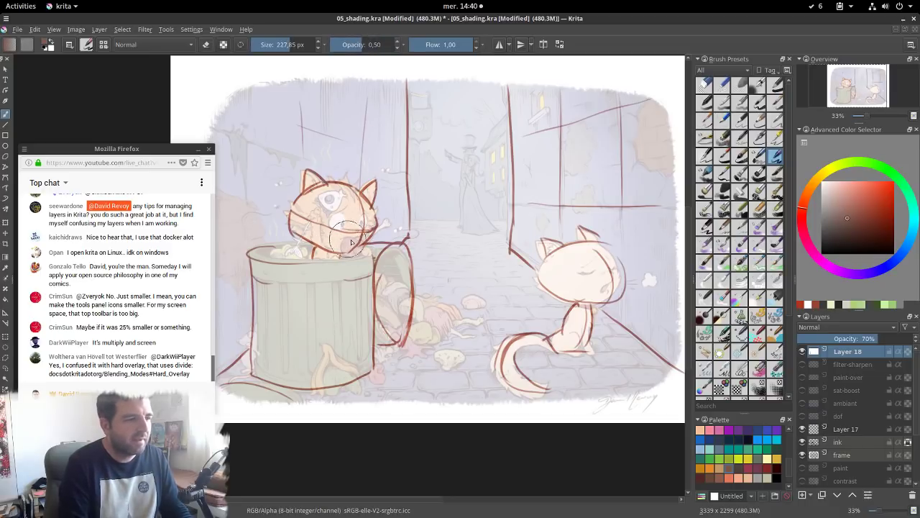
{"action": "mouse_move", "coordinate": [349, 239]}
{"action": "left_mouse_down"}
{"action": "mouse_move", "coordinate": [326, 230]}
{"action": "mouse_move", "coordinate": [362, 218]}
{"action": "mouse_move", "coordinate": [355, 236]}
{"action": "left_mouse_up"}
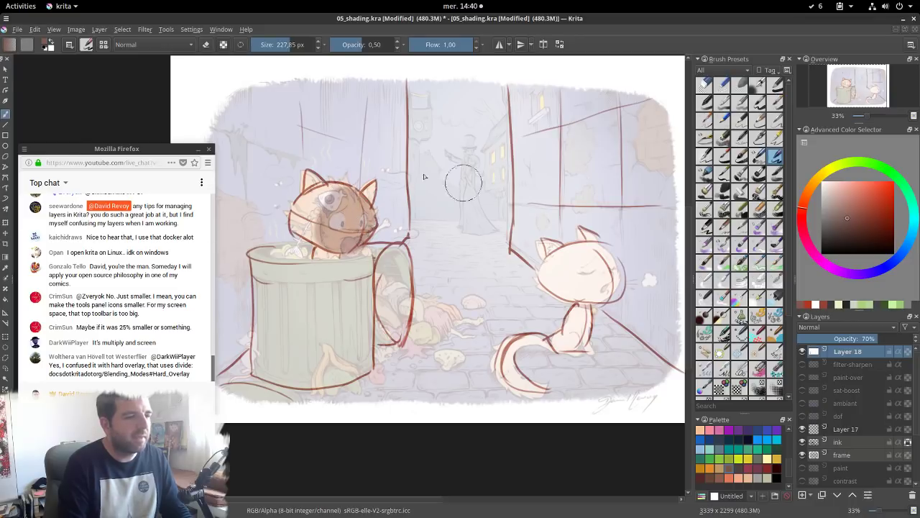
{"action": "key", "text": "ctrl+z"}
Paint broad yellow light-direction strokes across the alley opening with a brush of about 123 px
{"action": "left_click_drag", "start_coordinate": [431, 160], "coordinate": [415, 160], "text": "shift"}
{"action": "left_click_drag", "start_coordinate": [833, 172], "coordinate": [821, 174]}
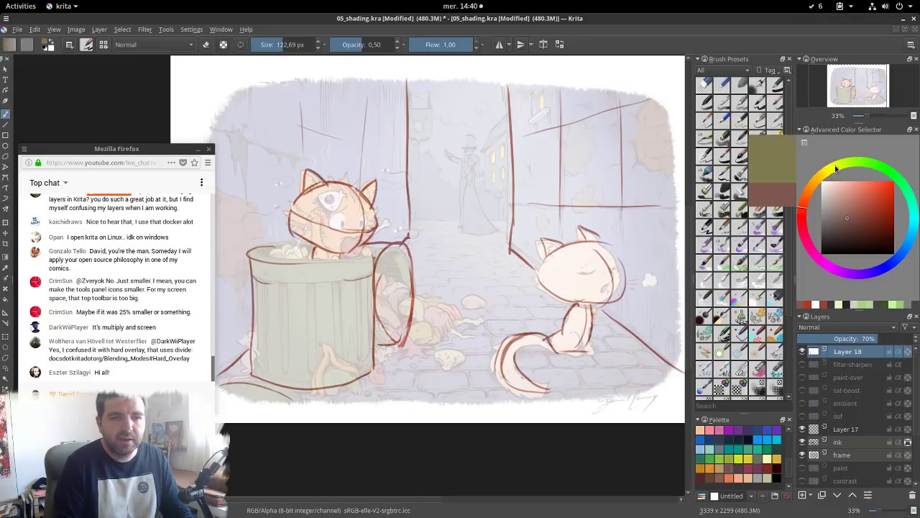
{"action": "left_click", "coordinate": [881, 181]}
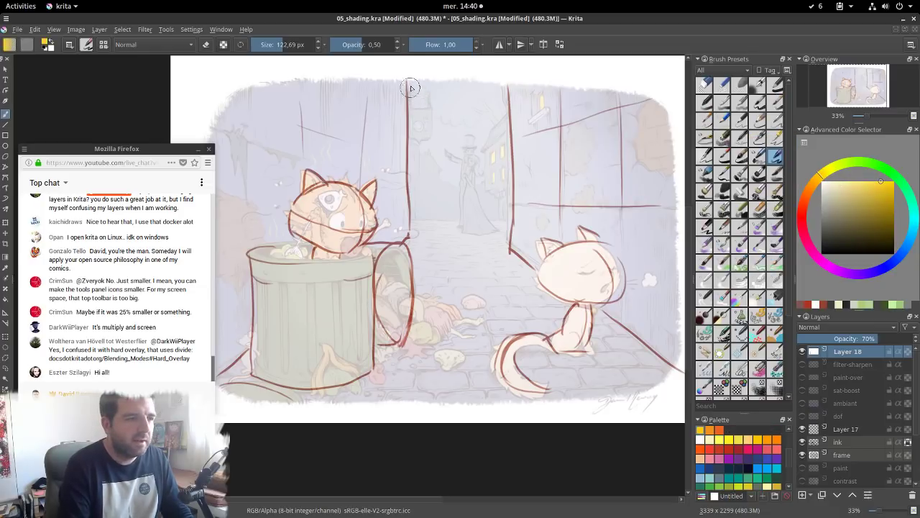
{"action": "left_click_drag", "start_coordinate": [409, 85], "coordinate": [505, 229]}
{"action": "mouse_move", "coordinate": [435, 184]}
{"action": "left_mouse_down"}
{"action": "mouse_move", "coordinate": [478, 211]}
{"action": "mouse_move", "coordinate": [470, 123]}
{"action": "mouse_move", "coordinate": [462, 158]}
{"action": "mouse_move", "coordinate": [473, 214]}
{"action": "left_mouse_up"}
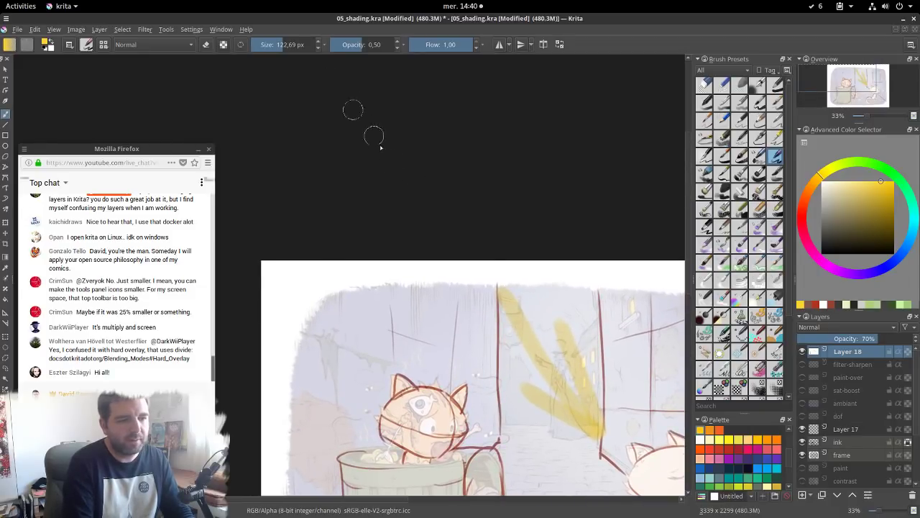
Add thinner diagonal yellow light rays over the building behind the white cat and the alley ground, using a brush of about 69 px
{"action": "left_click_drag", "start_coordinate": [559, 371], "coordinate": [418, 183]}
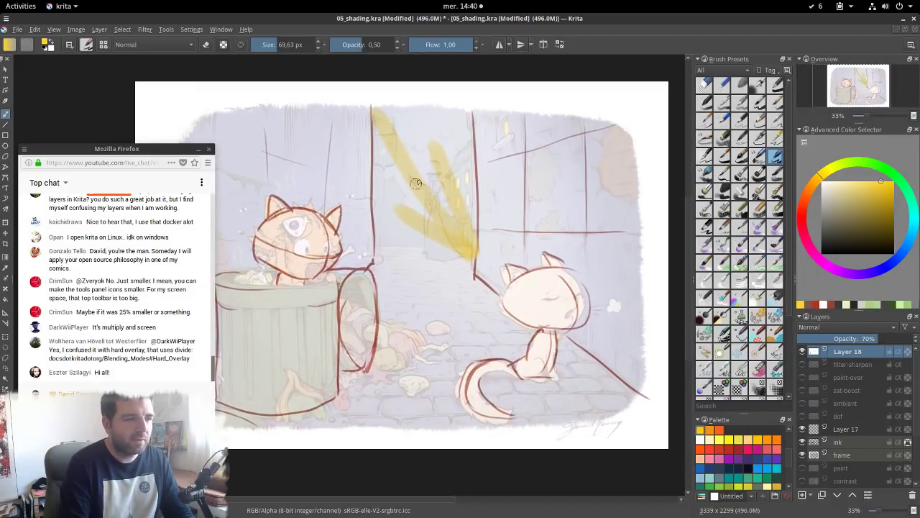
{"action": "left_click_drag", "start_coordinate": [464, 112], "coordinate": [497, 148]}
{"action": "left_click_drag", "start_coordinate": [531, 190], "coordinate": [565, 233]}
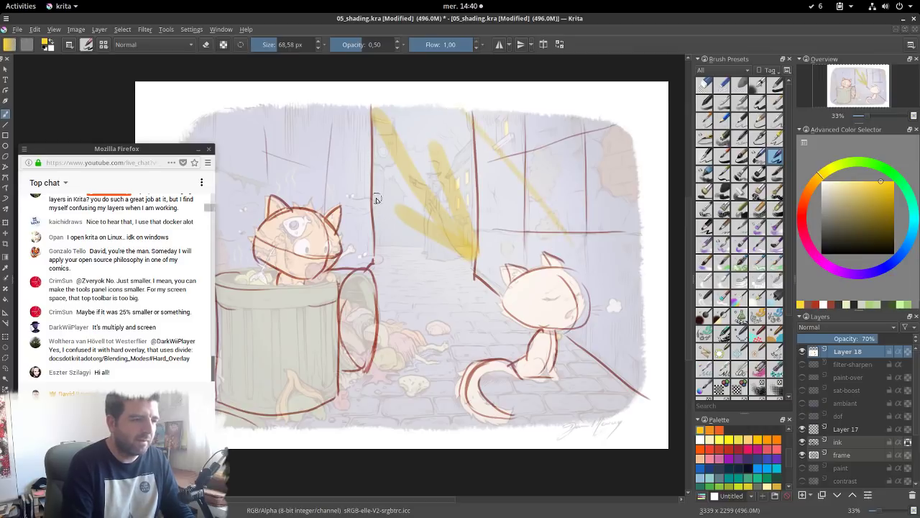
{"action": "left_click_drag", "start_coordinate": [376, 199], "coordinate": [449, 312]}
{"action": "left_click_drag", "start_coordinate": [373, 244], "coordinate": [433, 345]}
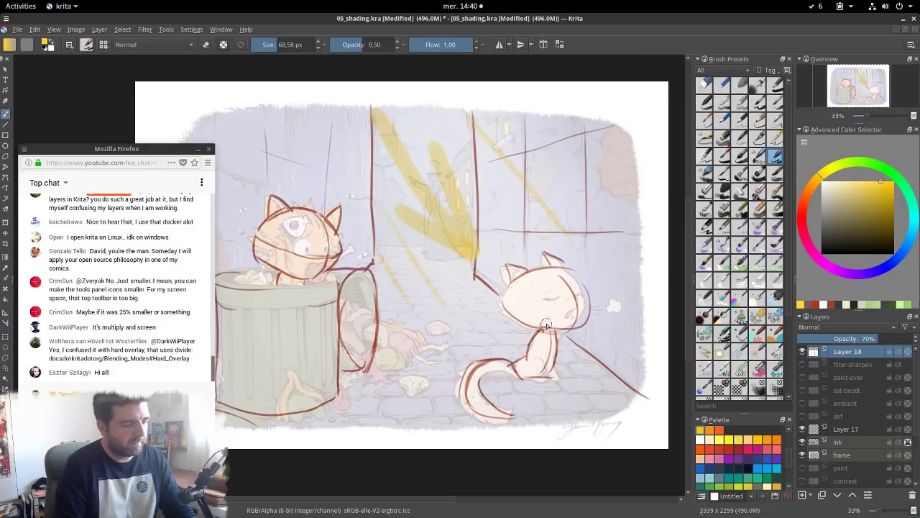
Undo all the yellow light strokes
{"action": "key", "text": "ctrl+z"}
{"action": "key", "text": "ctrl+z"}
{"action": "key", "text": "ctrl+z"}
{"action": "key", "text": "ctrl+z"}
{"action": "key", "text": "ctrl+z"}
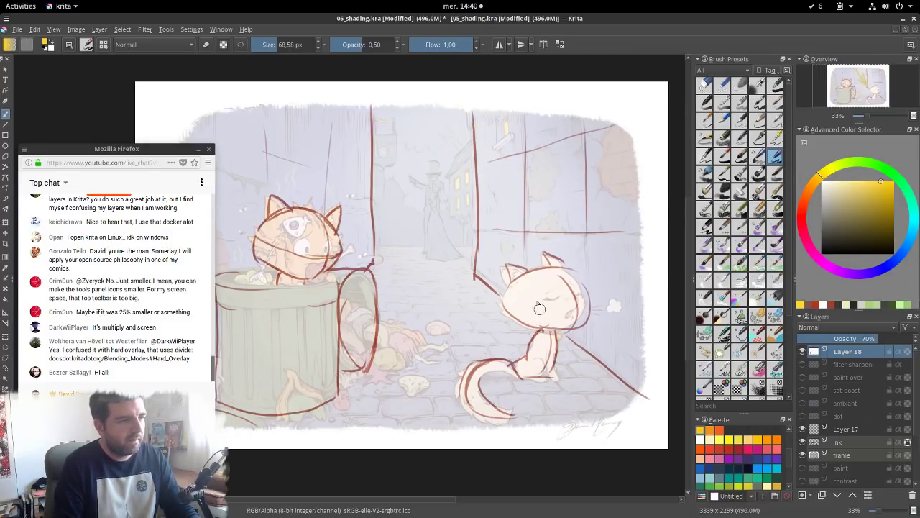
Shade the wall behind the orange cat in black at 50% opacity, enlarging the brush to about 352 px for the outer area
{"action": "left_click", "coordinate": [811, 255]}
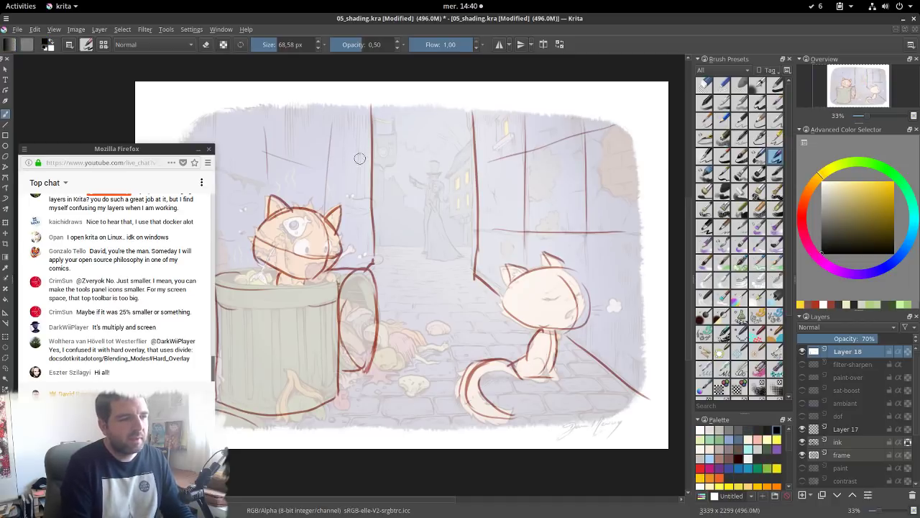
{"action": "mouse_move", "coordinate": [361, 100]}
{"action": "left_mouse_down"}
{"action": "mouse_move", "coordinate": [357, 257]}
{"action": "mouse_move", "coordinate": [366, 251]}
{"action": "mouse_move", "coordinate": [355, 266]}
{"action": "mouse_move", "coordinate": [344, 270]}
{"action": "mouse_move", "coordinate": [352, 184]}
{"action": "mouse_move", "coordinate": [347, 221]}
{"action": "mouse_move", "coordinate": [320, 114]}
{"action": "mouse_move", "coordinate": [308, 195]}
{"action": "mouse_move", "coordinate": [298, 132]}
{"action": "mouse_move", "coordinate": [283, 185]}
{"action": "mouse_move", "coordinate": [269, 184]}
{"action": "mouse_move", "coordinate": [247, 141]}
{"action": "mouse_move", "coordinate": [239, 176]}
{"action": "left_mouse_up"}
{"action": "left_click_drag", "start_coordinate": [323, 170], "coordinate": [418, 164]}
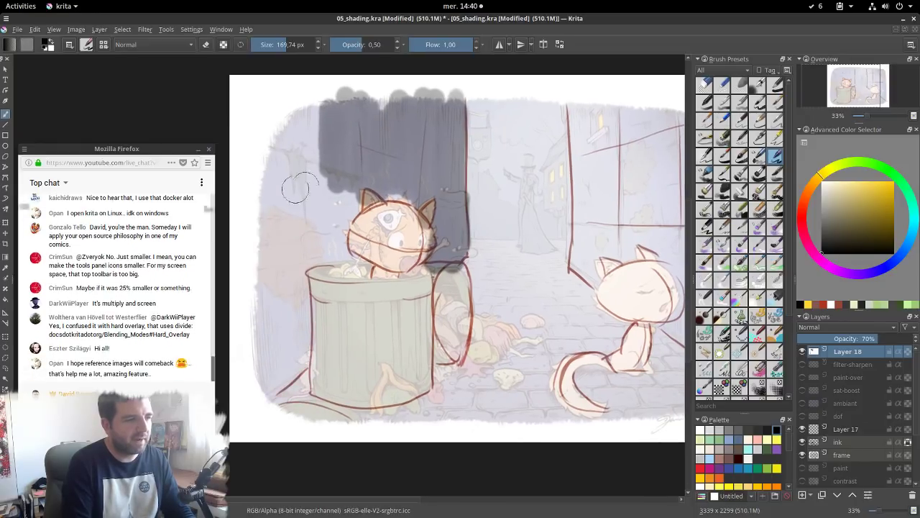
{"action": "left_click_drag", "start_coordinate": [295, 188], "coordinate": [324, 188], "text": "shift"}
{"action": "mouse_move", "coordinate": [321, 117]}
{"action": "left_mouse_down"}
{"action": "mouse_move", "coordinate": [282, 153]}
{"action": "mouse_move", "coordinate": [329, 245]}
{"action": "mouse_move", "coordinate": [283, 289]}
{"action": "mouse_move", "coordinate": [294, 338]}
{"action": "mouse_move", "coordinate": [252, 359]}
{"action": "left_mouse_up"}
Tint the wall behind the white cat with a pale desaturated yellow using the large soft brush
{"action": "left_click_drag", "start_coordinate": [596, 272], "coordinate": [512, 264]}
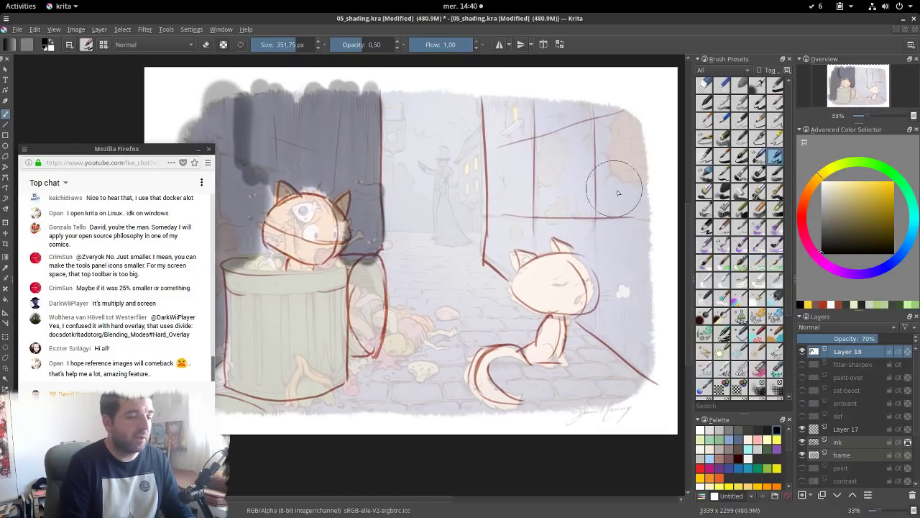
{"action": "left_click", "coordinate": [842, 195]}
{"action": "mouse_move", "coordinate": [490, 143]}
{"action": "left_mouse_down"}
{"action": "mouse_move", "coordinate": [515, 229]}
{"action": "mouse_move", "coordinate": [532, 202]}
{"action": "mouse_move", "coordinate": [618, 167]}
{"action": "mouse_move", "coordinate": [617, 247]}
{"action": "left_mouse_up"}
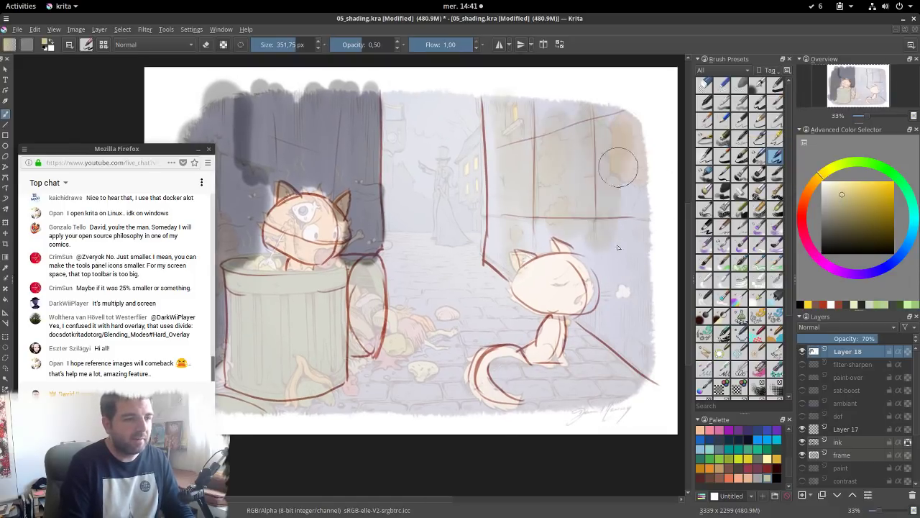
{"action": "left_click_drag", "start_coordinate": [618, 167], "coordinate": [627, 316]}
Paint a near-black shadow over the cobblestones beside the trash can, and shade the can and orange cat with a brush of about 433 px
{"action": "left_click", "coordinate": [824, 231]}
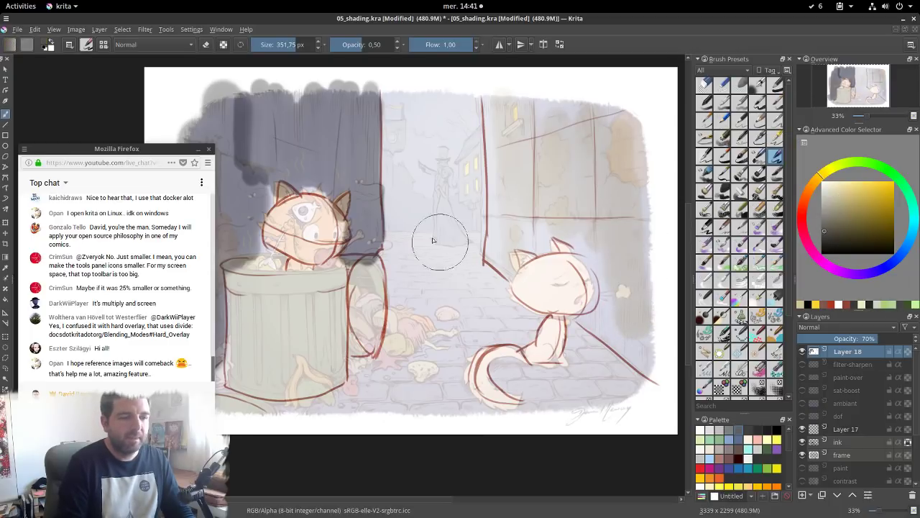
{"action": "mouse_move", "coordinate": [433, 240]}
{"action": "left_mouse_down", "text": "shift"}
{"action": "mouse_move", "coordinate": [425, 263]}
{"action": "mouse_move", "coordinate": [384, 237]}
{"action": "mouse_move", "coordinate": [409, 273]}
{"action": "left_mouse_up", "text": "shift"}
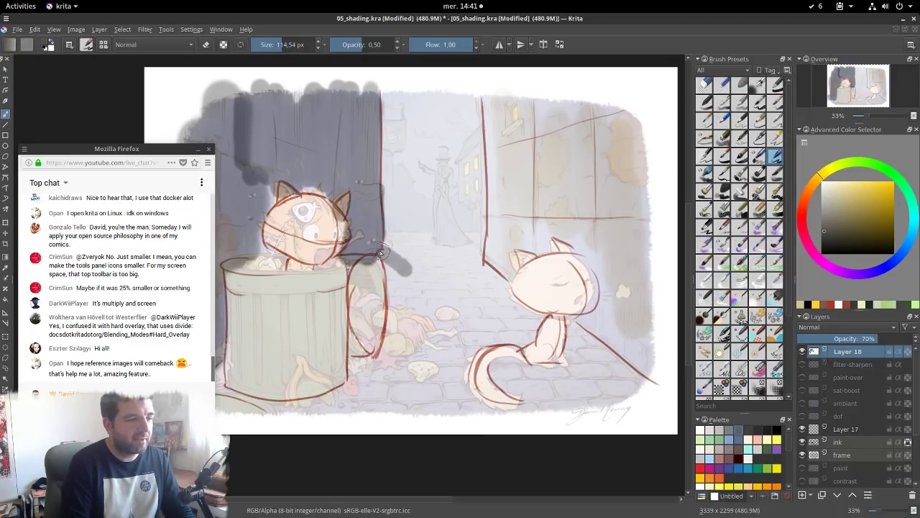
{"action": "left_click", "coordinate": [826, 250]}
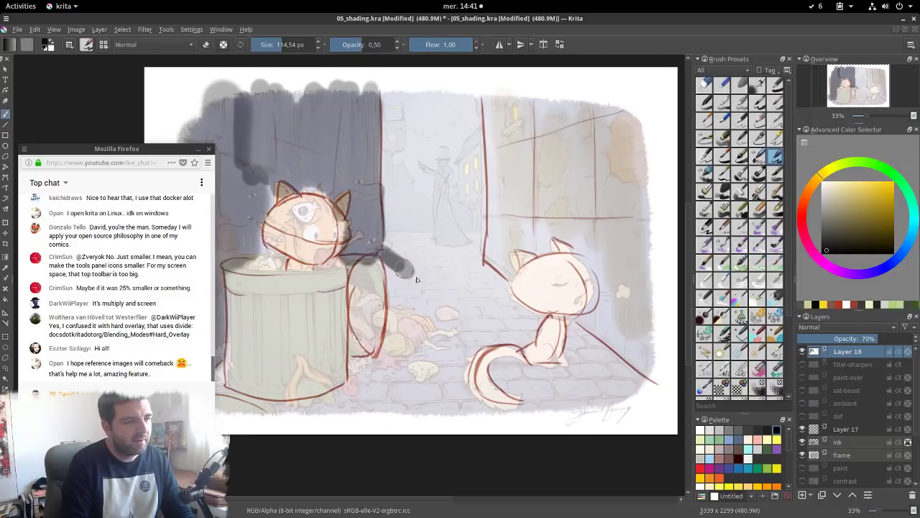
{"action": "mouse_move", "coordinate": [395, 275]}
{"action": "left_mouse_down"}
{"action": "mouse_move", "coordinate": [402, 318]}
{"action": "mouse_move", "coordinate": [427, 309]}
{"action": "mouse_move", "coordinate": [430, 351]}
{"action": "mouse_move", "coordinate": [424, 310]}
{"action": "mouse_move", "coordinate": [412, 305]}
{"action": "mouse_move", "coordinate": [391, 391]}
{"action": "mouse_move", "coordinate": [391, 331]}
{"action": "mouse_move", "coordinate": [399, 328]}
{"action": "mouse_move", "coordinate": [425, 374]}
{"action": "mouse_move", "coordinate": [435, 416]}
{"action": "mouse_move", "coordinate": [417, 341]}
{"action": "mouse_move", "coordinate": [389, 413]}
{"action": "mouse_move", "coordinate": [370, 385]}
{"action": "mouse_move", "coordinate": [350, 402]}
{"action": "mouse_move", "coordinate": [346, 368]}
{"action": "mouse_move", "coordinate": [310, 413]}
{"action": "mouse_move", "coordinate": [270, 407]}
{"action": "left_mouse_up"}
{"action": "left_click_drag", "start_coordinate": [267, 367], "coordinate": [343, 364], "text": "shift"}
{"action": "mouse_move", "coordinate": [367, 287]}
{"action": "left_mouse_down"}
{"action": "mouse_move", "coordinate": [334, 335]}
{"action": "mouse_move", "coordinate": [302, 360]}
{"action": "mouse_move", "coordinate": [271, 274]}
{"action": "mouse_move", "coordinate": [319, 269]}
{"action": "mouse_move", "coordinate": [250, 314]}
{"action": "mouse_move", "coordinate": [235, 378]}
{"action": "mouse_move", "coordinate": [302, 370]}
{"action": "left_mouse_up"}
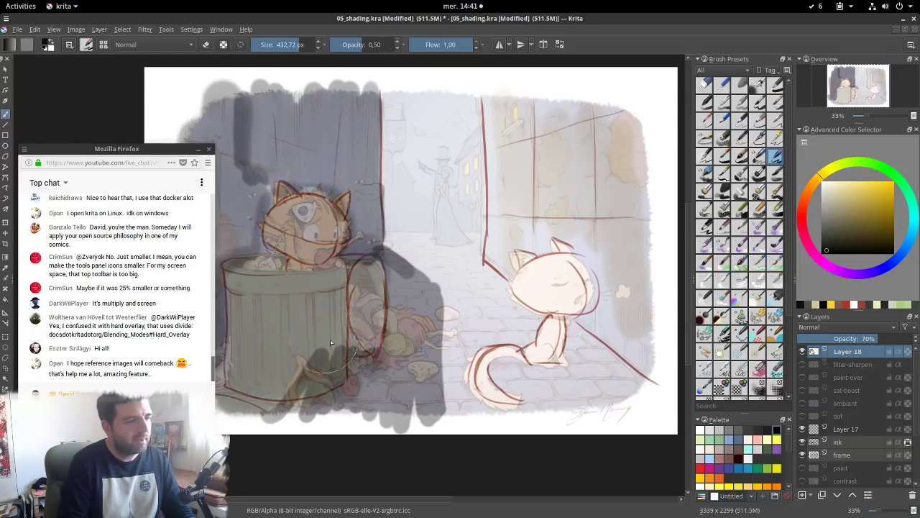
Shade the white cat's far side and paint its shadow along the ground and wall with a brush of about 291 px
{"action": "left_click_drag", "start_coordinate": [330, 339], "coordinate": [422, 331]}
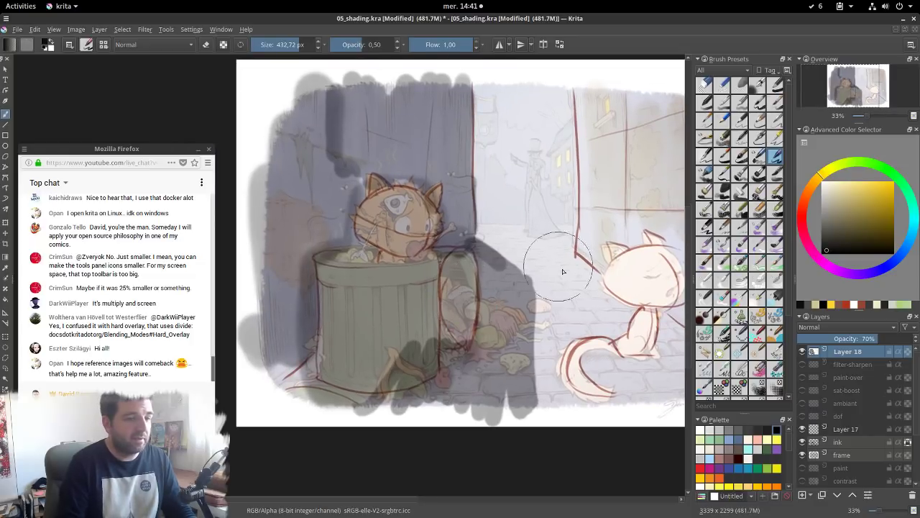
{"action": "left_click_drag", "start_coordinate": [615, 310], "coordinate": [521, 282]}
{"action": "left_click_drag", "start_coordinate": [435, 243], "coordinate": [403, 243], "text": "shift"}
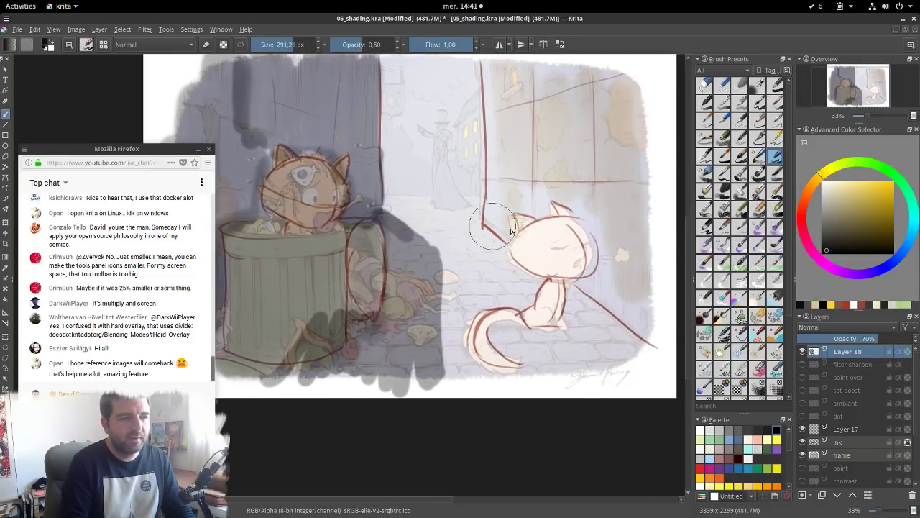
{"action": "mouse_move", "coordinate": [571, 230]}
{"action": "left_mouse_down"}
{"action": "mouse_move", "coordinate": [571, 270]}
{"action": "mouse_move", "coordinate": [575, 244]}
{"action": "mouse_move", "coordinate": [553, 327]}
{"action": "mouse_move", "coordinate": [523, 329]}
{"action": "mouse_move", "coordinate": [501, 351]}
{"action": "left_mouse_up"}
{"action": "mouse_move", "coordinate": [534, 323]}
{"action": "left_mouse_down"}
{"action": "mouse_move", "coordinate": [647, 317]}
{"action": "mouse_move", "coordinate": [644, 302]}
{"action": "left_mouse_up"}
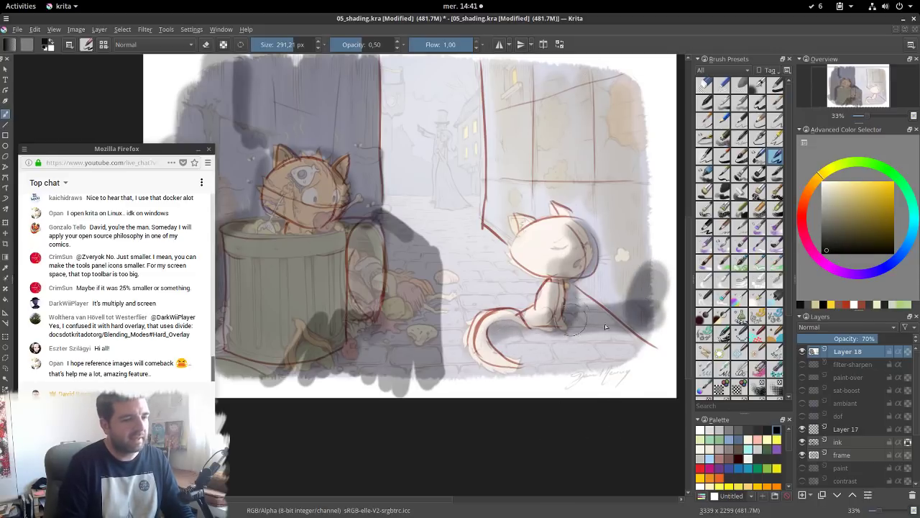
{"action": "mouse_move", "coordinate": [579, 324]}
{"action": "left_mouse_down"}
{"action": "mouse_move", "coordinate": [653, 326]}
{"action": "mouse_move", "coordinate": [650, 279]}
{"action": "left_mouse_up"}
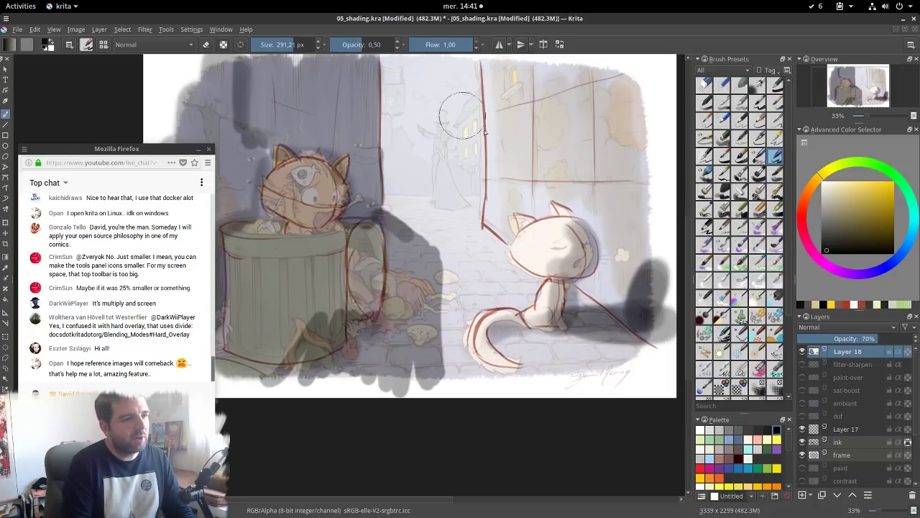
Paint a thin pale yellow light ray from the wall behind the white cat to the orange cat's face with a brush of about 57 px
{"action": "left_click", "coordinate": [843, 181]}
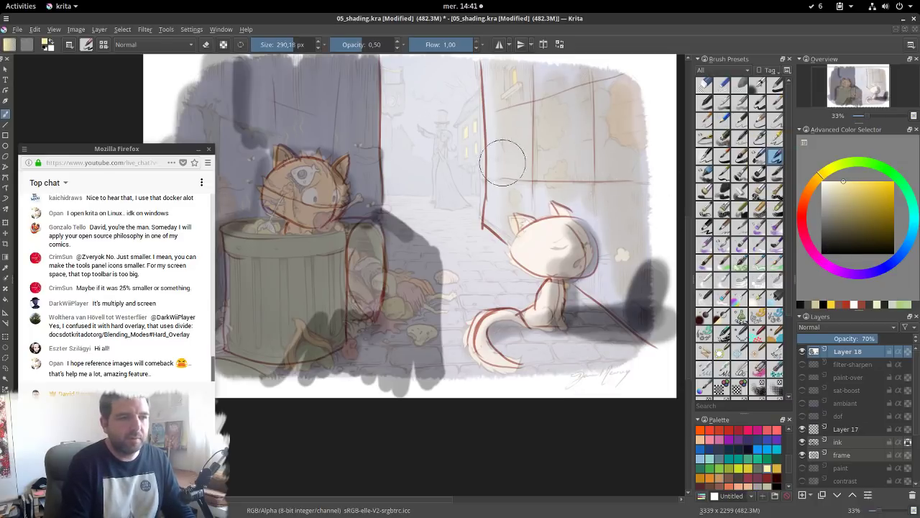
{"action": "mouse_move", "coordinate": [504, 160]}
{"action": "left_mouse_down", "text": "shift"}
{"action": "mouse_move", "coordinate": [404, 129]}
{"action": "mouse_move", "coordinate": [407, 99]}
{"action": "left_mouse_up", "text": "shift"}
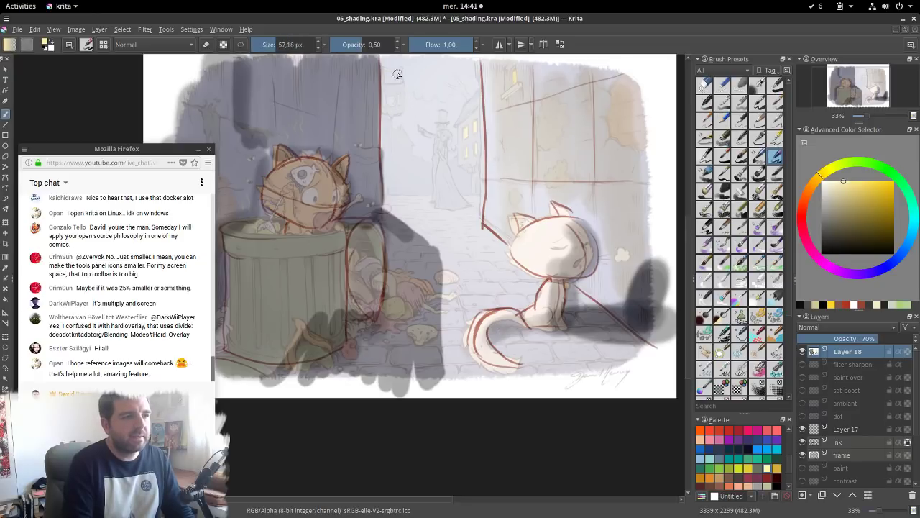
{"action": "left_click", "coordinate": [544, 139]}
{"action": "left_click_drag", "start_coordinate": [491, 175], "coordinate": [329, 200]}
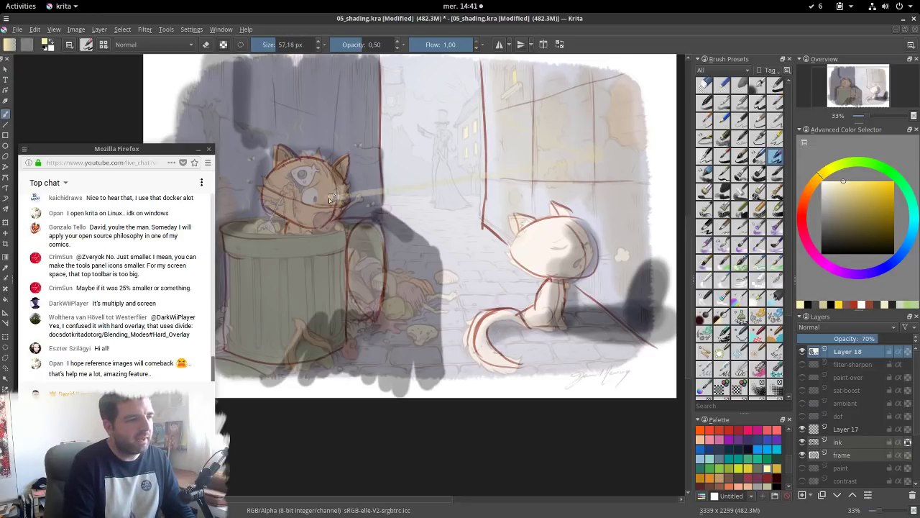
Brighten the orange cat's face and the trash can's lit side in pale yellow at about 227 px, and the spilled garbage at about 147 px
{"action": "left_click_drag", "start_coordinate": [300, 251], "coordinate": [374, 232], "text": "shift"}
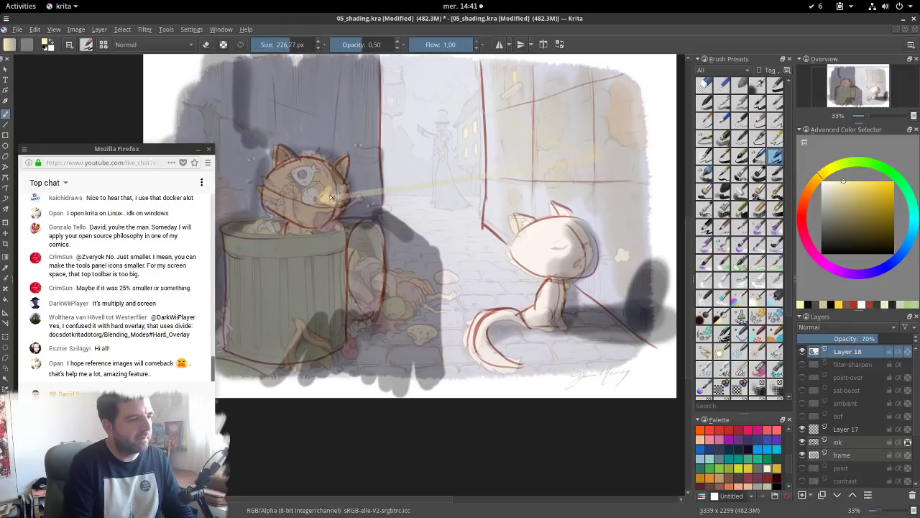
{"action": "left_click_drag", "start_coordinate": [330, 197], "coordinate": [348, 394]}
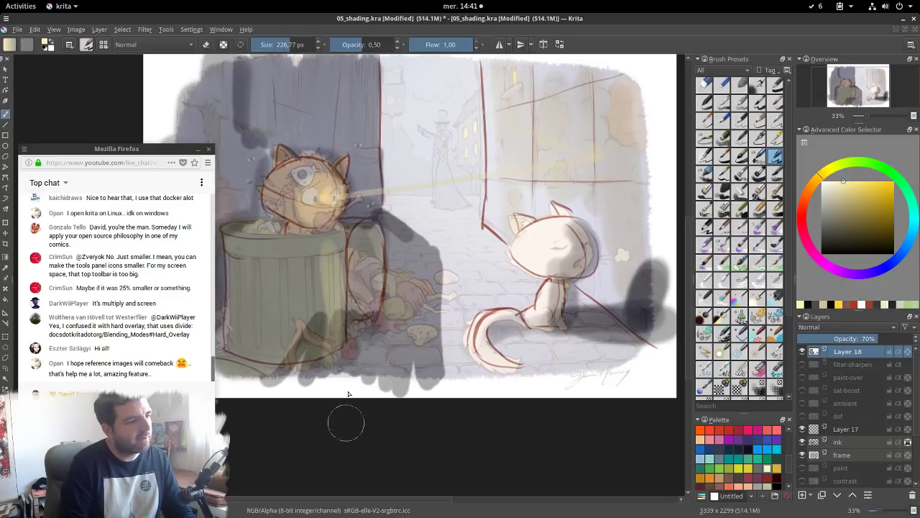
{"action": "left_click_drag", "start_coordinate": [404, 308], "coordinate": [401, 308], "text": "shift"}
{"action": "left_click_drag", "start_coordinate": [401, 313], "coordinate": [417, 288]}
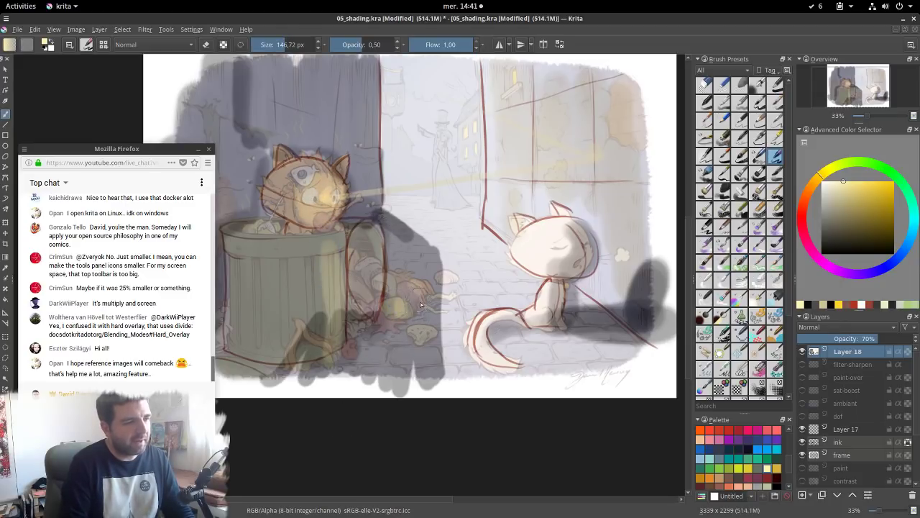
{"action": "key", "text": "ctrl+z"}
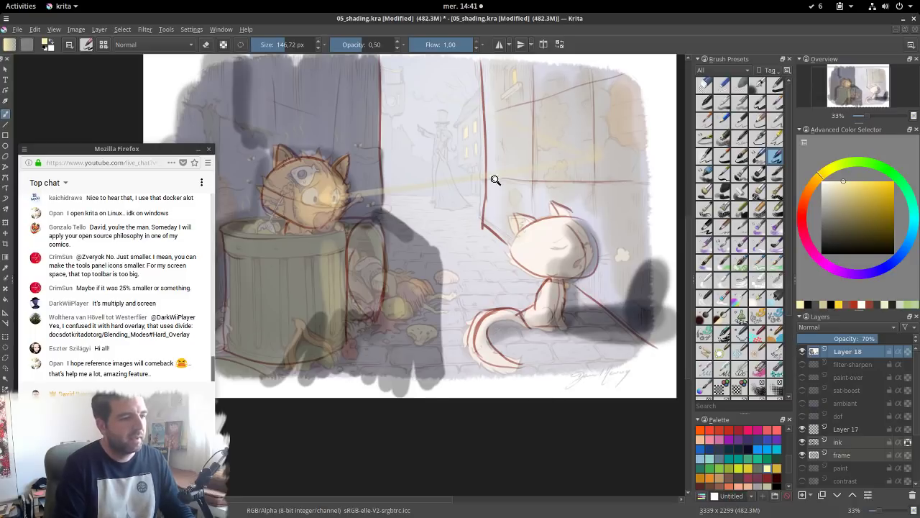
Hide the Layer 18 overlay and make the shade-demo layer active
{"action": "scroll", "coordinate": [495, 204], "scroll_direction": "down", "scroll_amount": 1}
{"action": "scroll", "coordinate": [496, 232], "scroll_direction": "up", "scroll_amount": 1}
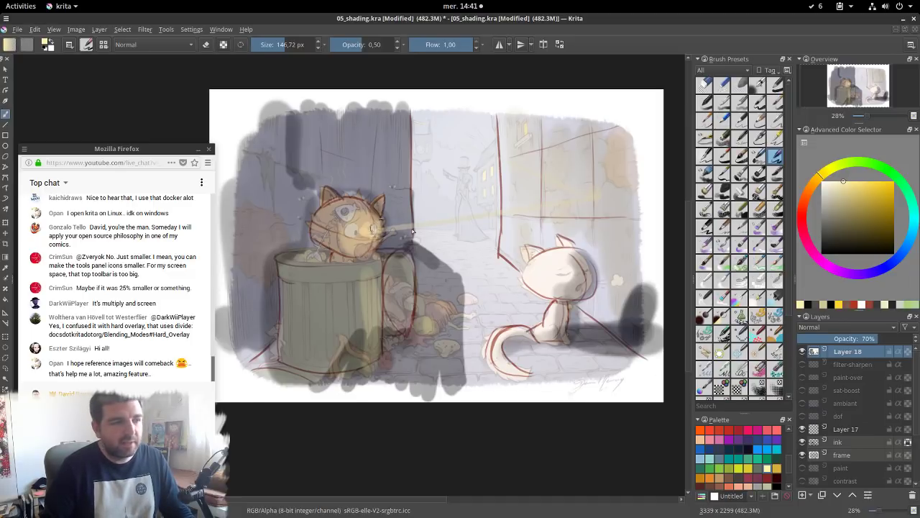
{"action": "left_click", "coordinate": [803, 350]}
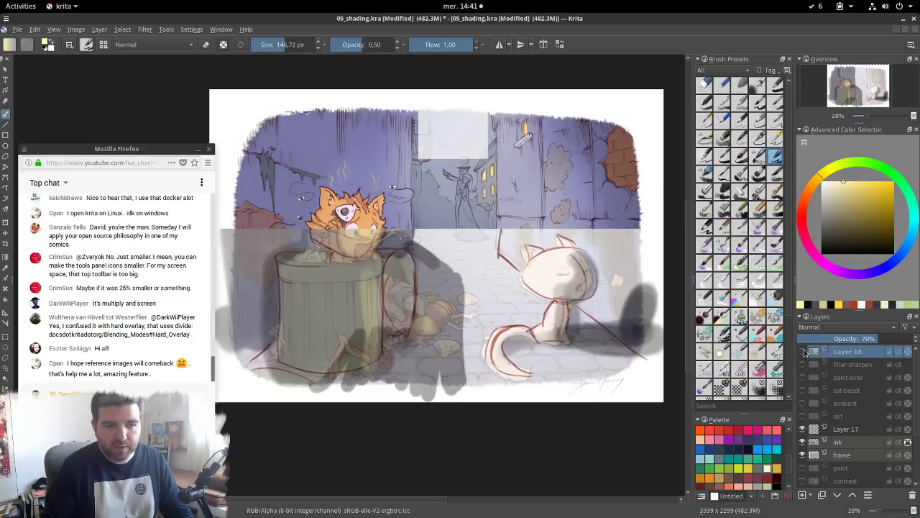
{"action": "scroll", "coordinate": [845, 403], "scroll_direction": "down", "scroll_amount": 2}
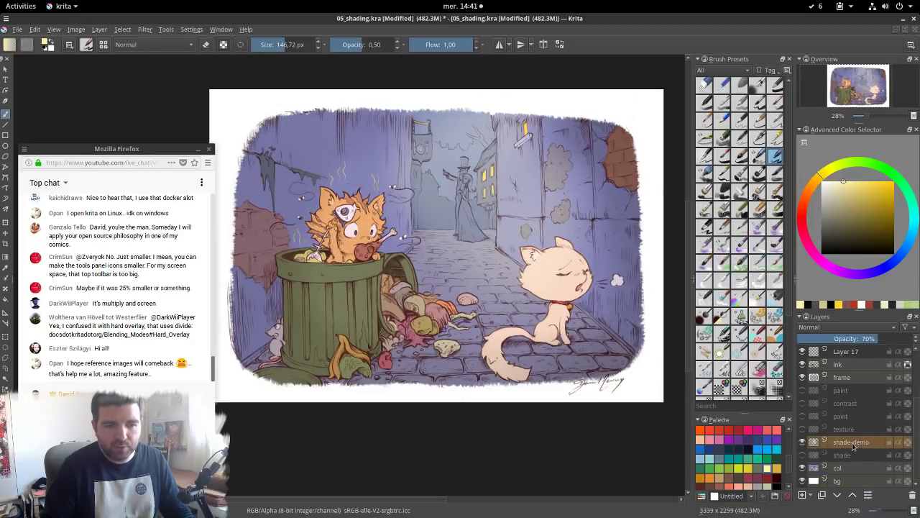
{"action": "left_click", "coordinate": [852, 444]}
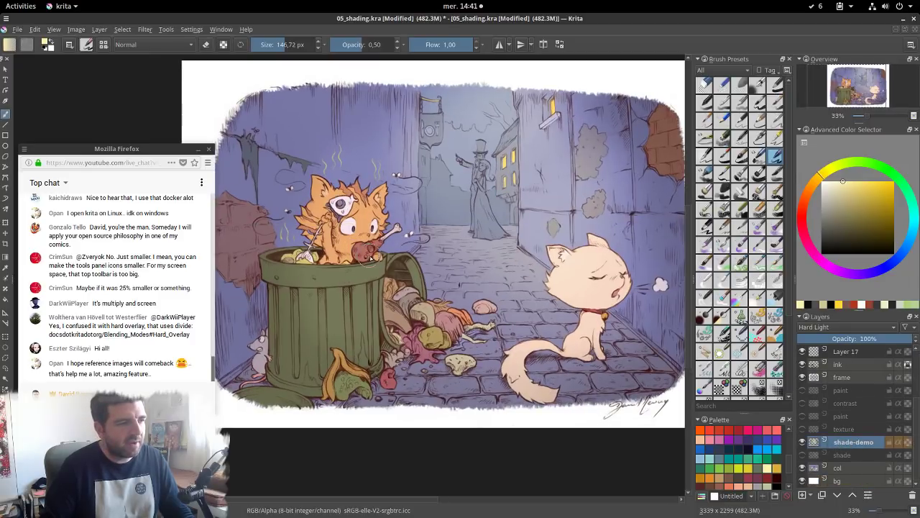
{"action": "scroll", "coordinate": [460, 291], "scroll_direction": "down", "scroll_amount": 1}
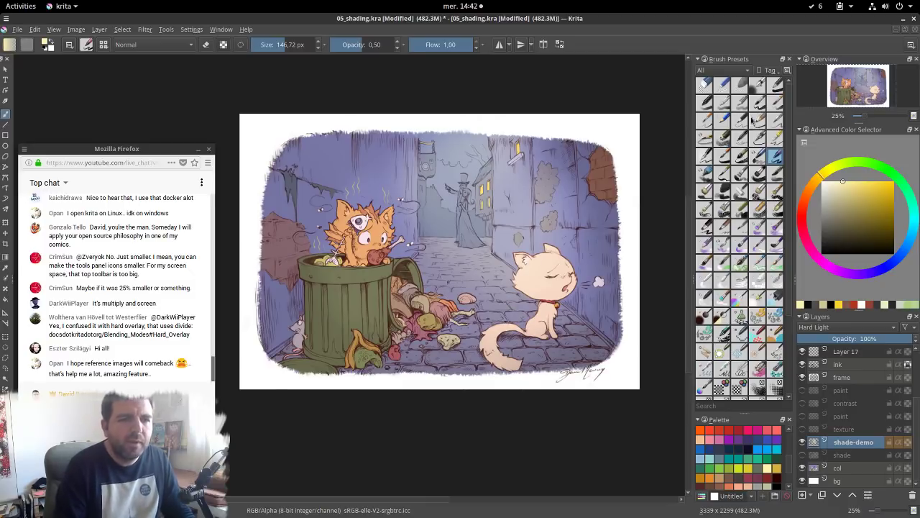
Shade the orange cat, the trash can and the wall and ground around them in dark grey at 63% opacity with a brush of about 290 px
{"action": "left_click", "coordinate": [823, 215]}
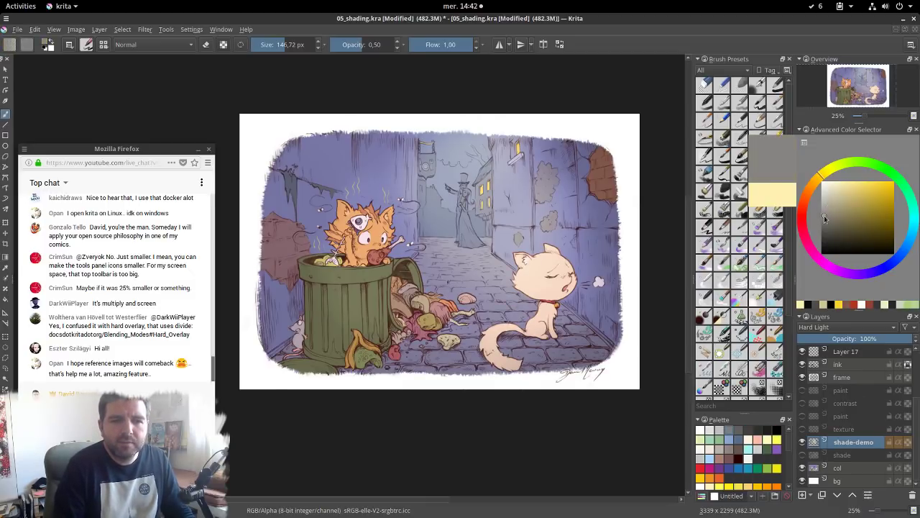
{"action": "left_click_drag", "start_coordinate": [386, 192], "coordinate": [400, 192], "text": "shift"}
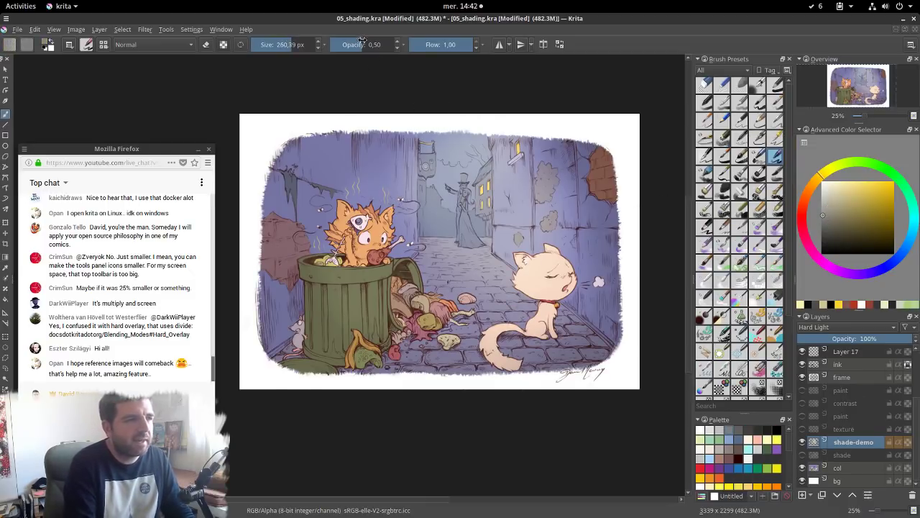
{"action": "left_click_drag", "start_coordinate": [362, 45], "coordinate": [370, 44]}
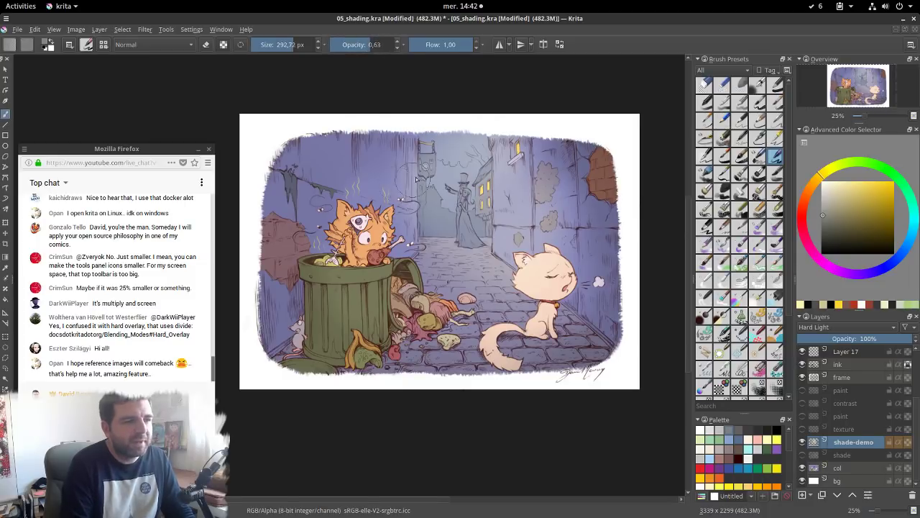
{"action": "left_click", "coordinate": [820, 234]}
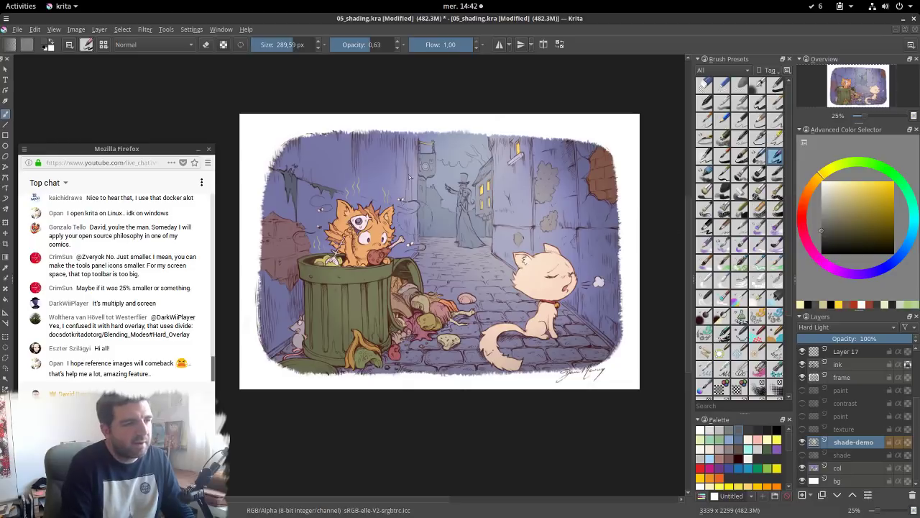
{"action": "mouse_move", "coordinate": [403, 195]}
{"action": "left_mouse_down"}
{"action": "mouse_move", "coordinate": [410, 170]}
{"action": "mouse_move", "coordinate": [408, 248]}
{"action": "mouse_move", "coordinate": [397, 247]}
{"action": "mouse_move", "coordinate": [388, 133]}
{"action": "mouse_move", "coordinate": [374, 230]}
{"action": "mouse_move", "coordinate": [353, 136]}
{"action": "mouse_move", "coordinate": [332, 268]}
{"action": "mouse_move", "coordinate": [273, 288]}
{"action": "mouse_move", "coordinate": [271, 359]}
{"action": "mouse_move", "coordinate": [320, 330]}
{"action": "mouse_move", "coordinate": [365, 255]}
{"action": "left_mouse_up"}
{"action": "mouse_move", "coordinate": [399, 262]}
{"action": "left_mouse_down"}
{"action": "mouse_move", "coordinate": [443, 293]}
{"action": "mouse_move", "coordinate": [384, 358]}
{"action": "mouse_move", "coordinate": [345, 365]}
{"action": "left_mouse_up"}
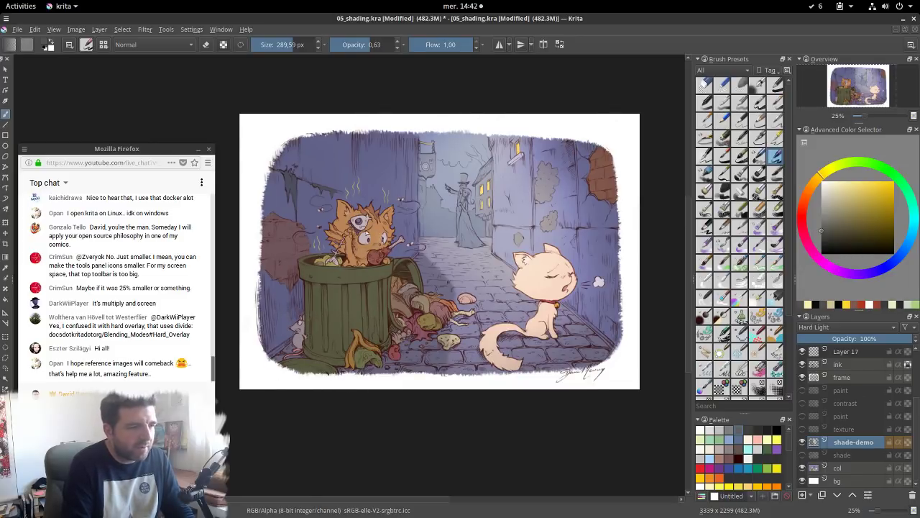
{"action": "mouse_move", "coordinate": [379, 242]}
{"action": "left_mouse_down"}
{"action": "mouse_move", "coordinate": [365, 198]}
{"action": "mouse_move", "coordinate": [409, 257]}
{"action": "mouse_move", "coordinate": [403, 138]}
{"action": "mouse_move", "coordinate": [364, 121]}
{"action": "mouse_move", "coordinate": [317, 276]}
{"action": "left_mouse_up"}
{"action": "mouse_move", "coordinate": [279, 241]}
{"action": "left_mouse_down"}
{"action": "mouse_move", "coordinate": [353, 310]}
{"action": "mouse_move", "coordinate": [420, 284]}
{"action": "mouse_move", "coordinate": [424, 370]}
{"action": "left_mouse_up"}
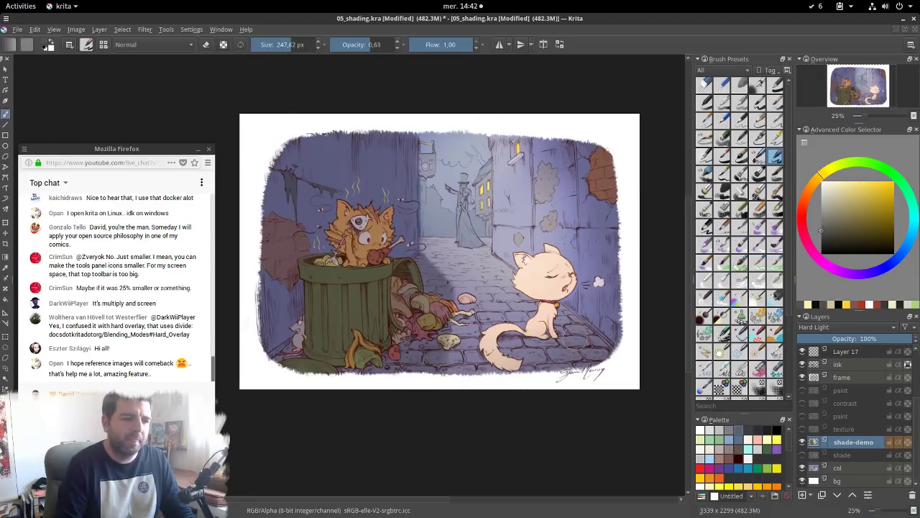
Paint the white cat's ground shadow at about 142 px and shade the cat at about 162 px, softening its head with an eraser of about 323 px
{"action": "mouse_move", "coordinate": [521, 348]}
{"action": "left_mouse_down"}
{"action": "mouse_move", "coordinate": [606, 337]}
{"action": "mouse_move", "coordinate": [608, 317]}
{"action": "left_mouse_up"}
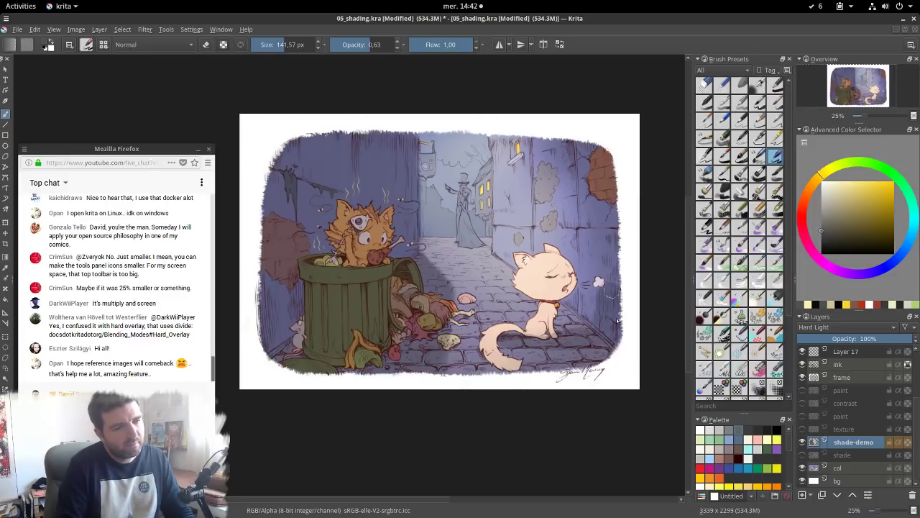
{"action": "left_click_drag", "start_coordinate": [540, 332], "coordinate": [557, 334]}
{"action": "left_click_drag", "start_coordinate": [419, 213], "coordinate": [460, 134]}
{"action": "left_click_drag", "start_coordinate": [417, 101], "coordinate": [408, 183]}
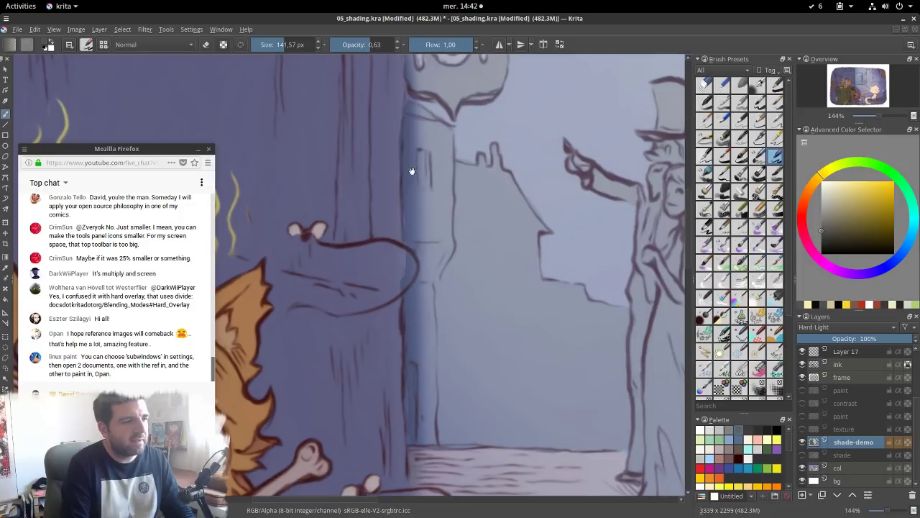
{"action": "left_click_drag", "start_coordinate": [458, 208], "coordinate": [428, 238]}
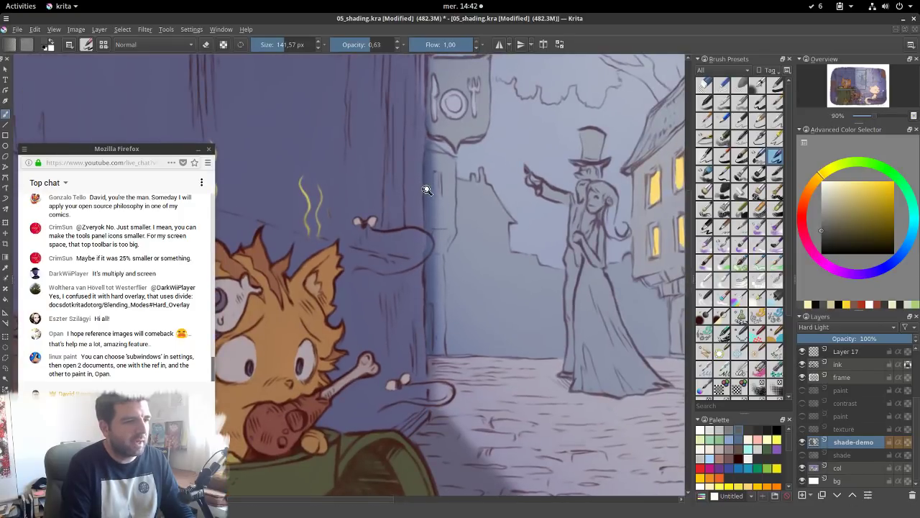
{"action": "mouse_move", "coordinate": [427, 188]}
{"action": "left_mouse_down"}
{"action": "mouse_move", "coordinate": [458, 308]}
{"action": "mouse_move", "coordinate": [461, 293]}
{"action": "mouse_move", "coordinate": [473, 314]}
{"action": "mouse_move", "coordinate": [547, 327]}
{"action": "mouse_move", "coordinate": [527, 292]}
{"action": "mouse_move", "coordinate": [552, 310]}
{"action": "mouse_move", "coordinate": [538, 331]}
{"action": "mouse_move", "coordinate": [548, 325]}
{"action": "left_mouse_up"}
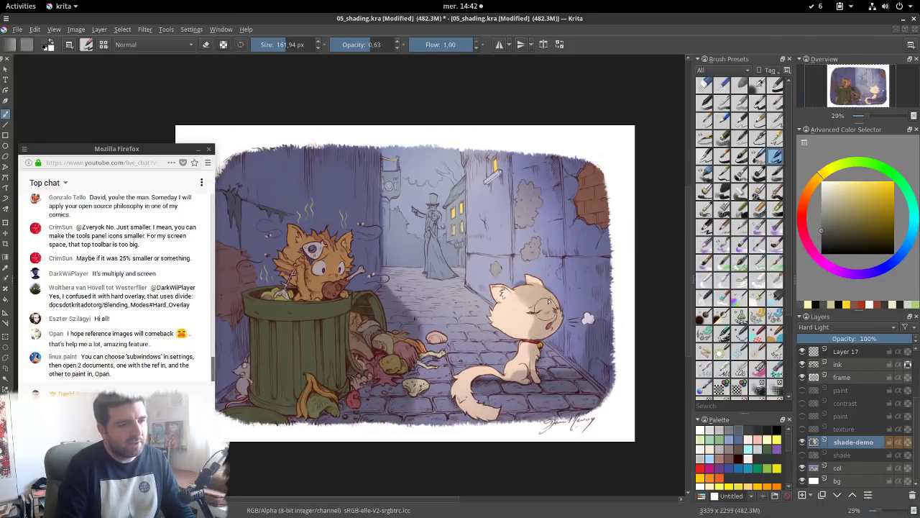
{"action": "mouse_move", "coordinate": [525, 308]}
{"action": "left_mouse_down"}
{"action": "mouse_move", "coordinate": [548, 364]}
{"action": "mouse_move", "coordinate": [507, 290]}
{"action": "mouse_move", "coordinate": [518, 314]}
{"action": "mouse_move", "coordinate": [539, 320]}
{"action": "mouse_move", "coordinate": [511, 319]}
{"action": "mouse_move", "coordinate": [525, 298]}
{"action": "mouse_move", "coordinate": [541, 320]}
{"action": "mouse_move", "coordinate": [507, 311]}
{"action": "mouse_move", "coordinate": [523, 319]}
{"action": "mouse_move", "coordinate": [528, 298]}
{"action": "mouse_move", "coordinate": [511, 341]}
{"action": "mouse_move", "coordinate": [436, 402]}
{"action": "mouse_move", "coordinate": [526, 351]}
{"action": "left_mouse_up"}
{"action": "key", "text": "e"}
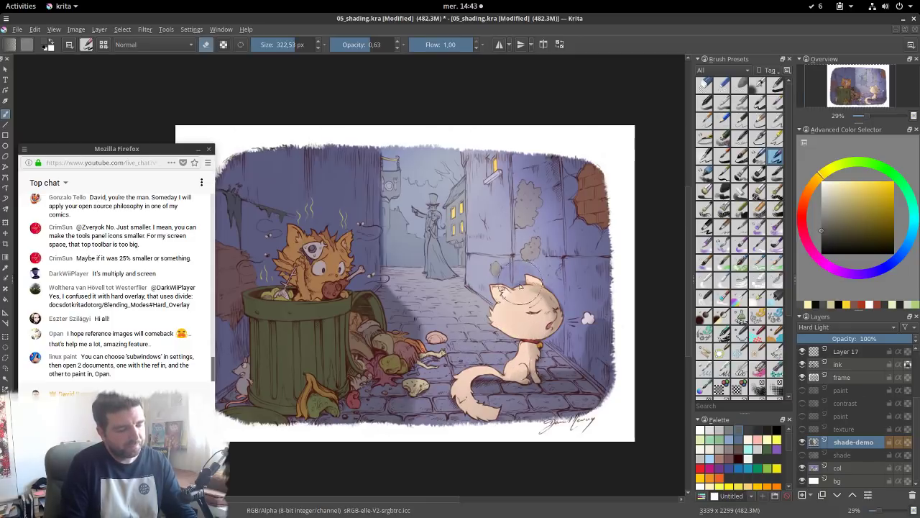
Try dark grey and pale yellow strokes on the wall above the white cat, raising the brush opacity to 100%, and undo the yellow ones
{"action": "key", "text": "e"}
{"action": "left_click_drag", "start_coordinate": [515, 279], "coordinate": [505, 275]}
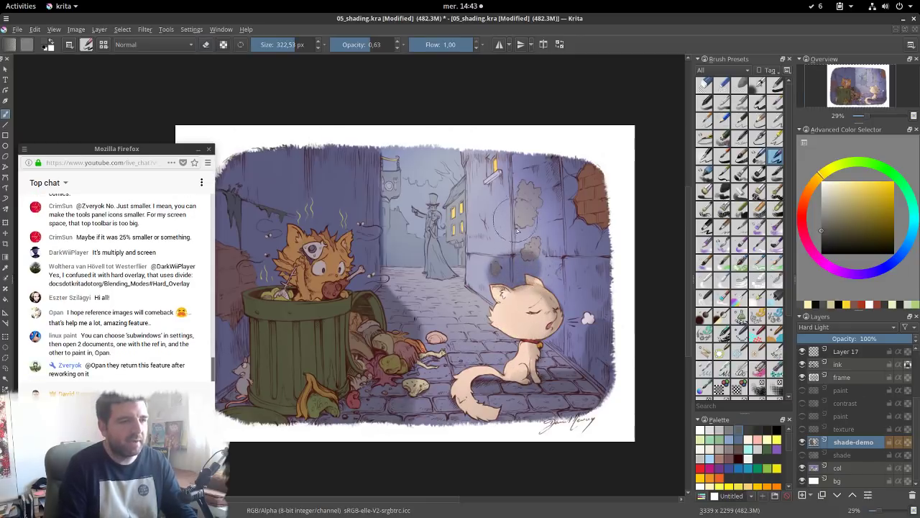
{"action": "left_click", "coordinate": [496, 260], "text": "ctrl"}
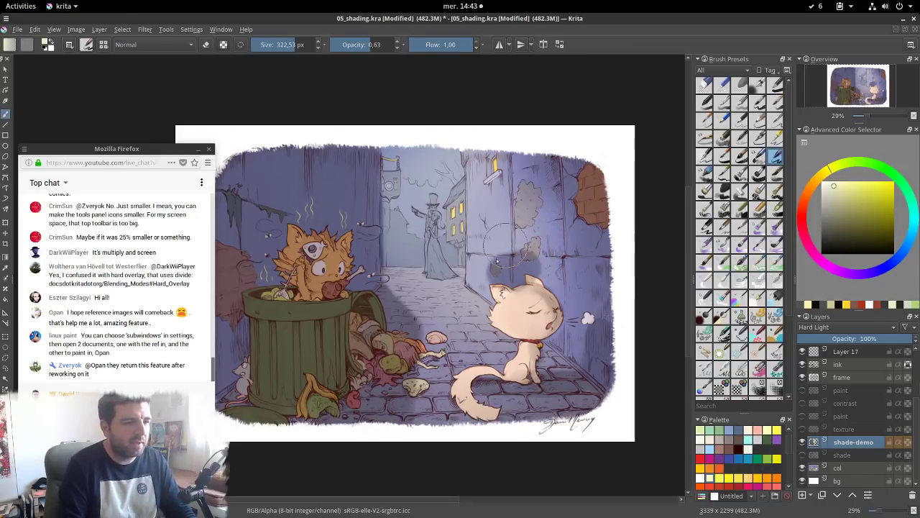
{"action": "left_click_drag", "start_coordinate": [496, 261], "coordinate": [533, 265]}
{"action": "left_click_drag", "start_coordinate": [375, 45], "coordinate": [426, 45]}
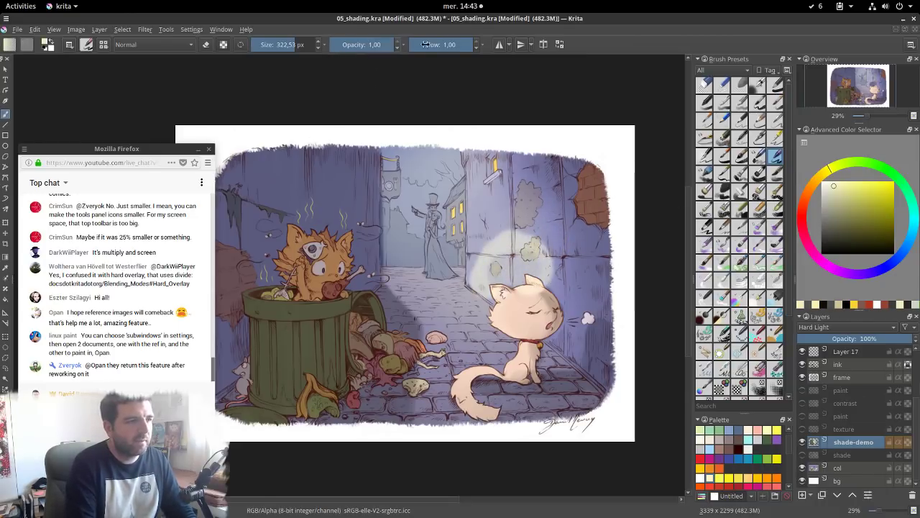
{"action": "mouse_move", "coordinate": [492, 224]}
{"action": "left_mouse_down"}
{"action": "mouse_move", "coordinate": [494, 240]}
{"action": "mouse_move", "coordinate": [509, 239]}
{"action": "left_mouse_up"}
{"action": "left_click", "coordinate": [502, 202], "text": "ctrl"}
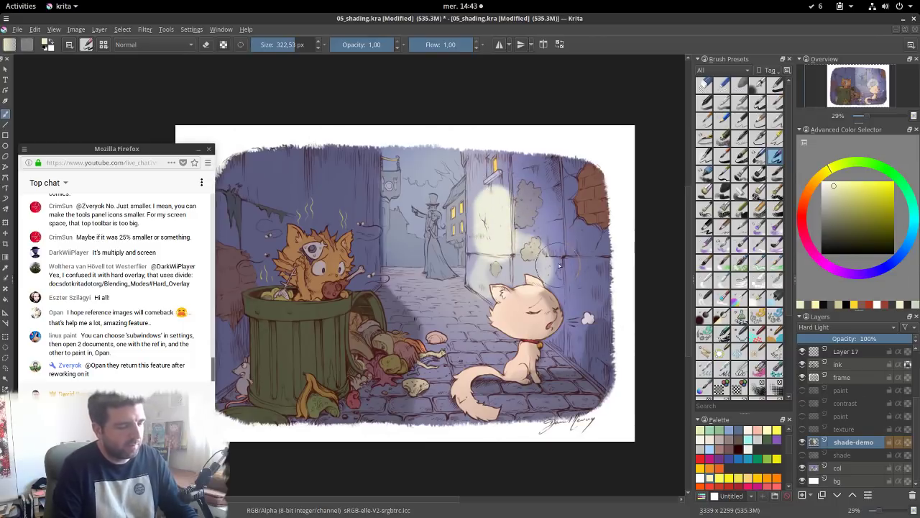
{"action": "key", "text": "ctrl+z"}
{"action": "key", "text": "ctrl+z"}
{"action": "key", "text": "ctrl+z"}
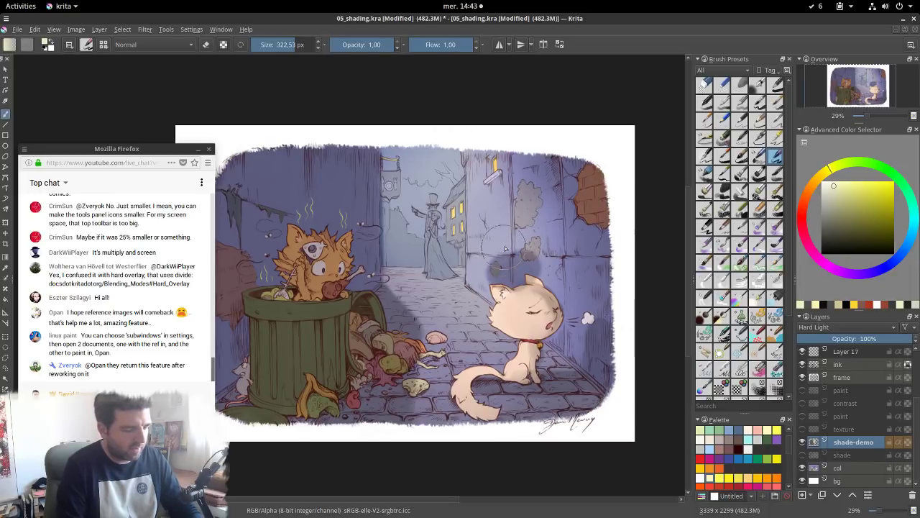
Erase the dark shading from the wall above the white cat and from the cat's head with the brush of about 323 px
{"action": "key", "text": "e"}
{"action": "mouse_move", "coordinate": [503, 245]}
{"action": "left_mouse_down"}
{"action": "mouse_move", "coordinate": [519, 274]}
{"action": "mouse_move", "coordinate": [538, 255]}
{"action": "mouse_move", "coordinate": [512, 275]}
{"action": "mouse_move", "coordinate": [499, 267]}
{"action": "mouse_move", "coordinate": [484, 275]}
{"action": "mouse_move", "coordinate": [476, 250]}
{"action": "mouse_move", "coordinate": [482, 186]}
{"action": "mouse_move", "coordinate": [496, 239]}
{"action": "mouse_move", "coordinate": [515, 184]}
{"action": "mouse_move", "coordinate": [545, 253]}
{"action": "left_mouse_up"}
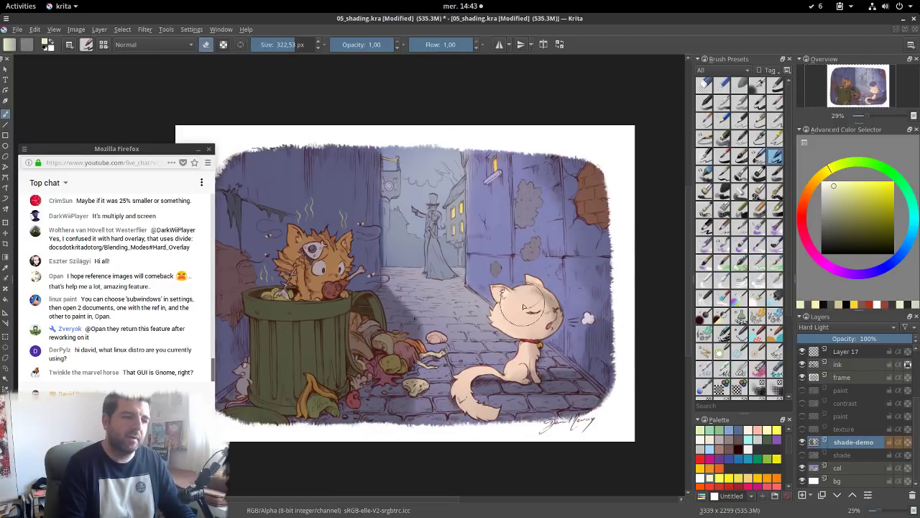
{"action": "mouse_move", "coordinate": [544, 309]}
{"action": "left_mouse_down"}
{"action": "mouse_move", "coordinate": [525, 316]}
{"action": "mouse_move", "coordinate": [535, 310]}
{"action": "mouse_move", "coordinate": [540, 321]}
{"action": "left_mouse_up"}
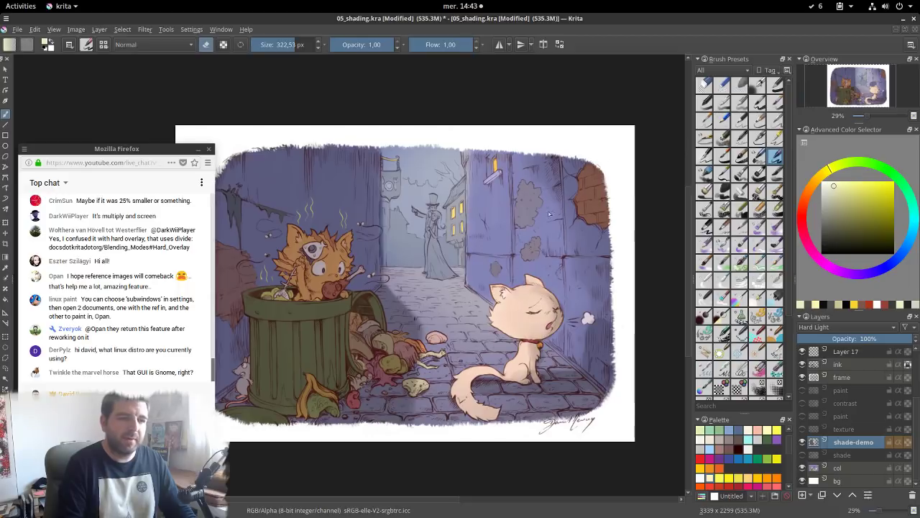
Brighten the white cat in pale yellow at 49% opacity with a soft brush of about 529 px
{"action": "left_click", "coordinate": [844, 181]}
{"action": "key", "text": "e"}
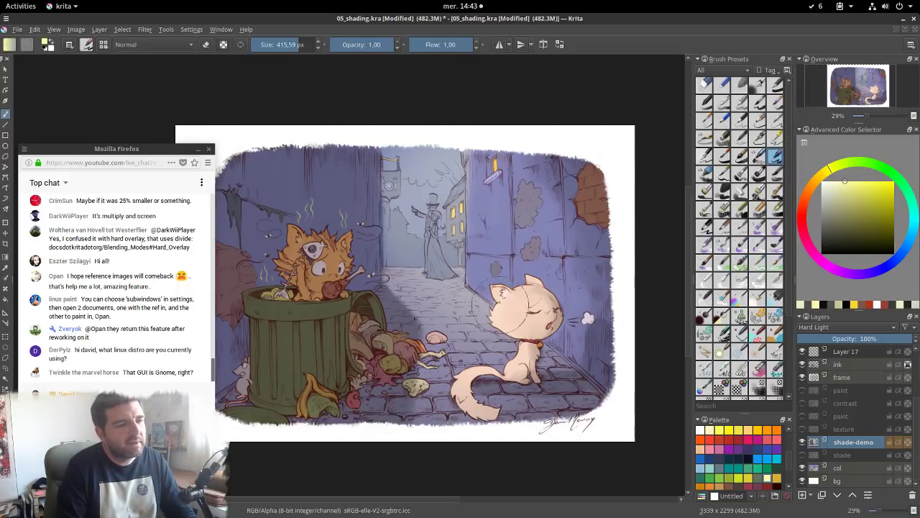
{"action": "left_click", "coordinate": [361, 44]}
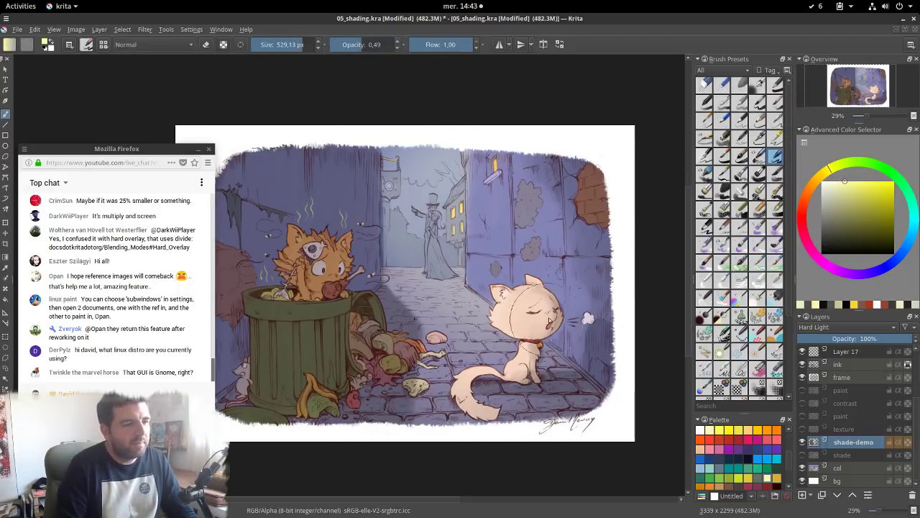
{"action": "mouse_move", "coordinate": [532, 313]}
{"action": "left_mouse_down"}
{"action": "mouse_move", "coordinate": [535, 305]}
{"action": "mouse_move", "coordinate": [528, 312]}
{"action": "mouse_move", "coordinate": [579, 350]}
{"action": "left_mouse_up"}
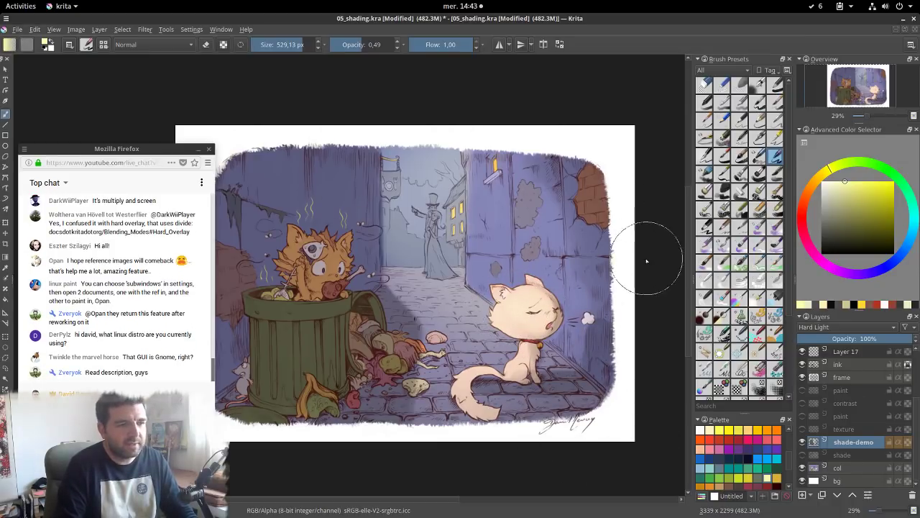
Darken the wall above the orange cat in black with a soft brush of about 868 px at 49% opacity
{"action": "left_click", "coordinate": [822, 253]}
{"action": "left_click_drag", "start_coordinate": [438, 315], "coordinate": [570, 308]}
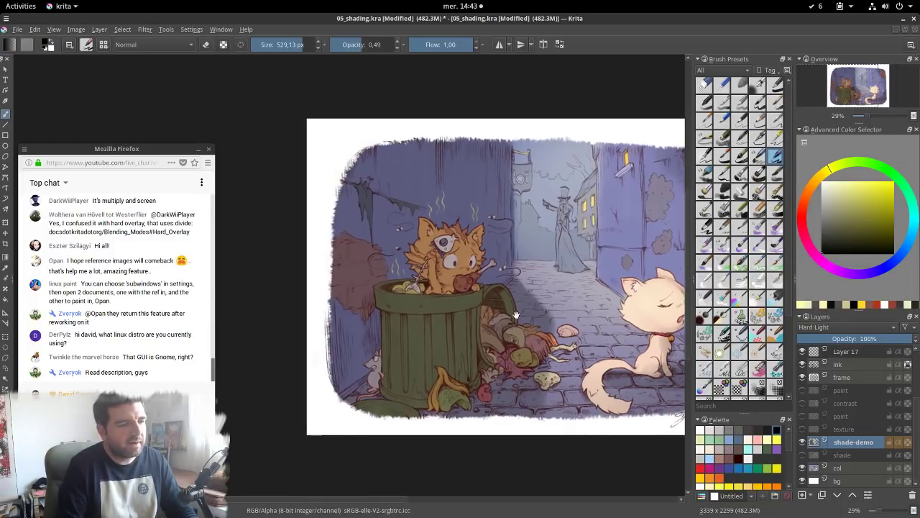
{"action": "mouse_move", "coordinate": [335, 366]}
{"action": "left_mouse_down", "text": "shift"}
{"action": "mouse_move", "coordinate": [441, 410]}
{"action": "mouse_move", "coordinate": [405, 398]}
{"action": "mouse_move", "coordinate": [400, 413]}
{"action": "mouse_move", "coordinate": [338, 340]}
{"action": "mouse_move", "coordinate": [400, 404]}
{"action": "mouse_move", "coordinate": [348, 372]}
{"action": "mouse_move", "coordinate": [462, 409]}
{"action": "mouse_move", "coordinate": [382, 391]}
{"action": "mouse_move", "coordinate": [440, 374]}
{"action": "left_mouse_up", "text": "shift"}
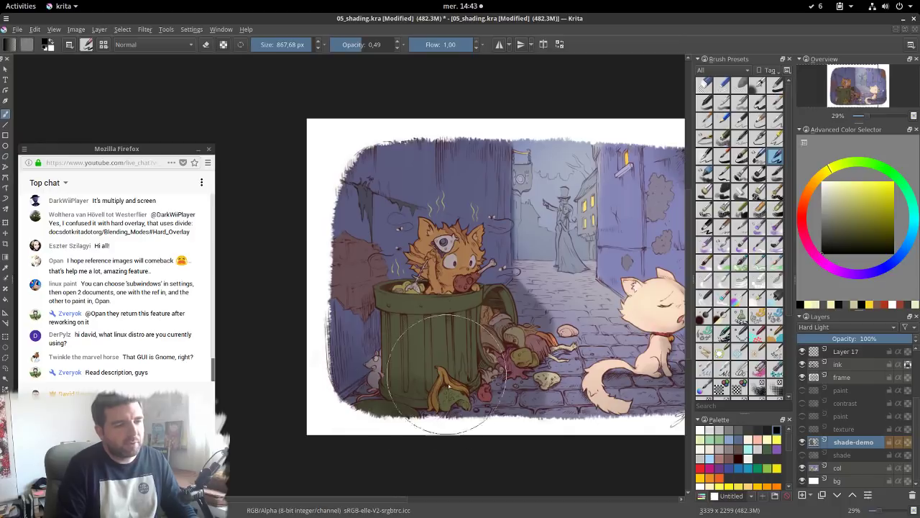
{"action": "left_click_drag", "start_coordinate": [427, 127], "coordinate": [453, 155]}
{"action": "left_click_drag", "start_coordinate": [582, 270], "coordinate": [483, 238]}
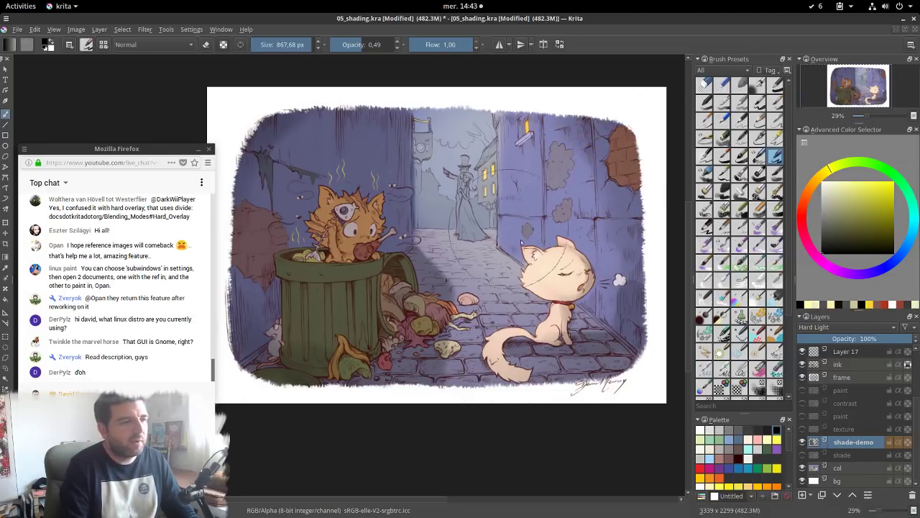
Lighten the wall behind the orange cat in pale blue-violet sampled from the opposite wall, at 33% opacity with a brush of about 431 px
{"action": "left_click", "coordinate": [596, 197], "text": "ctrl"}
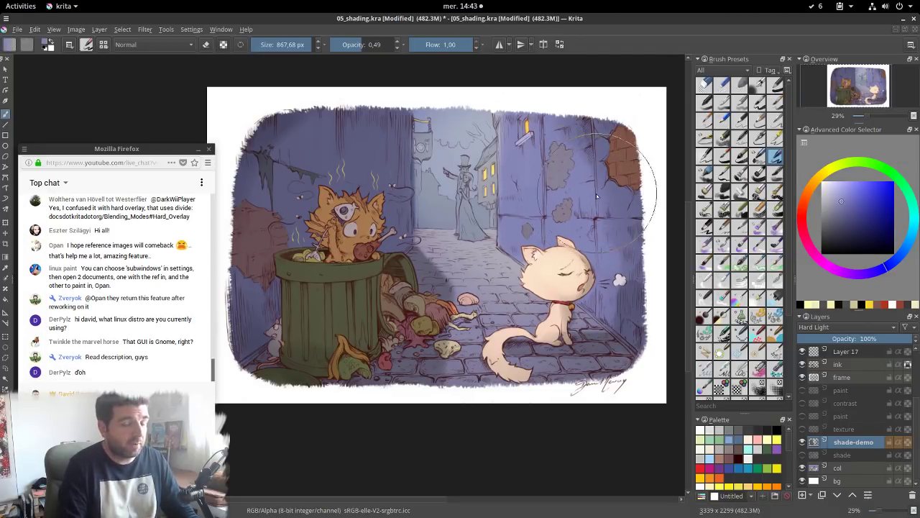
{"action": "left_click", "coordinate": [837, 199]}
{"action": "left_click_drag", "start_coordinate": [365, 45], "coordinate": [350, 45]}
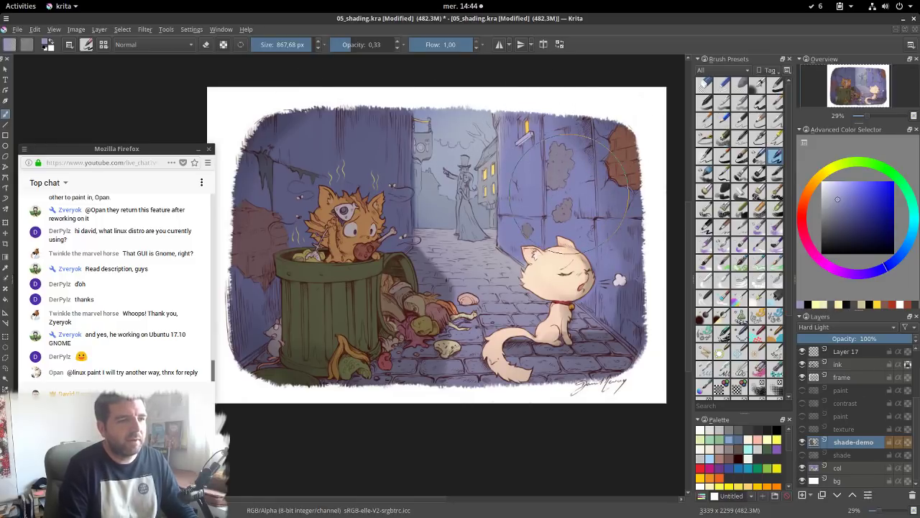
{"action": "left_click_drag", "start_coordinate": [569, 191], "coordinate": [457, 173]}
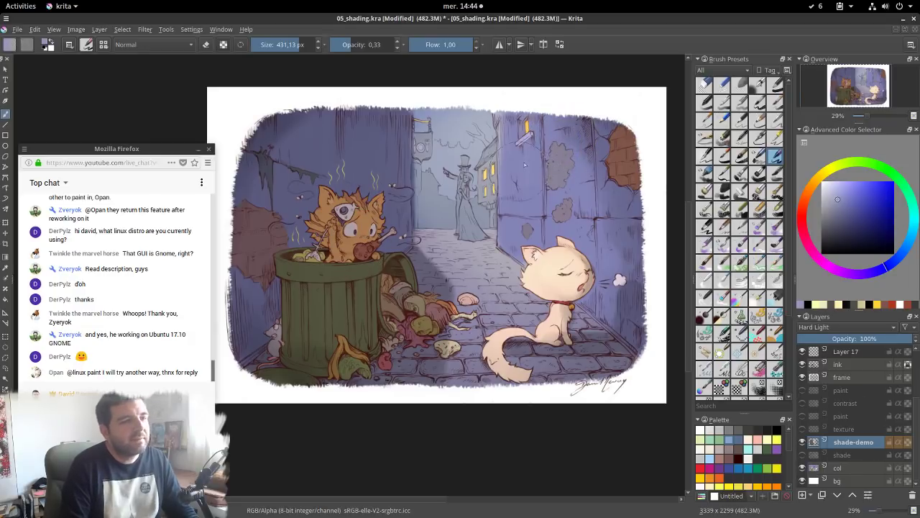
{"action": "left_click_drag", "start_coordinate": [359, 232], "coordinate": [374, 223]}
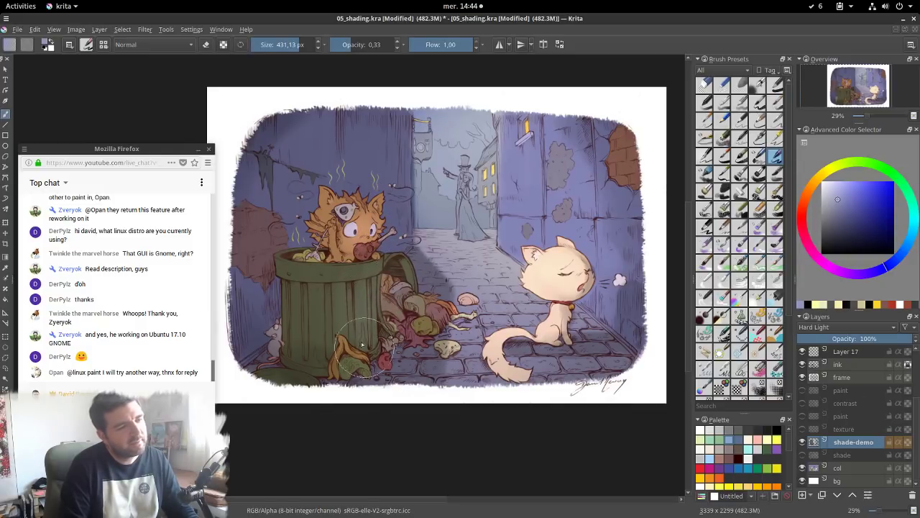
{"action": "left_click_drag", "start_coordinate": [379, 139], "coordinate": [375, 180]}
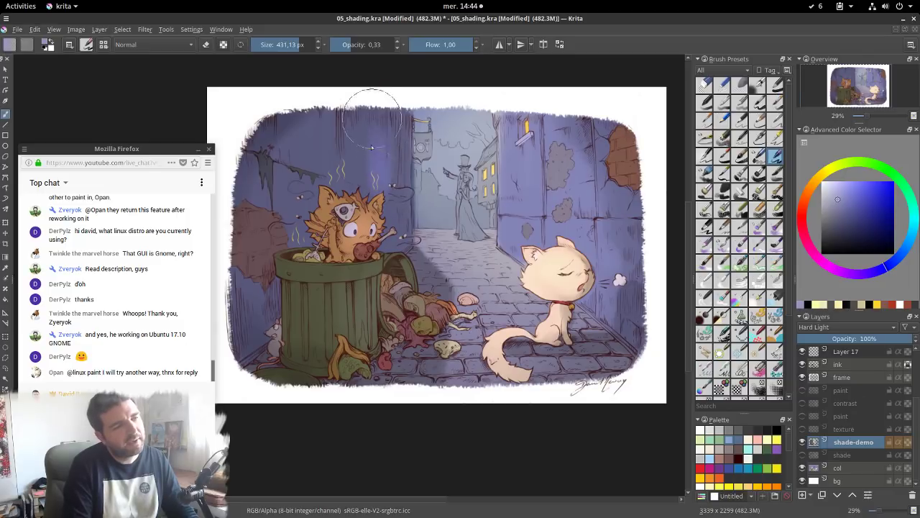
{"action": "left_click_drag", "start_coordinate": [359, 127], "coordinate": [355, 208]}
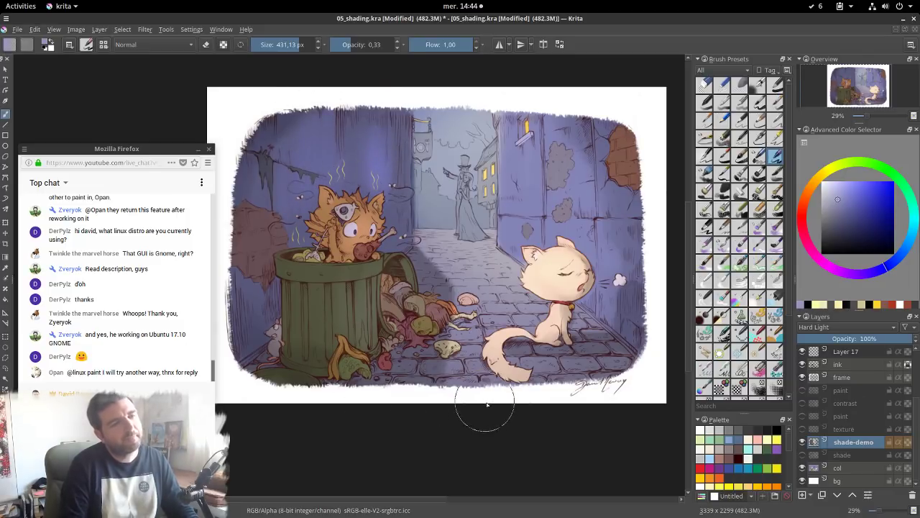
Try a lighter lavender, a muted yellow and white as the brush colour, with the brush at about 308 px
{"action": "left_click_drag", "start_coordinate": [604, 343], "coordinate": [479, 308]}
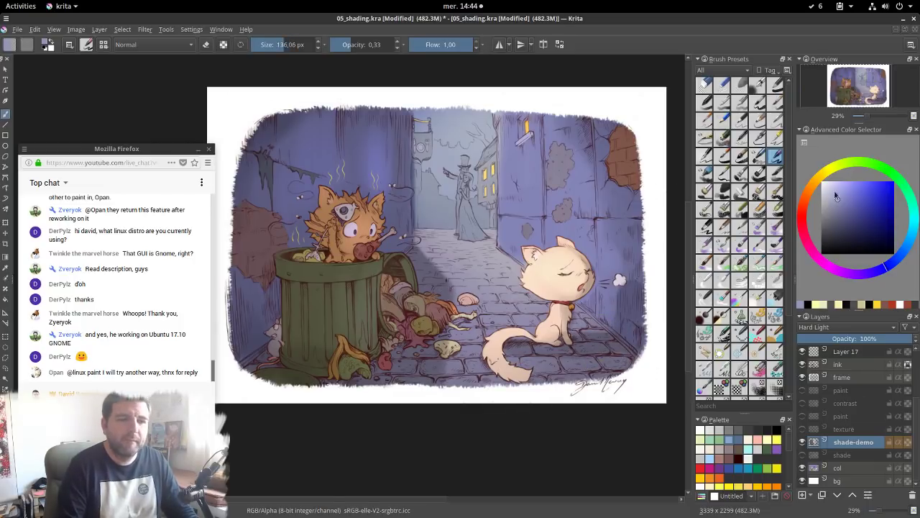
{"action": "left_click_drag", "start_coordinate": [836, 196], "coordinate": [836, 187]}
{"action": "left_click", "coordinate": [820, 177]}
{"action": "left_click", "coordinate": [869, 203]}
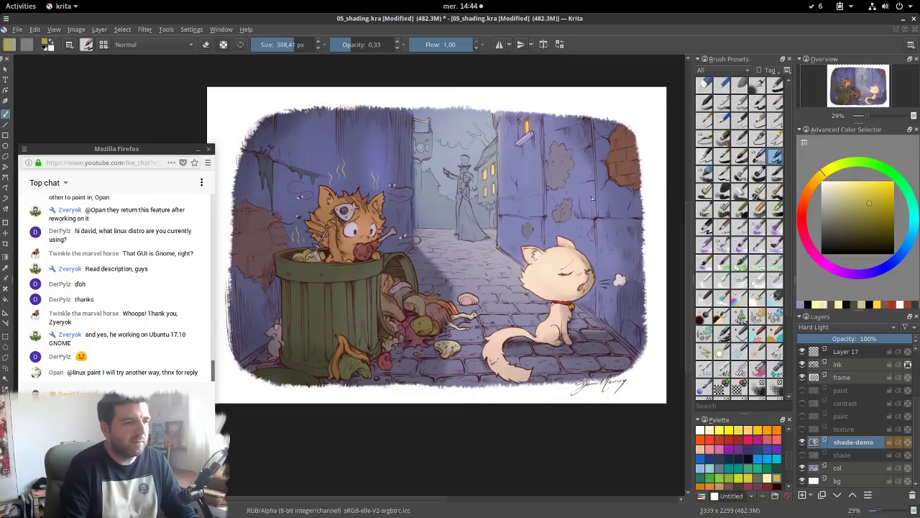
{"action": "left_click_drag", "start_coordinate": [843, 202], "coordinate": [821, 181]}
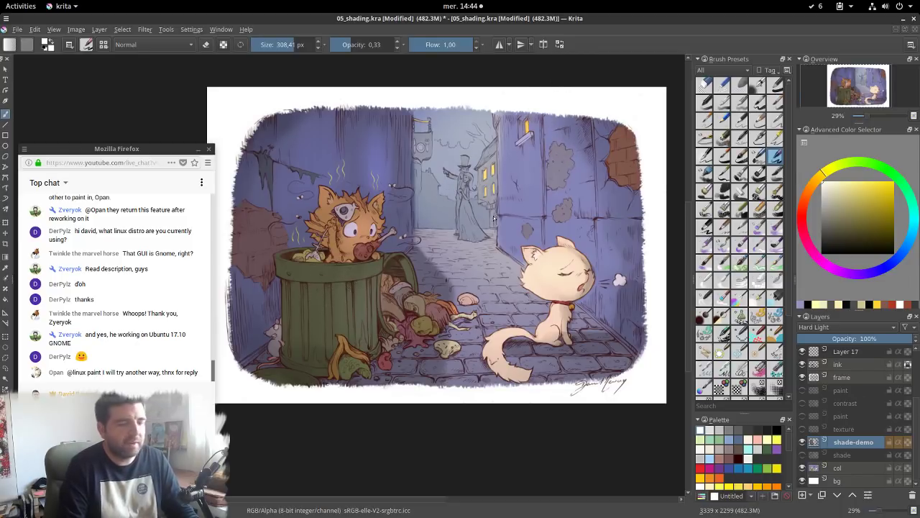
Tint the wall above the orange cat red with the soft airbrush at 1000 px, and reduce the brush to about 93 px around the cat
{"action": "left_click", "coordinate": [805, 208]}
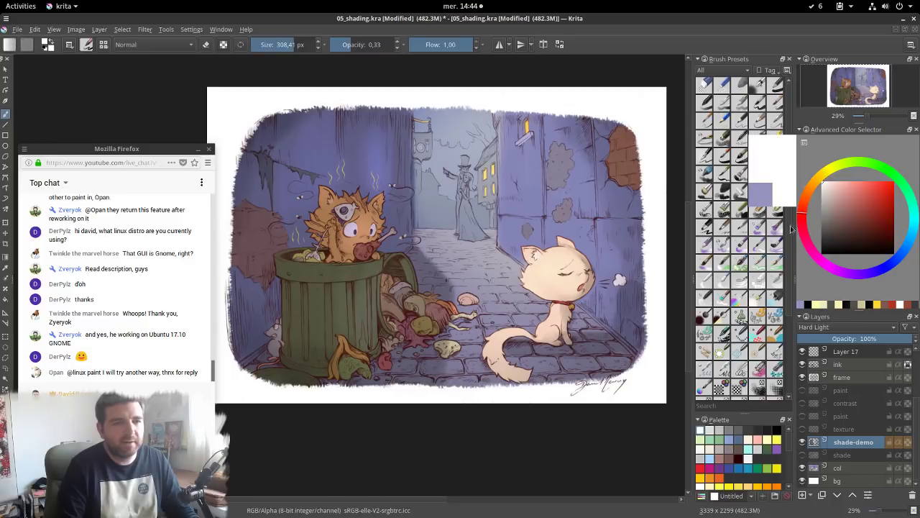
{"action": "left_click", "coordinate": [757, 86]}
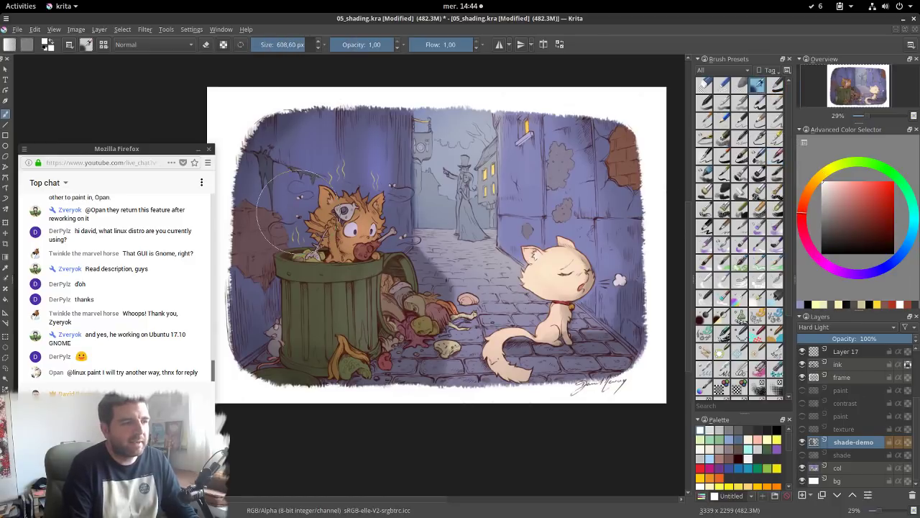
{"action": "left_click_drag", "start_coordinate": [304, 207], "coordinate": [498, 206], "text": "shift"}
{"action": "left_click", "coordinate": [869, 195]}
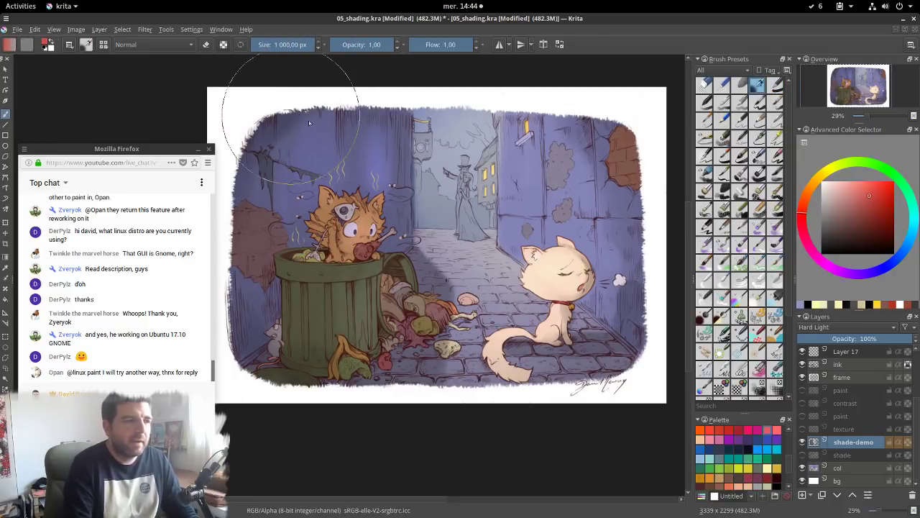
{"action": "left_click_drag", "start_coordinate": [288, 151], "coordinate": [360, 173]}
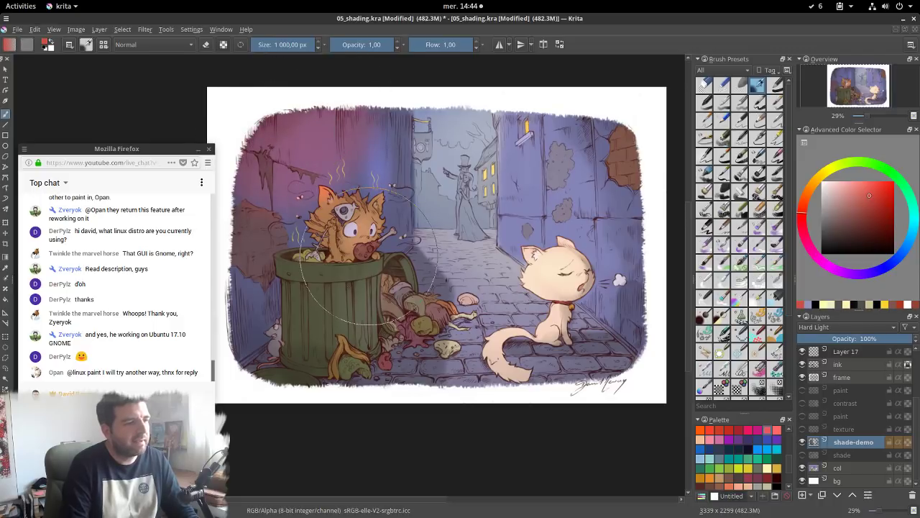
{"action": "left_click_drag", "start_coordinate": [366, 256], "coordinate": [140, 256], "text": "shift"}
{"action": "left_click_drag", "start_coordinate": [316, 221], "coordinate": [194, 222], "text": "shift"}
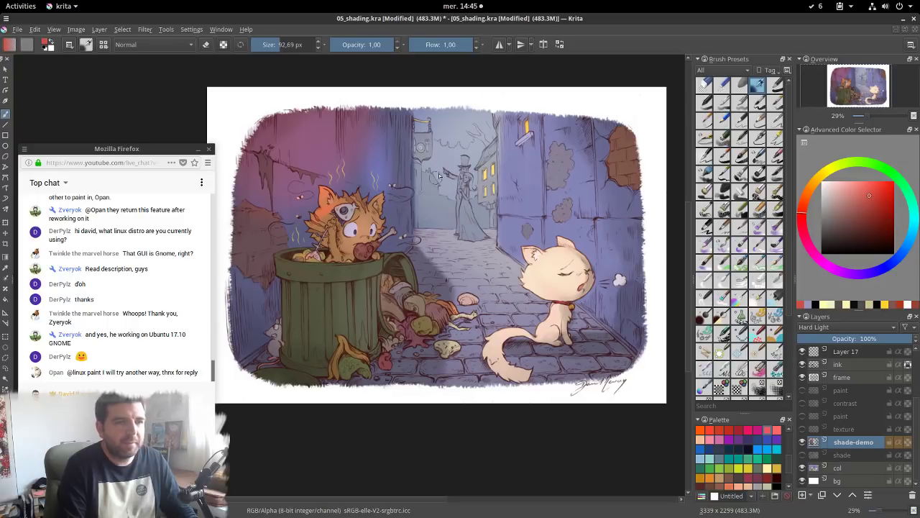
Push the shading around near the garbage pile with the Distort_Move brush, enlarged to about 171 px
{"action": "left_click", "coordinate": [703, 86]}
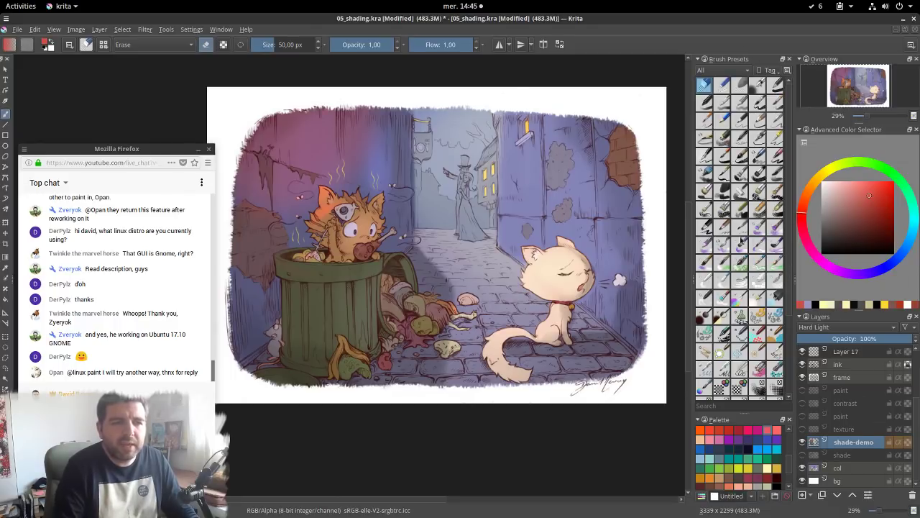
{"action": "scroll", "coordinate": [777, 288], "scroll_direction": "down", "scroll_amount": 2}
{"action": "left_click", "coordinate": [722, 318]}
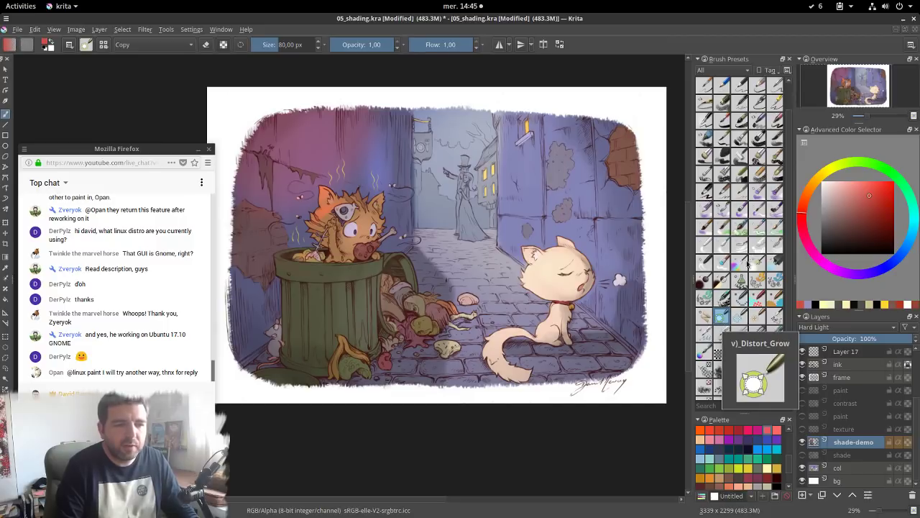
{"action": "left_click", "coordinate": [739, 316]}
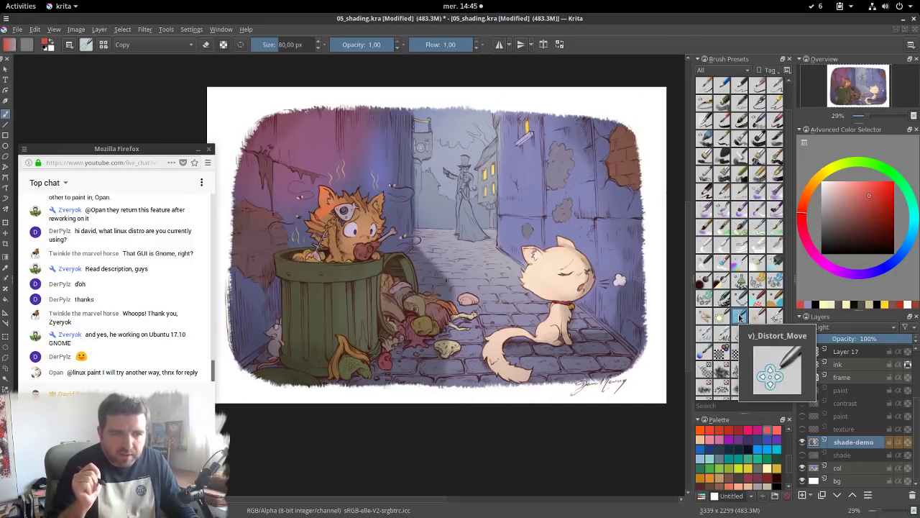
{"action": "left_click_drag", "start_coordinate": [407, 213], "coordinate": [436, 210], "text": "shift"}
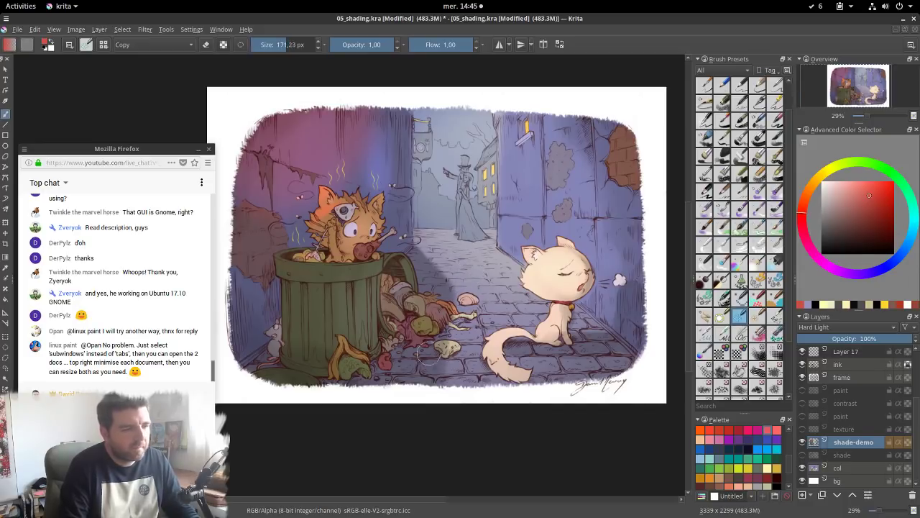
{"action": "left_click_drag", "start_coordinate": [430, 357], "coordinate": [446, 370]}
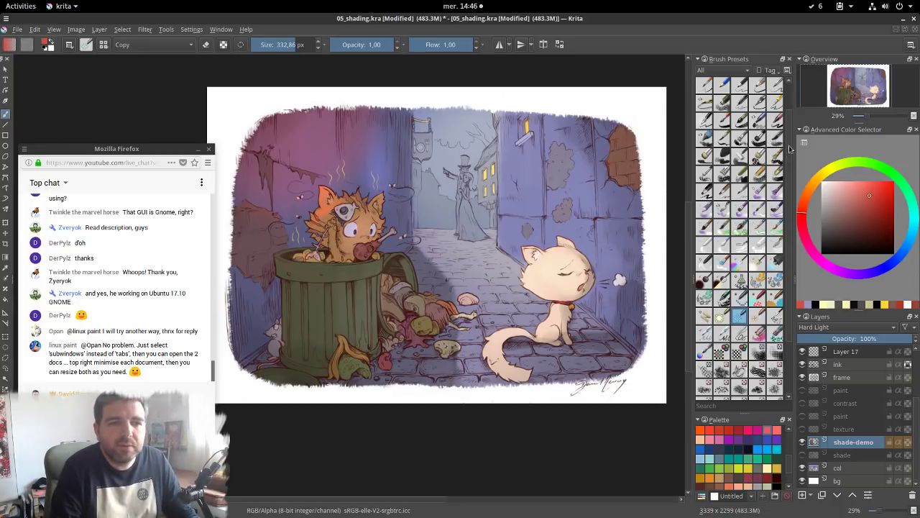
Switch to the 40 px soft shading brush and choose a dark blue-grey, starting from a colour sampled on the orange cat
{"action": "scroll", "coordinate": [790, 149], "scroll_direction": "up", "scroll_amount": 1}
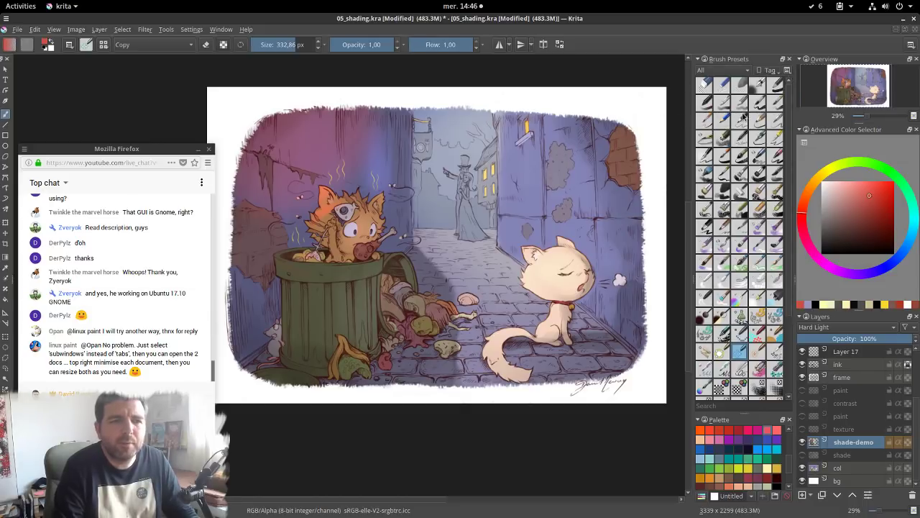
{"action": "left_click", "coordinate": [740, 105]}
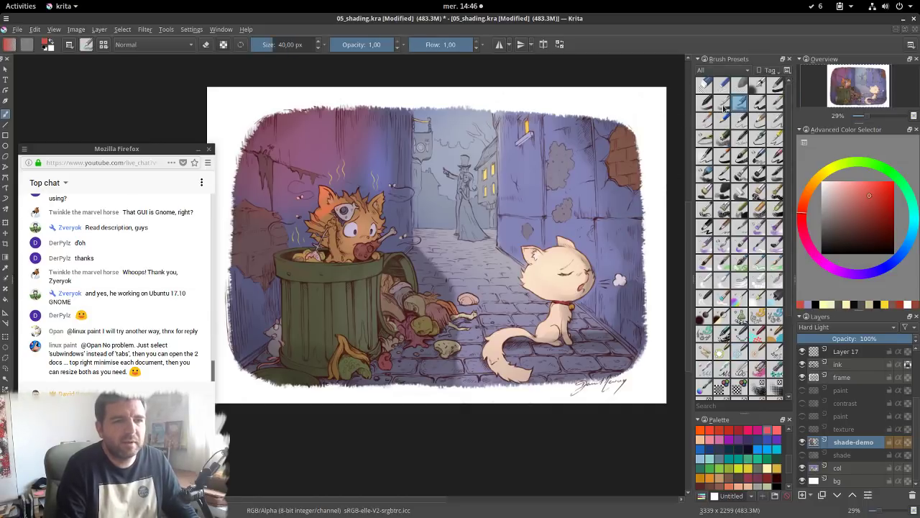
{"action": "left_click", "coordinate": [722, 105]}
{"action": "left_click", "coordinate": [741, 105]}
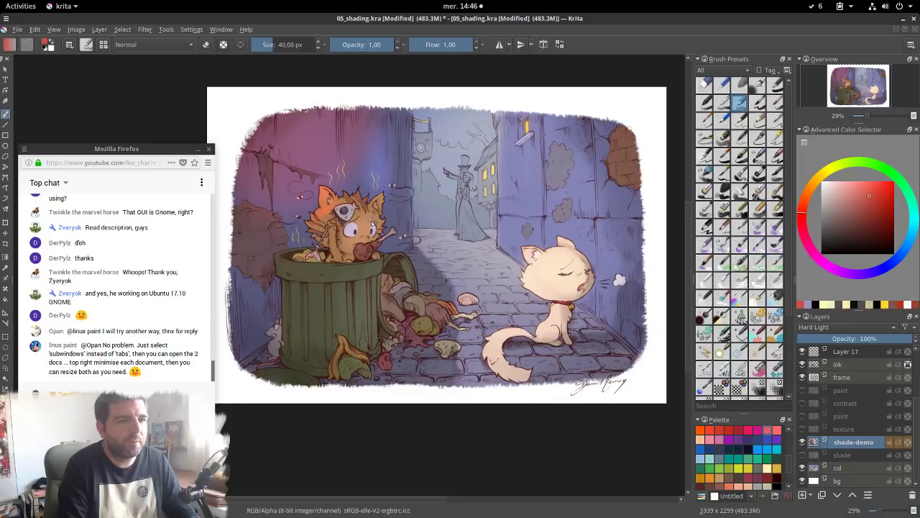
{"action": "left_click", "coordinate": [342, 231], "text": "ctrl"}
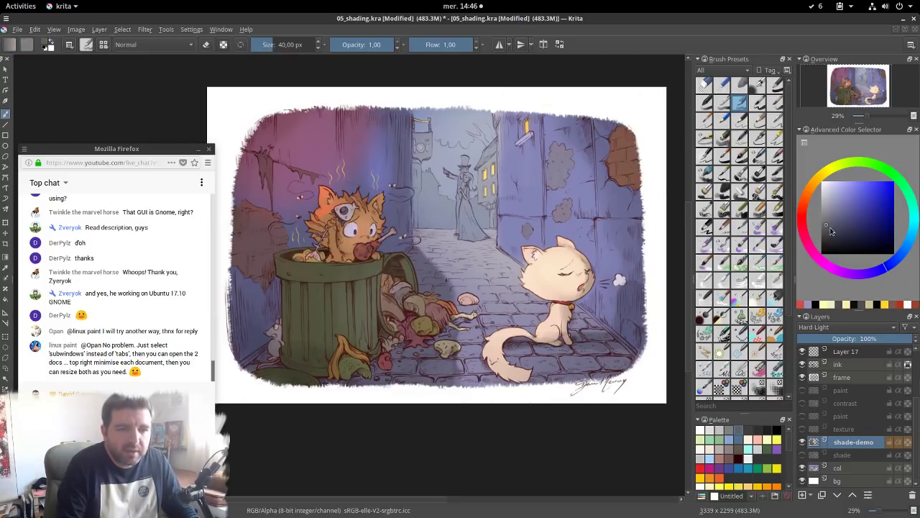
{"action": "left_click_drag", "start_coordinate": [831, 230], "coordinate": [810, 231]}
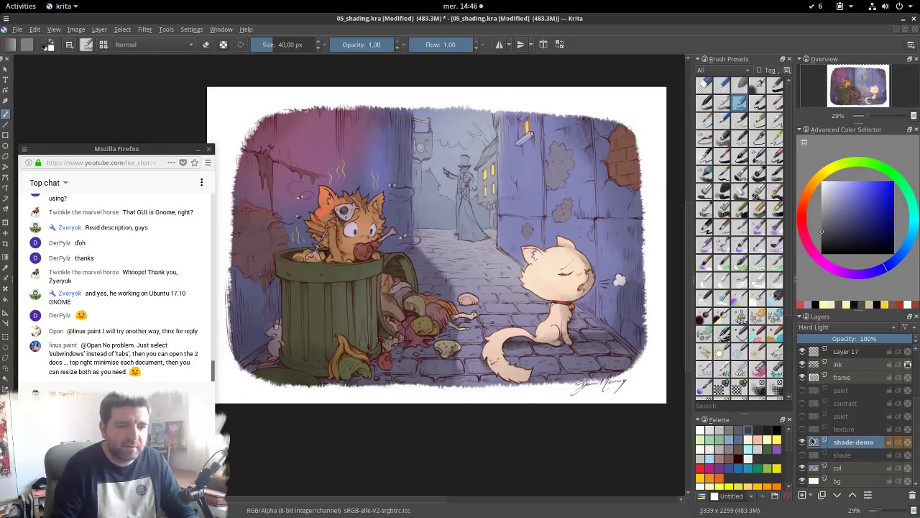
Sample brush colours from the rim of the trash can and from the wall beside the alley
{"action": "mouse_move", "coordinate": [817, 441]}
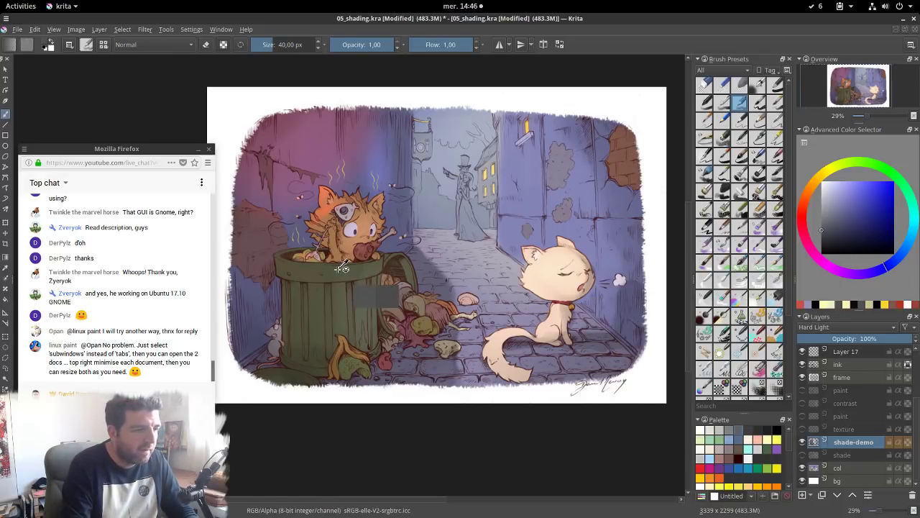
{"action": "left_click", "coordinate": [291, 262], "text": "ctrl"}
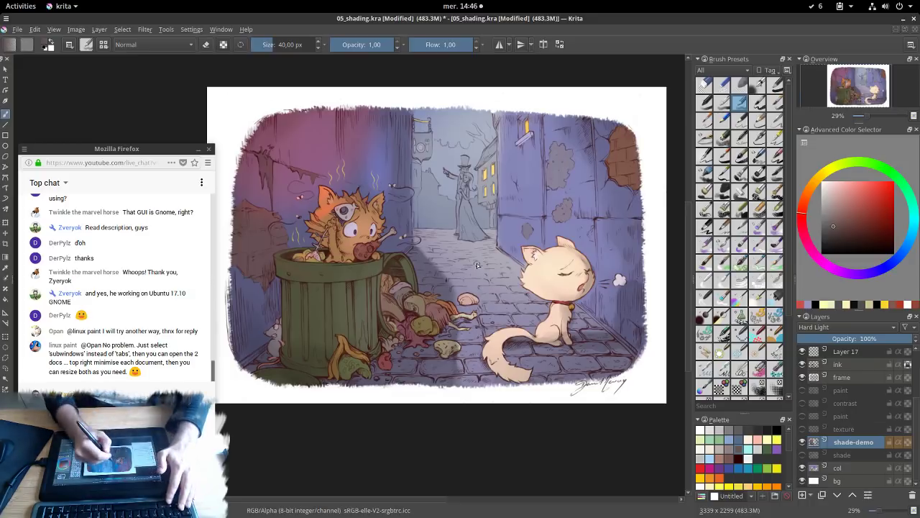
{"action": "key", "text": "ctrl"}
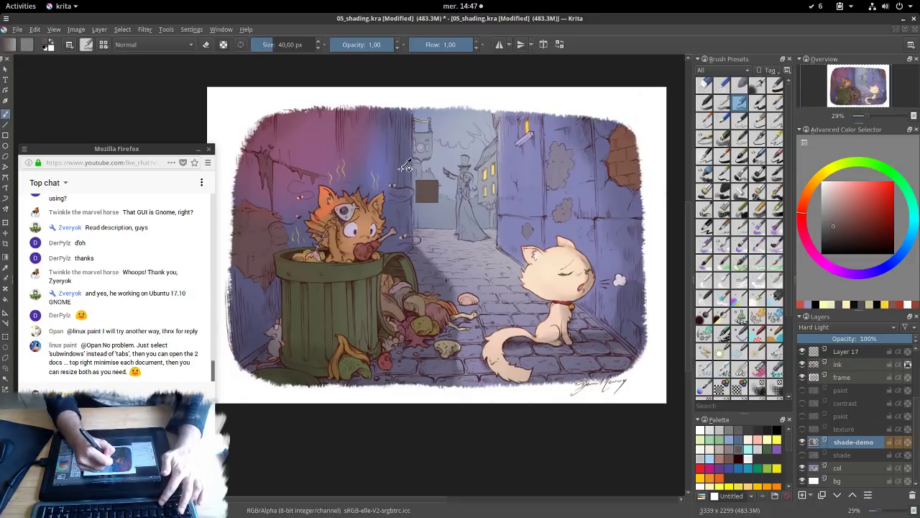
{"action": "left_click", "coordinate": [405, 174], "text": "ctrl"}
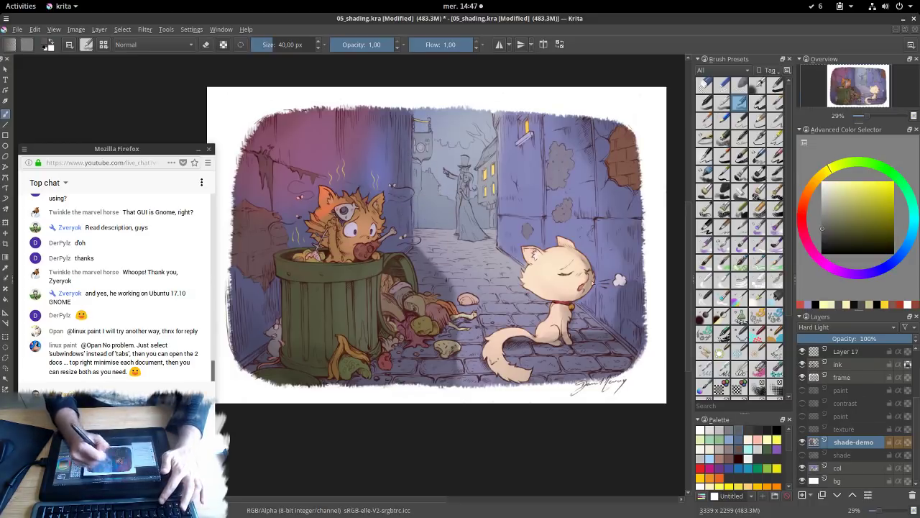
Shade the trash can's grooves and the area beneath the orange cat in dark grey with the brush at about 32 px
{"action": "left_click_drag", "start_coordinate": [429, 210], "coordinate": [607, 190]}
{"action": "left_click_drag", "start_coordinate": [350, 135], "coordinate": [371, 175]}
{"action": "mouse_move", "coordinate": [432, 190]}
{"action": "left_mouse_down"}
{"action": "mouse_move", "coordinate": [410, 193]}
{"action": "mouse_move", "coordinate": [407, 163]}
{"action": "mouse_move", "coordinate": [410, 234]}
{"action": "mouse_move", "coordinate": [364, 292]}
{"action": "mouse_move", "coordinate": [385, 282]}
{"action": "mouse_move", "coordinate": [441, 157]}
{"action": "mouse_move", "coordinate": [450, 161]}
{"action": "mouse_move", "coordinate": [343, 143]}
{"action": "mouse_move", "coordinate": [347, 155]}
{"action": "left_mouse_up"}
{"action": "left_click_drag", "start_coordinate": [308, 289], "coordinate": [299, 277]}
{"action": "mouse_move", "coordinate": [351, 317]}
{"action": "left_mouse_down"}
{"action": "mouse_move", "coordinate": [353, 291]}
{"action": "mouse_move", "coordinate": [465, 272]}
{"action": "mouse_move", "coordinate": [508, 274]}
{"action": "left_mouse_up"}
{"action": "left_click_drag", "start_coordinate": [451, 238], "coordinate": [447, 238], "text": "shift"}
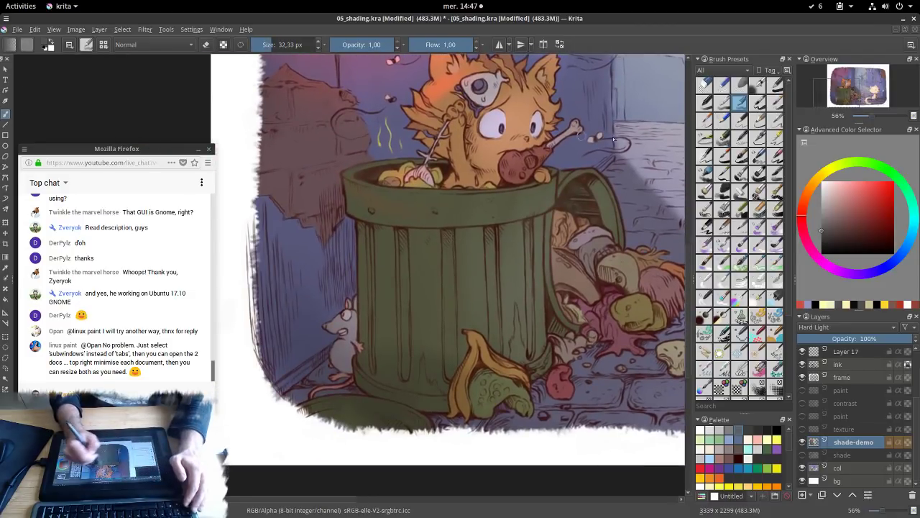
{"action": "left_click", "coordinate": [821, 237]}
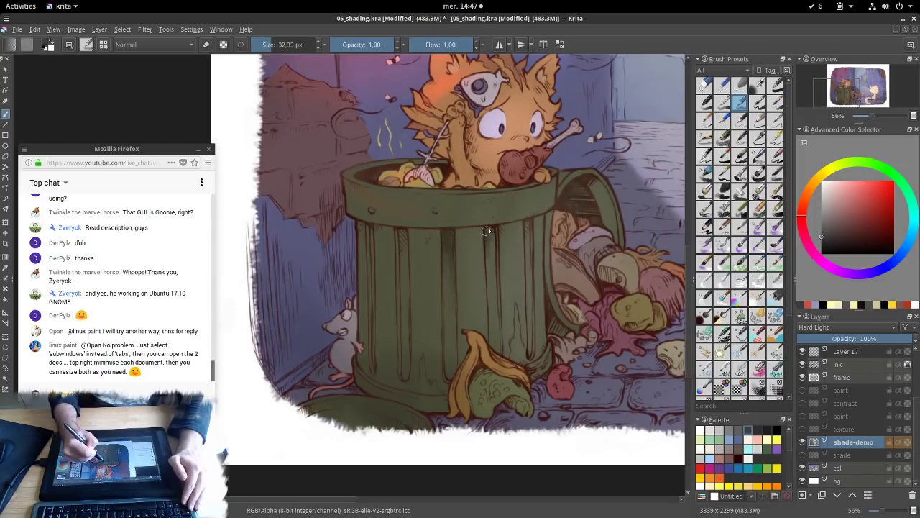
{"action": "left_click_drag", "start_coordinate": [491, 230], "coordinate": [497, 311]}
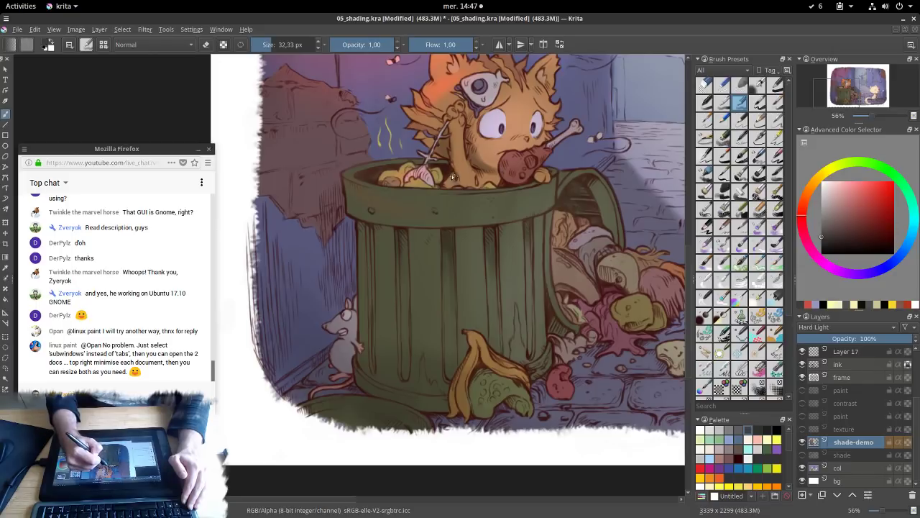
{"action": "left_click_drag", "start_coordinate": [453, 177], "coordinate": [447, 191]}
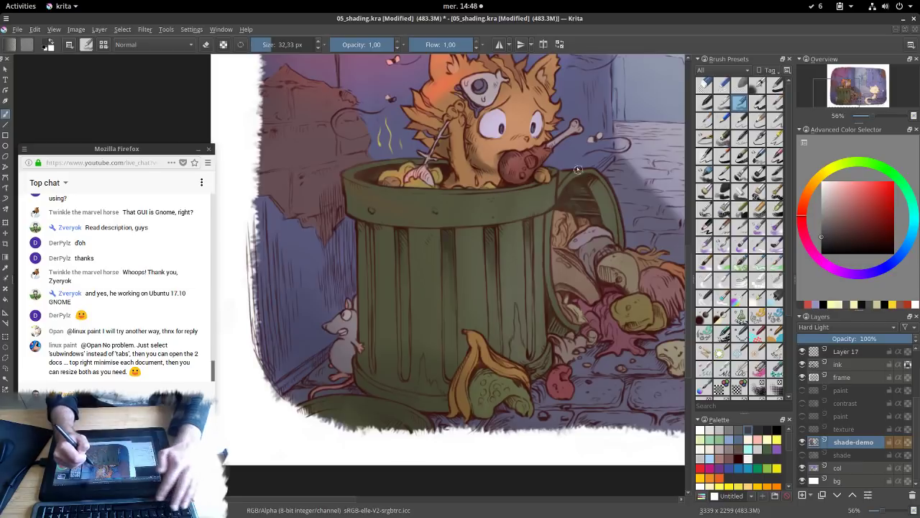
Shade the orange cat's chest and the drumstick with the brush at about 32 px, using darker greys sampled from that area
{"action": "left_click_drag", "start_coordinate": [578, 169], "coordinate": [490, 243]}
{"action": "left_click", "coordinate": [411, 223], "text": "ctrl"}
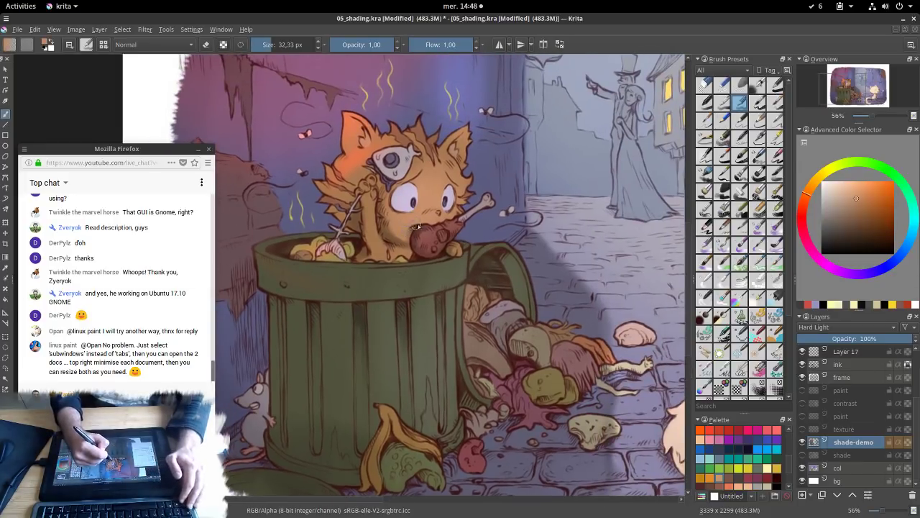
{"action": "left_click", "coordinate": [414, 231], "text": "ctrl"}
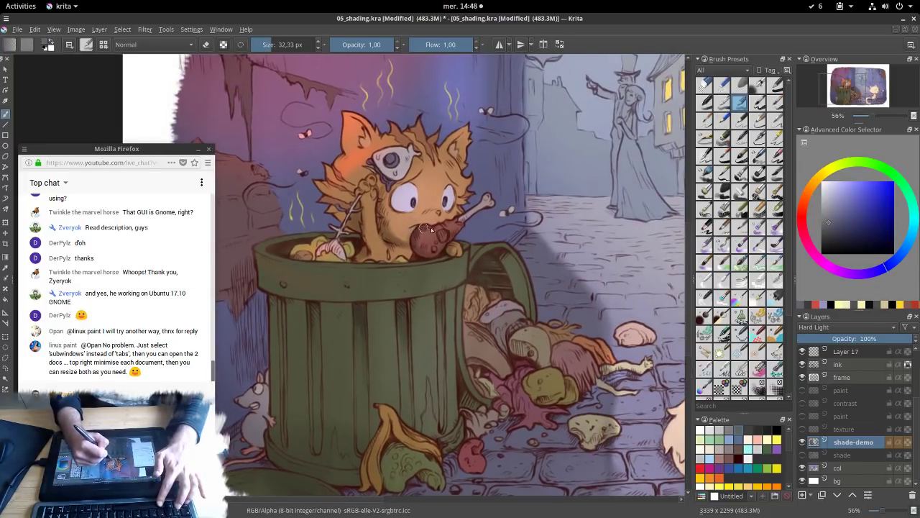
{"action": "left_click", "coordinate": [433, 249], "text": "ctrl"}
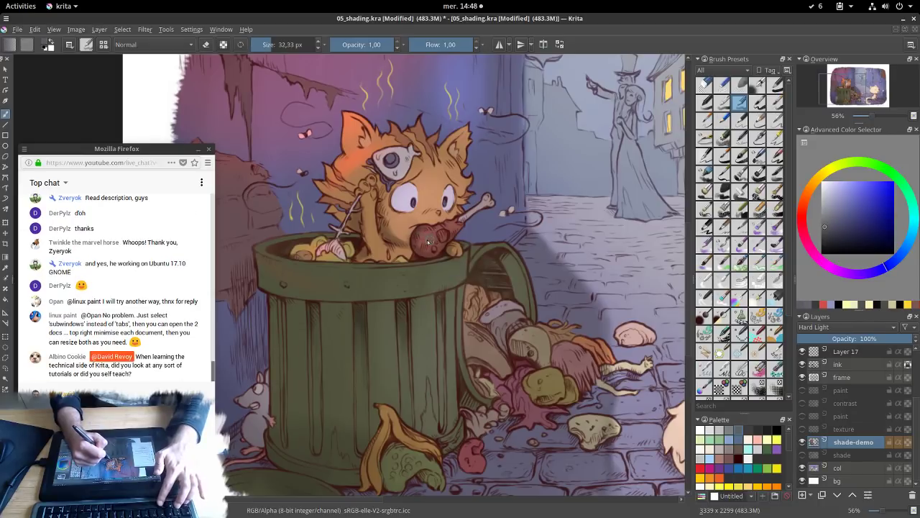
{"action": "left_click", "coordinate": [425, 226], "text": "ctrl"}
{"action": "left_click", "coordinate": [412, 237], "text": "ctrl"}
{"action": "left_click_drag", "start_coordinate": [404, 245], "coordinate": [407, 242]}
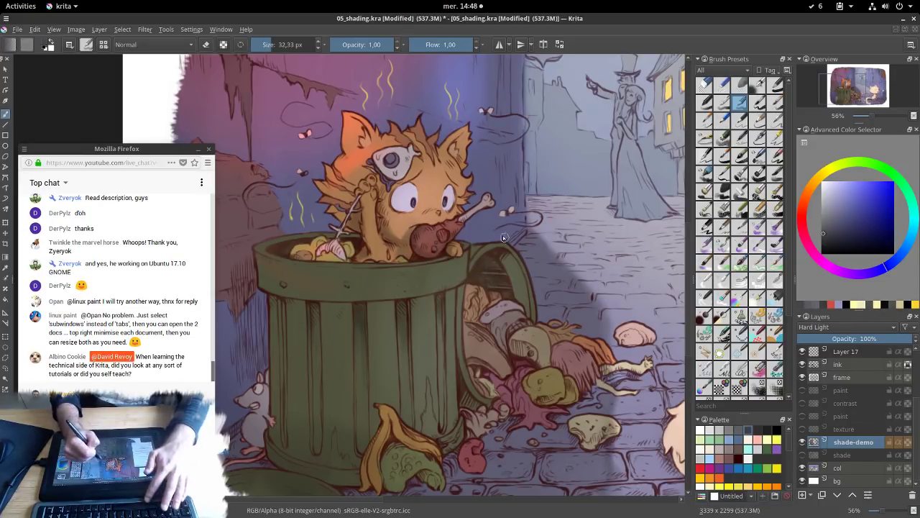
Sample a dark blue-grey beneath the orange cat and shade the trash can's rim with the brush reduced to about 37 px
{"action": "left_click_drag", "start_coordinate": [502, 236], "coordinate": [503, 270]}
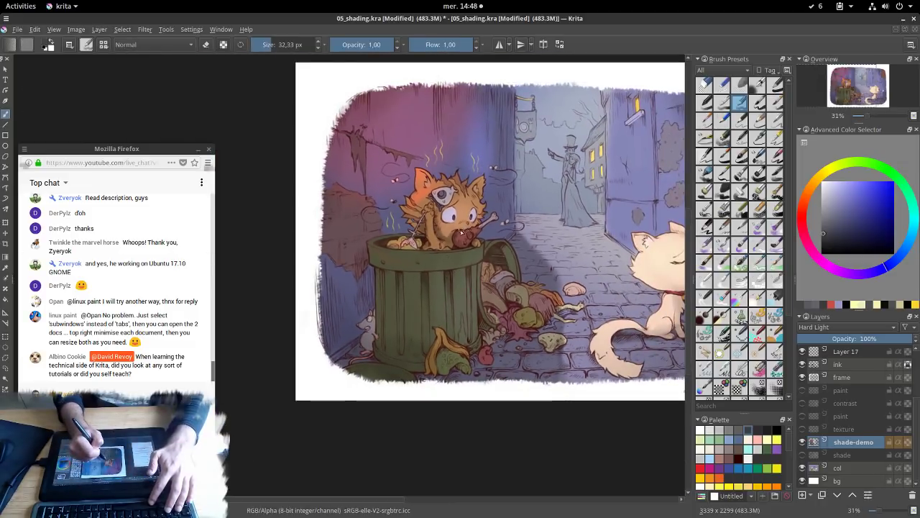
{"action": "scroll", "coordinate": [451, 245], "scroll_direction": "up", "scroll_amount": 2}
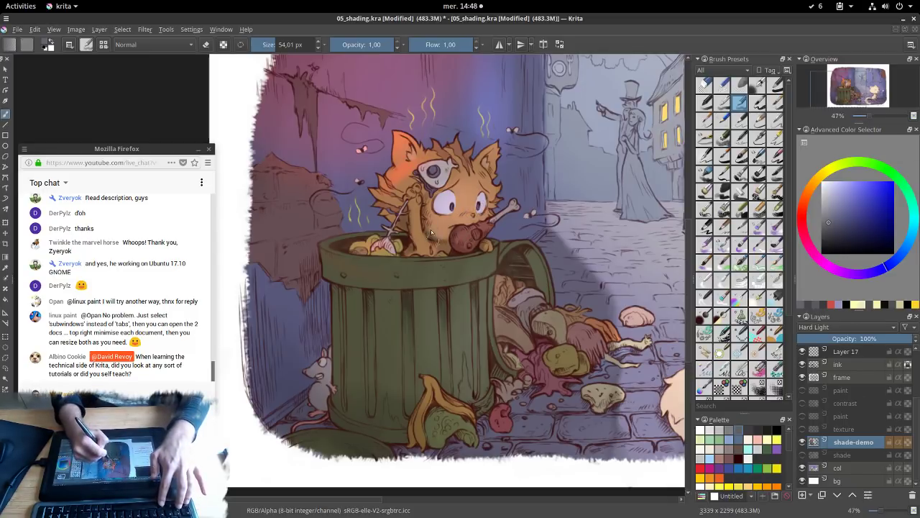
{"action": "left_click", "coordinate": [445, 243], "text": "ctrl"}
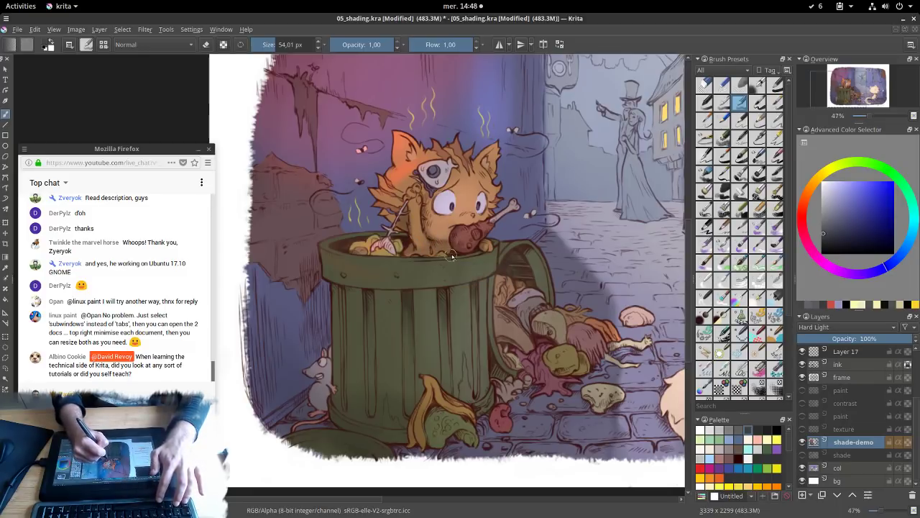
{"action": "left_click_drag", "start_coordinate": [454, 264], "coordinate": [446, 265]}
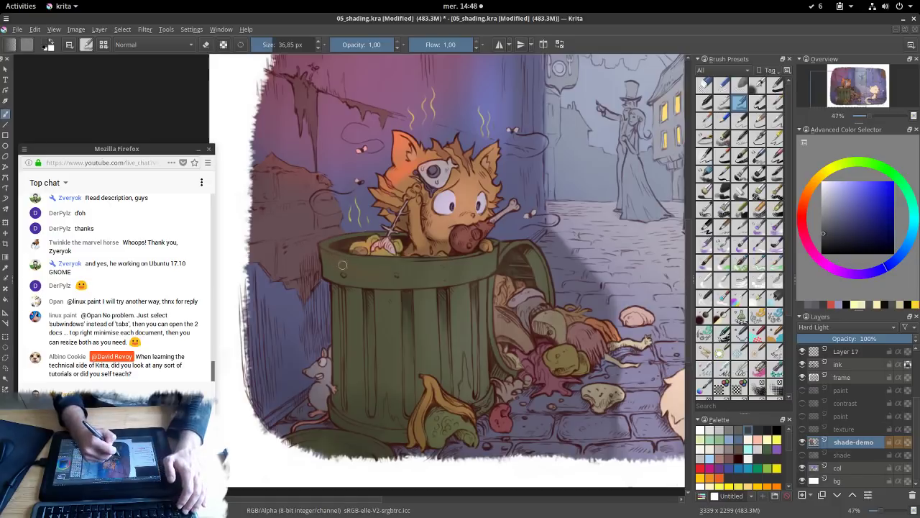
Darken the inside of the lid and the garbage behind the trash can with the brush at about 67 px, then 53 px
{"action": "left_click_drag", "start_coordinate": [343, 266], "coordinate": [359, 274], "text": "shift"}
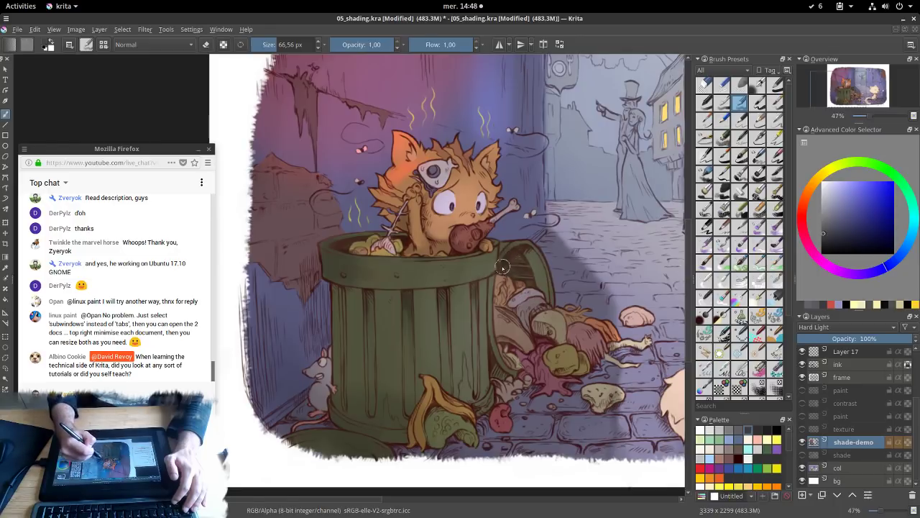
{"action": "mouse_move", "coordinate": [528, 255]}
{"action": "left_mouse_down"}
{"action": "mouse_move", "coordinate": [500, 275]}
{"action": "mouse_move", "coordinate": [501, 304]}
{"action": "mouse_move", "coordinate": [518, 286]}
{"action": "mouse_move", "coordinate": [537, 289]}
{"action": "mouse_move", "coordinate": [544, 311]}
{"action": "mouse_move", "coordinate": [507, 335]}
{"action": "mouse_move", "coordinate": [518, 298]}
{"action": "mouse_move", "coordinate": [502, 296]}
{"action": "mouse_move", "coordinate": [505, 357]}
{"action": "mouse_move", "coordinate": [511, 329]}
{"action": "mouse_move", "coordinate": [509, 340]}
{"action": "mouse_move", "coordinate": [552, 312]}
{"action": "mouse_move", "coordinate": [525, 324]}
{"action": "mouse_move", "coordinate": [509, 364]}
{"action": "mouse_move", "coordinate": [543, 322]}
{"action": "mouse_move", "coordinate": [547, 336]}
{"action": "mouse_move", "coordinate": [516, 345]}
{"action": "left_mouse_up"}
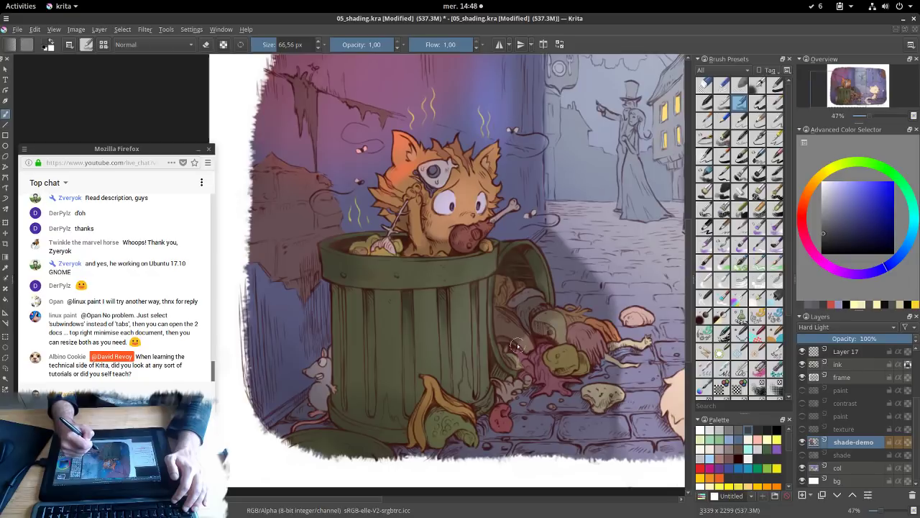
{"action": "mouse_move", "coordinate": [374, 364]}
{"action": "left_mouse_down", "text": "shift"}
{"action": "mouse_move", "coordinate": [383, 364]}
{"action": "mouse_move", "coordinate": [365, 364]}
{"action": "mouse_move", "coordinate": [370, 412]}
{"action": "left_mouse_up", "text": "shift"}
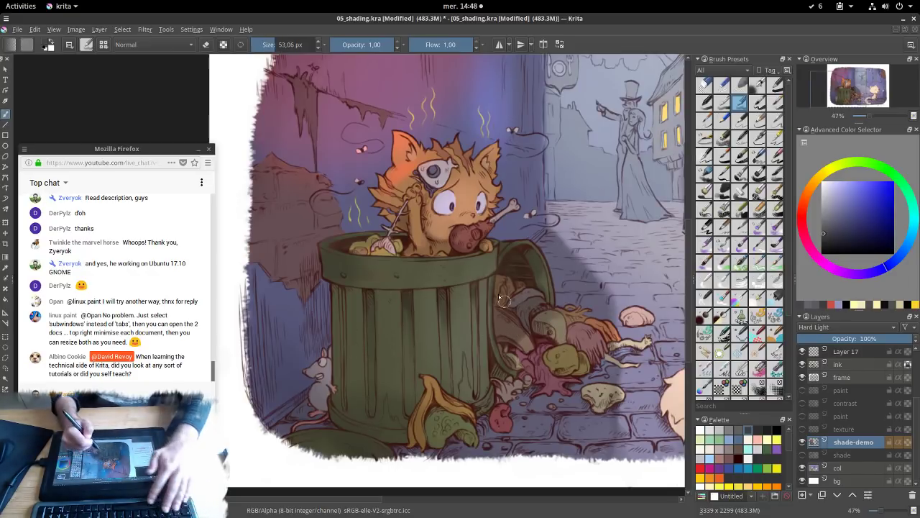
{"action": "left_click_drag", "start_coordinate": [557, 231], "coordinate": [533, 303]}
{"action": "left_click_drag", "start_coordinate": [624, 301], "coordinate": [422, 242]}
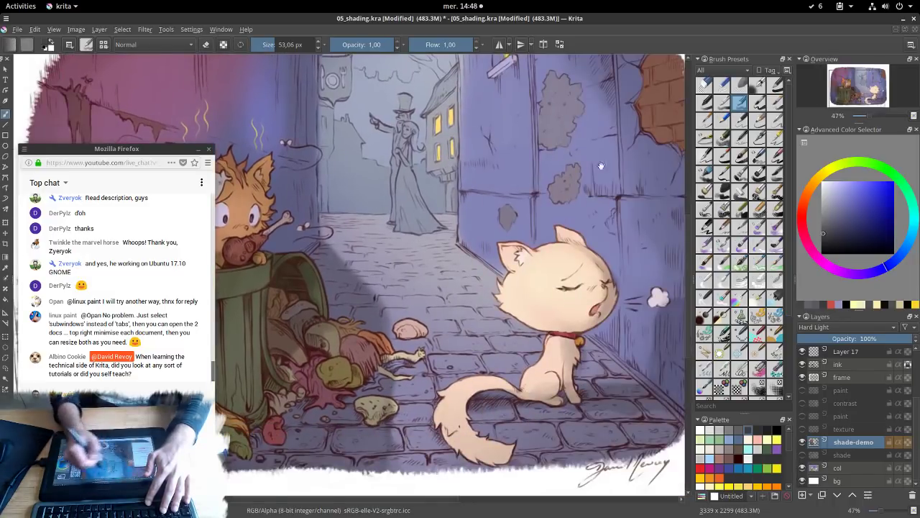
{"action": "left_click_drag", "start_coordinate": [501, 265], "coordinate": [498, 247]}
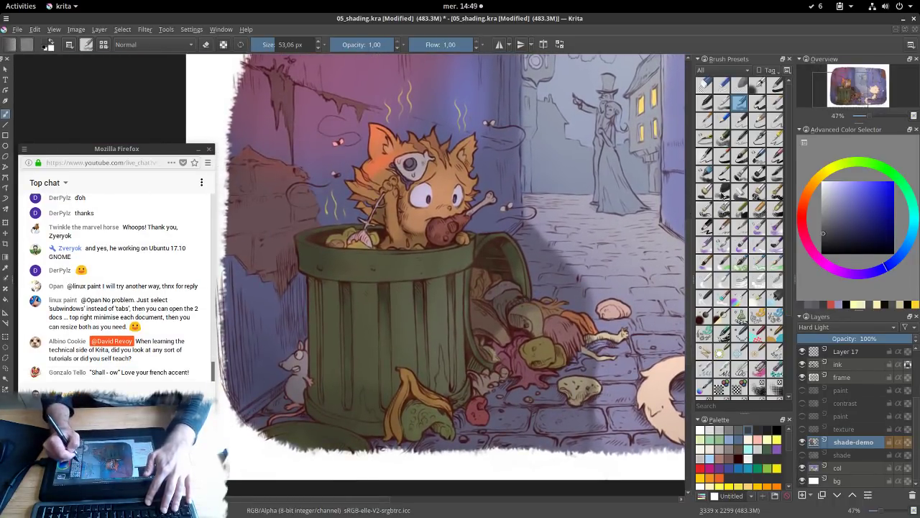
Switch to a 40 px bristle brush, choose a lighter blue-grey and paint highlights down the trash can's front at about 48 px
{"action": "left_click", "coordinate": [739, 175]}
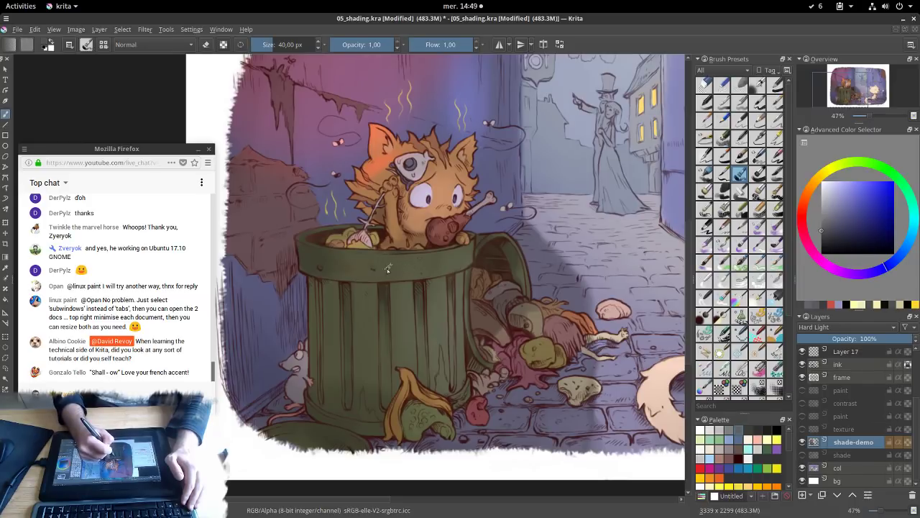
{"action": "left_click", "coordinate": [821, 208]}
{"action": "mouse_move", "coordinate": [380, 280]}
{"action": "left_mouse_down", "text": "shift"}
{"action": "mouse_move", "coordinate": [407, 269]}
{"action": "mouse_move", "coordinate": [357, 260]}
{"action": "mouse_move", "coordinate": [419, 264]}
{"action": "mouse_move", "coordinate": [380, 273]}
{"action": "mouse_move", "coordinate": [419, 274]}
{"action": "mouse_move", "coordinate": [394, 327]}
{"action": "mouse_move", "coordinate": [401, 309]}
{"action": "left_mouse_up", "text": "shift"}
{"action": "mouse_move", "coordinate": [404, 380]}
{"action": "left_mouse_down", "text": "shift"}
{"action": "mouse_move", "coordinate": [388, 381]}
{"action": "mouse_move", "coordinate": [406, 381]}
{"action": "left_mouse_up", "text": "shift"}
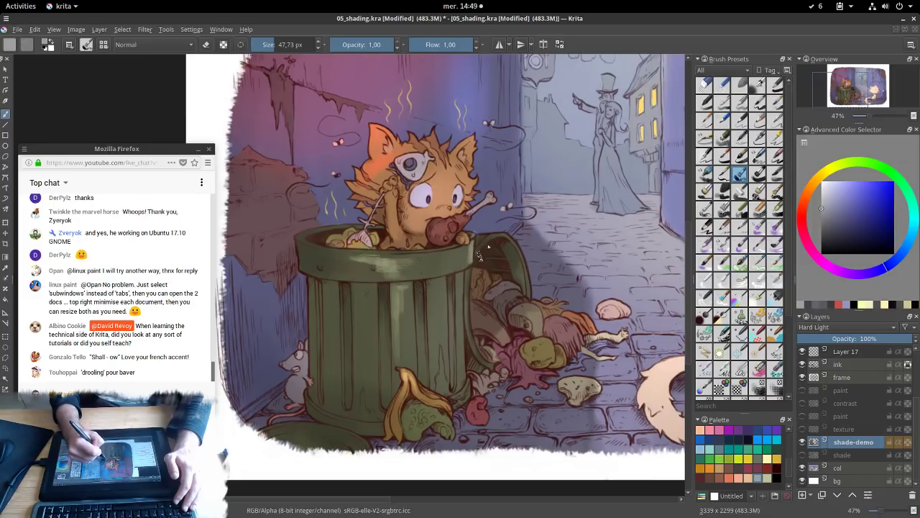
Blend the trash can's highlights with a 60 px blender brush and a second 50 px blender reduced to about 27 px
{"action": "scroll", "coordinate": [785, 324], "scroll_direction": "down", "scroll_amount": 5}
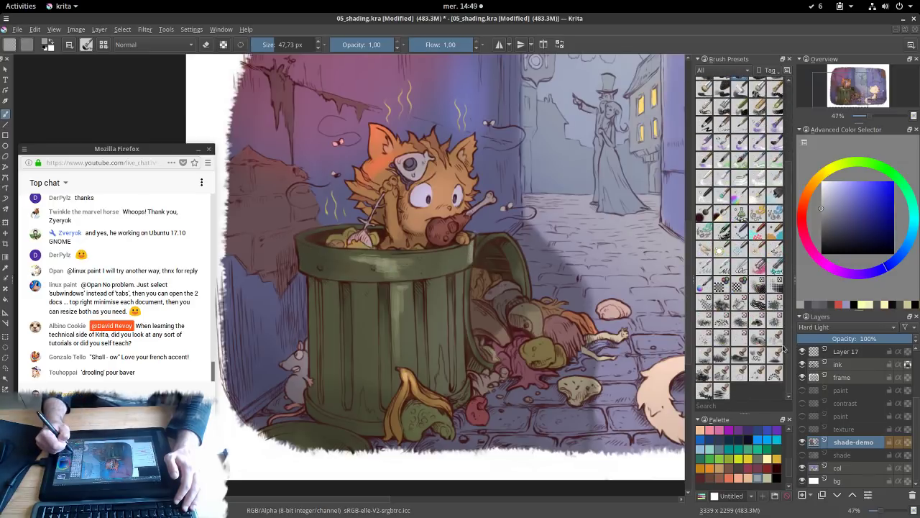
{"action": "left_click", "coordinate": [740, 179]}
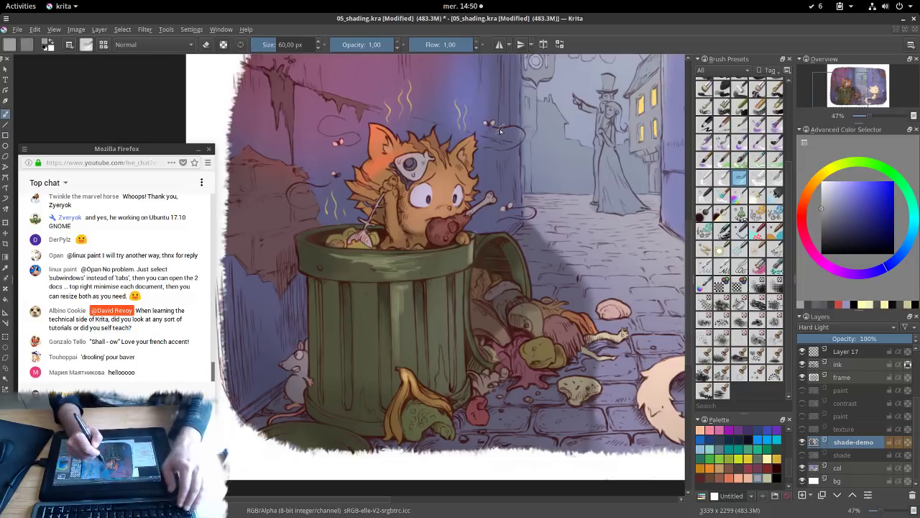
{"action": "left_click", "coordinate": [708, 179]}
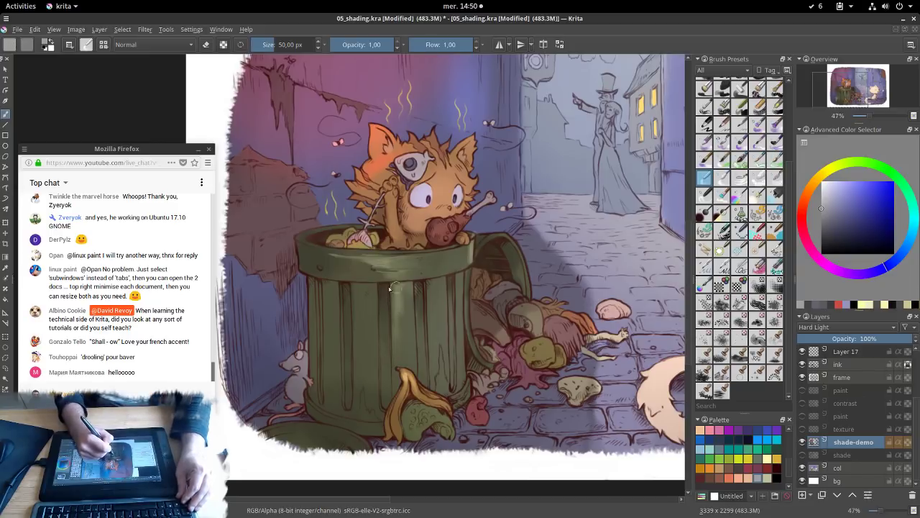
{"action": "left_click_drag", "start_coordinate": [411, 283], "coordinate": [388, 283], "text": "shift"}
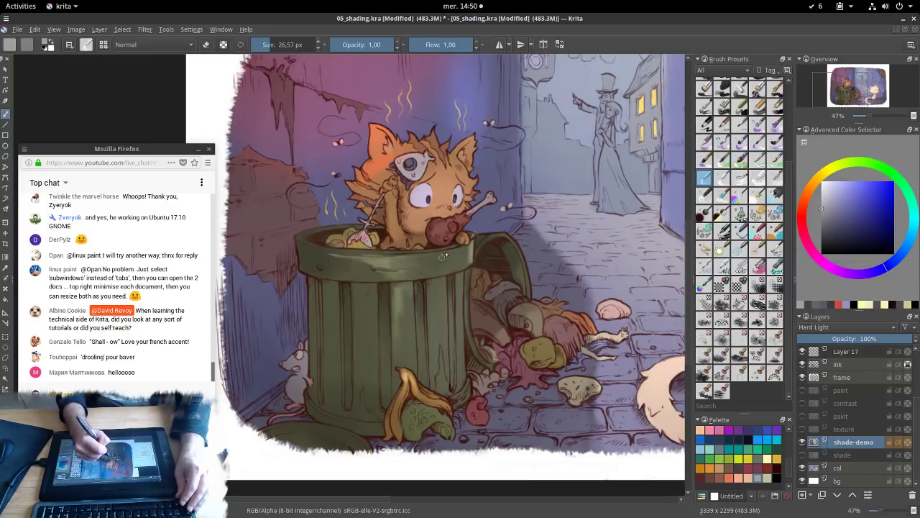
{"action": "left_click_drag", "start_coordinate": [506, 267], "coordinate": [527, 309], "text": "ctrl"}
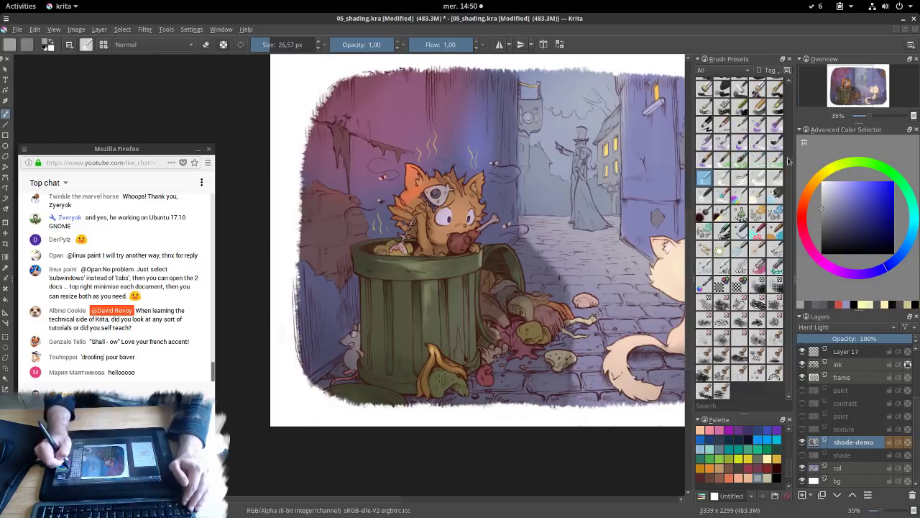
Switch to a 40 px painting brush and add light touches to the garbage, sampling a mid grey from the trash can's highlight
{"action": "left_click_drag", "start_coordinate": [788, 161], "coordinate": [783, 85]}
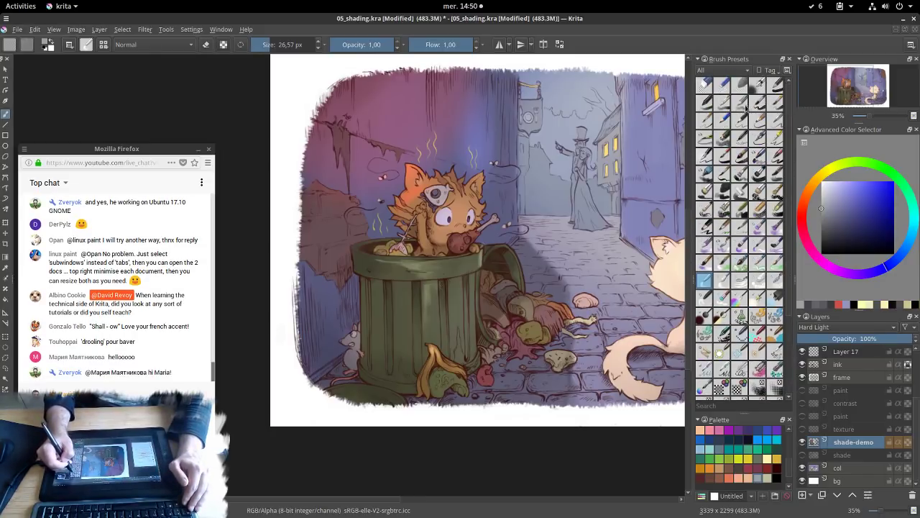
{"action": "left_click", "coordinate": [775, 103]}
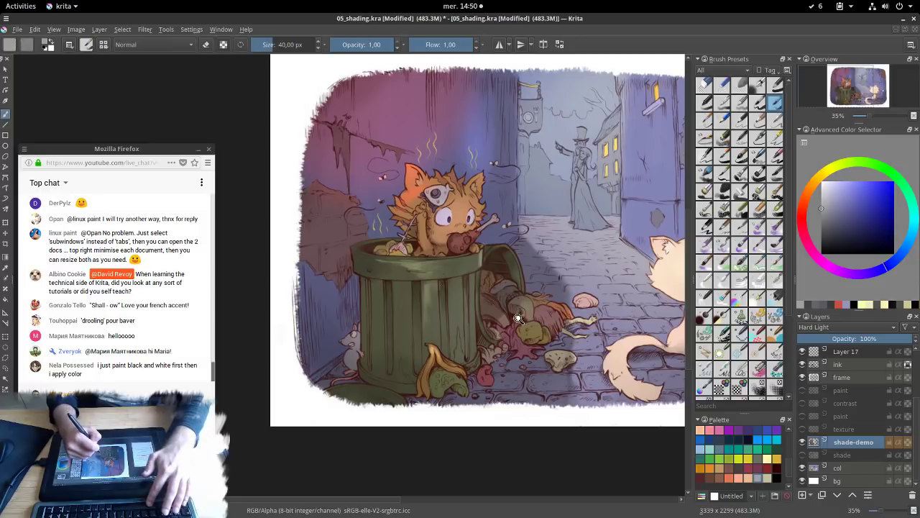
{"action": "mouse_move", "coordinate": [518, 318]}
{"action": "left_mouse_down"}
{"action": "mouse_move", "coordinate": [488, 306]}
{"action": "mouse_move", "coordinate": [524, 297]}
{"action": "left_mouse_up"}
{"action": "left_click", "coordinate": [388, 285], "text": "ctrl"}
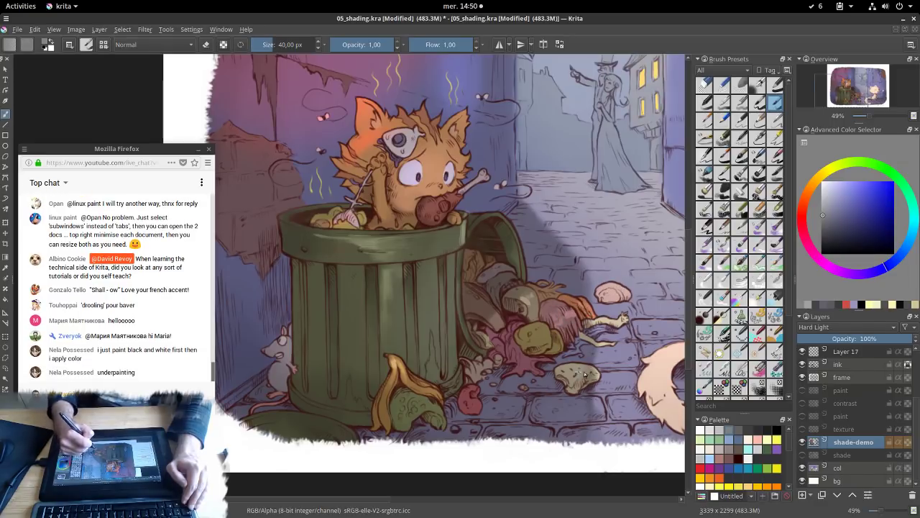
Examine the shading of the alley scene up close around the trash can and garbage, and as a whole
{"action": "left_click_drag", "start_coordinate": [587, 368], "coordinate": [507, 379]}
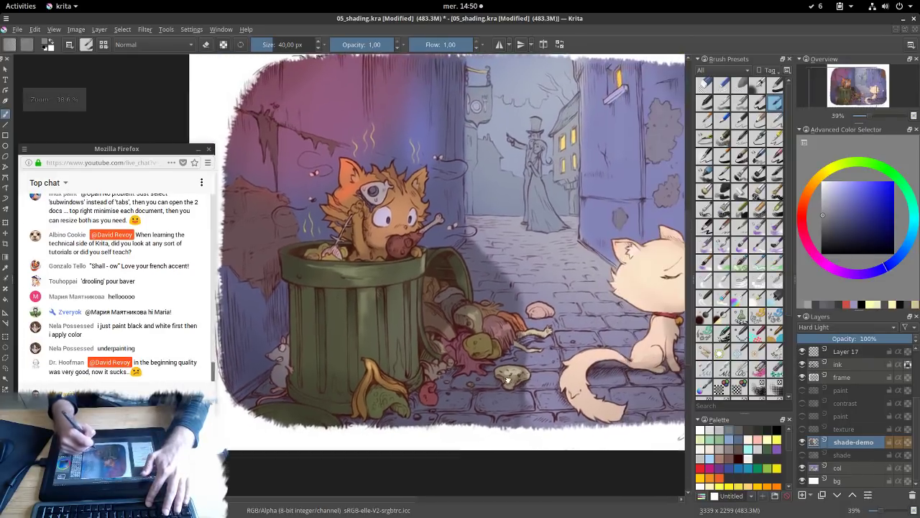
{"action": "scroll", "coordinate": [507, 379], "scroll_direction": "down", "scroll_amount": 3}
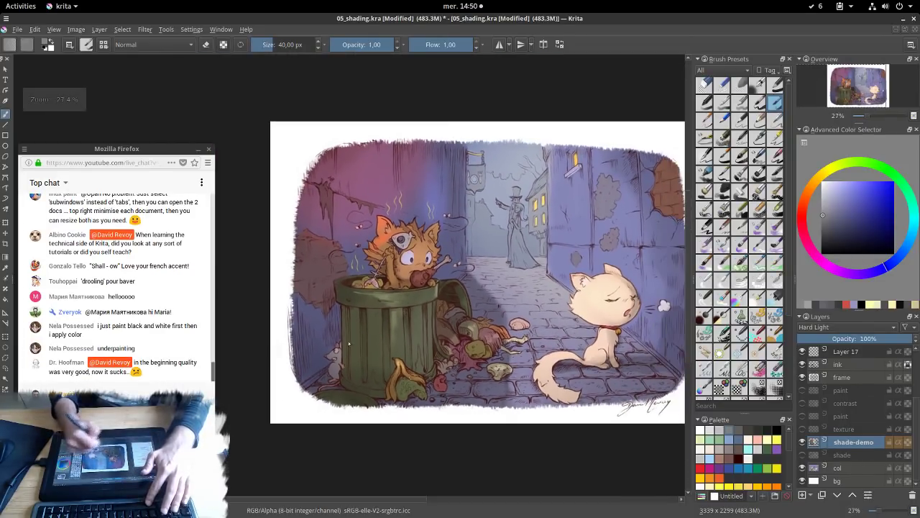
{"action": "left_click_drag", "start_coordinate": [494, 304], "coordinate": [502, 238]}
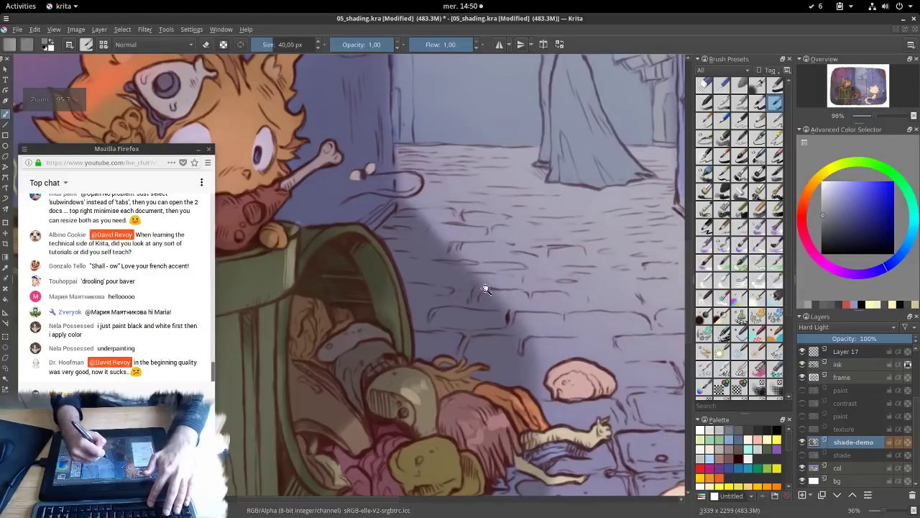
{"action": "left_click_drag", "start_coordinate": [536, 345], "coordinate": [537, 400]}
{"action": "left_click_drag", "start_coordinate": [347, 315], "coordinate": [418, 312]}
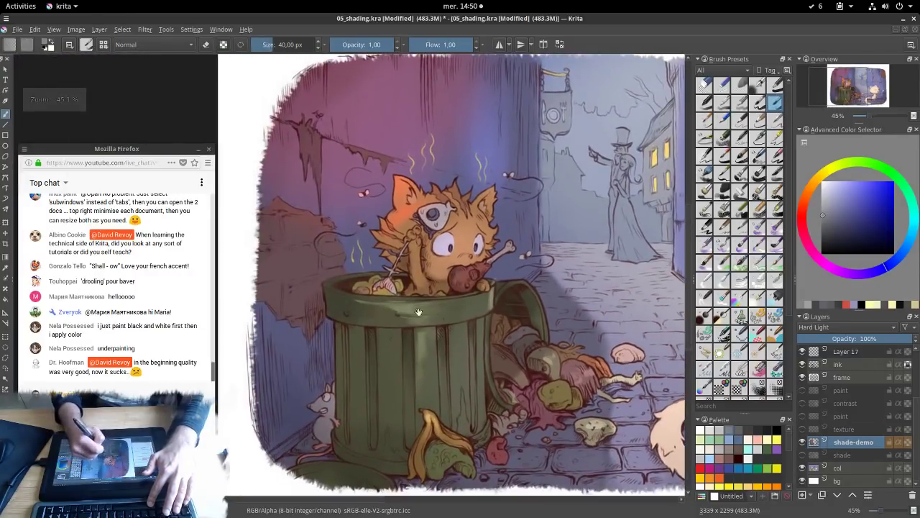
{"action": "left_click_drag", "start_coordinate": [443, 251], "coordinate": [413, 269]}
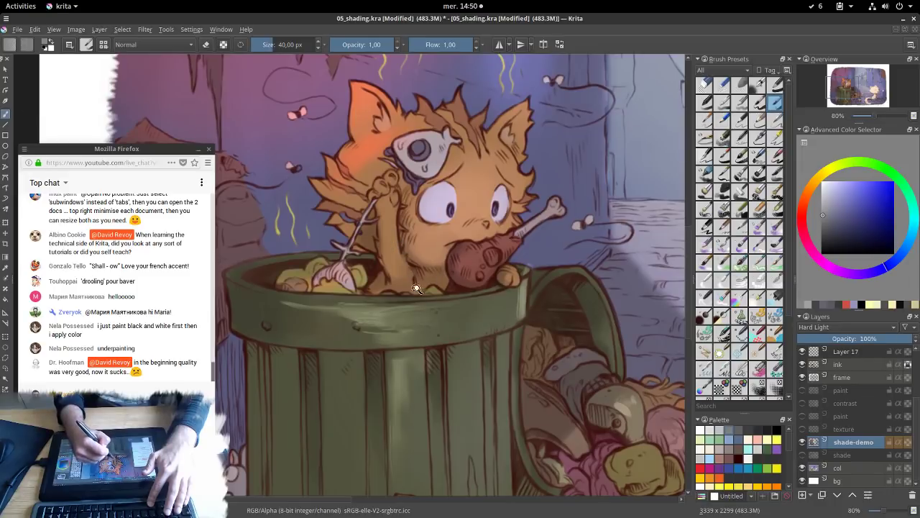
{"action": "left_click_drag", "start_coordinate": [472, 357], "coordinate": [468, 389]}
{"action": "left_click_drag", "start_coordinate": [536, 375], "coordinate": [441, 337]}
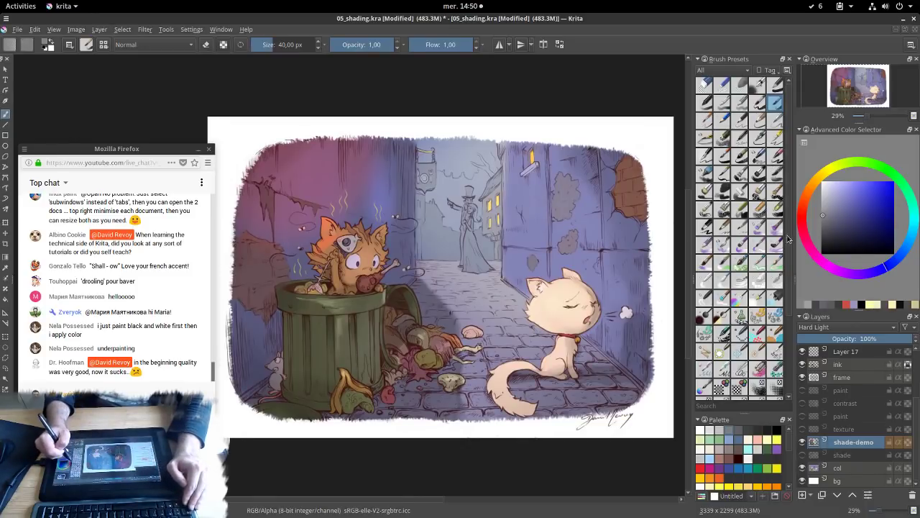
Pick the 435 px texture brush, enlarge it to about 745 px and texture the wall behind the orange cat in sampled dark blue-grey
{"action": "left_click_drag", "start_coordinate": [788, 238], "coordinate": [787, 316]}
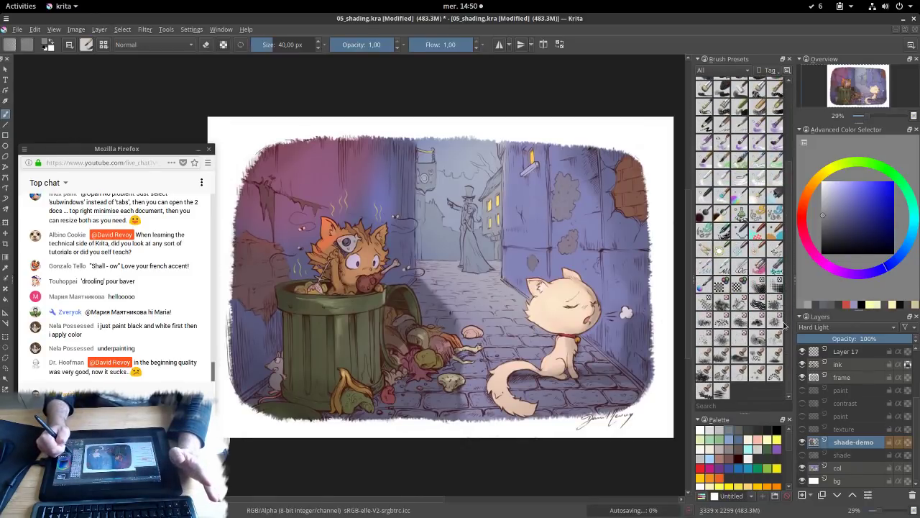
{"action": "left_click", "coordinate": [722, 304]}
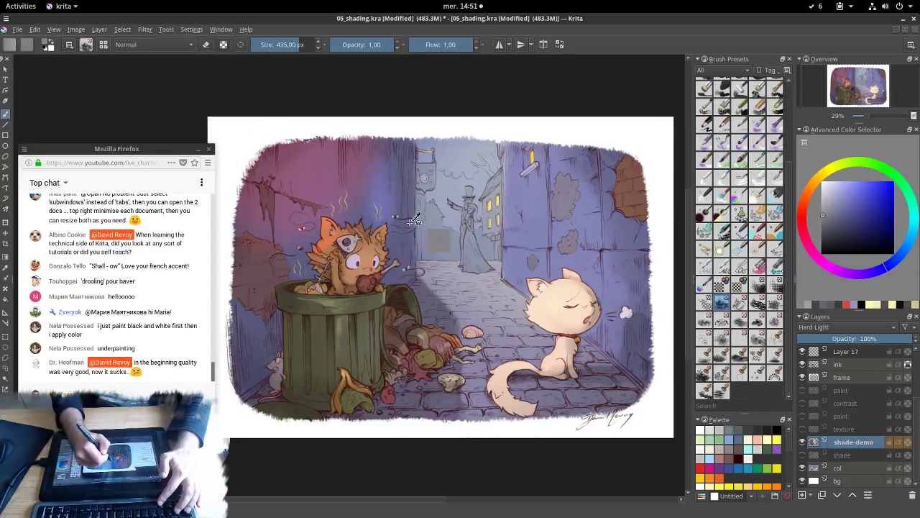
{"action": "left_click", "coordinate": [407, 266], "text": "ctrl"}
{"action": "left_click_drag", "start_coordinate": [295, 189], "coordinate": [359, 189], "text": "shift"}
{"action": "mouse_move", "coordinate": [310, 170]}
{"action": "left_mouse_down"}
{"action": "mouse_move", "coordinate": [266, 220]}
{"action": "mouse_move", "coordinate": [272, 237]}
{"action": "mouse_move", "coordinate": [397, 161]}
{"action": "left_mouse_up"}
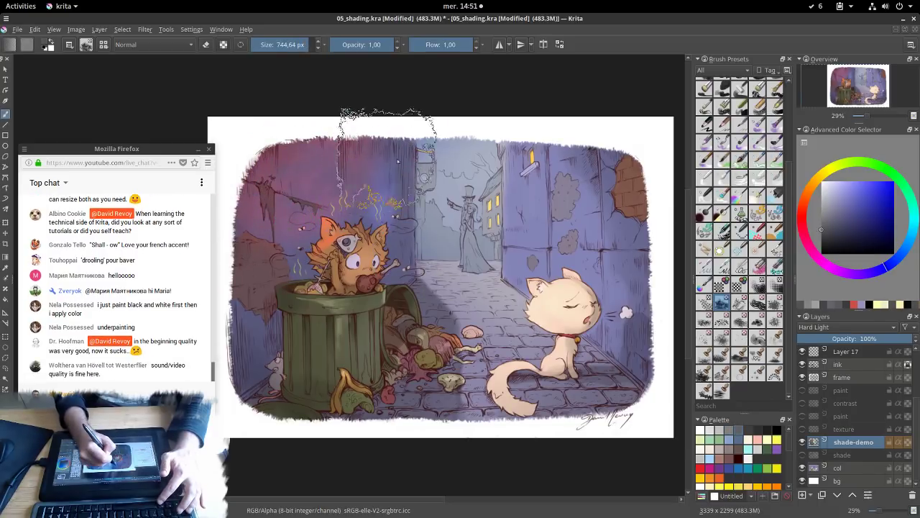
Choose progressively lighter blue-greys and texture the wall behind the white cat with the brush at about 745 px
{"action": "left_click", "coordinate": [825, 213]}
{"action": "left_click_drag", "start_coordinate": [578, 216], "coordinate": [547, 227]}
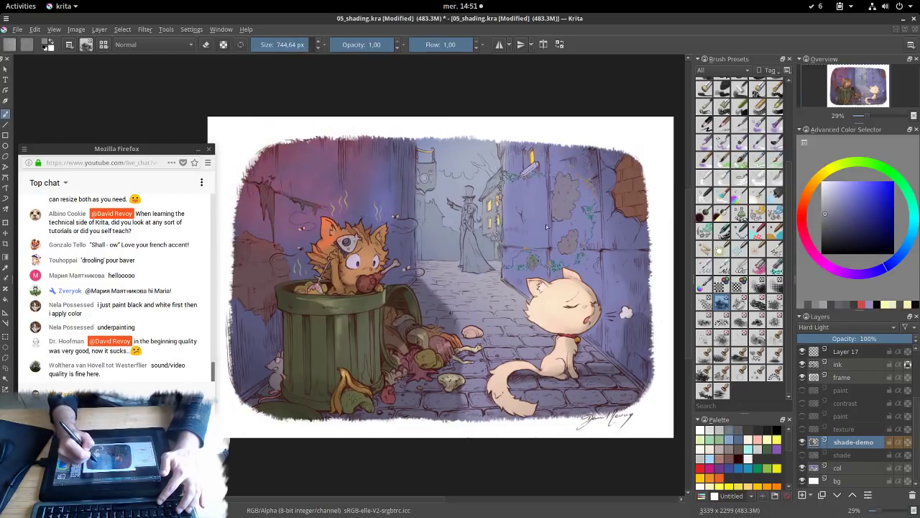
{"action": "left_click", "coordinate": [831, 197]}
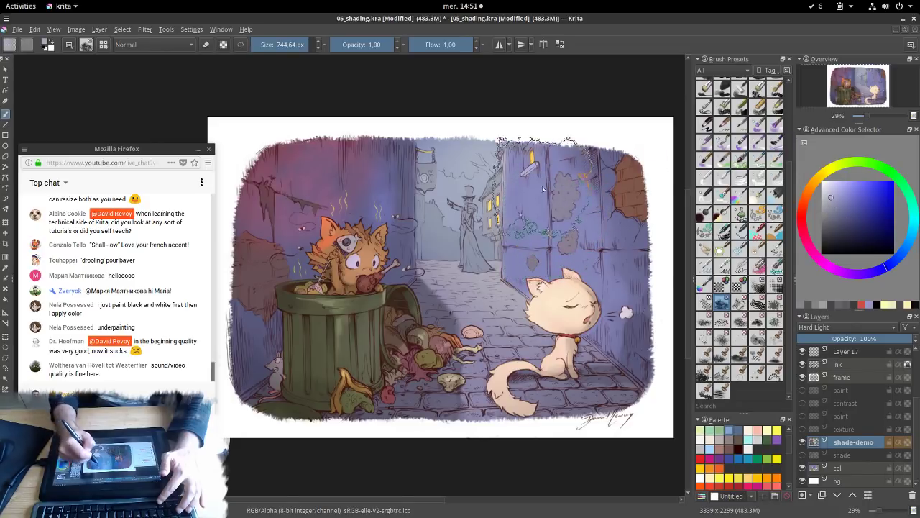
{"action": "mouse_move", "coordinate": [543, 189]}
{"action": "left_mouse_down"}
{"action": "mouse_move", "coordinate": [593, 230]}
{"action": "mouse_move", "coordinate": [619, 187]}
{"action": "left_mouse_up"}
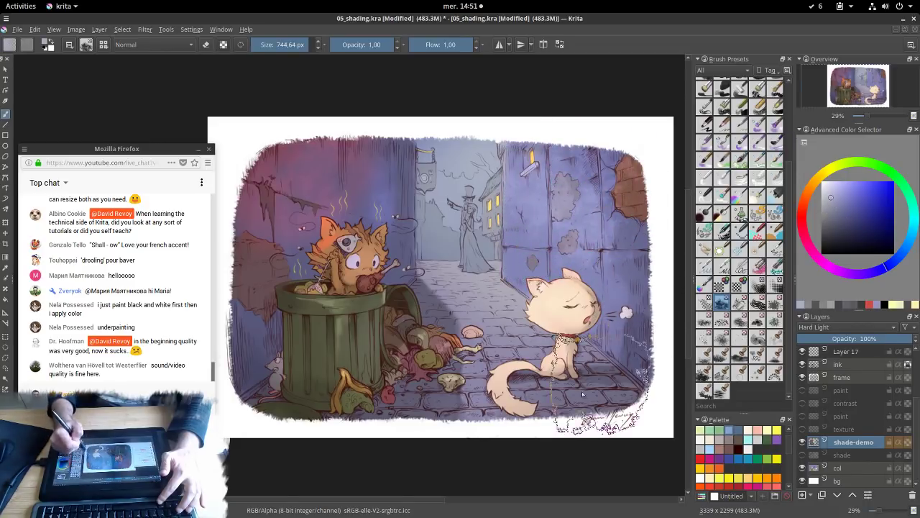
Switch to the roughly 304 px texture brush and dab sampled blue-grey onto the paving below the white cat
{"action": "left_click_drag", "start_coordinate": [582, 393], "coordinate": [513, 352], "text": "shift"}
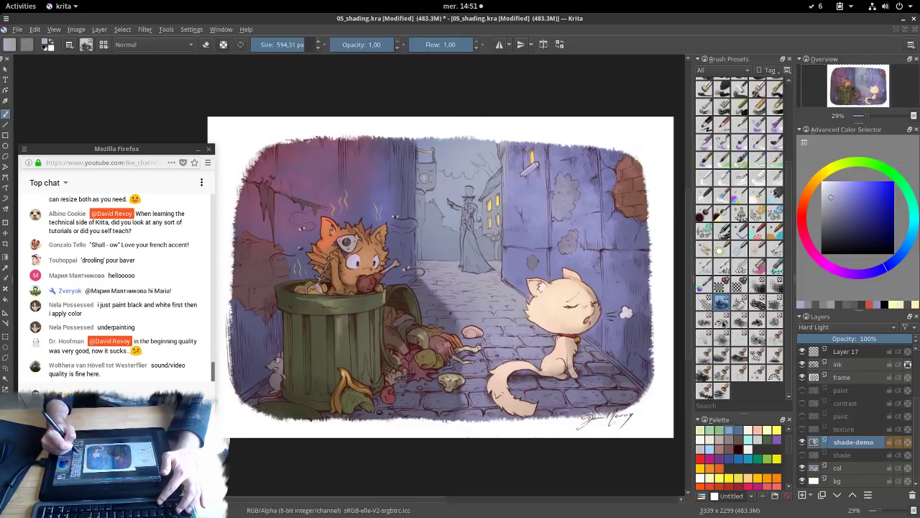
{"action": "left_click", "coordinate": [721, 321]}
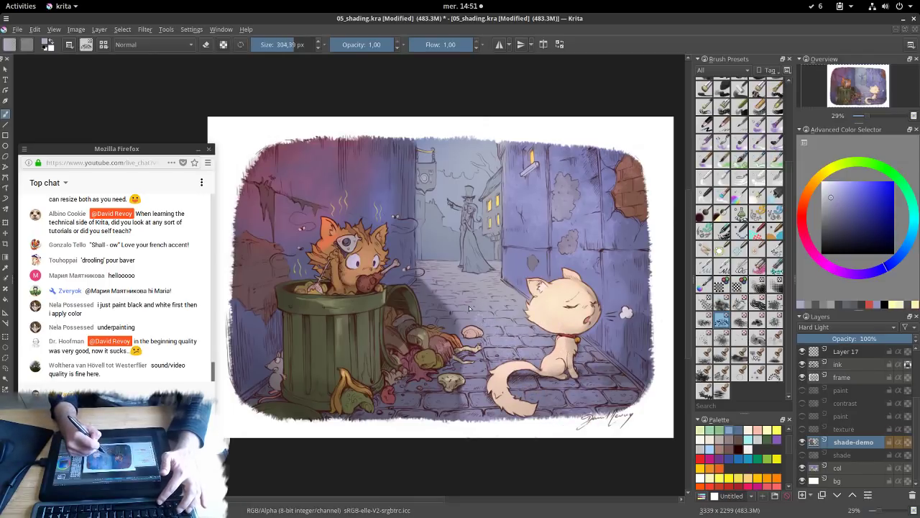
{"action": "left_click", "coordinate": [579, 396], "text": "ctrl"}
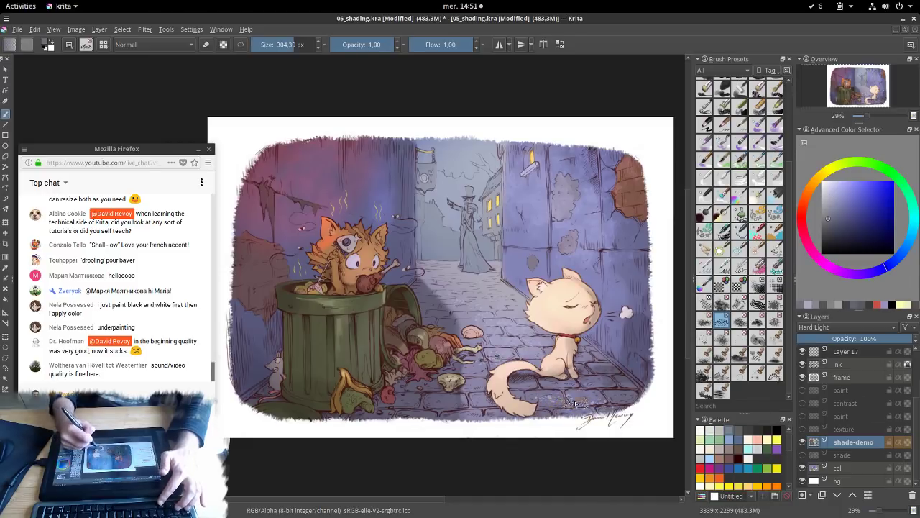
{"action": "left_click_drag", "start_coordinate": [596, 407], "coordinate": [526, 346]}
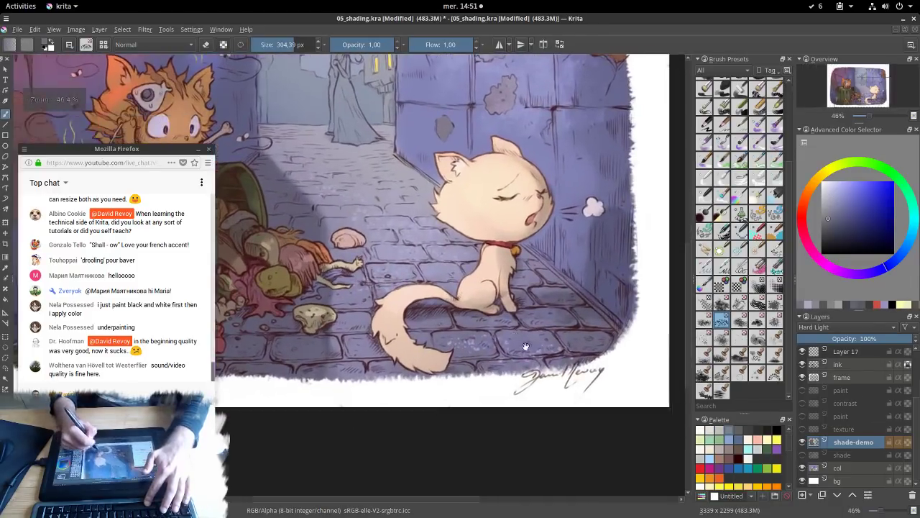
Lower the brush opacity to 0.47, sample a lighter blue-grey and texture the cobblestones around the white cat and below the garbage
{"action": "left_click", "coordinate": [360, 45]}
{"action": "left_click", "coordinate": [478, 351], "text": "ctrl"}
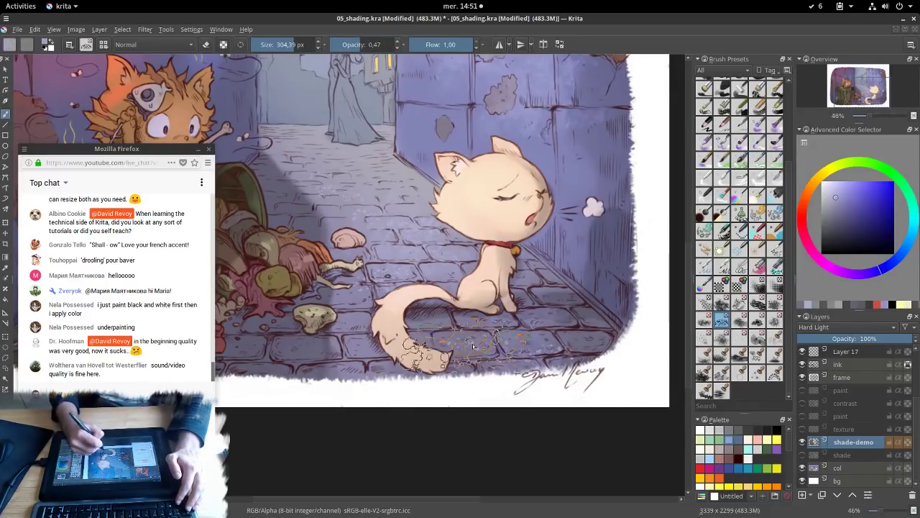
{"action": "mouse_move", "coordinate": [460, 343]}
{"action": "left_mouse_down"}
{"action": "mouse_move", "coordinate": [539, 341]}
{"action": "mouse_move", "coordinate": [470, 330]}
{"action": "mouse_move", "coordinate": [543, 325]}
{"action": "left_mouse_up"}
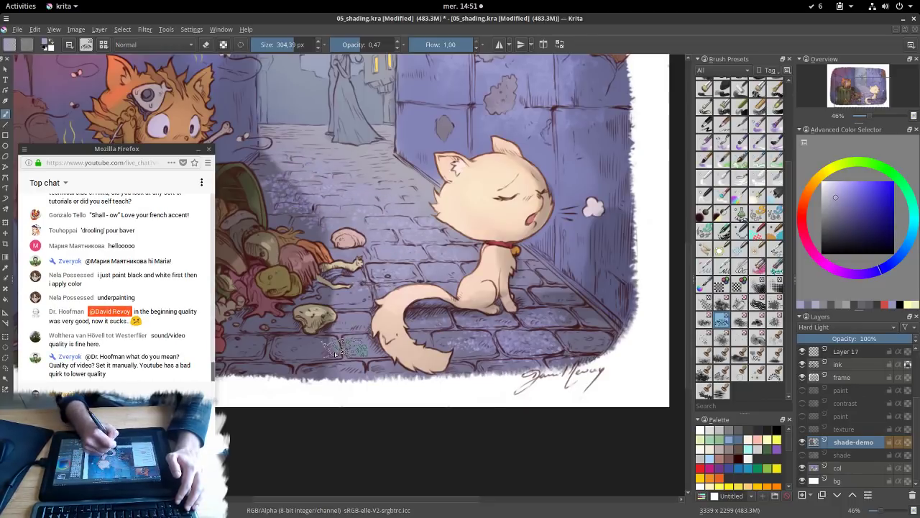
{"action": "left_click_drag", "start_coordinate": [509, 300], "coordinate": [517, 330], "text": "ctrl"}
{"action": "mouse_move", "coordinate": [427, 331]}
{"action": "left_mouse_down"}
{"action": "mouse_move", "coordinate": [457, 351]}
{"action": "mouse_move", "coordinate": [431, 340]}
{"action": "left_mouse_up"}
{"action": "left_click_drag", "start_coordinate": [372, 318], "coordinate": [402, 330]}
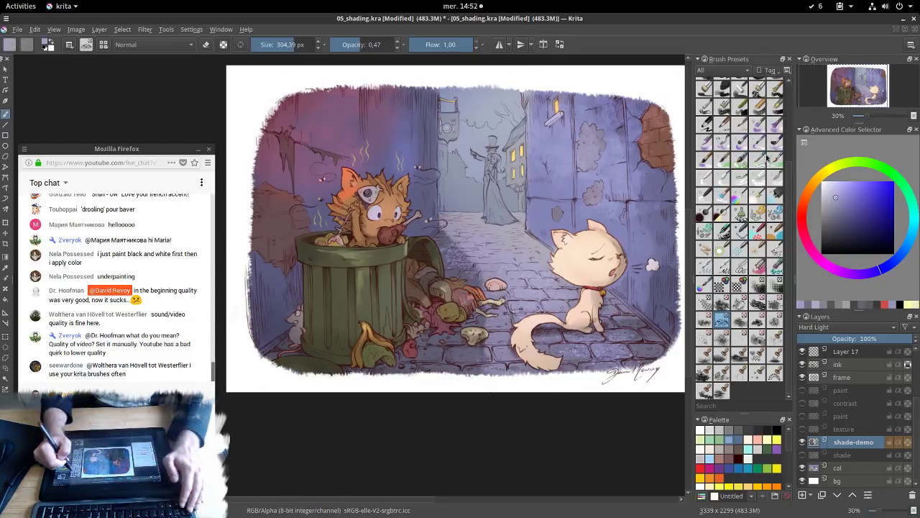
Try the 90 px and 60 px brush presets and look over the alley scene as a whole
{"action": "left_click", "coordinate": [704, 177]}
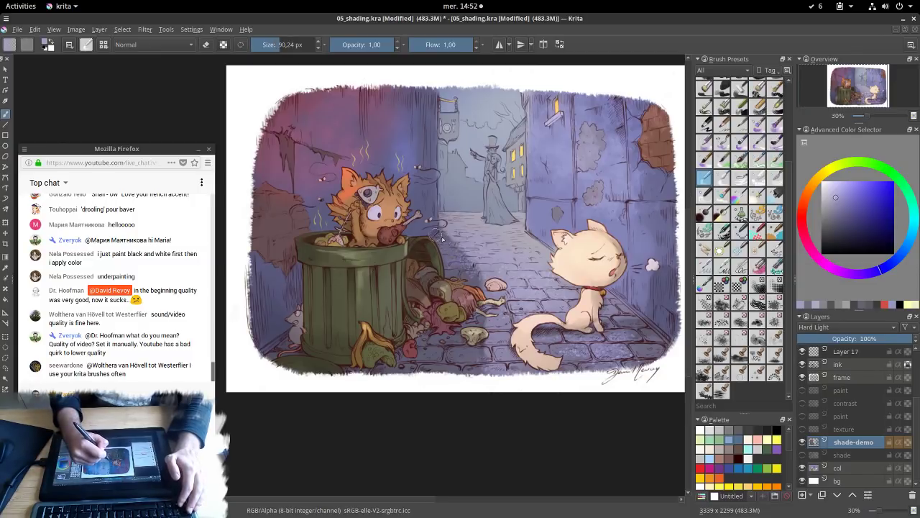
{"action": "left_click", "coordinate": [775, 142]}
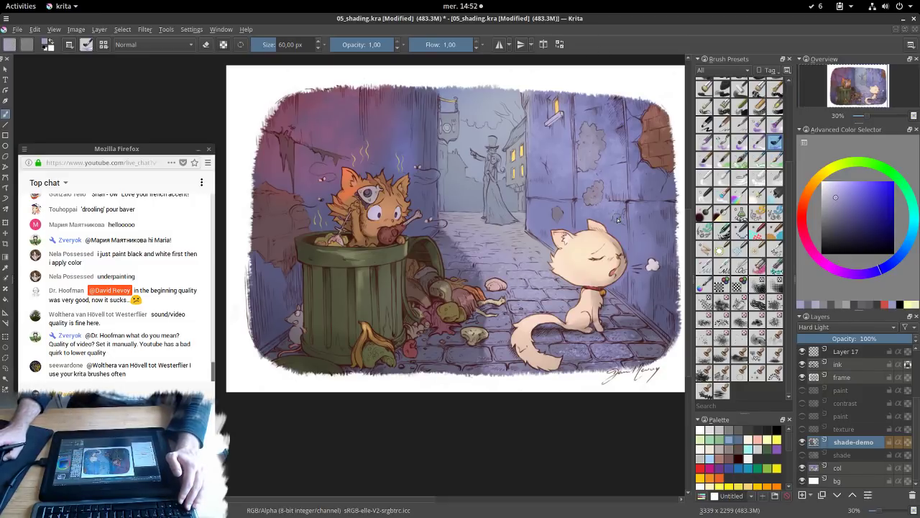
{"action": "scroll", "coordinate": [610, 189], "scroll_direction": "up", "scroll_amount": 2}
{"action": "scroll", "coordinate": [608, 184], "scroll_direction": "down", "scroll_amount": 2}
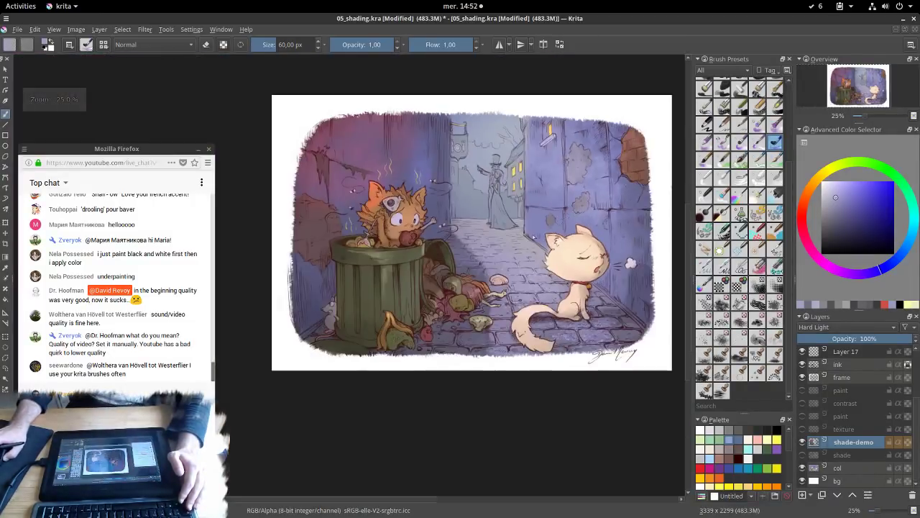
{"action": "scroll", "coordinate": [440, 246], "scroll_direction": "up", "scroll_amount": 1}
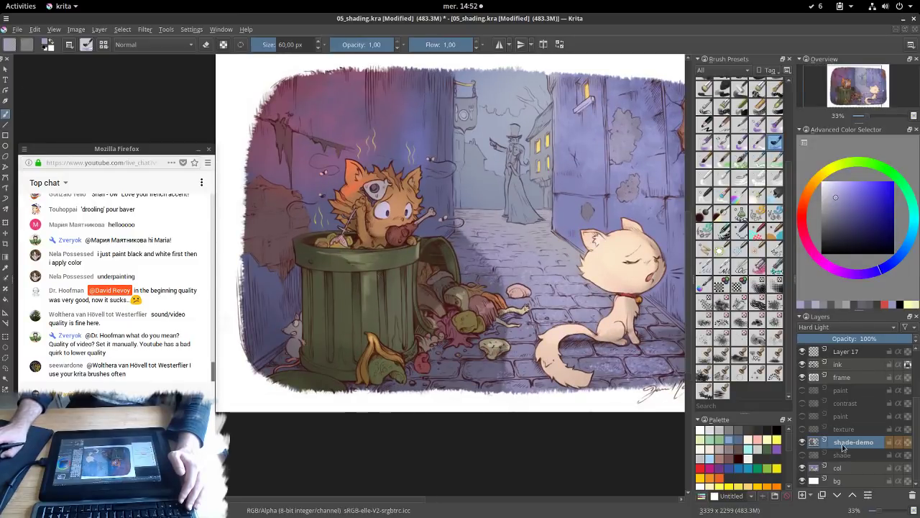
Hide the shade-demo layer, show the finished shade layer instead and make it active
{"action": "left_click", "coordinate": [802, 441]}
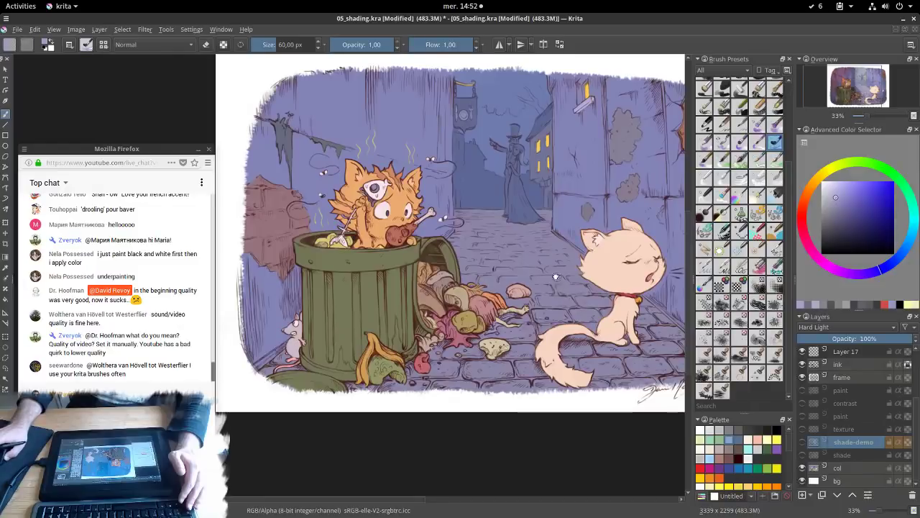
{"action": "left_click_drag", "start_coordinate": [558, 286], "coordinate": [515, 284]}
{"action": "left_click", "coordinate": [802, 455]}
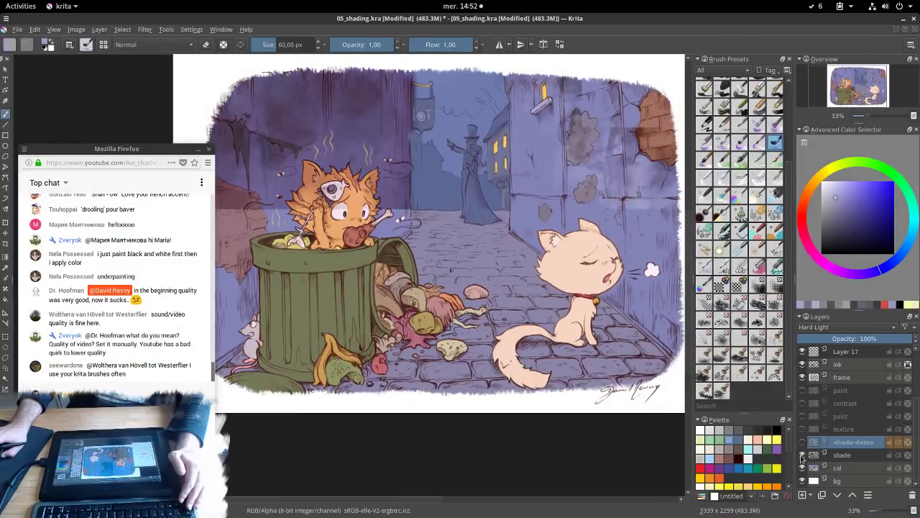
{"action": "left_click", "coordinate": [845, 456]}
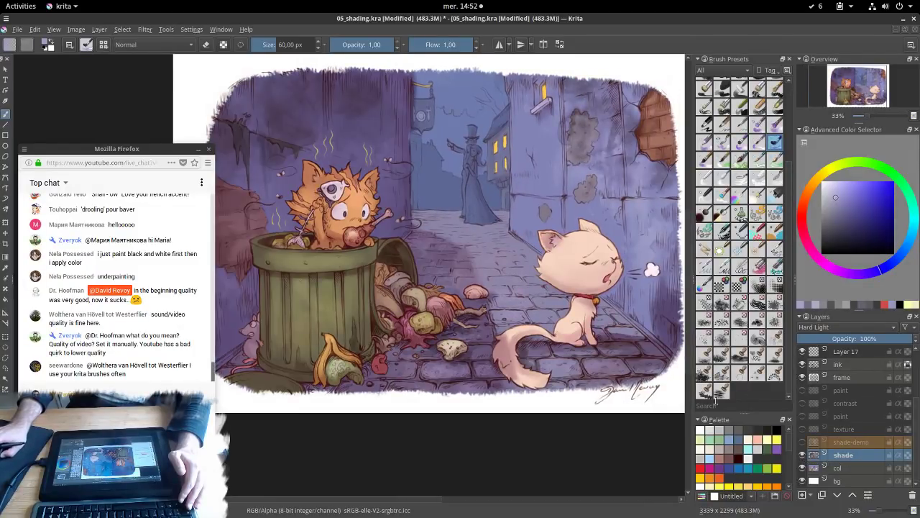
Pick the 220 px brush, enlarge it to about 478 px and paint dark greys on the wall above the orange cat
{"action": "left_click_drag", "start_coordinate": [328, 146], "coordinate": [380, 162]}
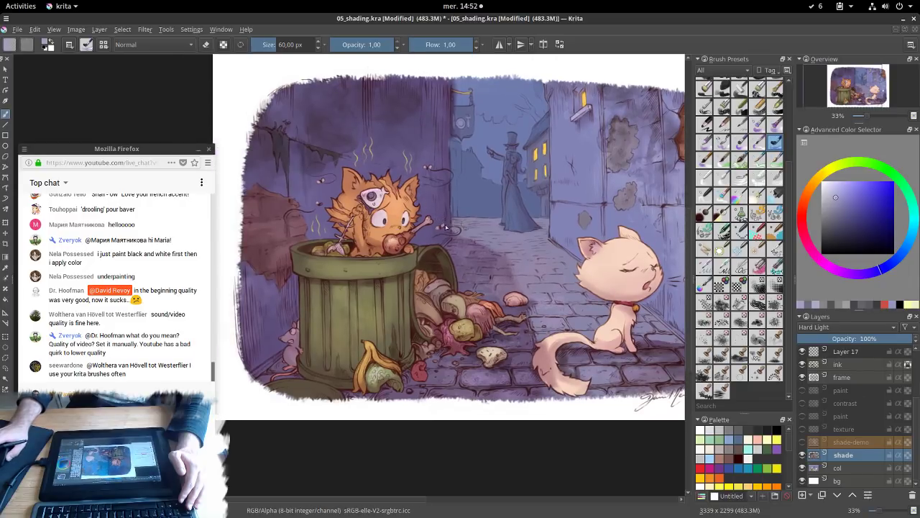
{"action": "scroll", "coordinate": [381, 245], "scroll_direction": "up", "scroll_amount": 3}
{"action": "scroll", "coordinate": [540, 205], "scroll_direction": "down", "scroll_amount": 2}
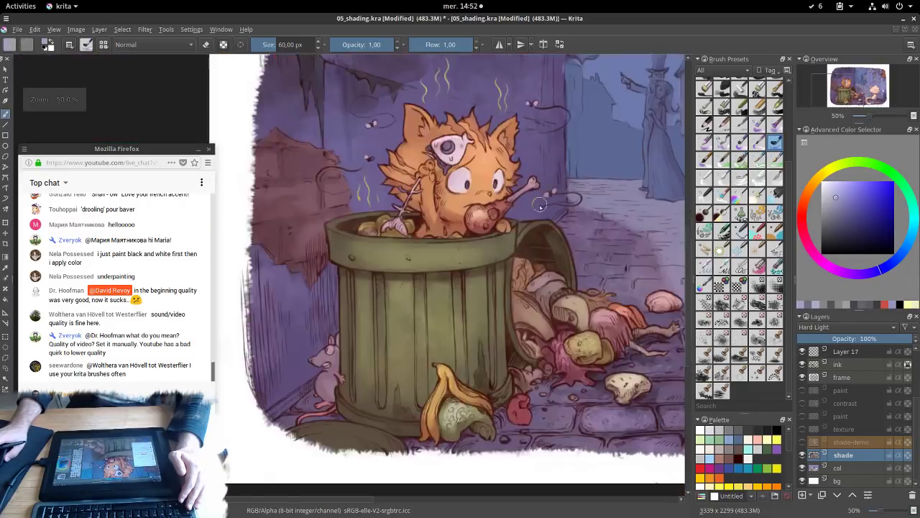
{"action": "scroll", "coordinate": [540, 206], "scroll_direction": "down", "scroll_amount": 2}
{"action": "scroll", "coordinate": [478, 130], "scroll_direction": "up", "scroll_amount": 2}
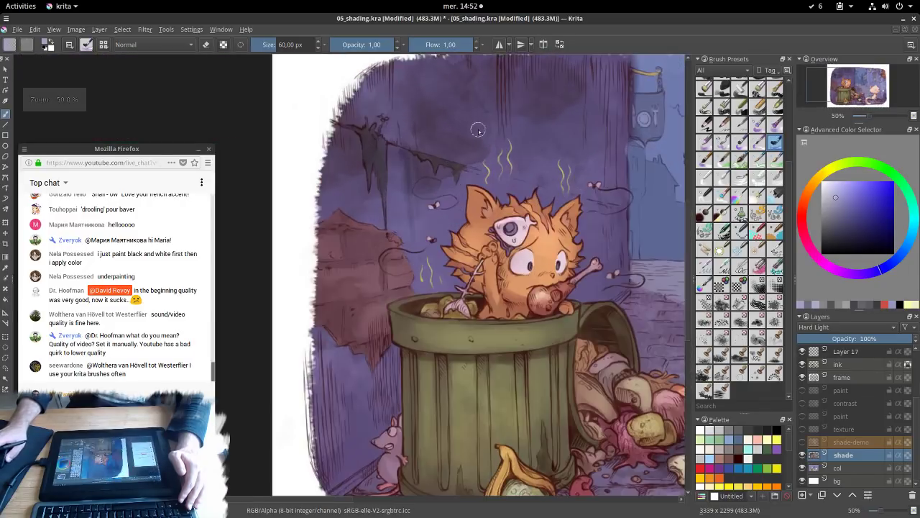
{"action": "left_click_drag", "start_coordinate": [519, 159], "coordinate": [498, 199]}
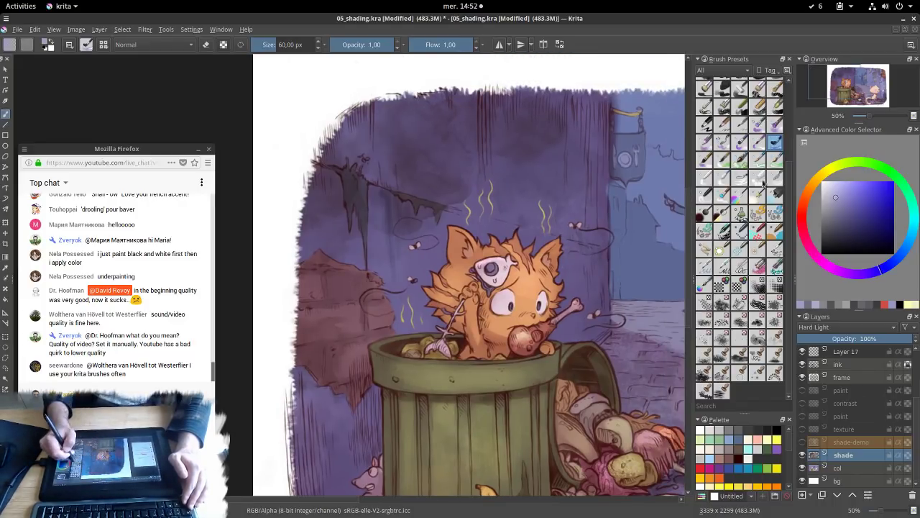
{"action": "left_click", "coordinate": [741, 160]}
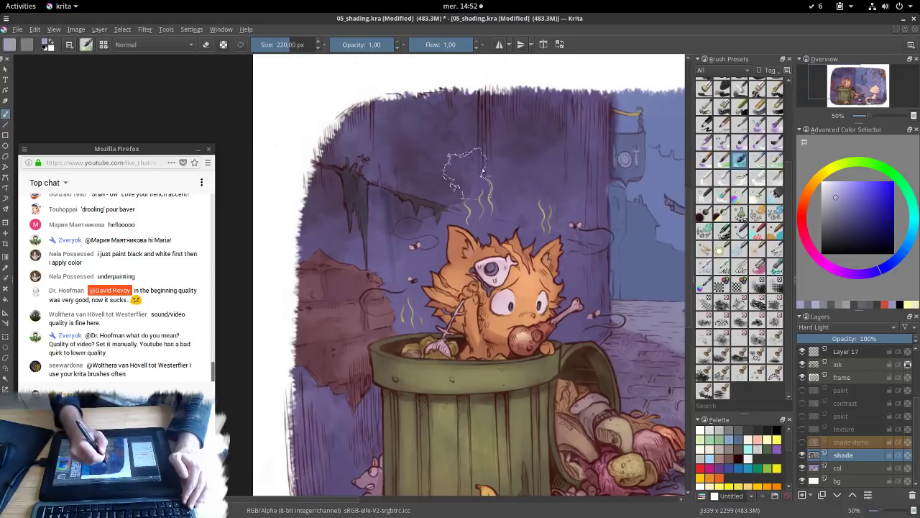
{"action": "left_click", "coordinate": [835, 228]}
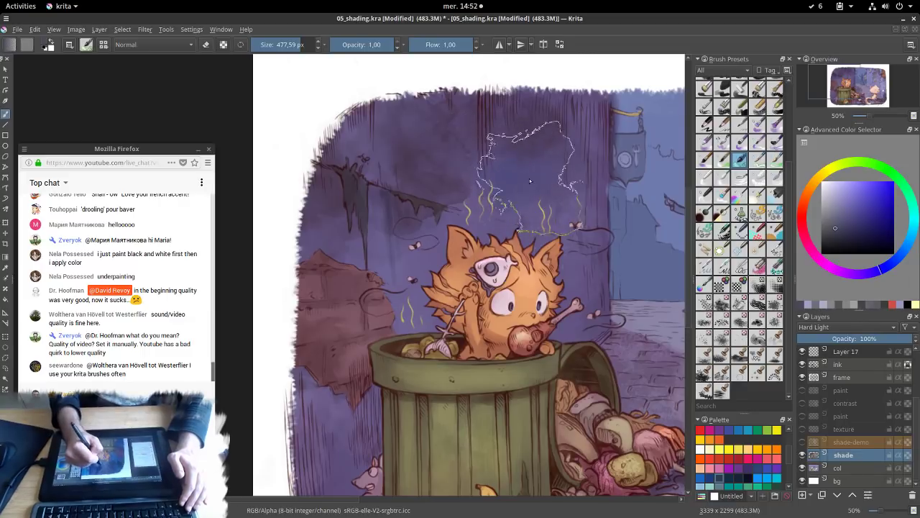
{"action": "left_click", "coordinate": [821, 242]}
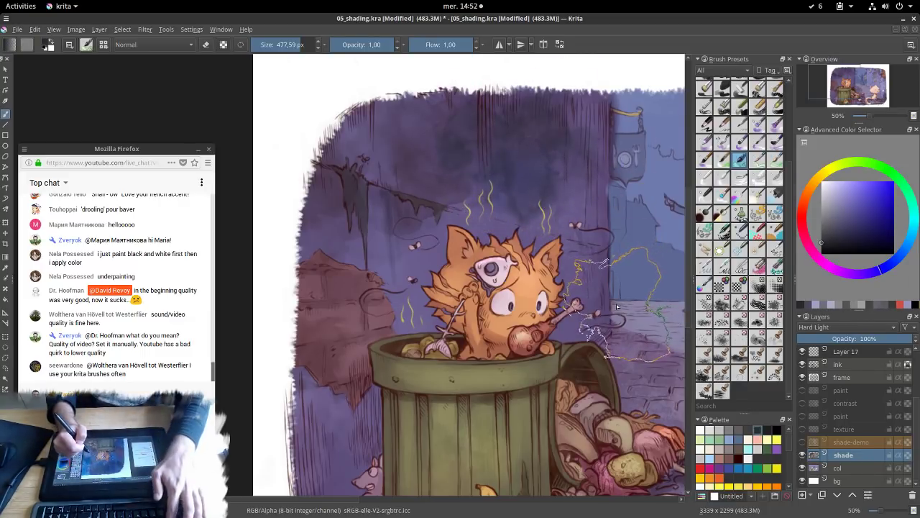
Shift the brush hue to pinkish red and paint a muted dark tone on the wall above the orange cat
{"action": "left_click", "coordinate": [804, 234]}
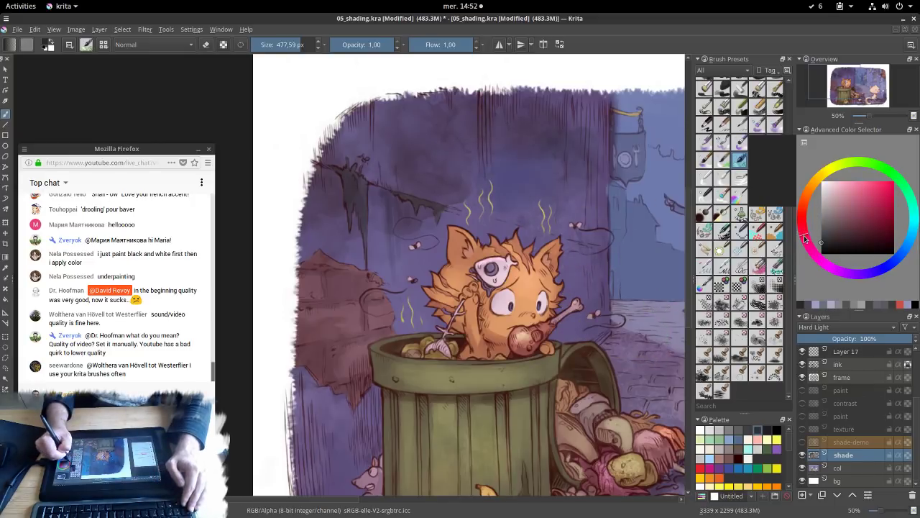
{"action": "mouse_move", "coordinate": [525, 155]}
{"action": "left_mouse_down"}
{"action": "mouse_move", "coordinate": [509, 193]}
{"action": "mouse_move", "coordinate": [535, 203]}
{"action": "mouse_move", "coordinate": [569, 189]}
{"action": "mouse_move", "coordinate": [584, 128]}
{"action": "mouse_move", "coordinate": [608, 115]}
{"action": "left_mouse_up"}
{"action": "mouse_move", "coordinate": [586, 328]}
{"action": "left_mouse_down"}
{"action": "mouse_move", "coordinate": [481, 298]}
{"action": "mouse_move", "coordinate": [426, 318]}
{"action": "left_mouse_up"}
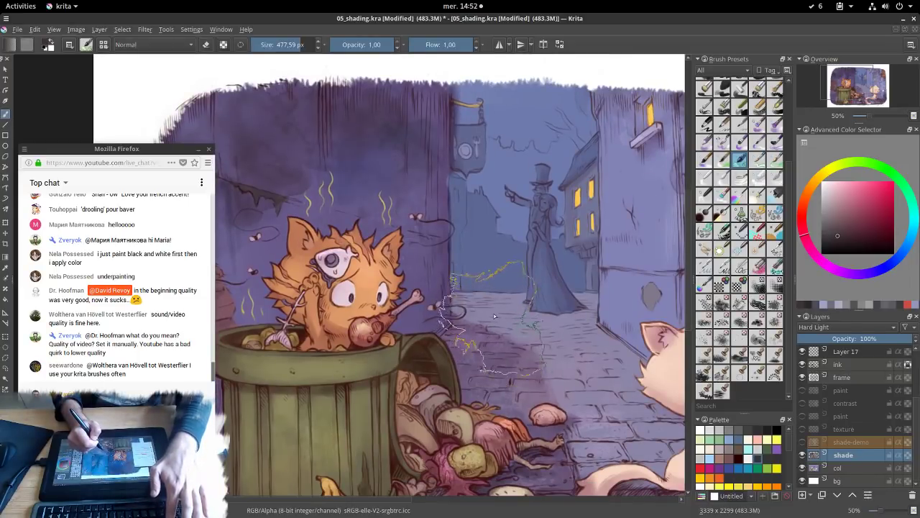
{"action": "key", "text": "minus"}
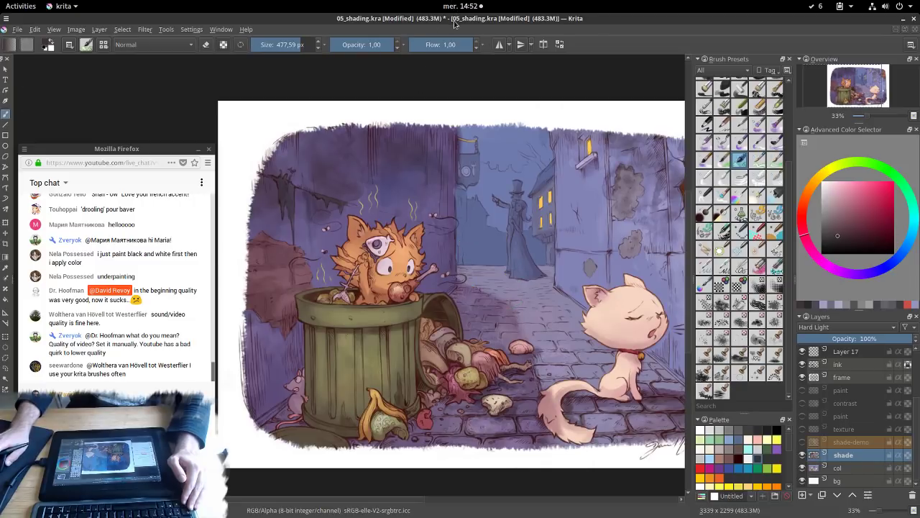
Examine the shade layer's rendering up close on the cracked wall, the silhouettes, the white cat and the paving
{"action": "mouse_move", "coordinate": [491, 180]}
{"action": "left_mouse_down"}
{"action": "mouse_move", "coordinate": [443, 170]}
{"action": "mouse_move", "coordinate": [460, 162]}
{"action": "left_mouse_up"}
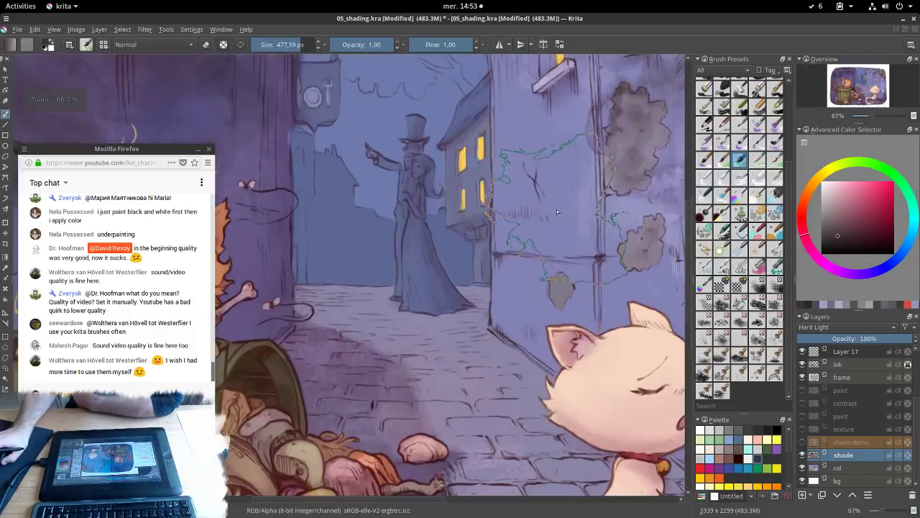
{"action": "scroll", "coordinate": [556, 209], "scroll_direction": "up", "scroll_amount": 1}
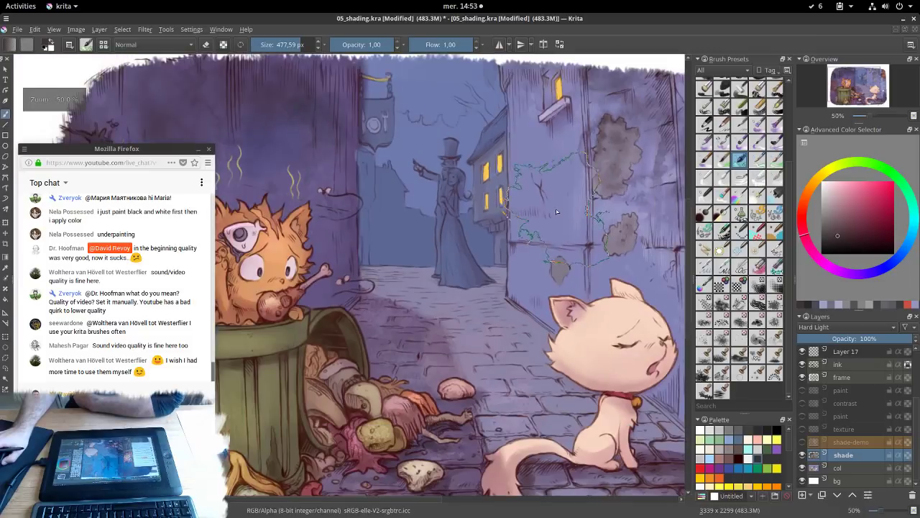
{"action": "scroll", "coordinate": [557, 212], "scroll_direction": "down", "scroll_amount": 1}
{"action": "left_click_drag", "start_coordinate": [604, 298], "coordinate": [557, 302]}
{"action": "scroll", "coordinate": [669, 261], "scroll_direction": "up", "scroll_amount": 2}
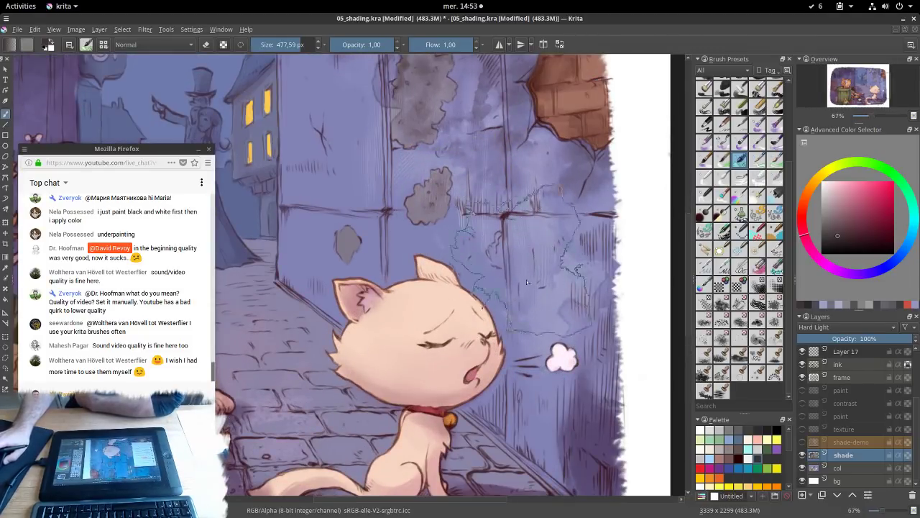
{"action": "scroll", "coordinate": [569, 283], "scroll_direction": "up", "scroll_amount": 1}
{"action": "left_click_drag", "start_coordinate": [349, 144], "coordinate": [530, 196]}
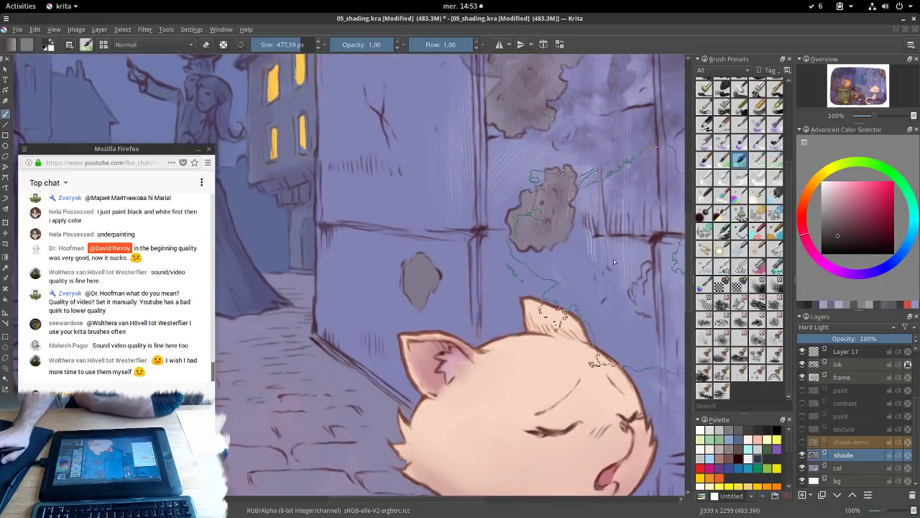
{"action": "scroll", "coordinate": [424, 302], "scroll_direction": "down", "scroll_amount": 3}
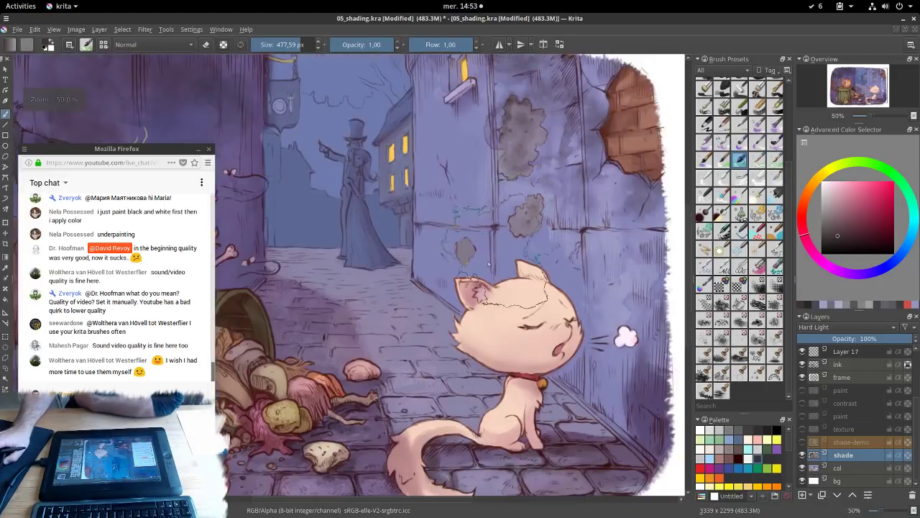
{"action": "mouse_move", "coordinate": [394, 298]}
{"action": "left_mouse_down"}
{"action": "mouse_move", "coordinate": [440, 292]}
{"action": "mouse_move", "coordinate": [453, 274]}
{"action": "left_mouse_up"}
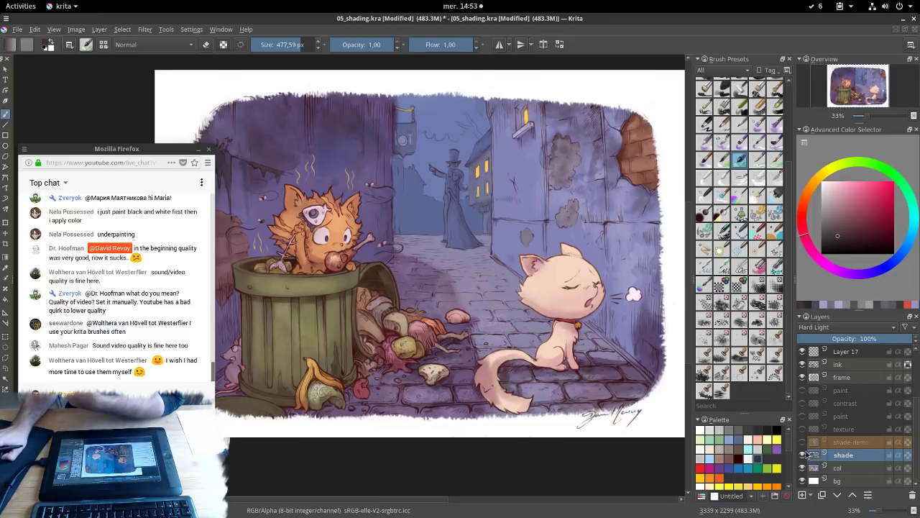
Compare the flat colours, the shade-demo layer and the shade layer in turn, ending with only the shade layer shown
{"action": "left_click", "coordinate": [802, 455]}
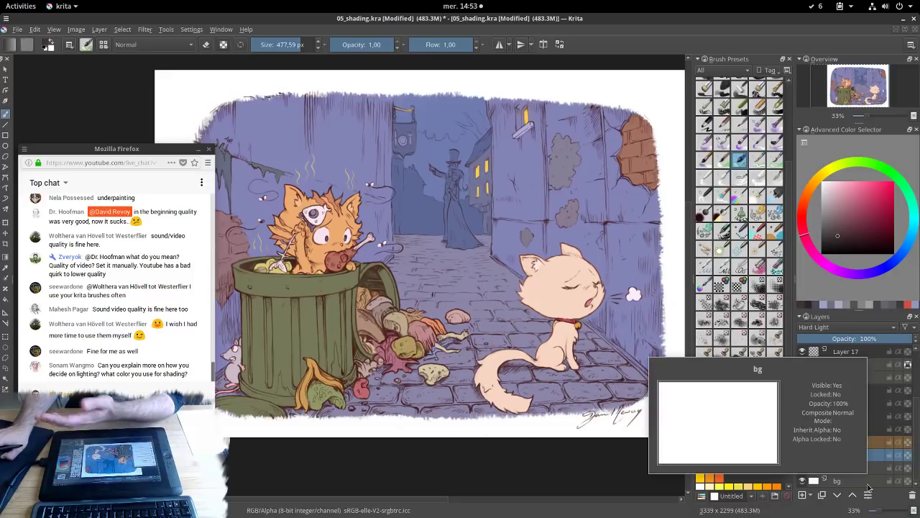
{"action": "left_click", "coordinate": [803, 442]}
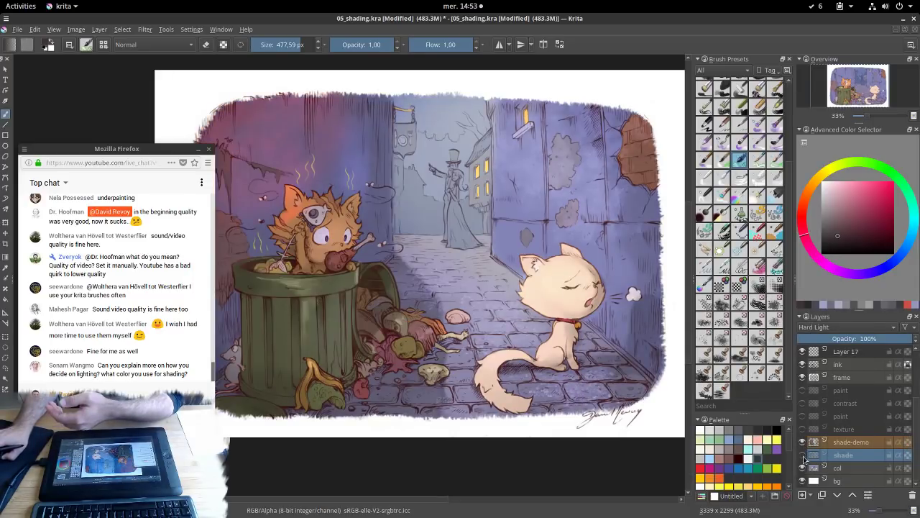
{"action": "left_click", "coordinate": [803, 455]}
{"action": "left_click", "coordinate": [802, 442]}
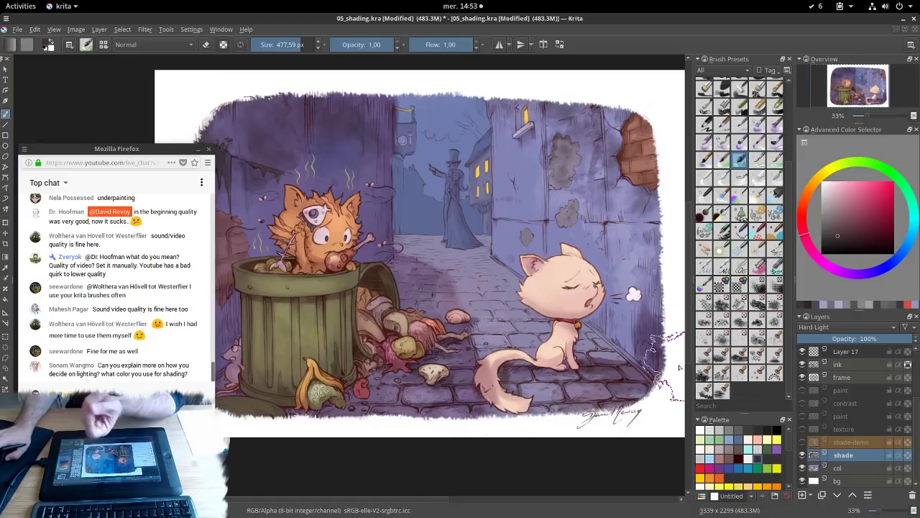
Select the soft-light texture layer and toggle its visibility to compare, leaving it shown over the shading
{"action": "left_click", "coordinate": [856, 429]}
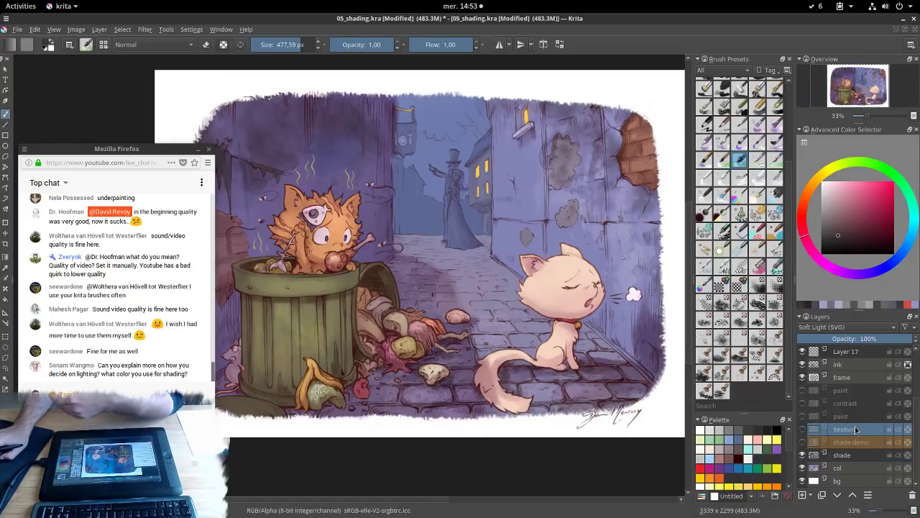
{"action": "left_click", "coordinate": [802, 429]}
{"action": "left_click", "coordinate": [803, 429]}
{"action": "left_click", "coordinate": [803, 430]}
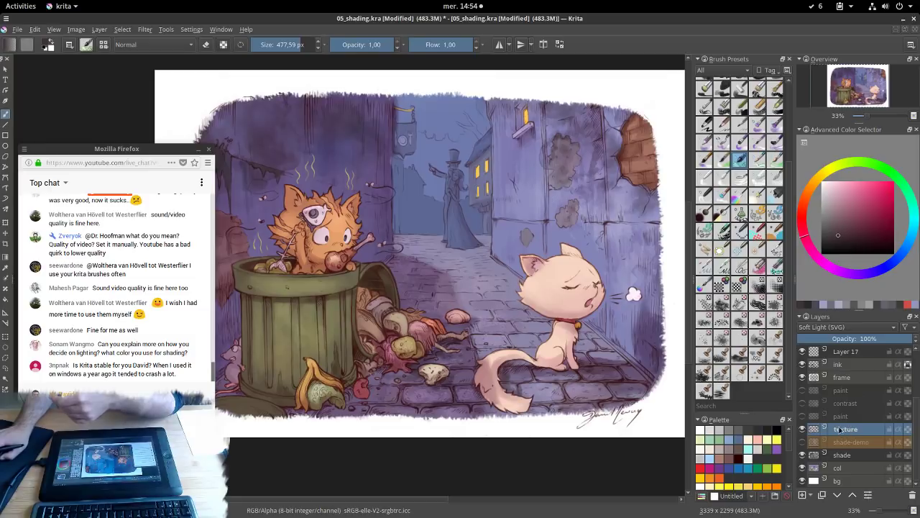
Select the paint layer directly above the texture layer and toggle its visibility to compare the painting with and without it
{"action": "mouse_move", "coordinate": [846, 432]}
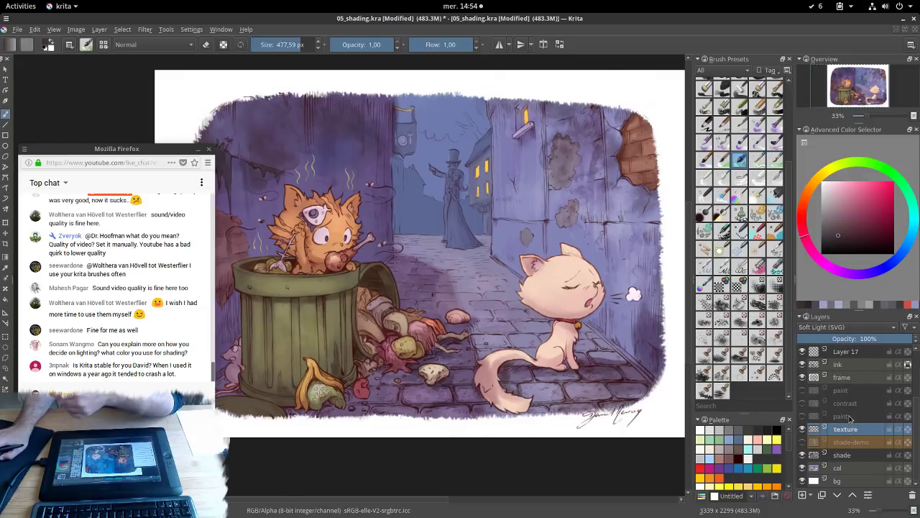
{"action": "left_click", "coordinate": [844, 417]}
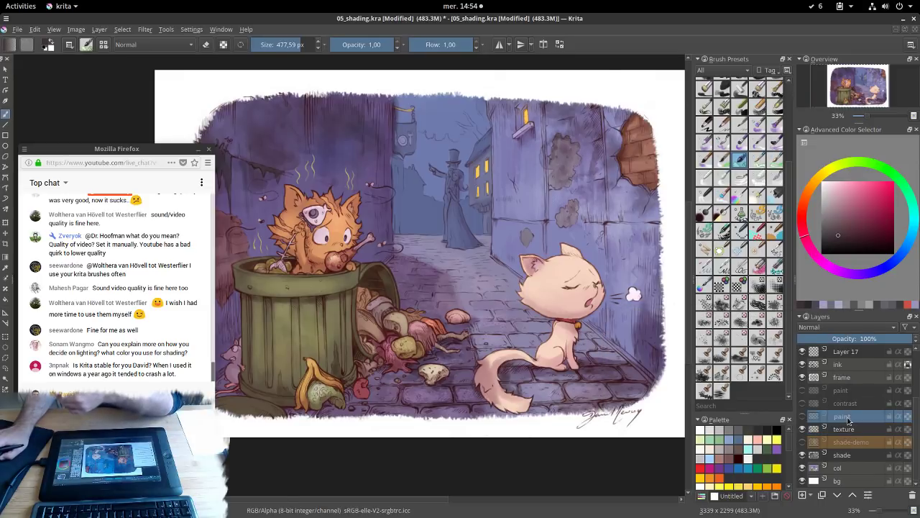
{"action": "left_click", "coordinate": [803, 416]}
{"action": "left_click", "coordinate": [803, 416]}
{"action": "left_click", "coordinate": [803, 417]}
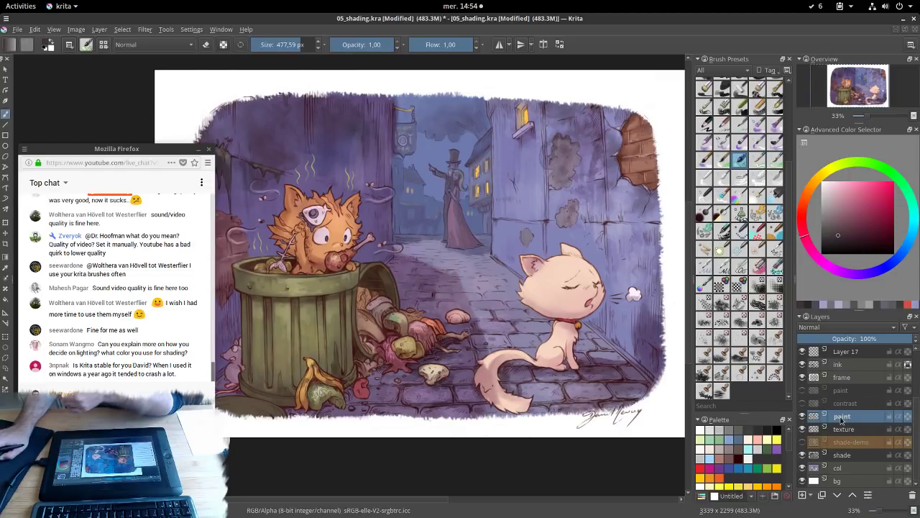
{"action": "mouse_move", "coordinate": [842, 420]}
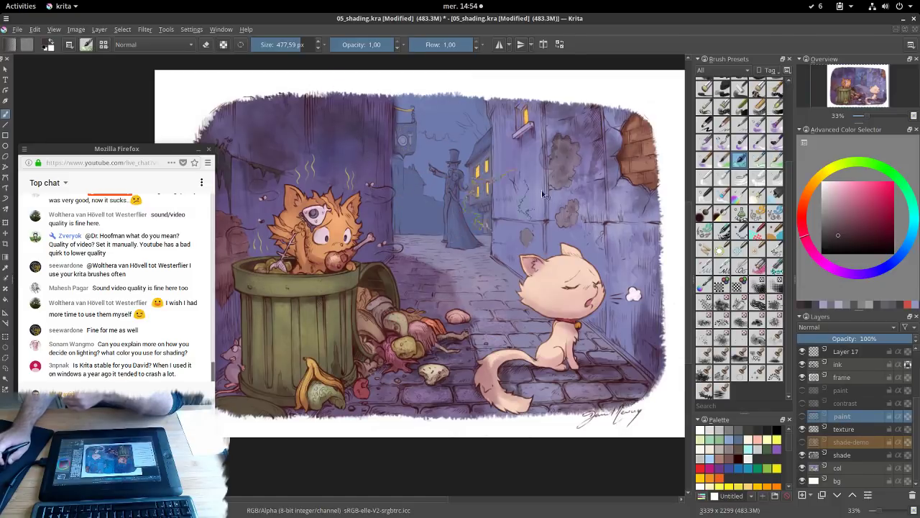
Examine the background couple and the white cat without the lower paint layer, and show the layer again
{"action": "scroll", "coordinate": [371, 158], "scroll_direction": "up", "scroll_amount": 2}
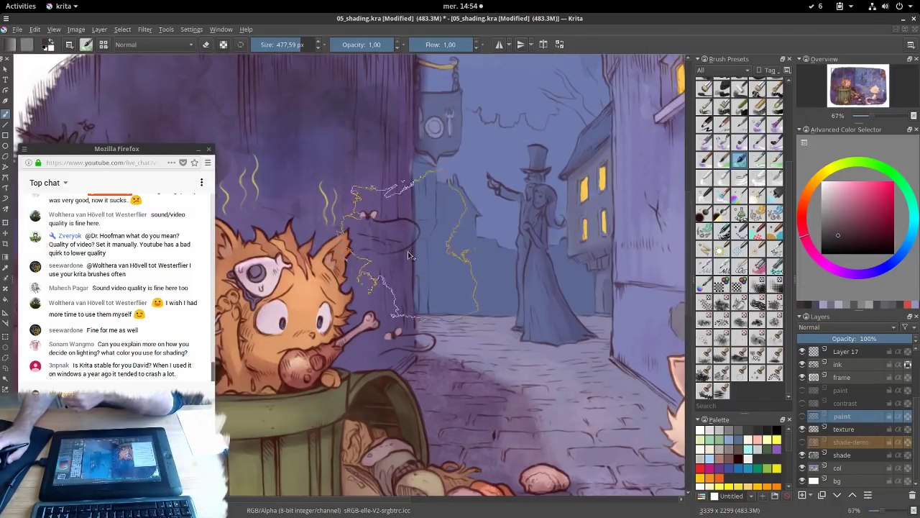
{"action": "scroll", "coordinate": [601, 335], "scroll_direction": "down", "scroll_amount": 1}
{"action": "left_click_drag", "start_coordinate": [538, 357], "coordinate": [343, 288]}
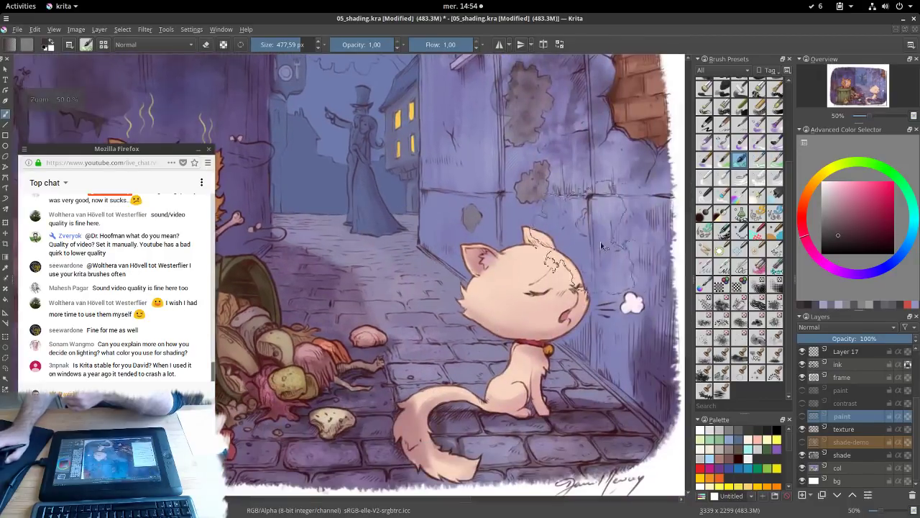
{"action": "left_click", "coordinate": [803, 417]}
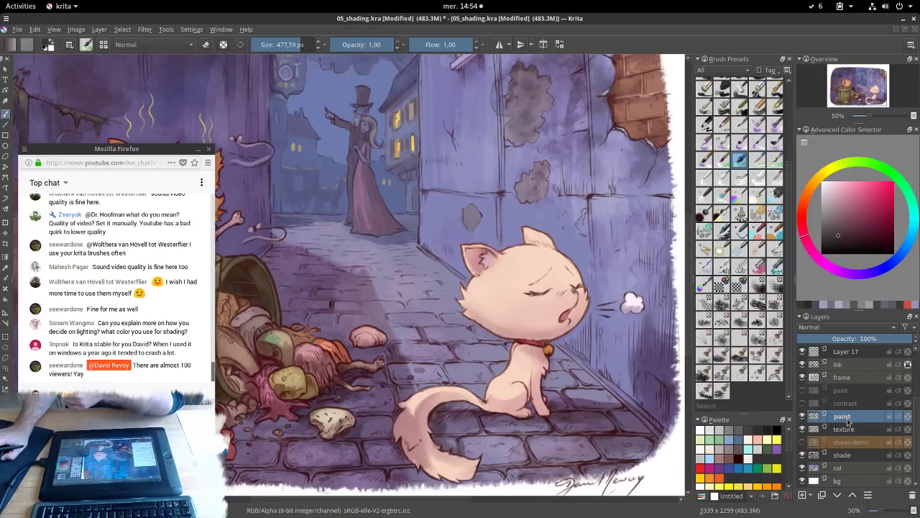
Choose the 15 px brush preset and sample muted lilac and darker purple tones from the lit and shadowed paving
{"action": "left_click_drag", "start_coordinate": [381, 279], "coordinate": [578, 319]}
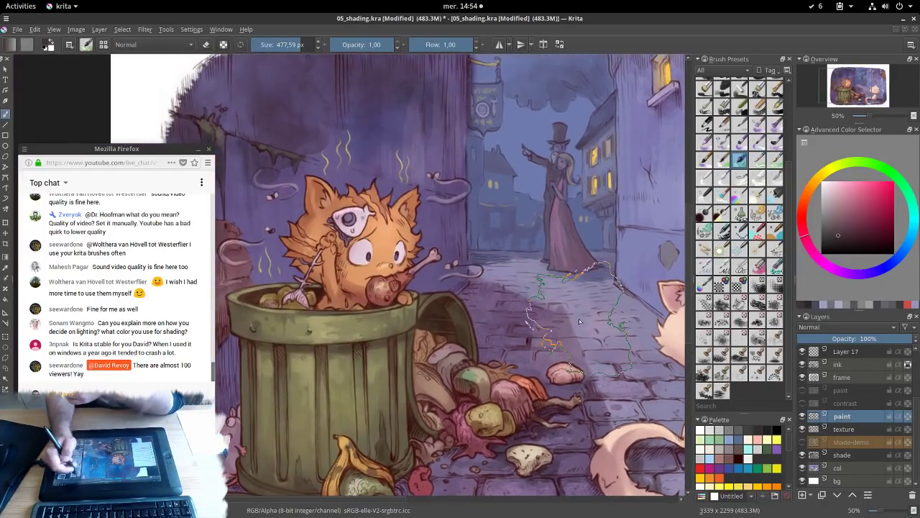
{"action": "left_click", "coordinate": [757, 141]}
{"action": "left_click", "coordinate": [837, 205]}
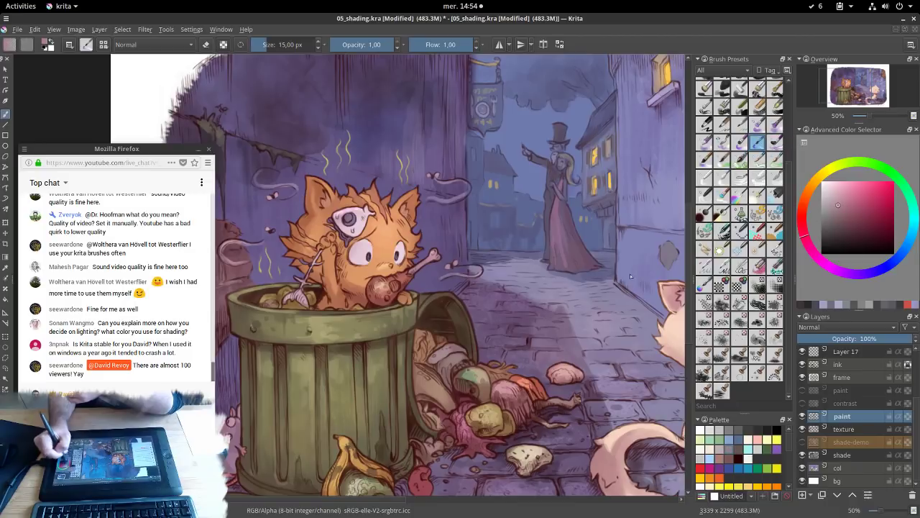
{"action": "left_click", "coordinate": [573, 299], "text": "ctrl"}
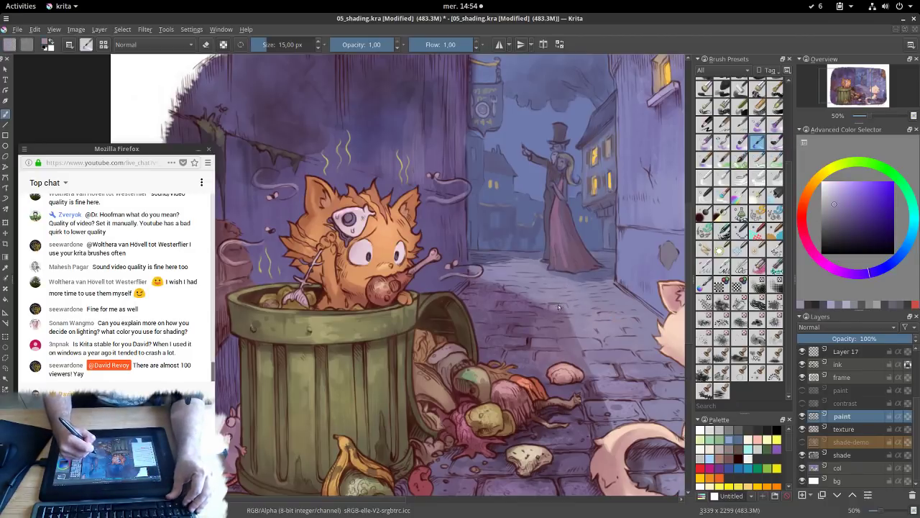
{"action": "left_click", "coordinate": [568, 329], "text": "ctrl"}
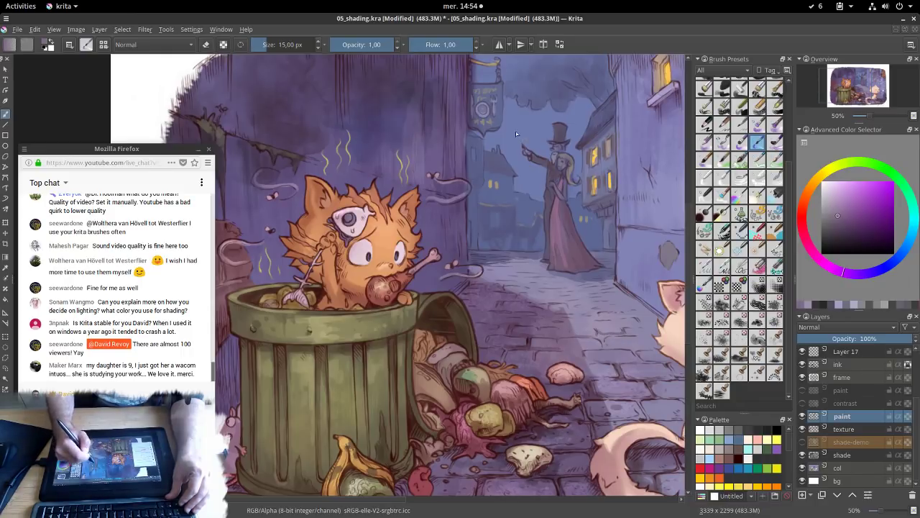
Toggle the lower paint layer's visibility to compare its overpainting around the trash can, ending with the layer shown
{"action": "left_click_drag", "start_coordinate": [452, 324], "coordinate": [487, 261]}
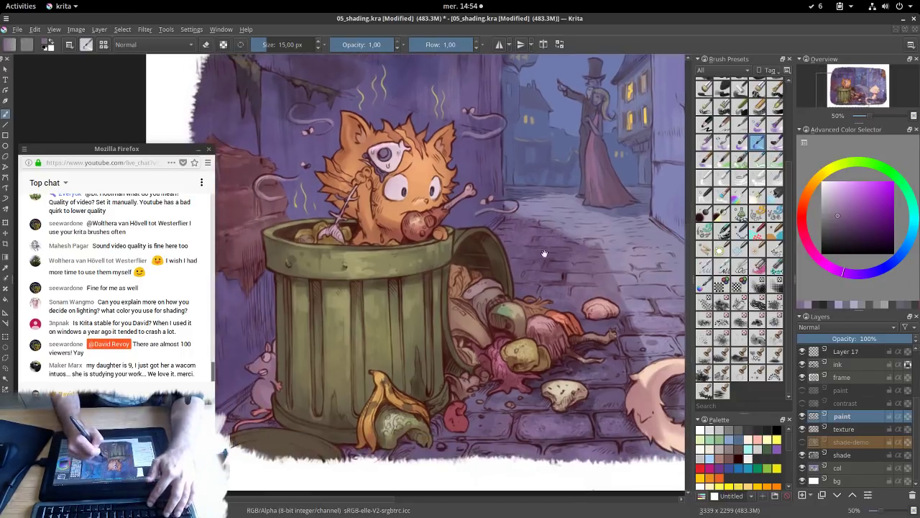
{"action": "left_click", "coordinate": [803, 415]}
{"action": "left_click", "coordinate": [802, 416]}
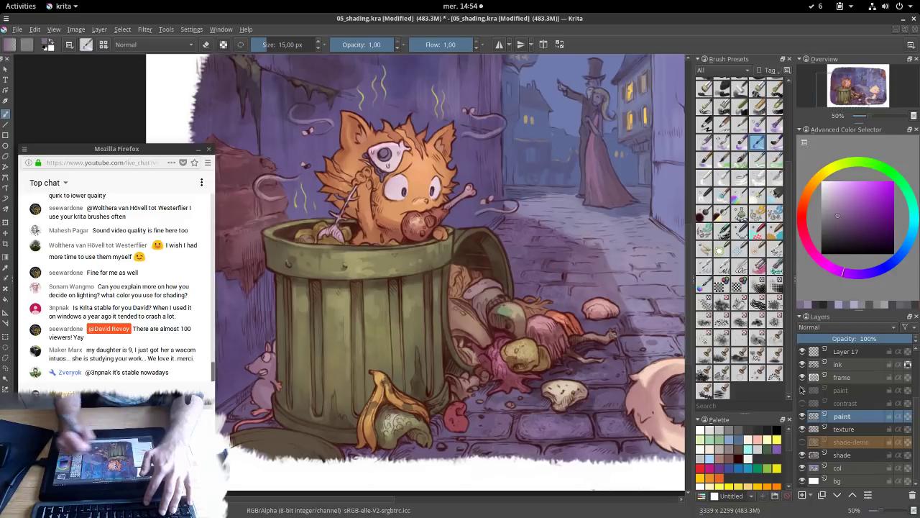
{"action": "left_click", "coordinate": [802, 417]}
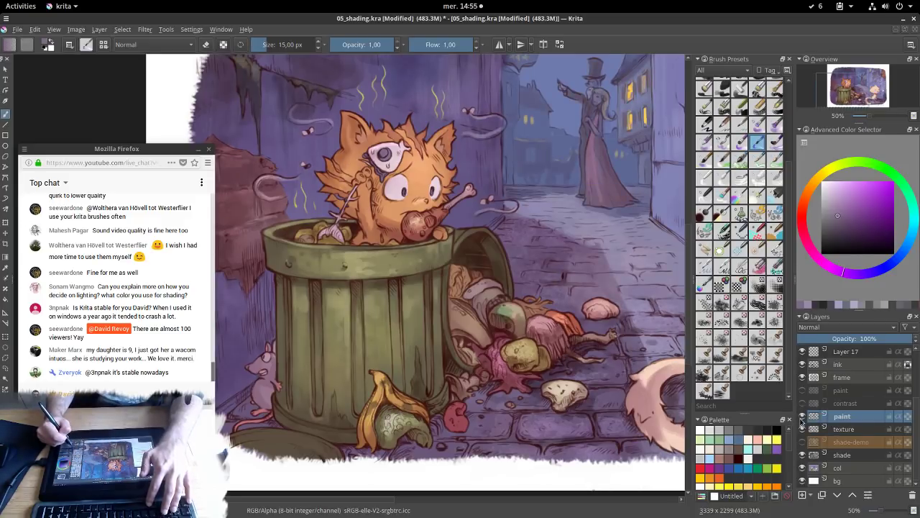
{"action": "left_click", "coordinate": [802, 417]}
{"action": "left_click", "coordinate": [802, 416]}
Examine the overpainted orange cat and white cat up close, and select the ink layer
{"action": "left_click_drag", "start_coordinate": [542, 260], "coordinate": [503, 296]}
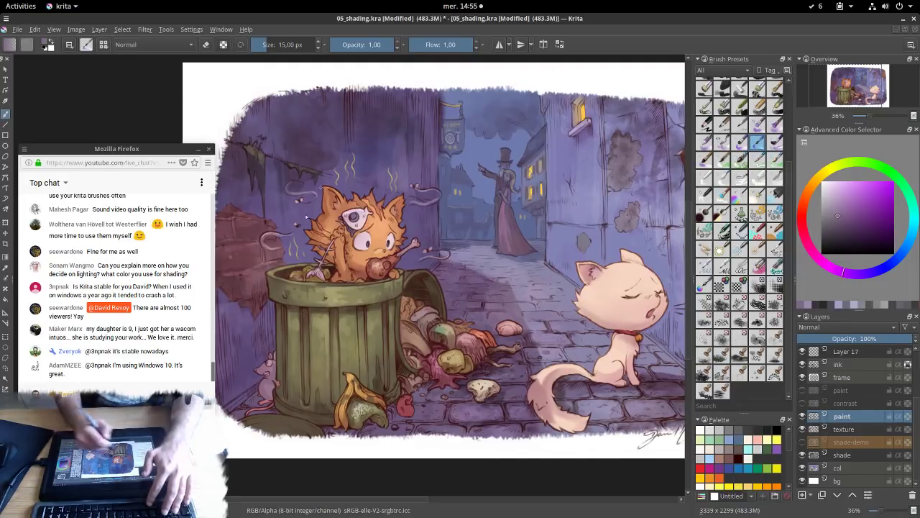
{"action": "mouse_move", "coordinate": [309, 232]}
{"action": "left_mouse_down"}
{"action": "mouse_move", "coordinate": [371, 244]}
{"action": "mouse_move", "coordinate": [430, 280]}
{"action": "mouse_move", "coordinate": [388, 223]}
{"action": "left_mouse_up"}
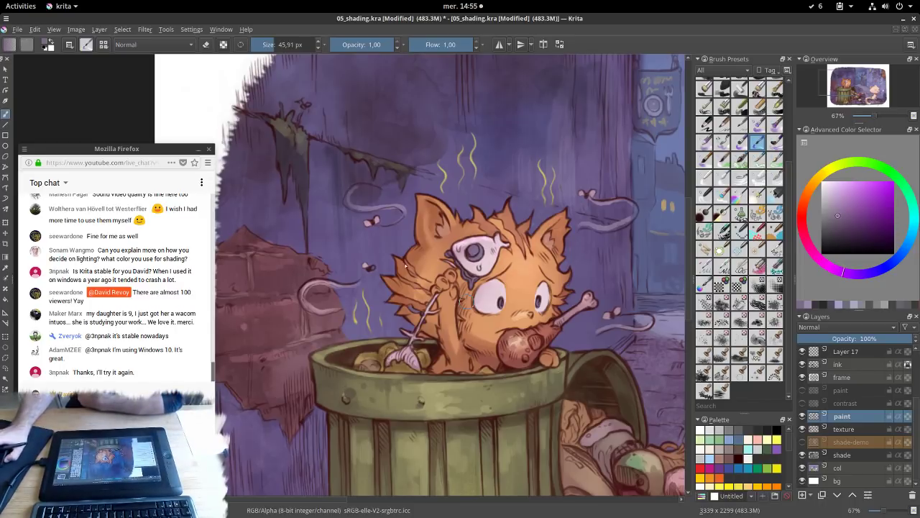
{"action": "left_click_drag", "start_coordinate": [607, 189], "coordinate": [183, 81]}
{"action": "left_click", "coordinate": [846, 366]}
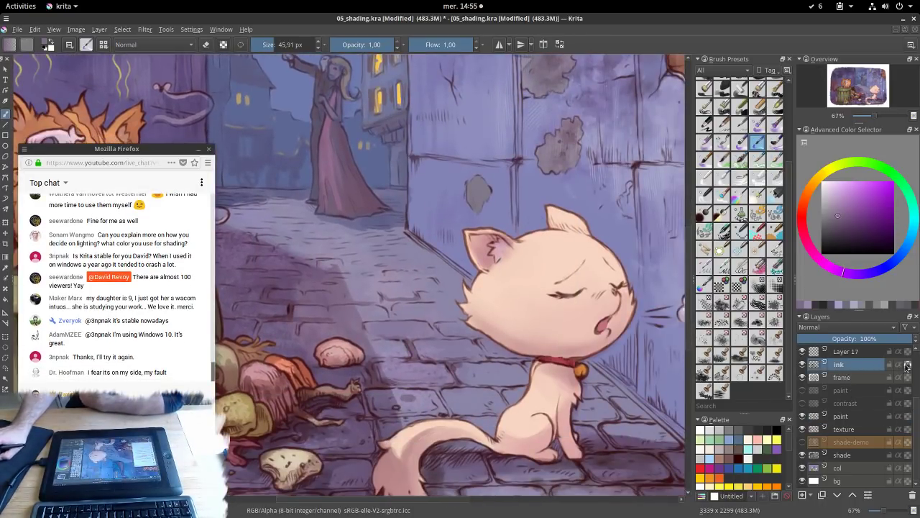
{"action": "mouse_move", "coordinate": [907, 367]}
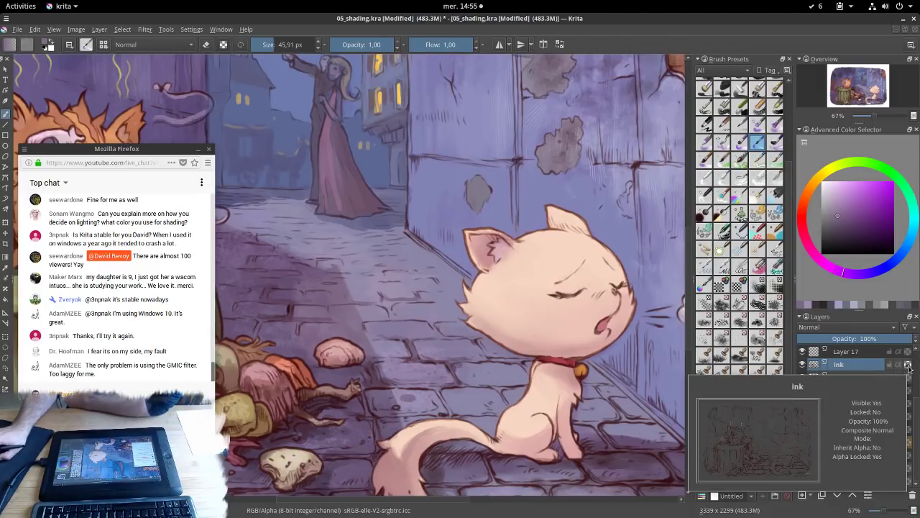
{"action": "right_click", "coordinate": [842, 365]}
{"action": "left_click", "coordinate": [825, 359]}
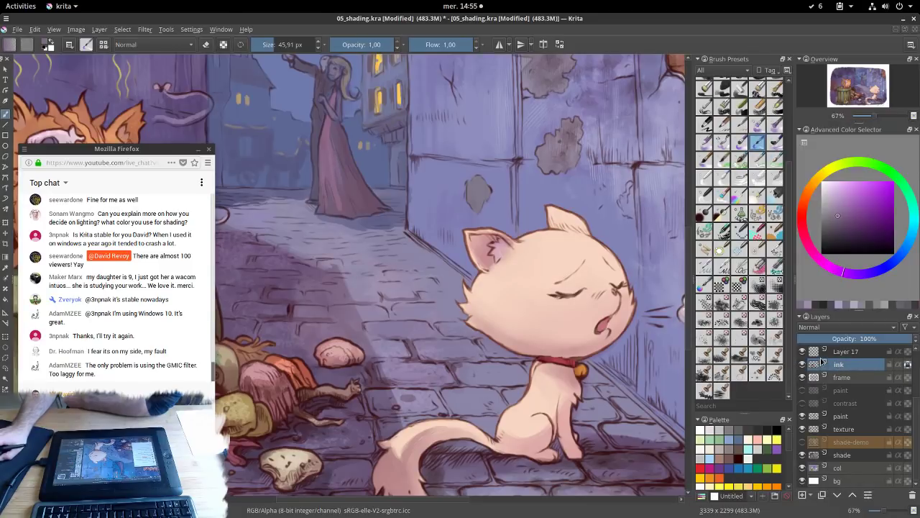
{"action": "right_click", "coordinate": [835, 368]}
{"action": "left_click", "coordinate": [824, 351]}
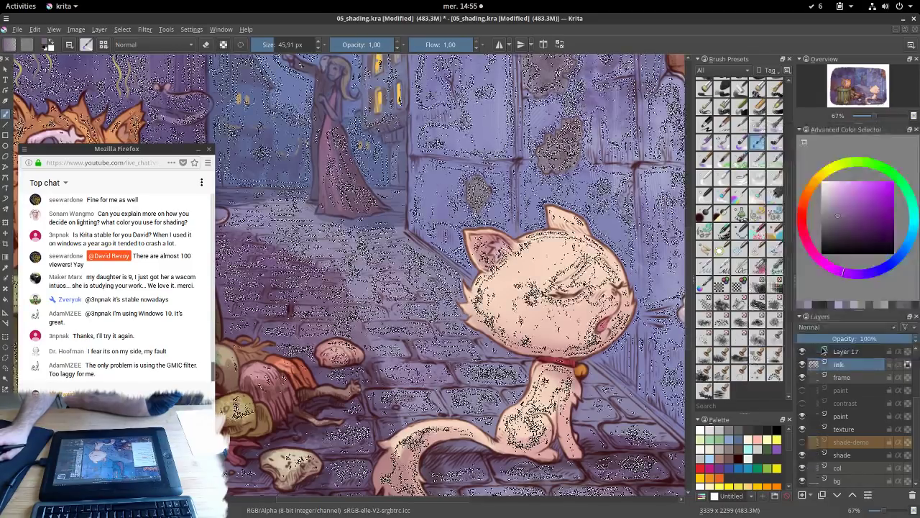
{"action": "right_click", "coordinate": [846, 369]}
{"action": "left_click", "coordinate": [825, 350]}
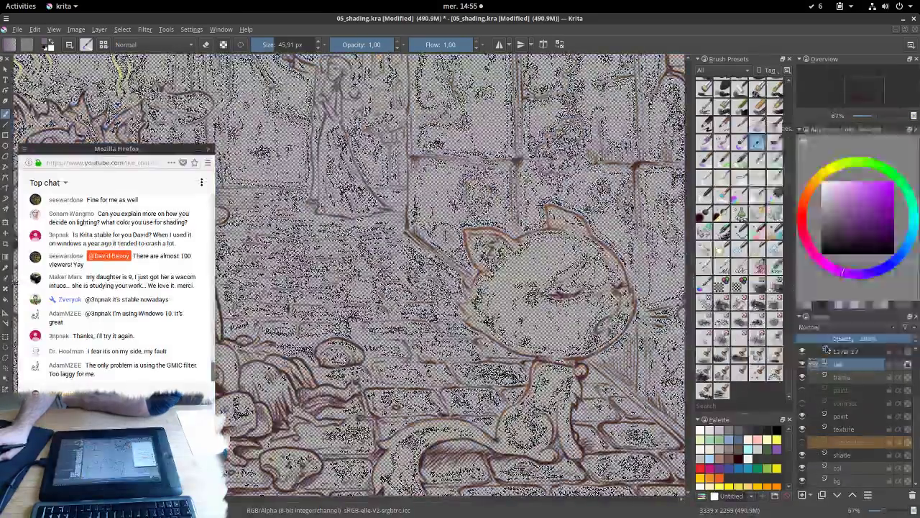
{"action": "right_click", "coordinate": [844, 368]}
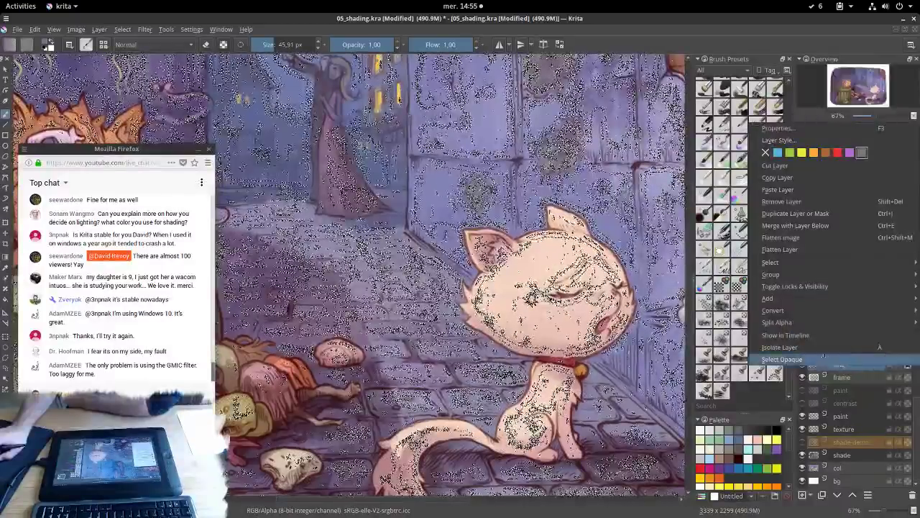
{"action": "left_click", "coordinate": [822, 351]}
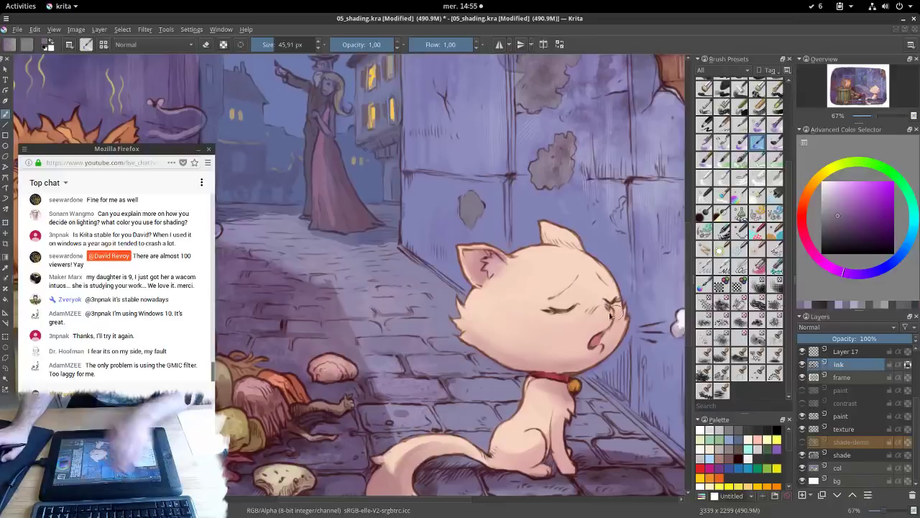
Isolate the ink layer to show only its line art, framed on the white cat's head
{"action": "scroll", "coordinate": [598, 282], "scroll_direction": "up", "scroll_amount": 1}
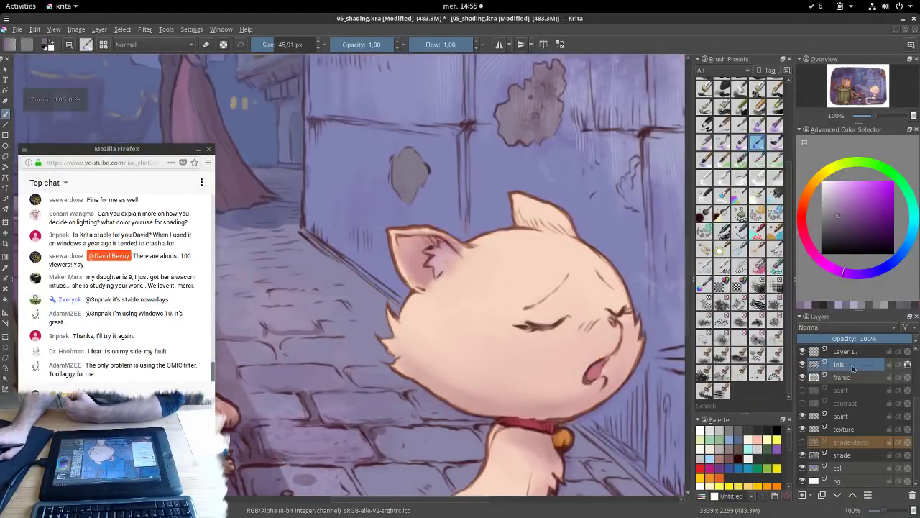
{"action": "right_click", "coordinate": [852, 368]}
{"action": "left_click", "coordinate": [805, 346]}
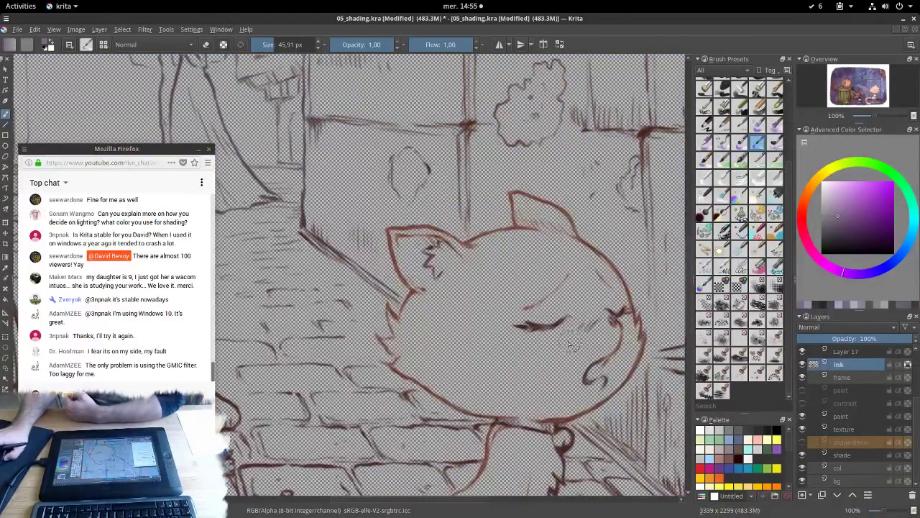
Examine the isolated ink lines at high magnification on the paving stones, and return to a wider view
{"action": "left_click_drag", "start_coordinate": [569, 343], "coordinate": [520, 161]}
{"action": "scroll", "coordinate": [397, 273], "scroll_direction": "up", "scroll_amount": 5}
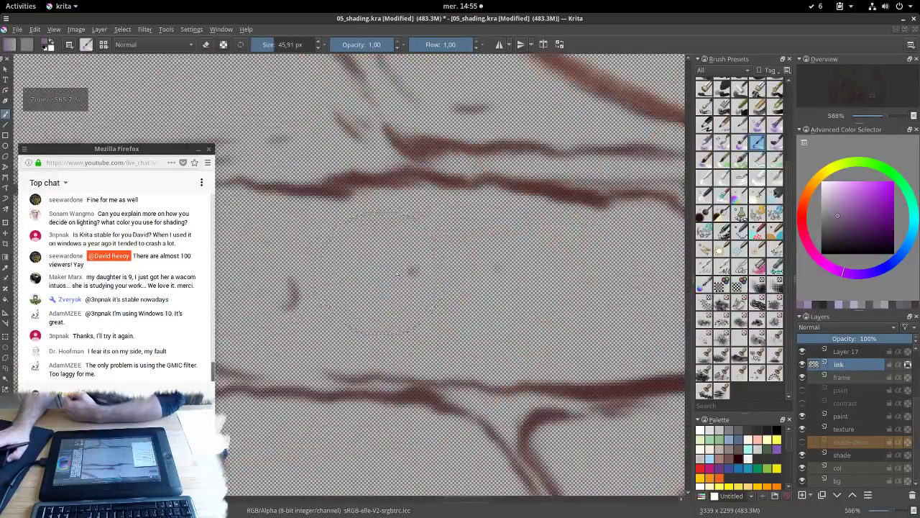
{"action": "key", "text": "minus"}
{"action": "key", "text": "minus"}
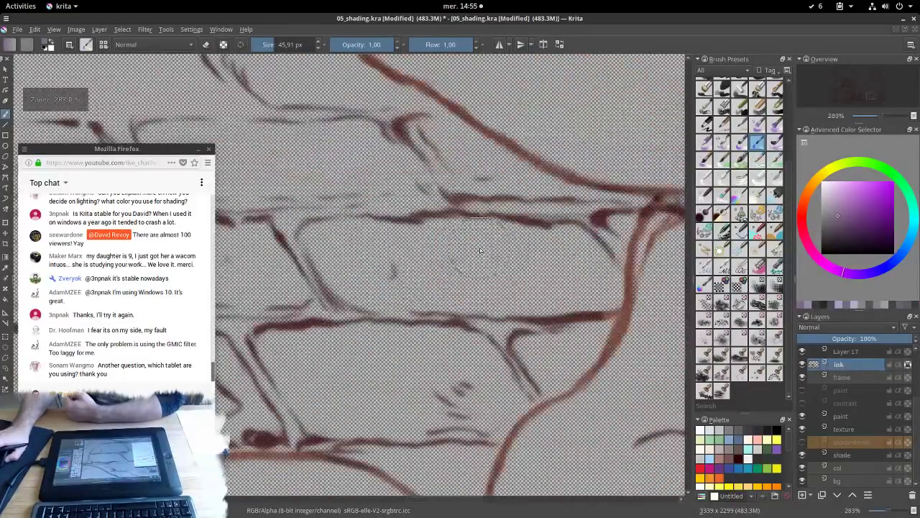
{"action": "key", "text": "minus"}
{"action": "key", "text": "minus"}
{"action": "key", "text": "minus"}
{"action": "key", "text": "minus"}
{"action": "key", "text": "minus"}
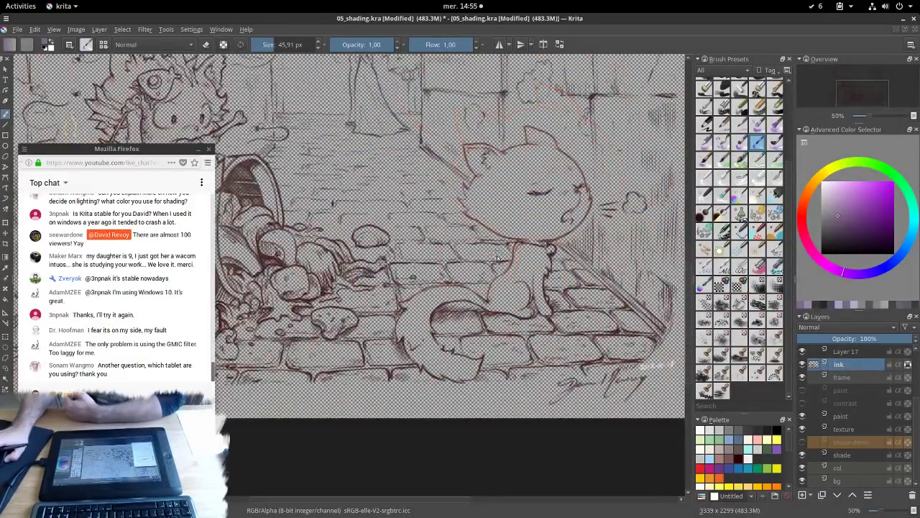
Examine the coloured line art across the white cat, the background couple, the garbage and the orange cat in the trash can
{"action": "left_click_drag", "start_coordinate": [512, 239], "coordinate": [558, 317]}
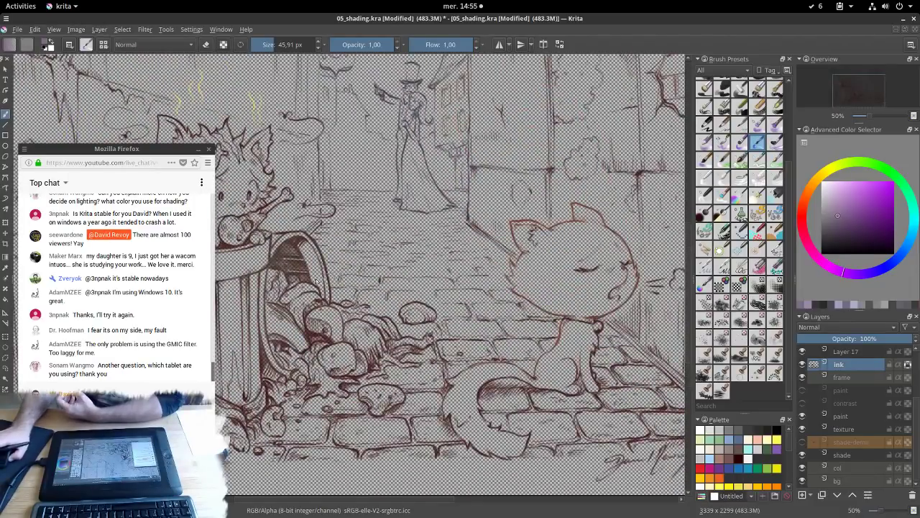
{"action": "left_click_drag", "start_coordinate": [268, 246], "coordinate": [433, 266]}
{"action": "left_click_drag", "start_coordinate": [676, 269], "coordinate": [372, 221]}
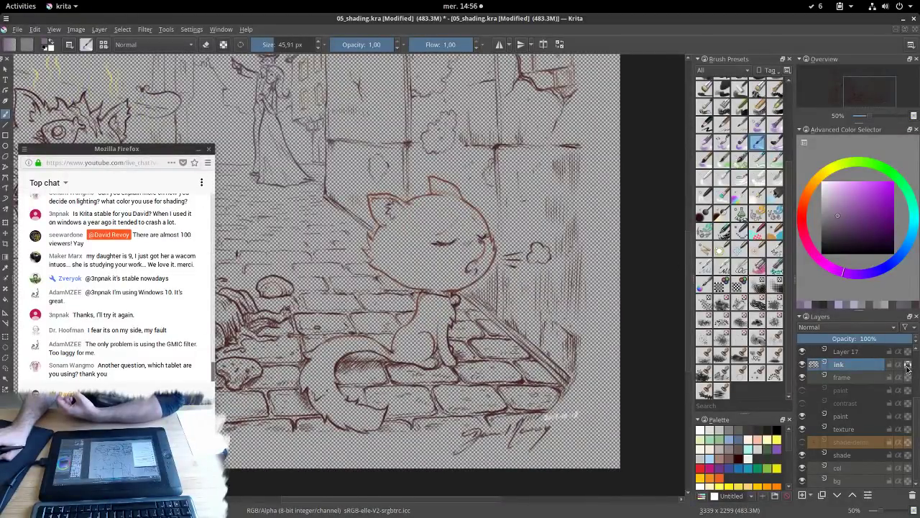
{"action": "mouse_move", "coordinate": [907, 367]}
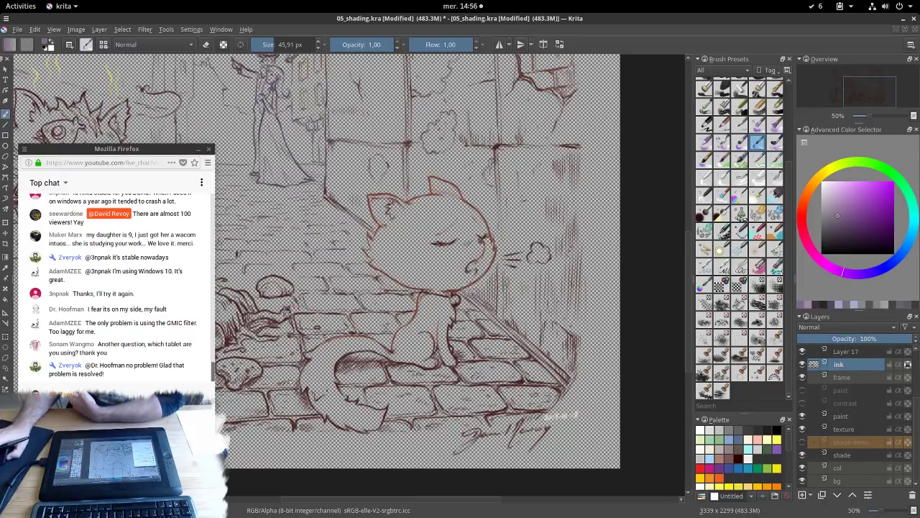
{"action": "scroll", "coordinate": [362, 220], "scroll_direction": "down", "scroll_amount": 1}
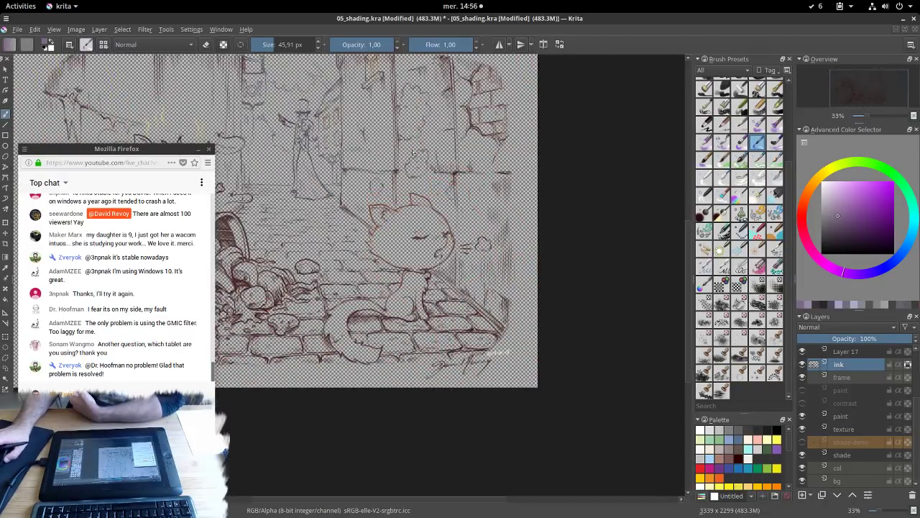
{"action": "scroll", "coordinate": [341, 209], "scroll_direction": "up", "scroll_amount": 2}
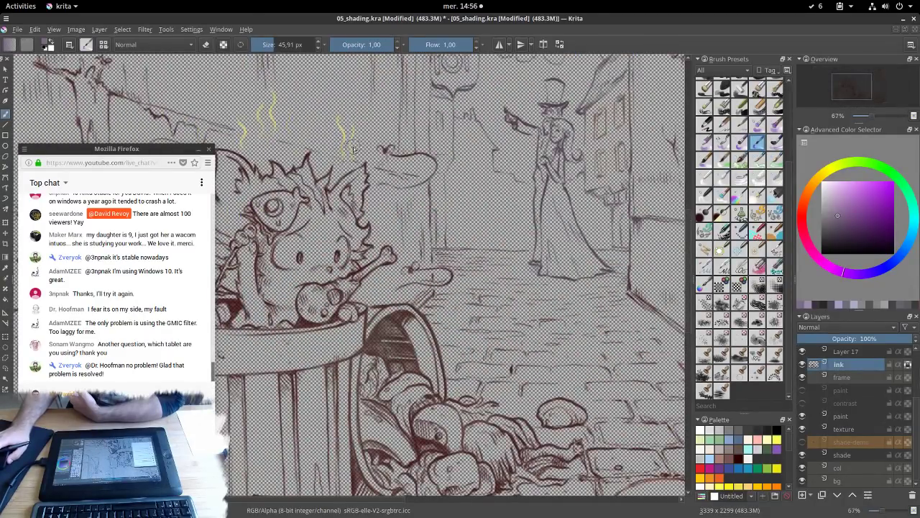
{"action": "left_click_drag", "start_coordinate": [355, 246], "coordinate": [483, 241]}
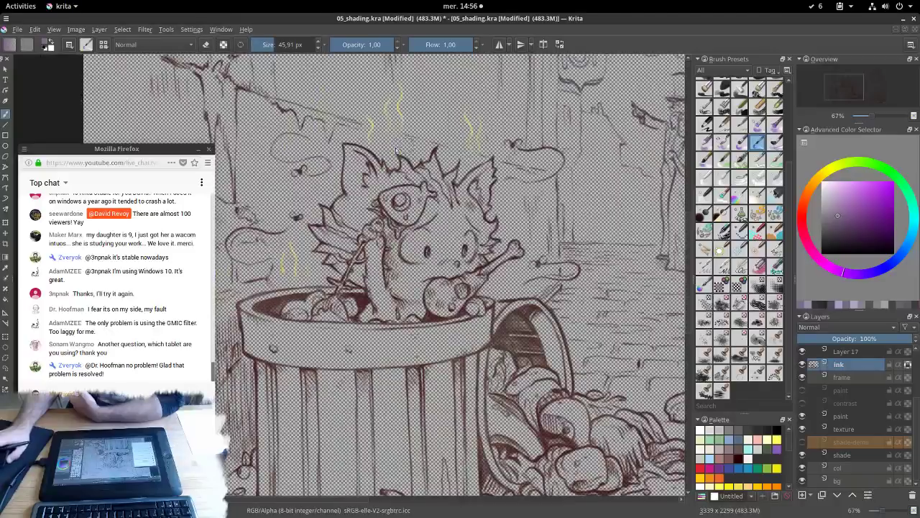
Turn off the ink layer's isolation and examine the white cat's coloured outlines up close in the full painting
{"action": "right_click", "coordinate": [848, 363]}
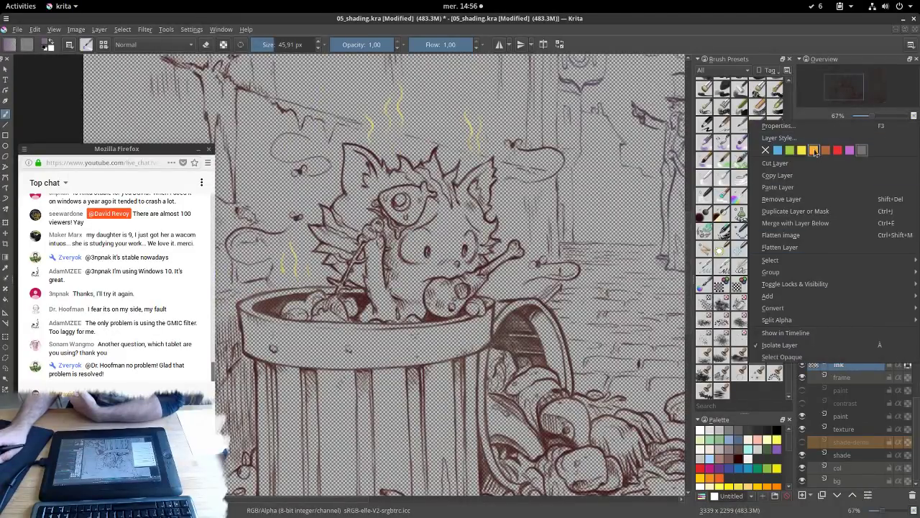
{"action": "left_click", "coordinate": [798, 346]}
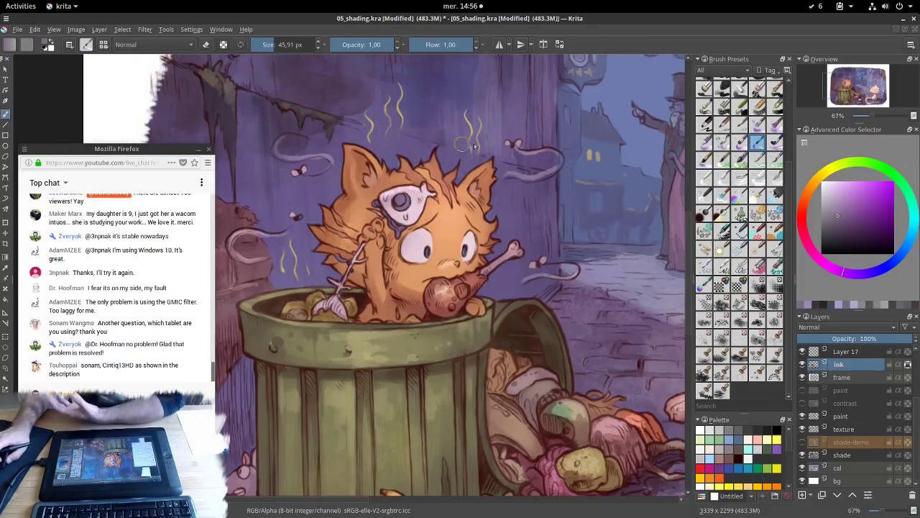
{"action": "left_click_drag", "start_coordinate": [622, 268], "coordinate": [403, 248]}
{"action": "left_click_drag", "start_coordinate": [553, 281], "coordinate": [402, 214]}
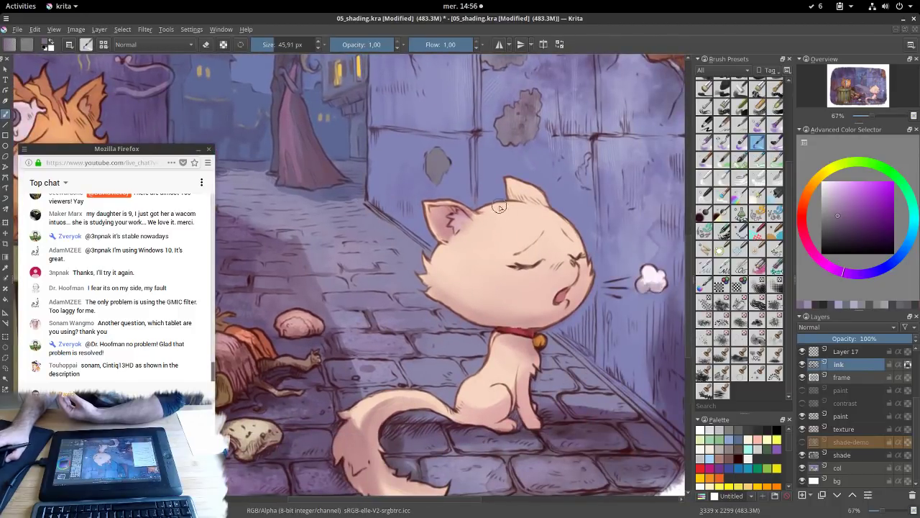
{"action": "scroll", "coordinate": [573, 225], "scroll_direction": "up", "scroll_amount": 3}
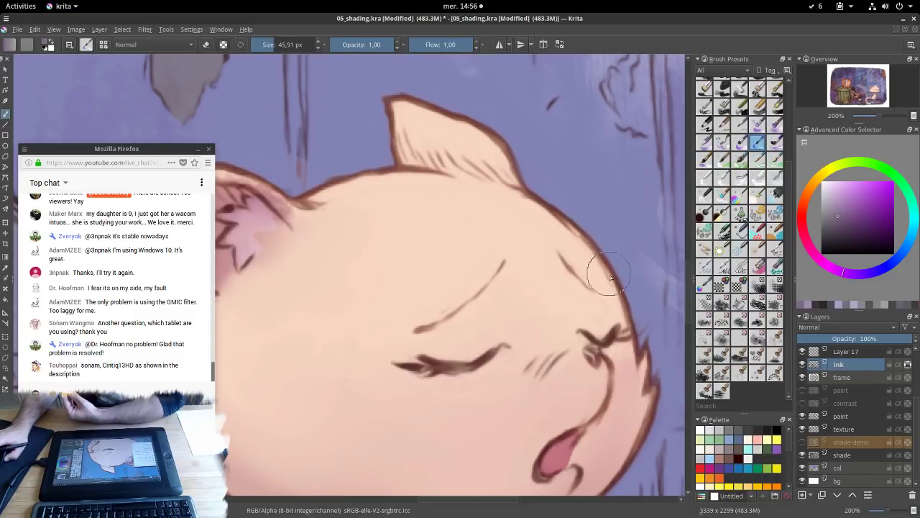
{"action": "scroll", "coordinate": [580, 258], "scroll_direction": "down", "scroll_amount": 4}
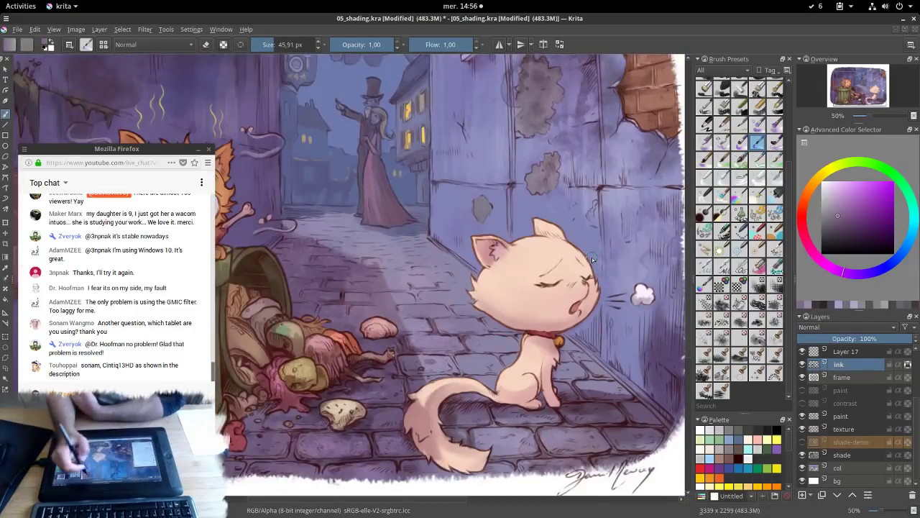
Choose the soft airbrush preset with a medium purple colour and a brush size of about 240 px
{"action": "scroll", "coordinate": [709, 101], "scroll_direction": "up", "scroll_amount": 3}
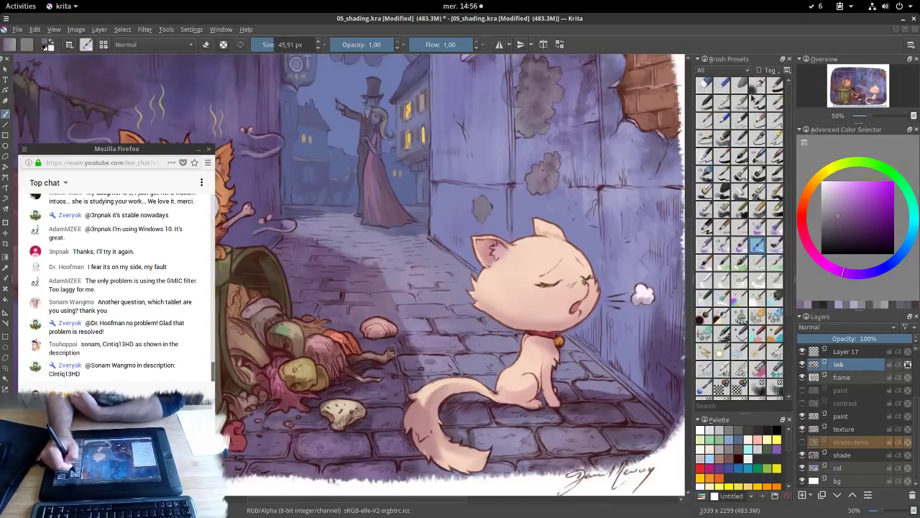
{"action": "left_click", "coordinate": [756, 85]}
{"action": "left_click", "coordinate": [862, 210]}
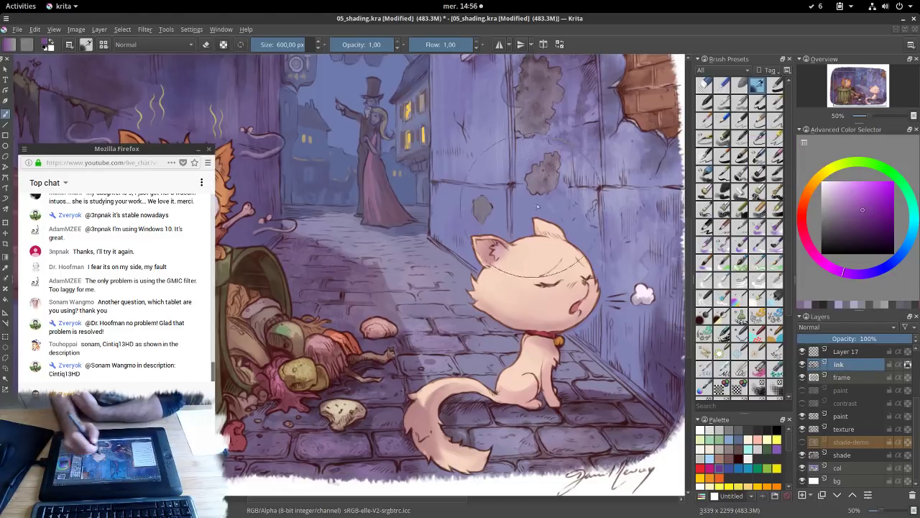
{"action": "left_click_drag", "start_coordinate": [565, 257], "coordinate": [400, 258], "text": "shift"}
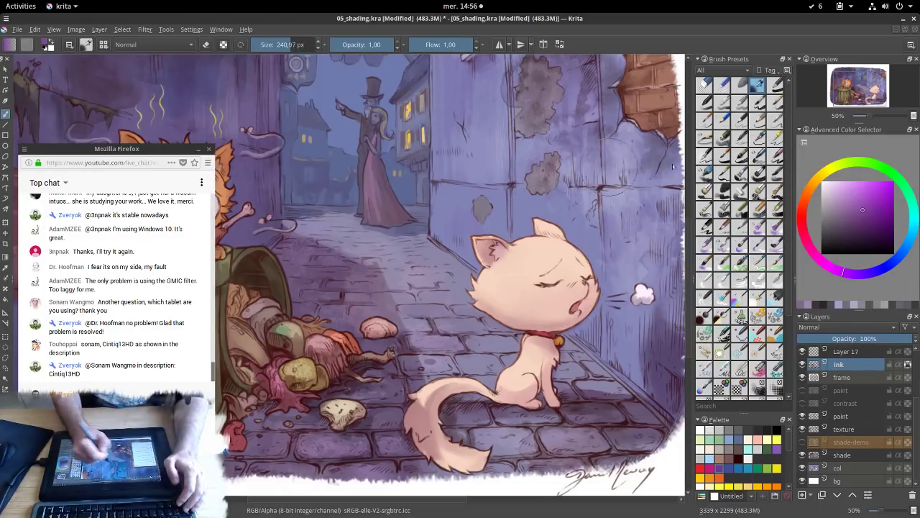
Try recolouring the white cat's ink lines with a brighter purple airbrush stroke, and undo it
{"action": "left_click", "coordinate": [869, 186]}
{"action": "mouse_move", "coordinate": [565, 240]}
{"action": "left_mouse_down"}
{"action": "mouse_move", "coordinate": [536, 219]}
{"action": "mouse_move", "coordinate": [554, 239]}
{"action": "mouse_move", "coordinate": [570, 235]}
{"action": "mouse_move", "coordinate": [594, 250]}
{"action": "mouse_move", "coordinate": [611, 288]}
{"action": "mouse_move", "coordinate": [595, 332]}
{"action": "mouse_move", "coordinate": [559, 342]}
{"action": "mouse_move", "coordinate": [478, 319]}
{"action": "mouse_move", "coordinate": [467, 278]}
{"action": "mouse_move", "coordinate": [479, 253]}
{"action": "mouse_move", "coordinate": [529, 249]}
{"action": "mouse_move", "coordinate": [597, 298]}
{"action": "mouse_move", "coordinate": [527, 343]}
{"action": "mouse_move", "coordinate": [544, 388]}
{"action": "mouse_move", "coordinate": [605, 391]}
{"action": "mouse_move", "coordinate": [646, 437]}
{"action": "mouse_move", "coordinate": [575, 387]}
{"action": "mouse_move", "coordinate": [439, 428]}
{"action": "mouse_move", "coordinate": [405, 368]}
{"action": "mouse_move", "coordinate": [419, 371]}
{"action": "mouse_move", "coordinate": [329, 310]}
{"action": "mouse_move", "coordinate": [364, 205]}
{"action": "mouse_move", "coordinate": [518, 341]}
{"action": "left_mouse_up"}
{"action": "key", "text": "ctrl+z"}
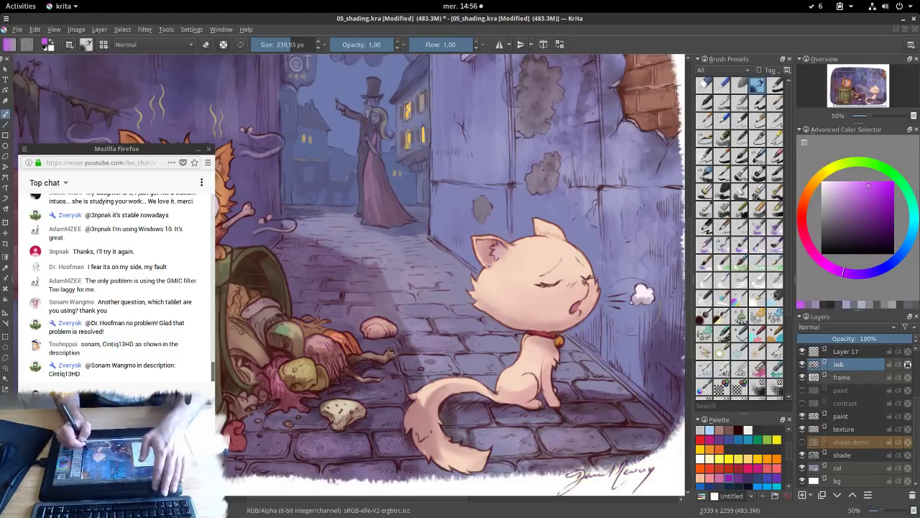
Sample the dark reddish-brown near the white cat's bell and paint its head outline on the ink layer with a brush of about 66 px
{"action": "left_click_drag", "start_coordinate": [553, 365], "coordinate": [600, 327]}
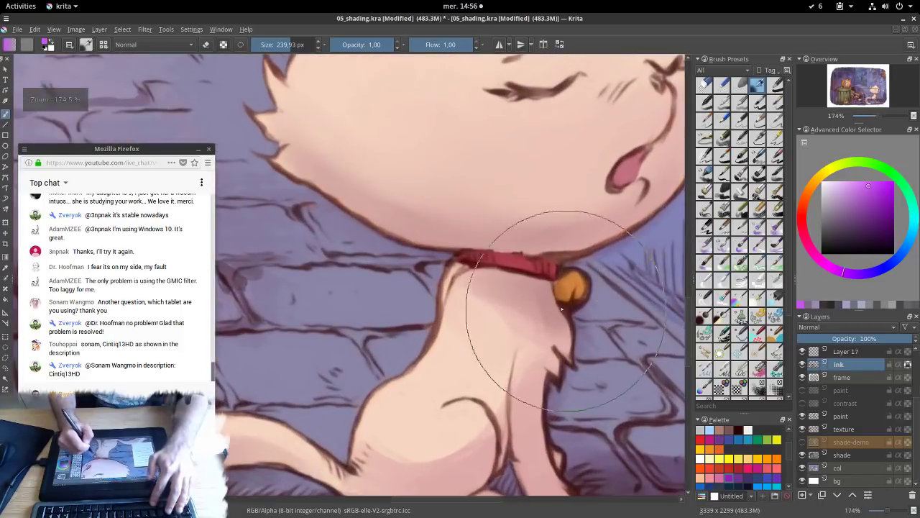
{"action": "left_click", "coordinate": [571, 309], "text": "ctrl"}
{"action": "scroll", "coordinate": [575, 308], "scroll_direction": "down", "scroll_amount": 5}
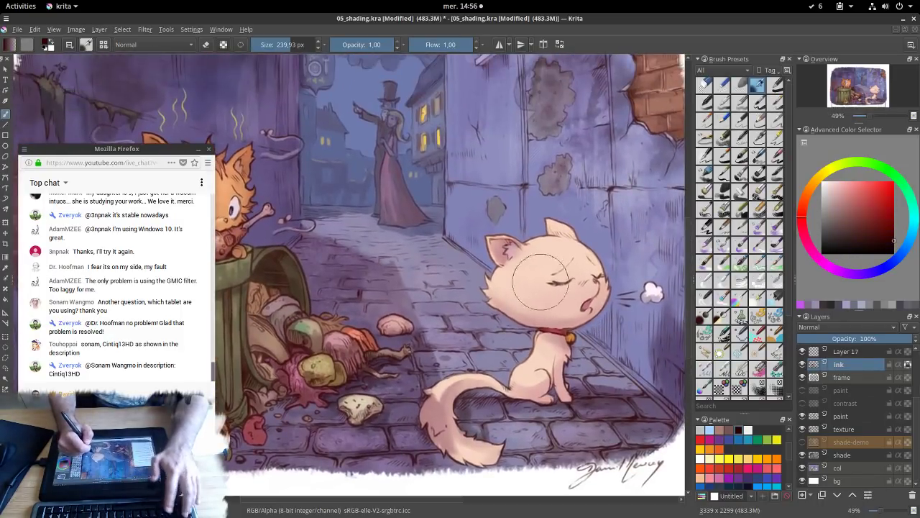
{"action": "left_click_drag", "start_coordinate": [535, 288], "coordinate": [455, 287]}
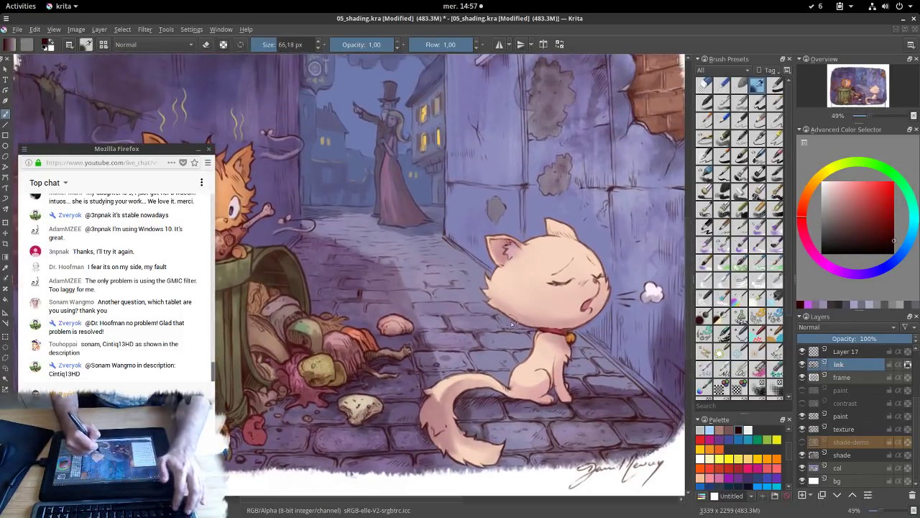
{"action": "left_click_drag", "start_coordinate": [539, 327], "coordinate": [490, 299]}
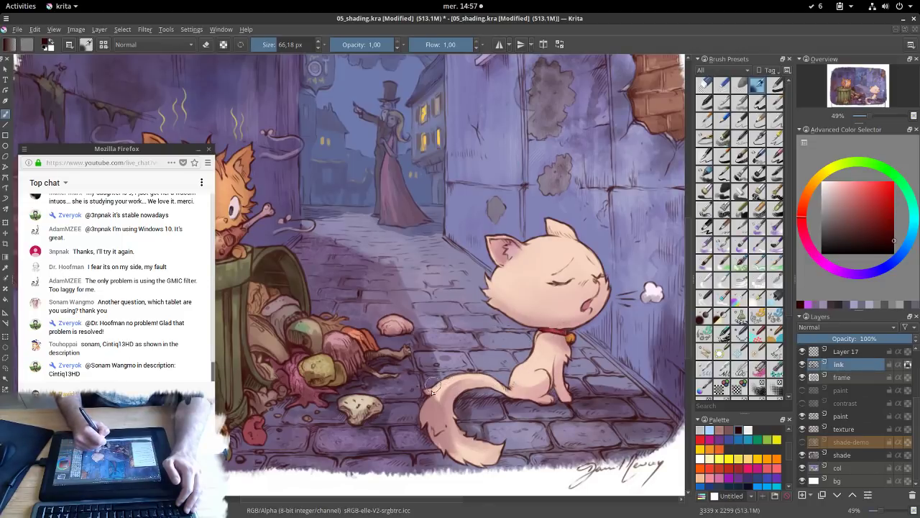
{"action": "left_click_drag", "start_coordinate": [551, 249], "coordinate": [571, 270]}
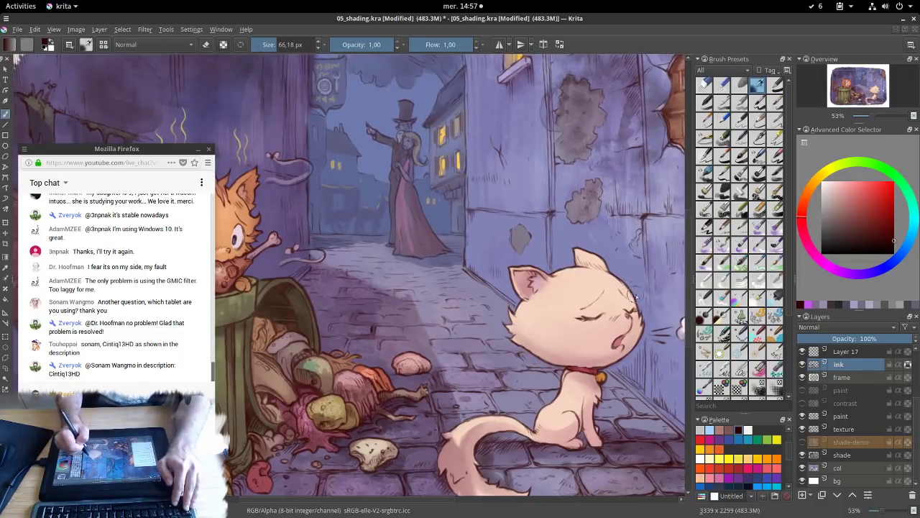
{"action": "left_click_drag", "start_coordinate": [531, 313], "coordinate": [550, 320]}
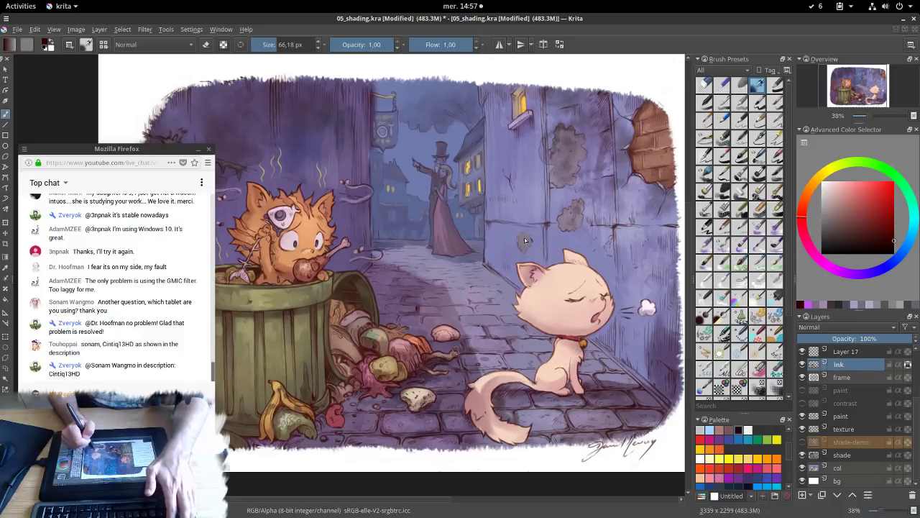
{"action": "left_click_drag", "start_coordinate": [408, 289], "coordinate": [496, 256]}
{"action": "left_click_drag", "start_coordinate": [610, 299], "coordinate": [520, 250]}
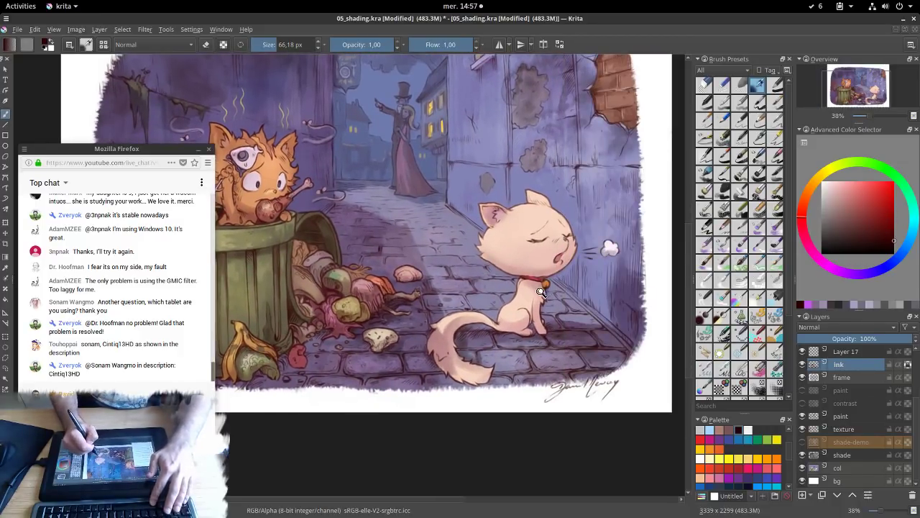
Recolour the orange cat's ear and fur outlines with a sampled muted orange, using a 37.21 px brush at 0.45 opacity
{"action": "left_click_drag", "start_coordinate": [504, 199], "coordinate": [561, 276]}
{"action": "left_click_drag", "start_coordinate": [345, 233], "coordinate": [484, 228]}
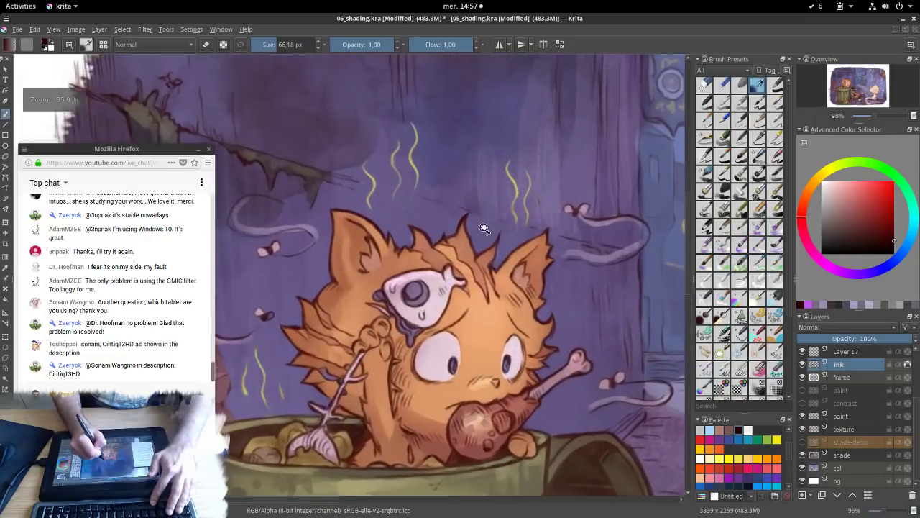
{"action": "left_click", "coordinate": [463, 243], "text": "ctrl"}
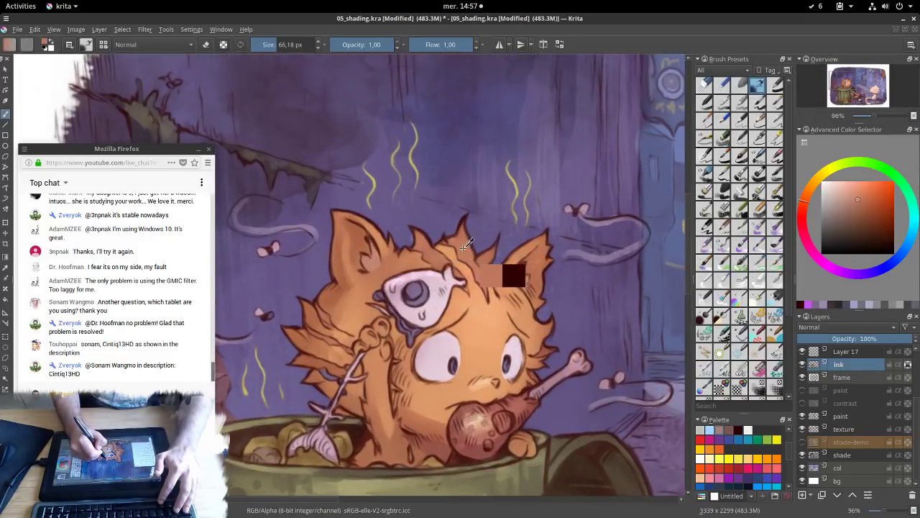
{"action": "left_click_drag", "start_coordinate": [388, 44], "coordinate": [358, 46]}
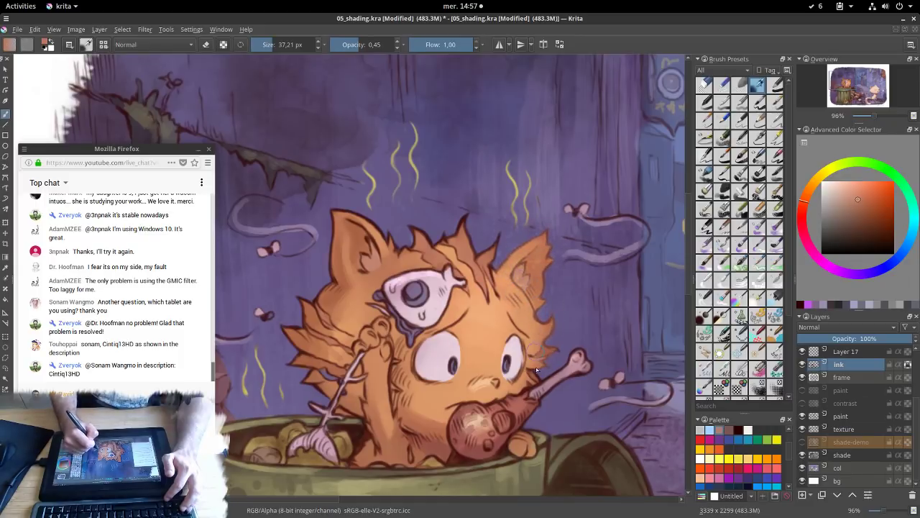
{"action": "left_click_drag", "start_coordinate": [524, 318], "coordinate": [511, 302]}
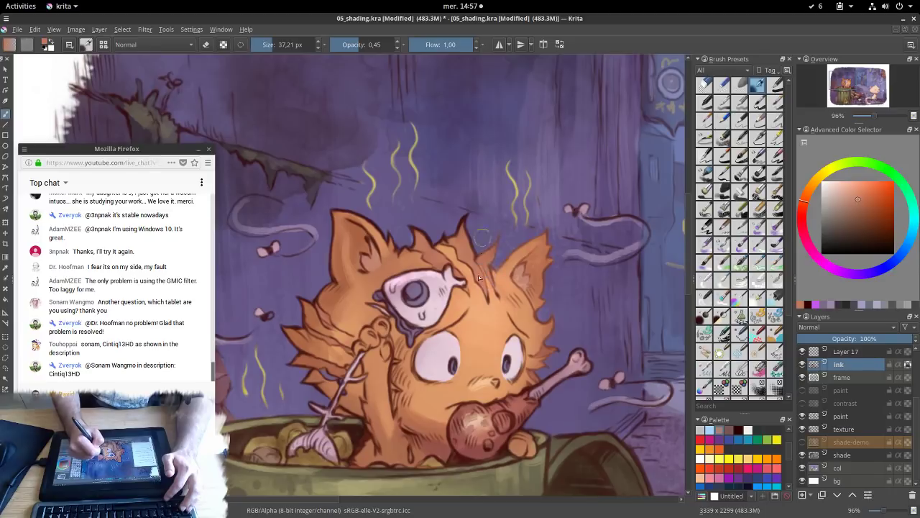
{"action": "left_click_drag", "start_coordinate": [460, 215], "coordinate": [435, 235]}
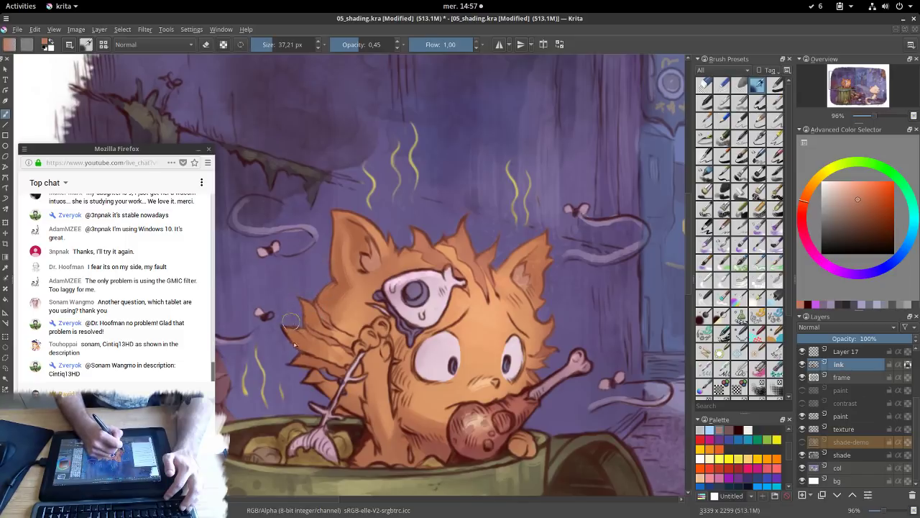
{"action": "left_click_drag", "start_coordinate": [450, 339], "coordinate": [450, 381]}
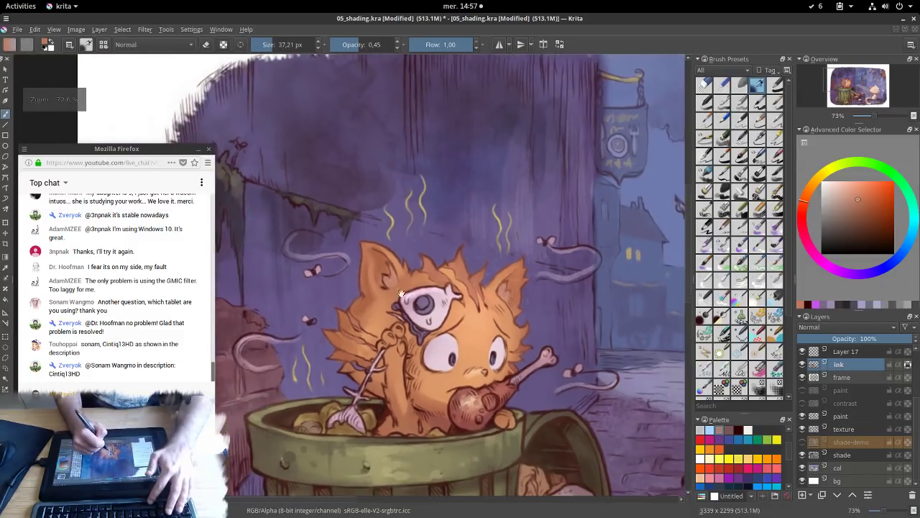
{"action": "left_click_drag", "start_coordinate": [424, 278], "coordinate": [462, 295]}
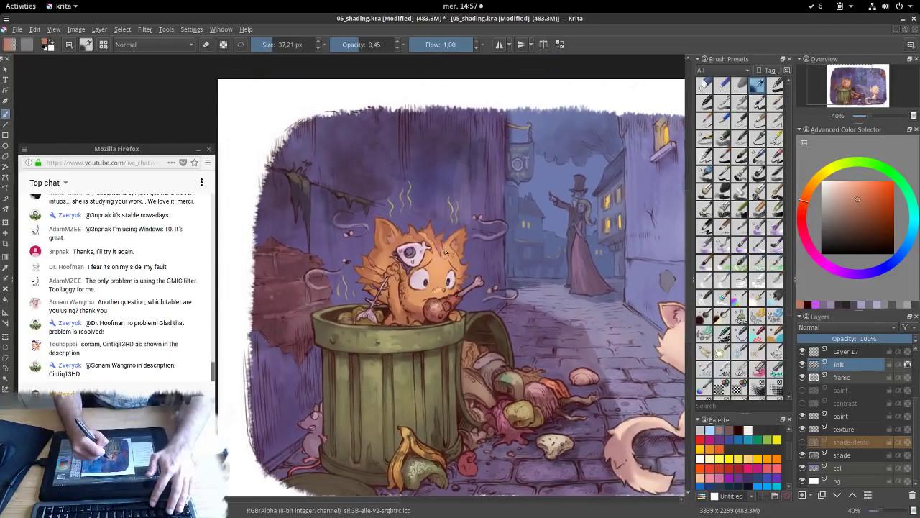
{"action": "left_click_drag", "start_coordinate": [512, 317], "coordinate": [456, 307]}
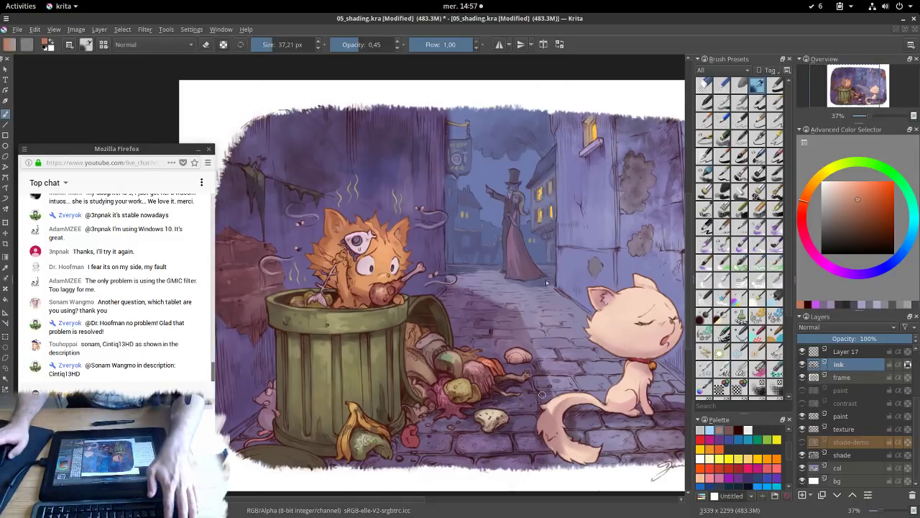
{"action": "left_click_drag", "start_coordinate": [537, 140], "coordinate": [505, 162]}
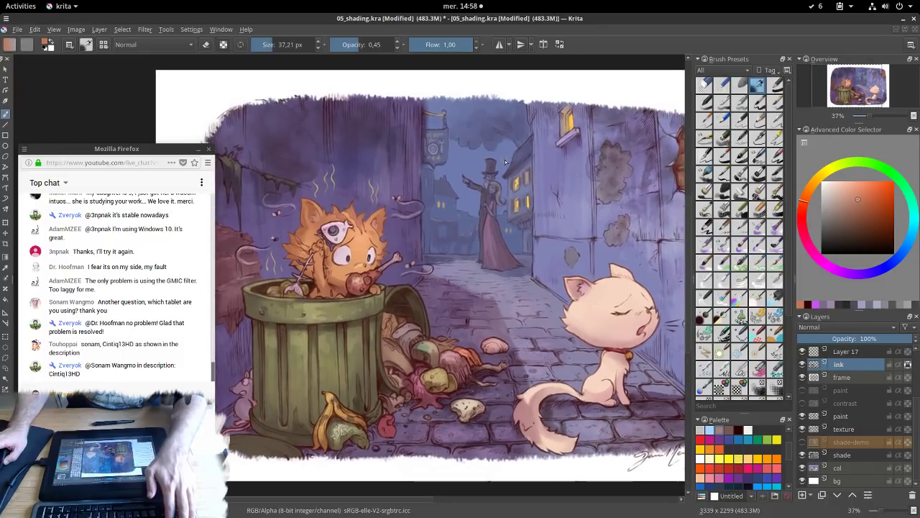
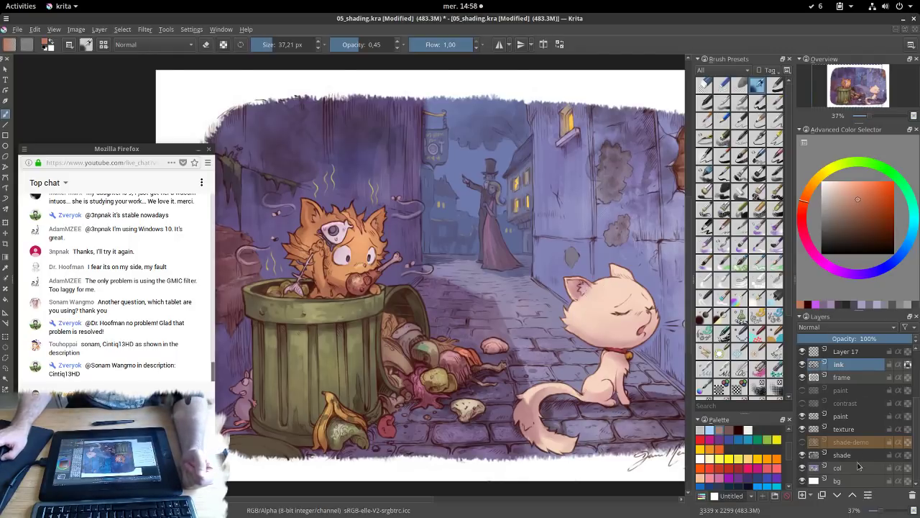
Select the shade-demo layer and go back through the live chat to the question about lighting and shading colour
{"action": "left_click", "coordinate": [854, 444]}
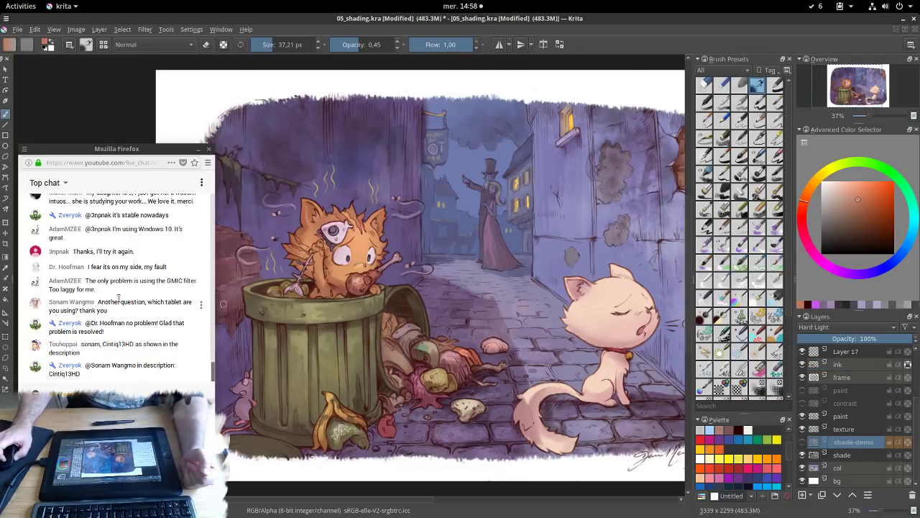
{"action": "scroll", "coordinate": [124, 300], "scroll_direction": "up", "scroll_amount": 3}
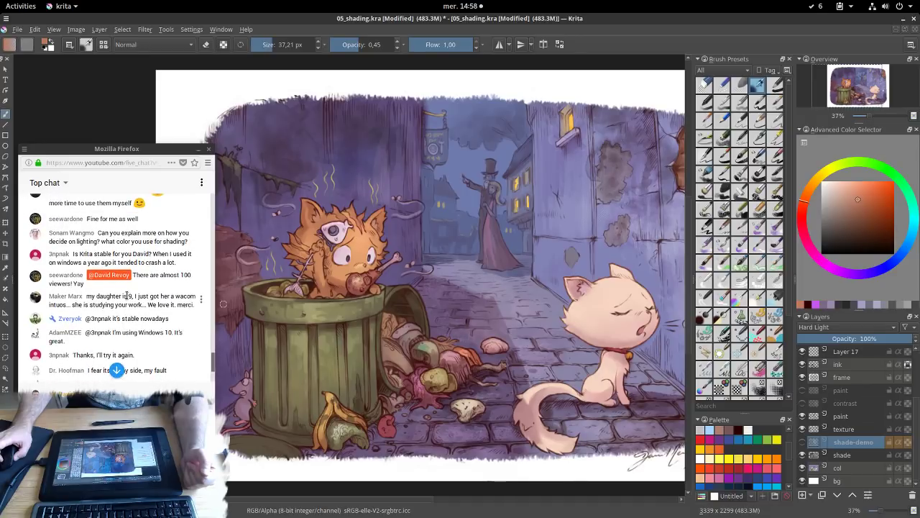
{"action": "scroll", "coordinate": [126, 295], "scroll_direction": "up", "scroll_amount": 5}
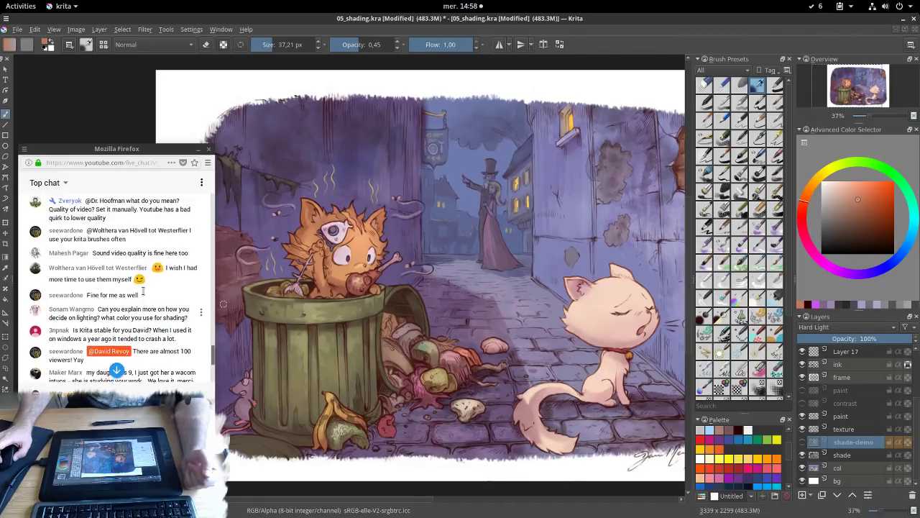
Find the viewer's live chat question about deciding on lighting and shading colors, and highlight its text
{"action": "scroll", "coordinate": [131, 287], "scroll_direction": "up", "scroll_amount": 1}
{"action": "scroll", "coordinate": [124, 285], "scroll_direction": "down", "scroll_amount": 4}
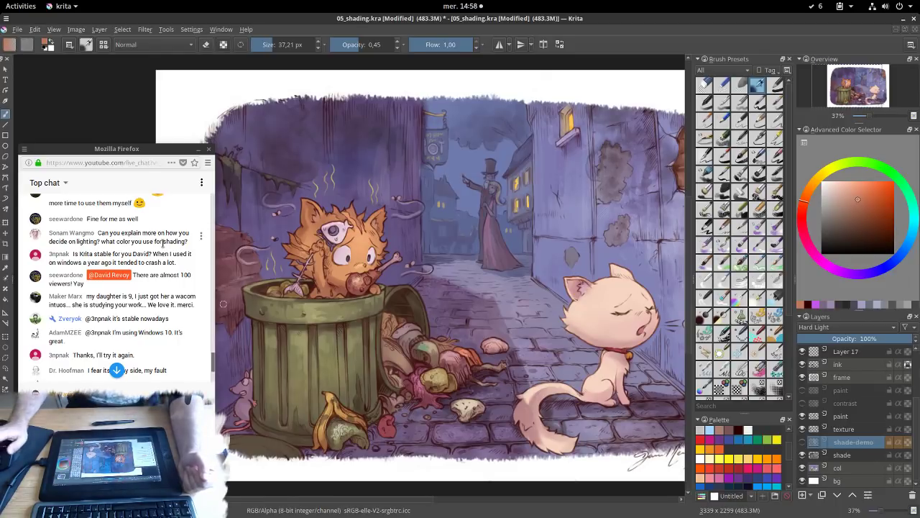
{"action": "left_click_drag", "start_coordinate": [98, 234], "coordinate": [185, 242]}
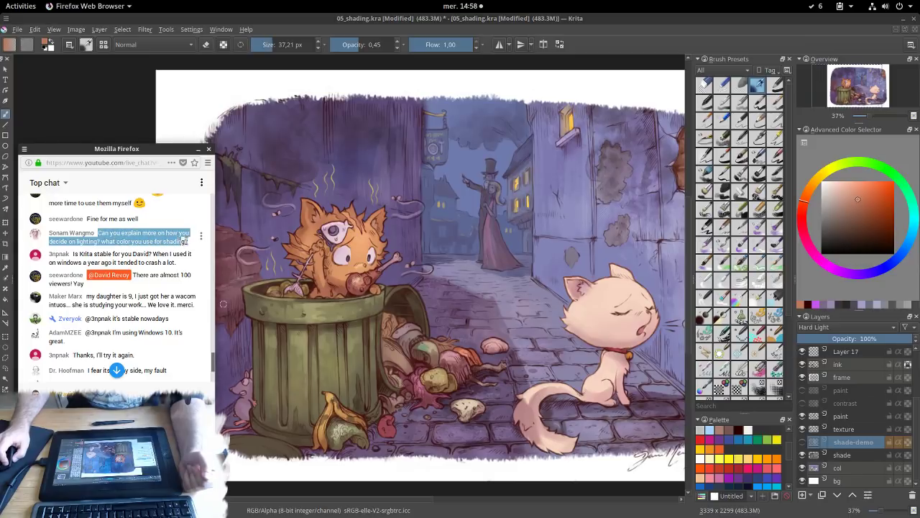
Show the rough lighting sketch on Layer 18 over the whole painting to examine it, and hide it again
{"action": "scroll", "coordinate": [842, 408], "scroll_direction": "up", "scroll_amount": 2}
{"action": "left_click", "coordinate": [802, 352]}
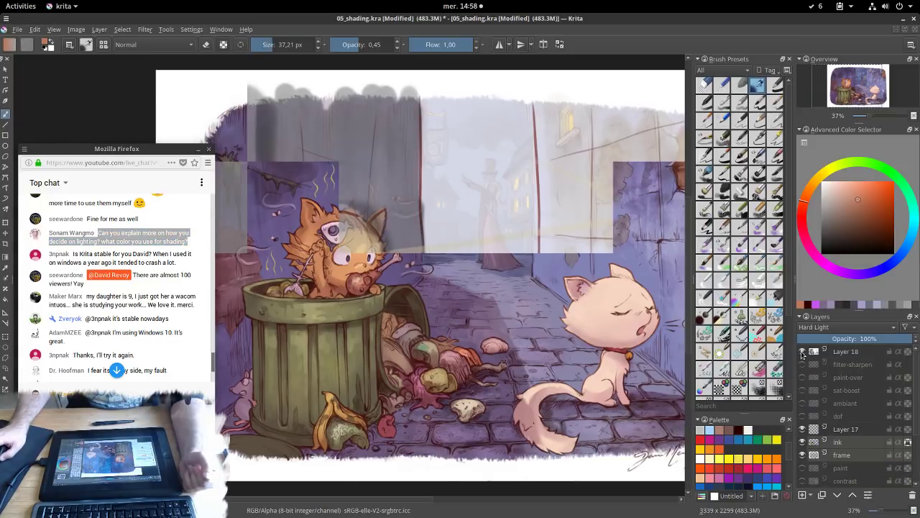
{"action": "key", "text": "minus"}
{"action": "key", "text": "minus"}
{"action": "key", "text": "plus"}
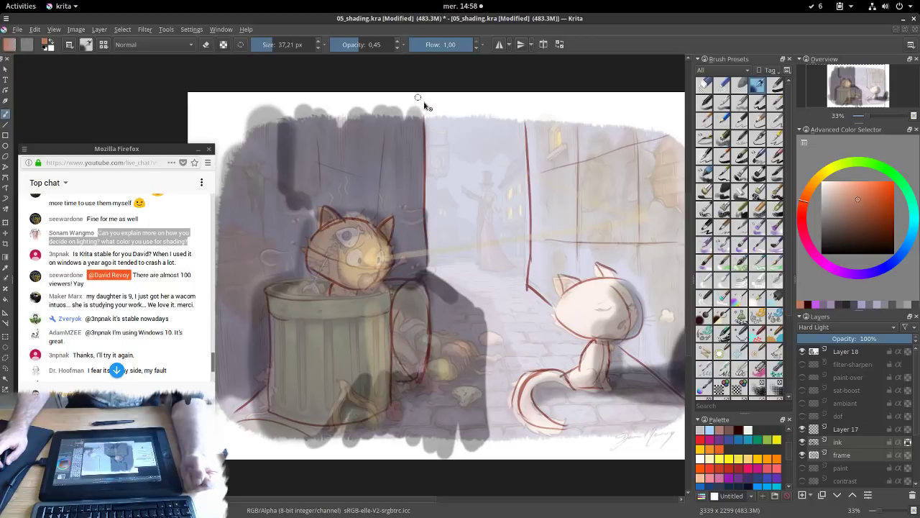
{"action": "left_click", "coordinate": [803, 351]}
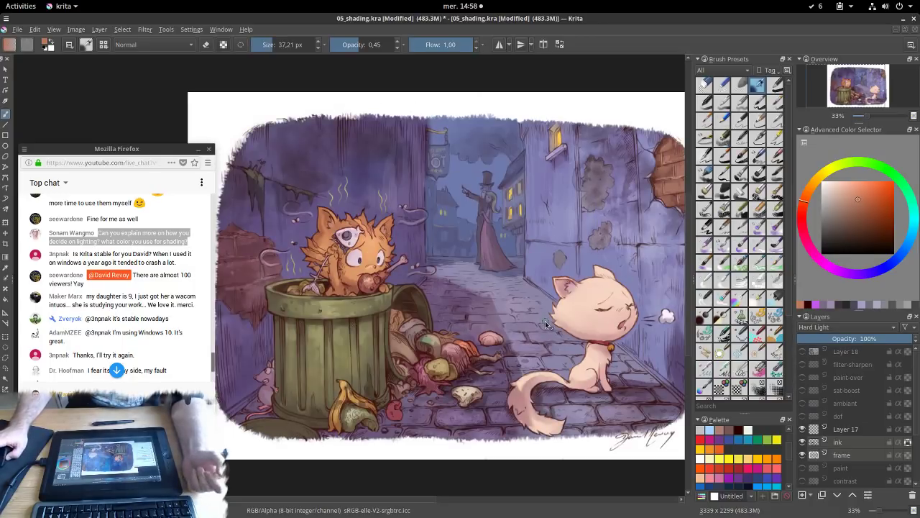
Add a new layer above Layer 18 and hide the shade, texture and lower paint layers to expose the flat colors
{"action": "left_click", "coordinate": [845, 354]}
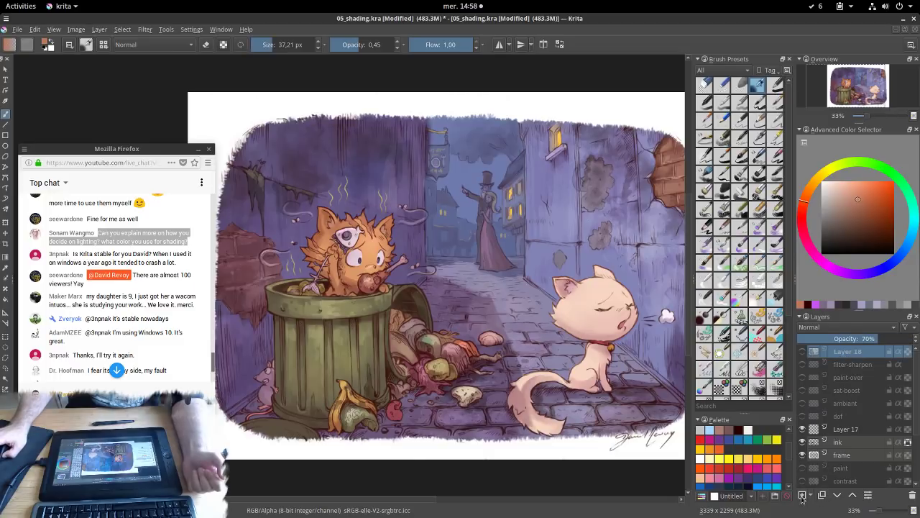
{"action": "left_click", "coordinate": [802, 495]}
{"action": "scroll", "coordinate": [835, 445], "scroll_direction": "down", "scroll_amount": 2}
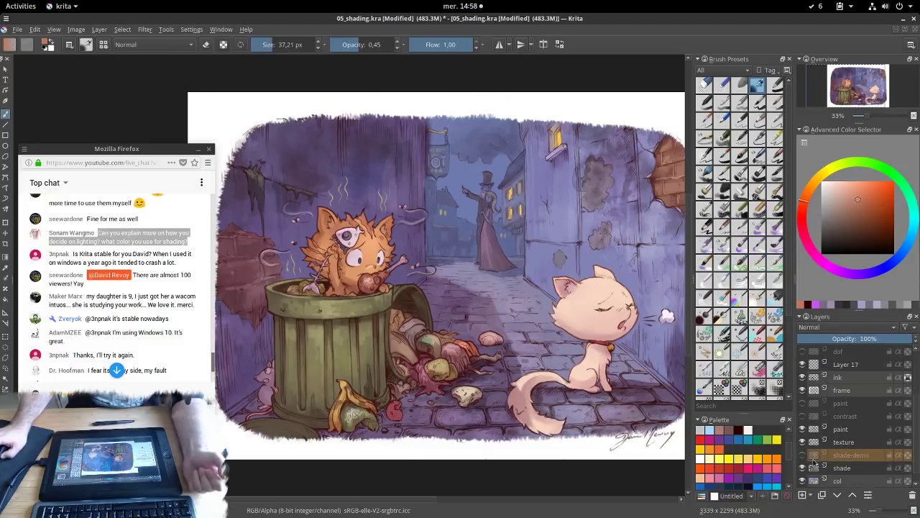
{"action": "left_click", "coordinate": [803, 467]}
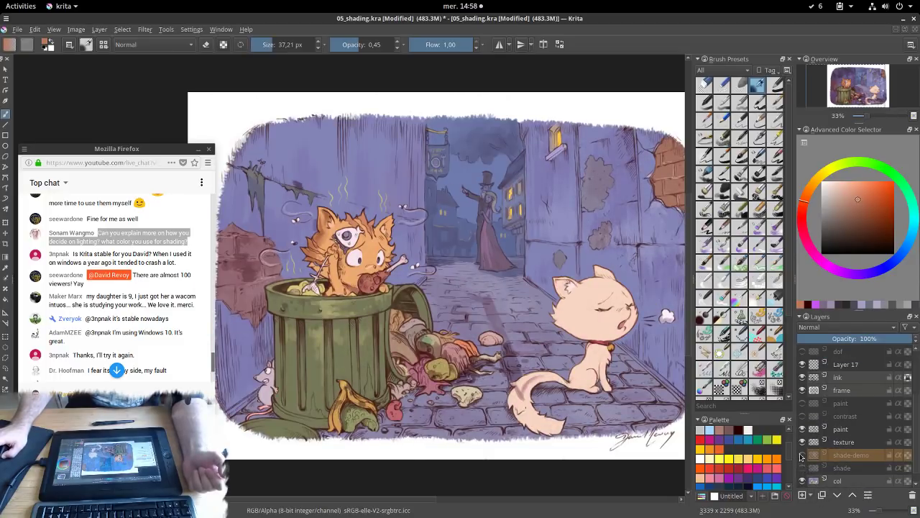
{"action": "left_click", "coordinate": [803, 442]}
{"action": "left_click", "coordinate": [803, 430]}
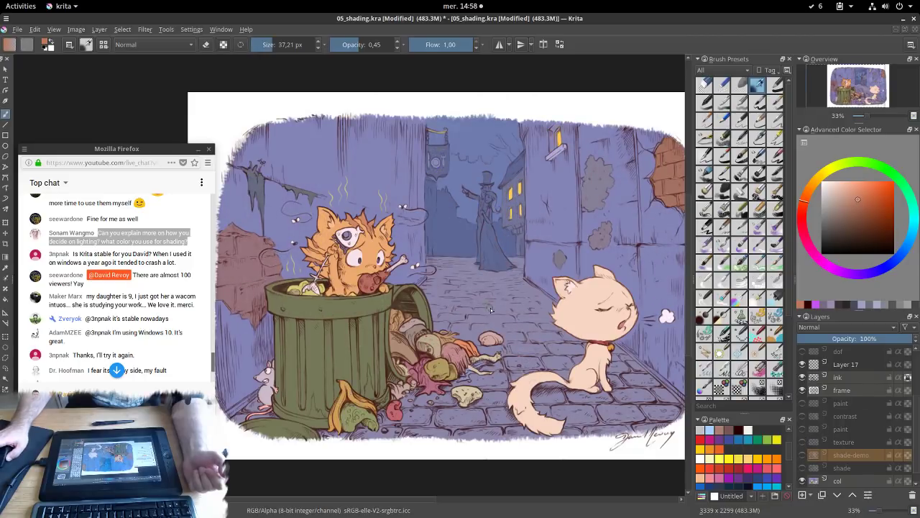
{"action": "left_click_drag", "start_coordinate": [499, 324], "coordinate": [483, 308]}
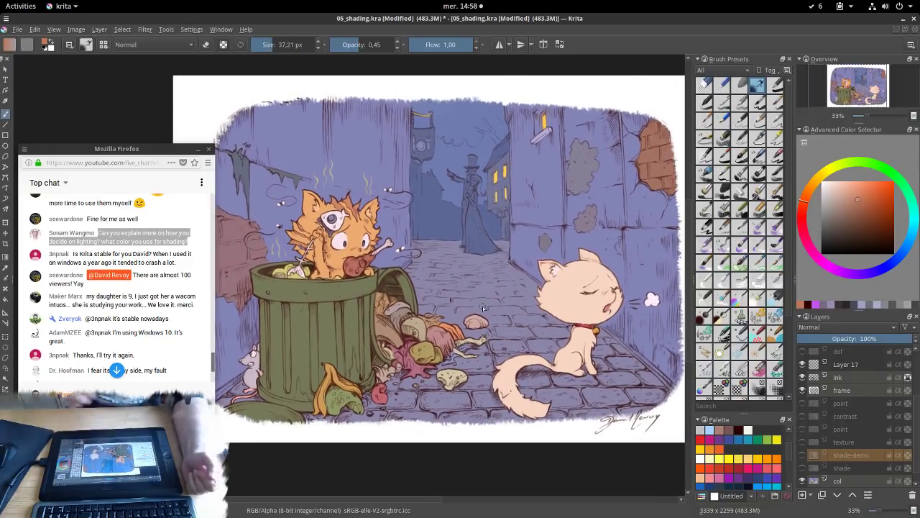
Try a dab of pale orange light at the far end of the alley with a large soft brush, and undo it
{"action": "left_click", "coordinate": [757, 86]}
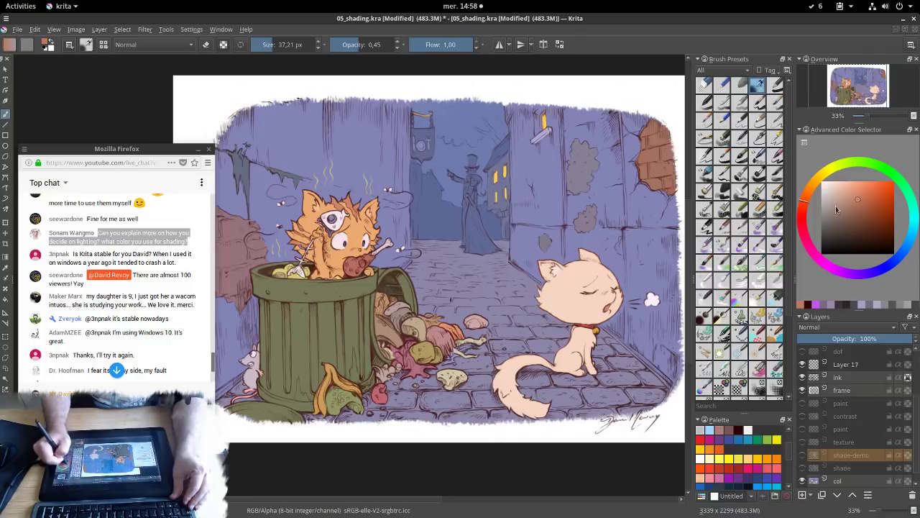
{"action": "left_click_drag", "start_coordinate": [419, 296], "coordinate": [417, 296]}
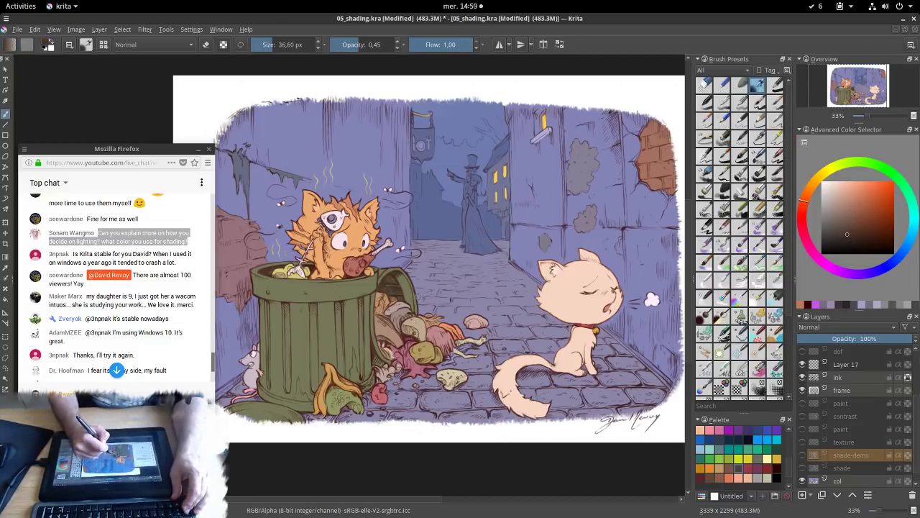
{"action": "mouse_move", "coordinate": [844, 212]}
{"action": "left_mouse_down"}
{"action": "mouse_move", "coordinate": [837, 191]}
{"action": "mouse_move", "coordinate": [811, 184]}
{"action": "left_mouse_up"}
{"action": "left_click", "coordinate": [438, 234]}
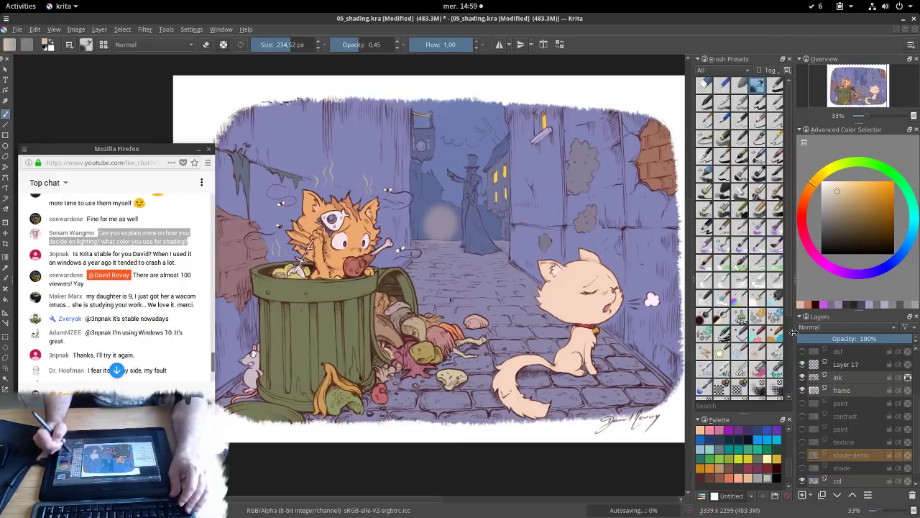
{"action": "key", "text": "ctrl+z"}
Add another new layer at the top of the stack and set its blending mode to Hard Light
{"action": "left_click_drag", "start_coordinate": [665, 284], "coordinate": [664, 291]}
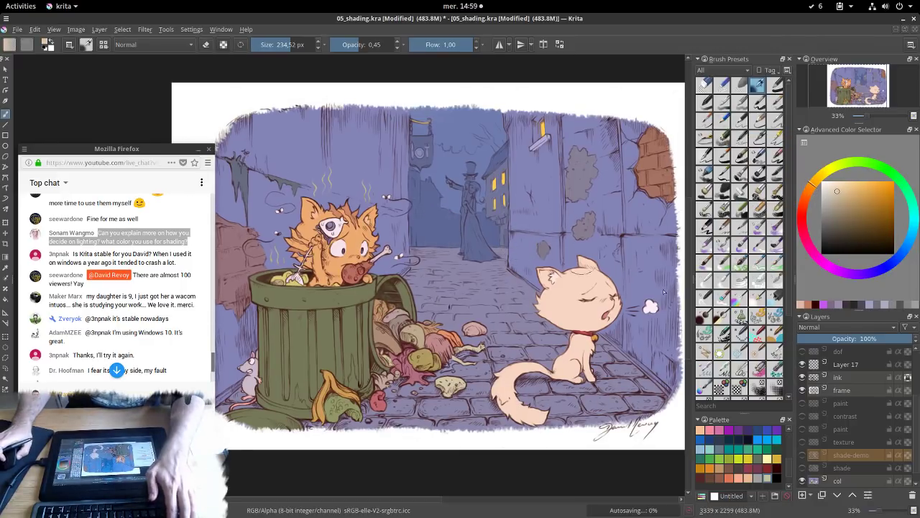
{"action": "left_click", "coordinate": [802, 495]}
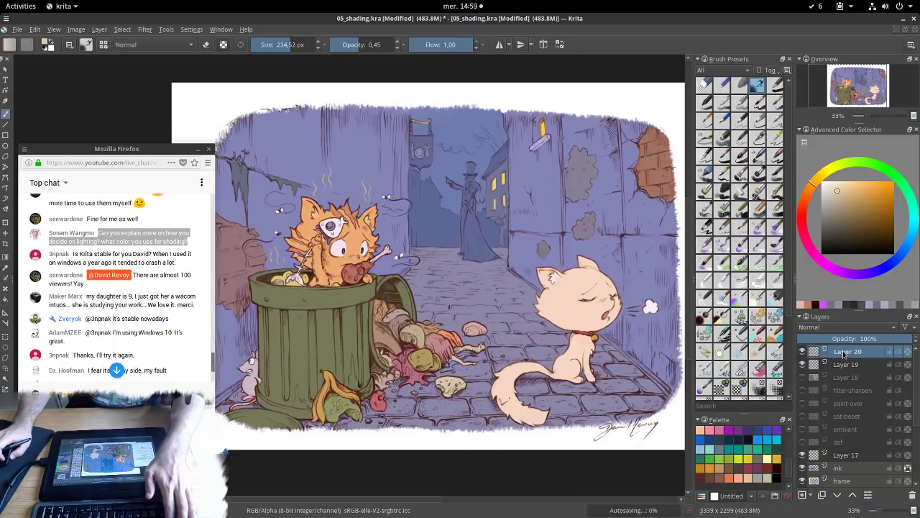
{"action": "left_click", "coordinate": [847, 327]}
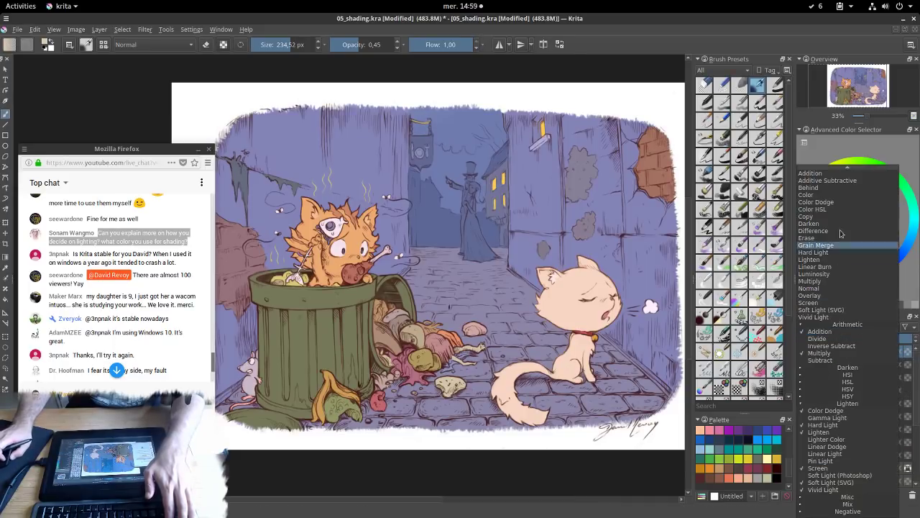
{"action": "left_click", "coordinate": [835, 256]}
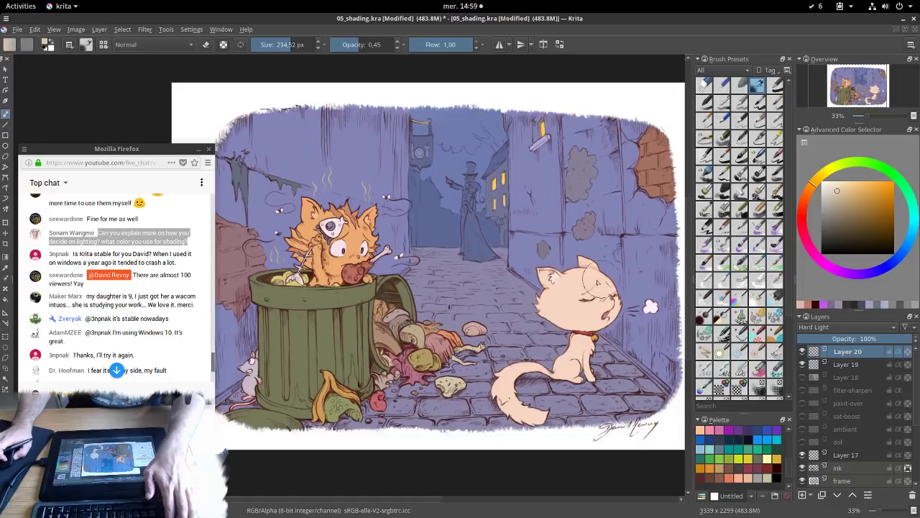
Paint a soft light-orange glow behind the distant hatted figure at the end of the alley, using a brush about 327 px wide
{"action": "left_click", "coordinate": [852, 184]}
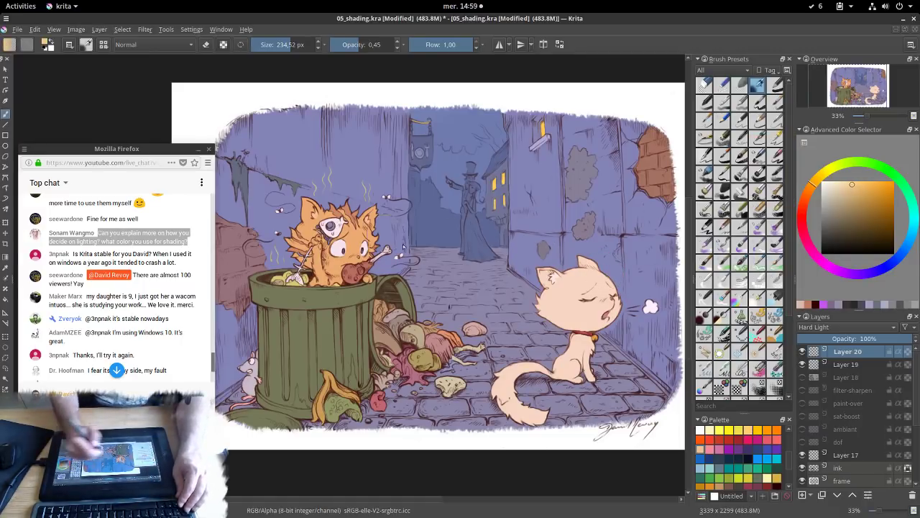
{"action": "mouse_move", "coordinate": [430, 236]}
{"action": "left_mouse_down"}
{"action": "mouse_move", "coordinate": [480, 240]}
{"action": "mouse_move", "coordinate": [488, 255]}
{"action": "mouse_move", "coordinate": [494, 245]}
{"action": "mouse_move", "coordinate": [478, 257]}
{"action": "mouse_move", "coordinate": [445, 250]}
{"action": "mouse_move", "coordinate": [459, 251]}
{"action": "mouse_move", "coordinate": [469, 231]}
{"action": "mouse_move", "coordinate": [494, 250]}
{"action": "mouse_move", "coordinate": [445, 247]}
{"action": "mouse_move", "coordinate": [463, 230]}
{"action": "mouse_move", "coordinate": [479, 248]}
{"action": "mouse_move", "coordinate": [493, 210]}
{"action": "mouse_move", "coordinate": [441, 215]}
{"action": "mouse_move", "coordinate": [424, 232]}
{"action": "mouse_move", "coordinate": [420, 216]}
{"action": "mouse_move", "coordinate": [441, 229]}
{"action": "mouse_move", "coordinate": [483, 225]}
{"action": "left_mouse_up"}
{"action": "left_click", "coordinate": [847, 181]}
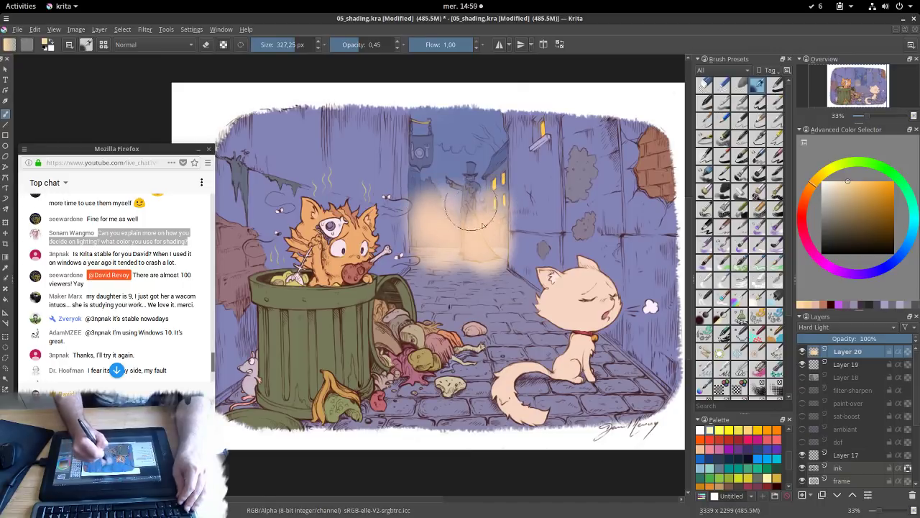
{"action": "left_click_drag", "start_coordinate": [427, 248], "coordinate": [487, 246]}
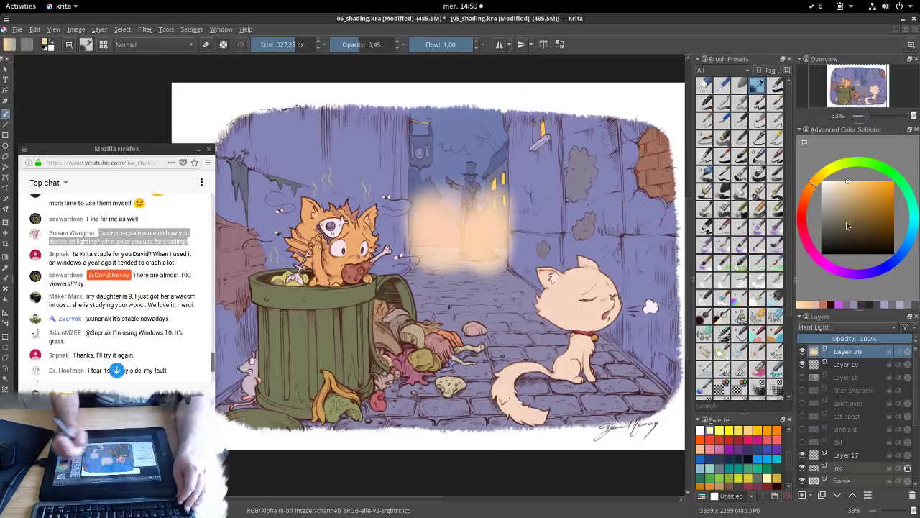
Shade the pale cat, the orange cat, the trash can and the foreground ground with dark brown, using a soft brush about 190 px wide
{"action": "left_click", "coordinate": [822, 230]}
{"action": "mouse_move", "coordinate": [580, 307]}
{"action": "left_mouse_down"}
{"action": "mouse_move", "coordinate": [588, 304]}
{"action": "mouse_move", "coordinate": [578, 304]}
{"action": "left_mouse_up"}
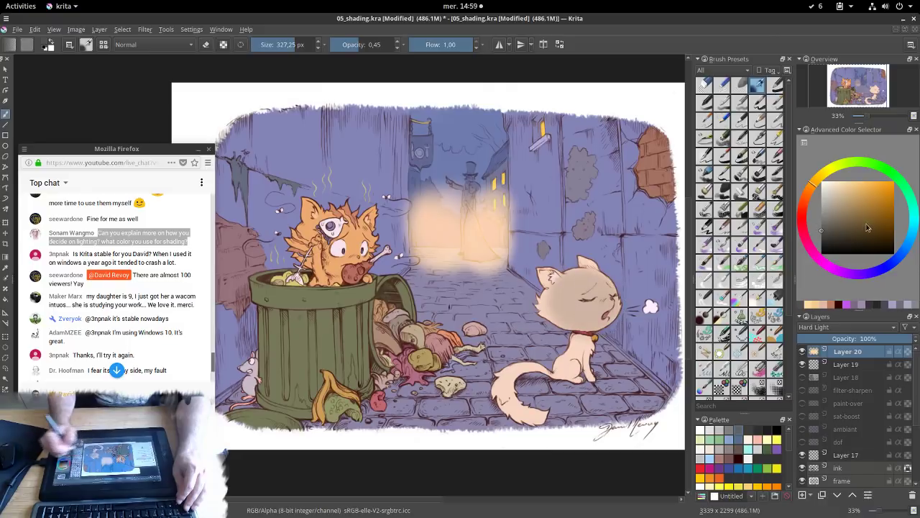
{"action": "left_click", "coordinate": [865, 242]}
{"action": "mouse_move", "coordinate": [597, 273]}
{"action": "left_mouse_down"}
{"action": "mouse_move", "coordinate": [575, 317]}
{"action": "mouse_move", "coordinate": [582, 356]}
{"action": "mouse_move", "coordinate": [568, 374]}
{"action": "mouse_move", "coordinate": [503, 402]}
{"action": "mouse_move", "coordinate": [575, 420]}
{"action": "mouse_move", "coordinate": [610, 400]}
{"action": "mouse_move", "coordinate": [537, 394]}
{"action": "left_mouse_up"}
{"action": "mouse_move", "coordinate": [332, 243]}
{"action": "left_mouse_down"}
{"action": "mouse_move", "coordinate": [309, 323]}
{"action": "mouse_move", "coordinate": [316, 389]}
{"action": "mouse_move", "coordinate": [296, 332]}
{"action": "mouse_move", "coordinate": [244, 431]}
{"action": "mouse_move", "coordinate": [331, 424]}
{"action": "mouse_move", "coordinate": [366, 403]}
{"action": "left_mouse_up"}
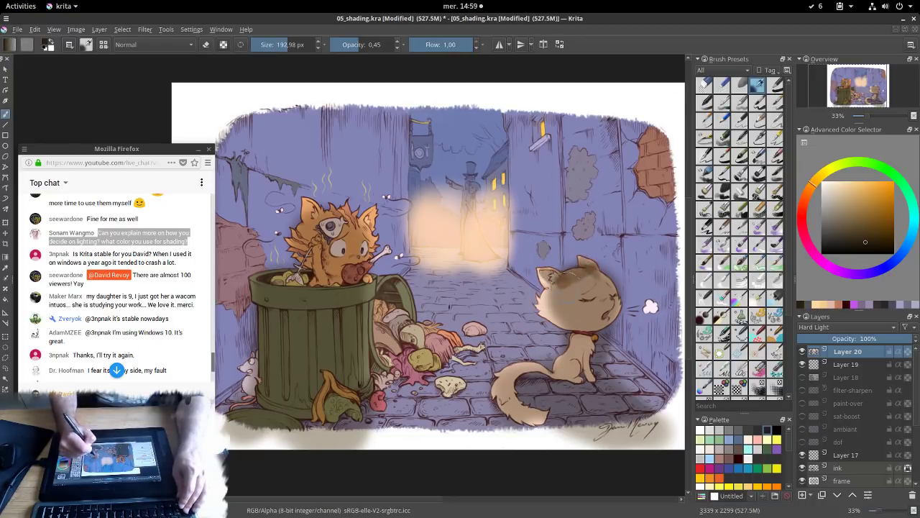
{"action": "mouse_move", "coordinate": [579, 280]}
{"action": "left_mouse_down"}
{"action": "mouse_move", "coordinate": [610, 284]}
{"action": "mouse_move", "coordinate": [580, 337]}
{"action": "mouse_move", "coordinate": [575, 415]}
{"action": "mouse_move", "coordinate": [595, 393]}
{"action": "mouse_move", "coordinate": [639, 425]}
{"action": "left_mouse_up"}
{"action": "mouse_move", "coordinate": [355, 281]}
{"action": "left_mouse_down"}
{"action": "mouse_move", "coordinate": [355, 235]}
{"action": "mouse_move", "coordinate": [324, 254]}
{"action": "left_mouse_up"}
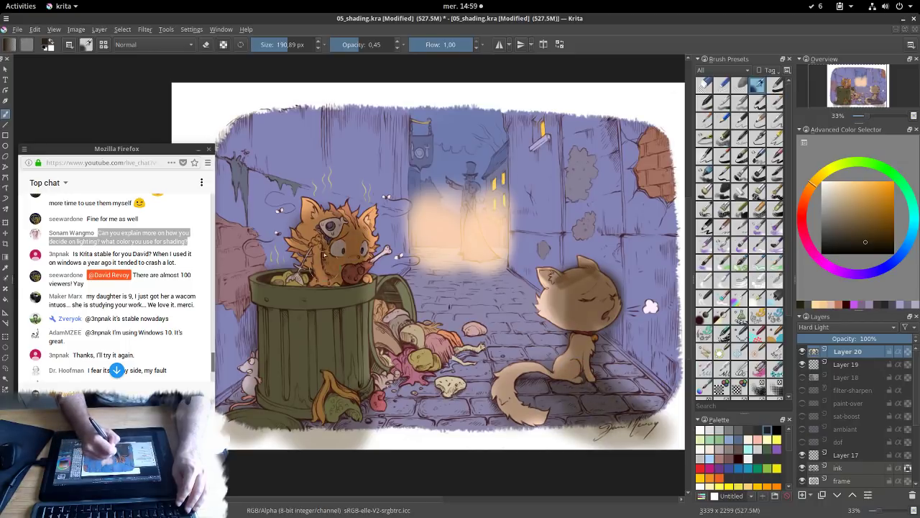
{"action": "mouse_move", "coordinate": [333, 292]}
{"action": "left_mouse_down"}
{"action": "mouse_move", "coordinate": [336, 338]}
{"action": "mouse_move", "coordinate": [313, 302]}
{"action": "mouse_move", "coordinate": [286, 380]}
{"action": "mouse_move", "coordinate": [225, 428]}
{"action": "left_mouse_up"}
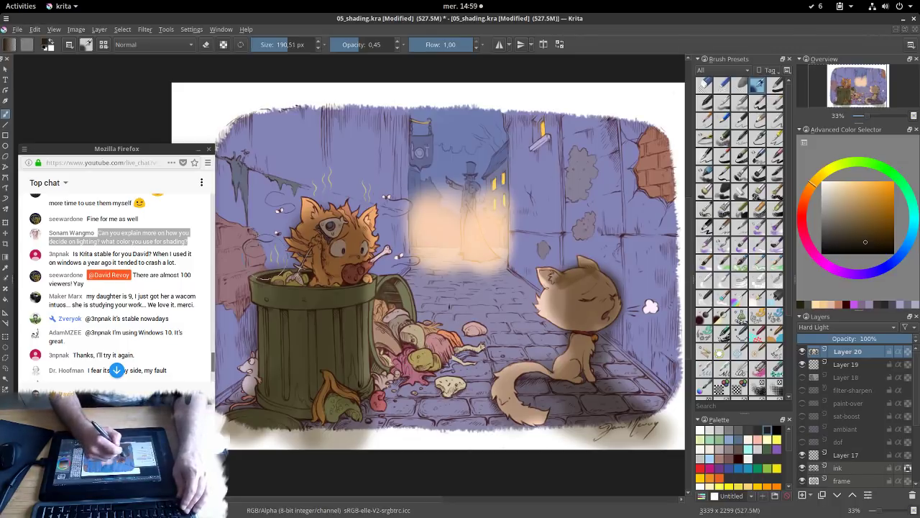
Darken the outer walls and foreground with a brush about 648 px wide, and clear everything painted on the Hard Light layer
{"action": "left_click_drag", "start_coordinate": [272, 265], "coordinate": [313, 275]}
{"action": "mouse_move", "coordinate": [323, 216]}
{"action": "left_mouse_down"}
{"action": "mouse_move", "coordinate": [319, 127]}
{"action": "mouse_move", "coordinate": [259, 154]}
{"action": "mouse_move", "coordinate": [245, 347]}
{"action": "left_mouse_up"}
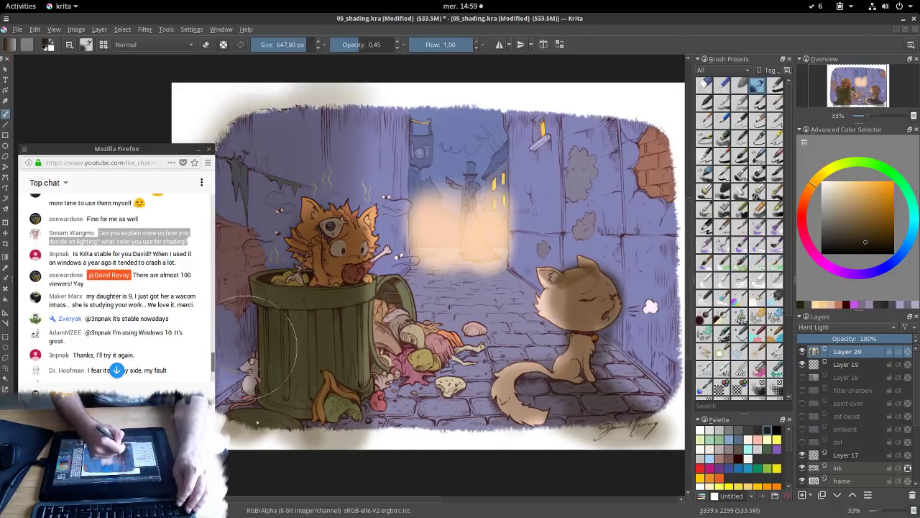
{"action": "mouse_move", "coordinate": [257, 422]}
{"action": "left_mouse_down"}
{"action": "mouse_move", "coordinate": [503, 489]}
{"action": "mouse_move", "coordinate": [632, 302]}
{"action": "mouse_move", "coordinate": [617, 144]}
{"action": "mouse_move", "coordinate": [567, 129]}
{"action": "left_mouse_up"}
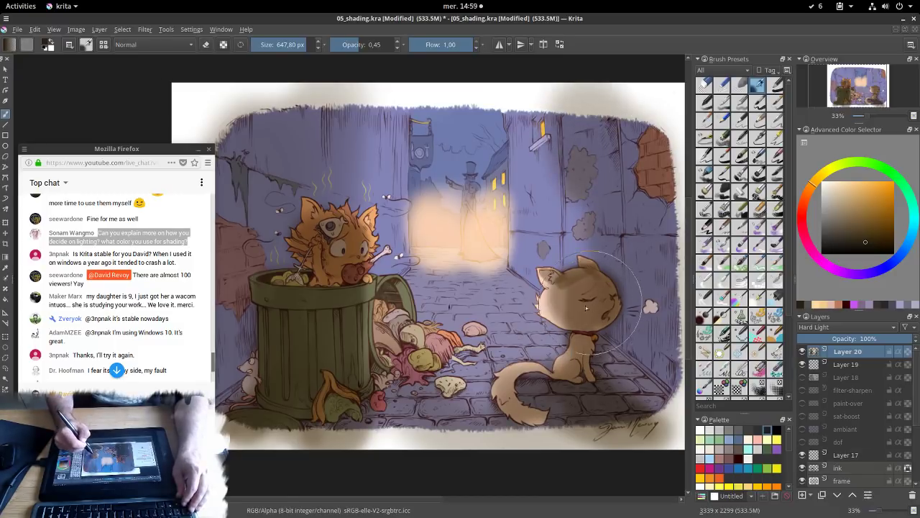
{"action": "mouse_move", "coordinate": [586, 307]}
{"action": "left_mouse_down"}
{"action": "mouse_move", "coordinate": [596, 284]}
{"action": "mouse_move", "coordinate": [632, 345]}
{"action": "mouse_move", "coordinate": [596, 402]}
{"action": "mouse_move", "coordinate": [605, 389]}
{"action": "left_mouse_up"}
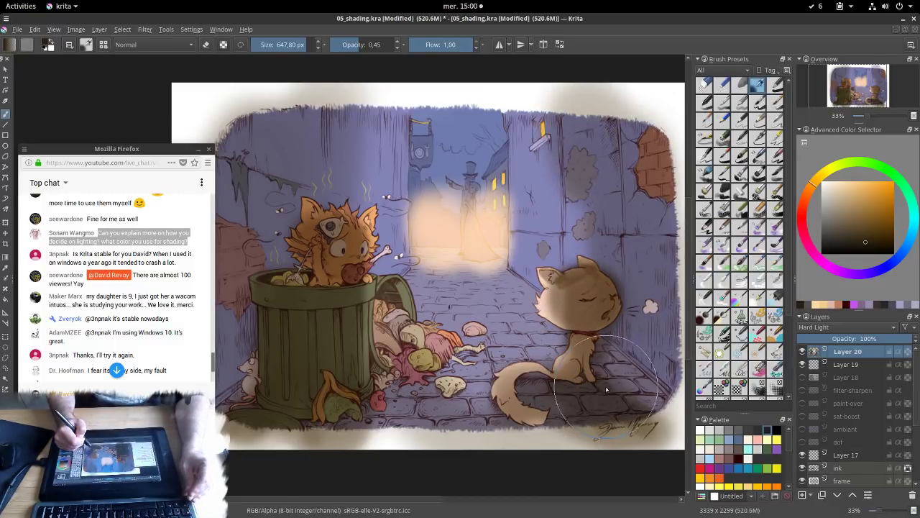
{"action": "key", "text": "Delete"}
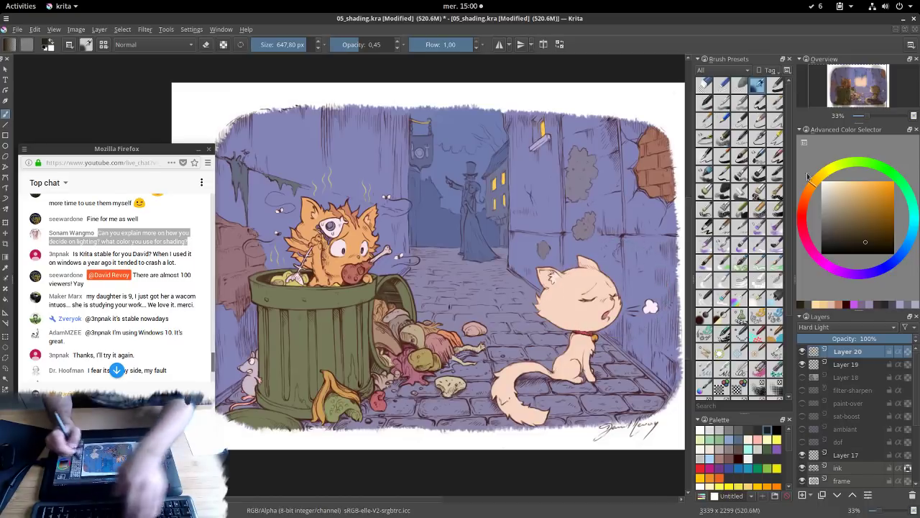
Darken the alley's background with dark brown, and shade the pale cat's alley-facing side and nearby ground with a brush about 258 px wide
{"action": "mouse_move", "coordinate": [443, 244]}
{"action": "left_mouse_down"}
{"action": "mouse_move", "coordinate": [440, 129]}
{"action": "mouse_move", "coordinate": [461, 85]}
{"action": "mouse_move", "coordinate": [424, 115]}
{"action": "mouse_move", "coordinate": [411, 241]}
{"action": "mouse_move", "coordinate": [431, 108]}
{"action": "mouse_move", "coordinate": [526, 154]}
{"action": "mouse_move", "coordinate": [467, 205]}
{"action": "mouse_move", "coordinate": [421, 164]}
{"action": "mouse_move", "coordinate": [496, 180]}
{"action": "left_mouse_up"}
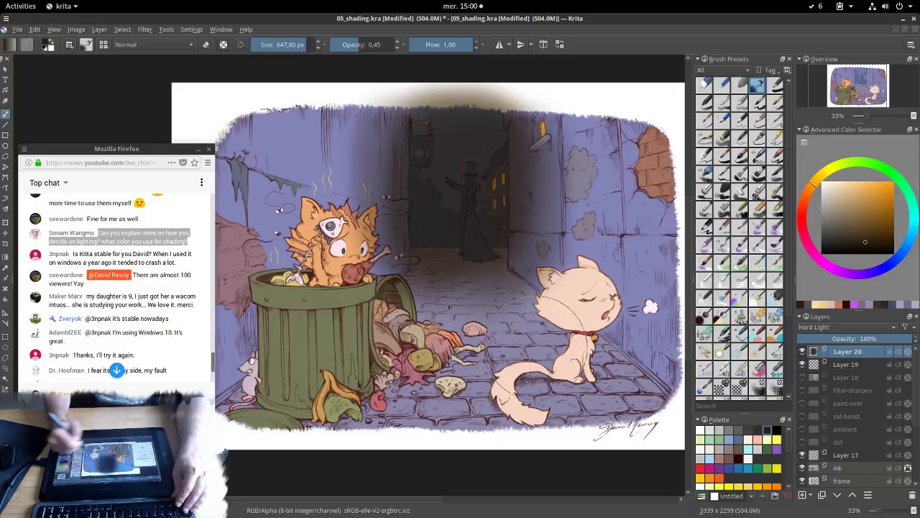
{"action": "left_click_drag", "start_coordinate": [536, 348], "coordinate": [475, 347], "text": "shift"}
{"action": "mouse_move", "coordinate": [544, 356]}
{"action": "left_mouse_down"}
{"action": "mouse_move", "coordinate": [522, 352]}
{"action": "mouse_move", "coordinate": [497, 376]}
{"action": "mouse_move", "coordinate": [503, 414]}
{"action": "mouse_move", "coordinate": [518, 352]}
{"action": "mouse_move", "coordinate": [475, 361]}
{"action": "mouse_move", "coordinate": [543, 340]}
{"action": "mouse_move", "coordinate": [552, 353]}
{"action": "mouse_move", "coordinate": [526, 340]}
{"action": "mouse_move", "coordinate": [556, 356]}
{"action": "mouse_move", "coordinate": [573, 341]}
{"action": "mouse_move", "coordinate": [539, 309]}
{"action": "mouse_move", "coordinate": [570, 292]}
{"action": "left_mouse_up"}
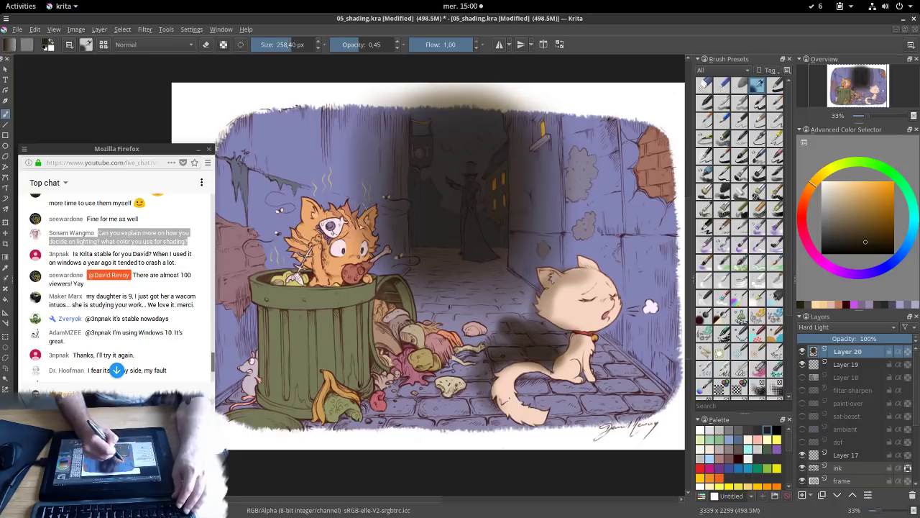
Deepen the dark brown shading over the alley's background, side walls and ground, using a soft brush up to about 374 px wide
{"action": "mouse_move", "coordinate": [358, 237]}
{"action": "left_mouse_down"}
{"action": "mouse_move", "coordinate": [365, 272]}
{"action": "mouse_move", "coordinate": [387, 285]}
{"action": "mouse_move", "coordinate": [396, 317]}
{"action": "mouse_move", "coordinate": [426, 329]}
{"action": "mouse_move", "coordinate": [402, 362]}
{"action": "left_mouse_up"}
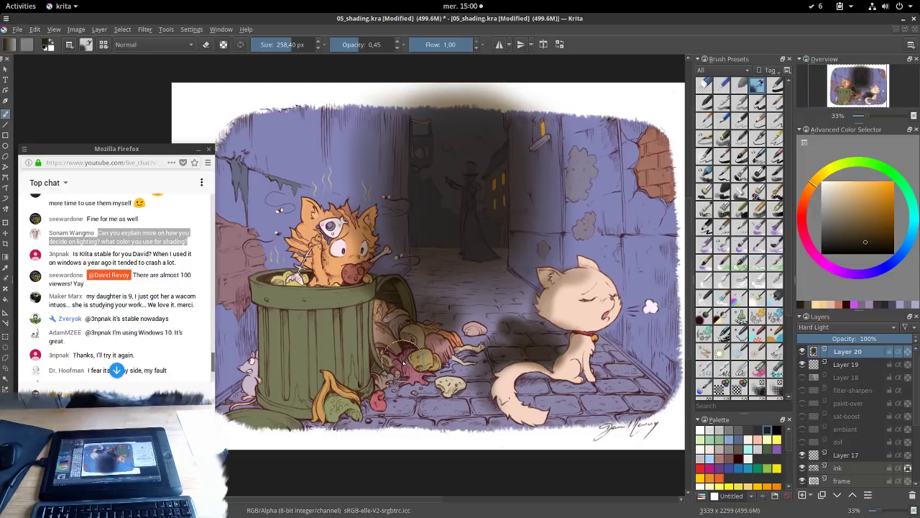
{"action": "key", "text": "bracketleft"}
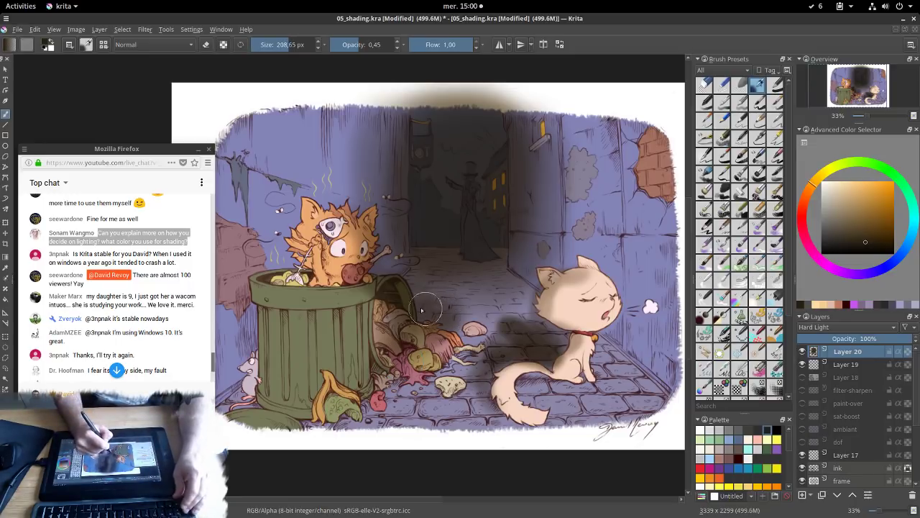
{"action": "left_click_drag", "start_coordinate": [446, 315], "coordinate": [434, 327]}
{"action": "mouse_move", "coordinate": [368, 415]}
{"action": "left_mouse_down"}
{"action": "mouse_move", "coordinate": [382, 319]}
{"action": "mouse_move", "coordinate": [370, 388]}
{"action": "mouse_move", "coordinate": [376, 420]}
{"action": "left_mouse_up"}
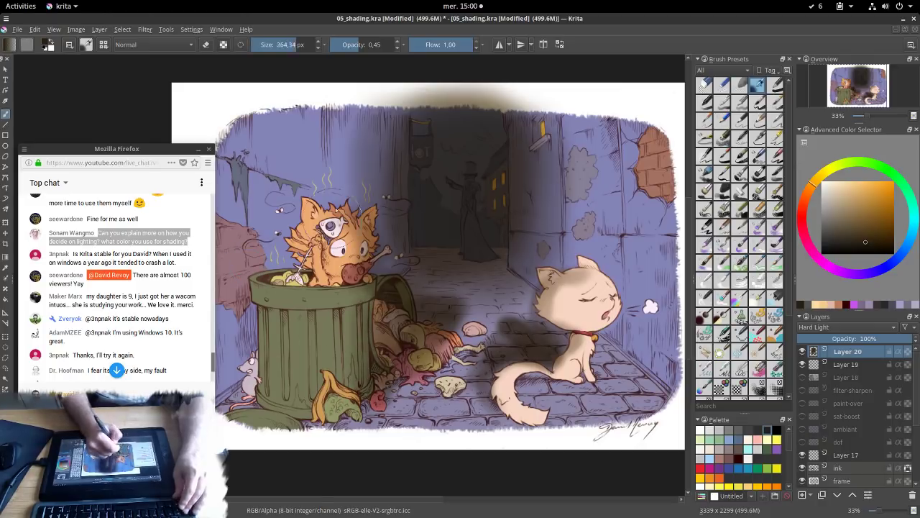
{"action": "mouse_move", "coordinate": [336, 210]}
{"action": "left_mouse_down"}
{"action": "mouse_move", "coordinate": [381, 187]}
{"action": "mouse_move", "coordinate": [349, 124]}
{"action": "mouse_move", "coordinate": [384, 230]}
{"action": "left_mouse_up"}
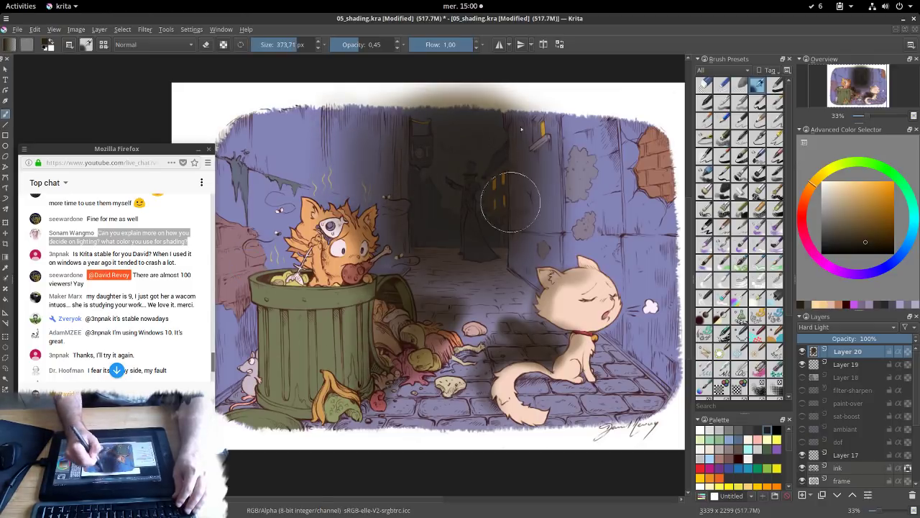
{"action": "mouse_move", "coordinate": [510, 202]}
{"action": "left_mouse_down"}
{"action": "mouse_move", "coordinate": [546, 164]}
{"action": "mouse_move", "coordinate": [545, 131]}
{"action": "mouse_move", "coordinate": [578, 126]}
{"action": "mouse_move", "coordinate": [515, 205]}
{"action": "mouse_move", "coordinate": [498, 175]}
{"action": "mouse_move", "coordinate": [532, 211]}
{"action": "left_mouse_up"}
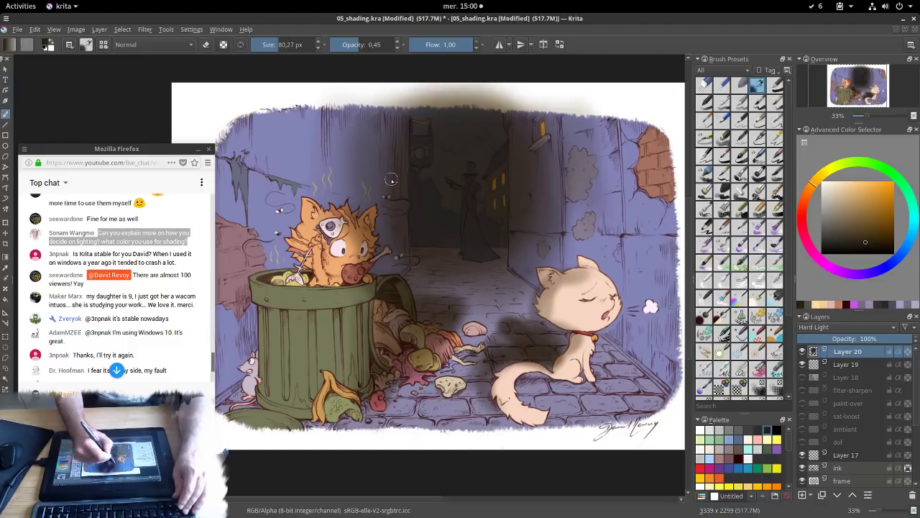
Cross out the distant hatted figure in black, and paint a glowing orange-red face with slanted eyes and teeth around it
{"action": "left_click", "coordinate": [822, 253]}
{"action": "left_click_drag", "start_coordinate": [444, 169], "coordinate": [490, 210]}
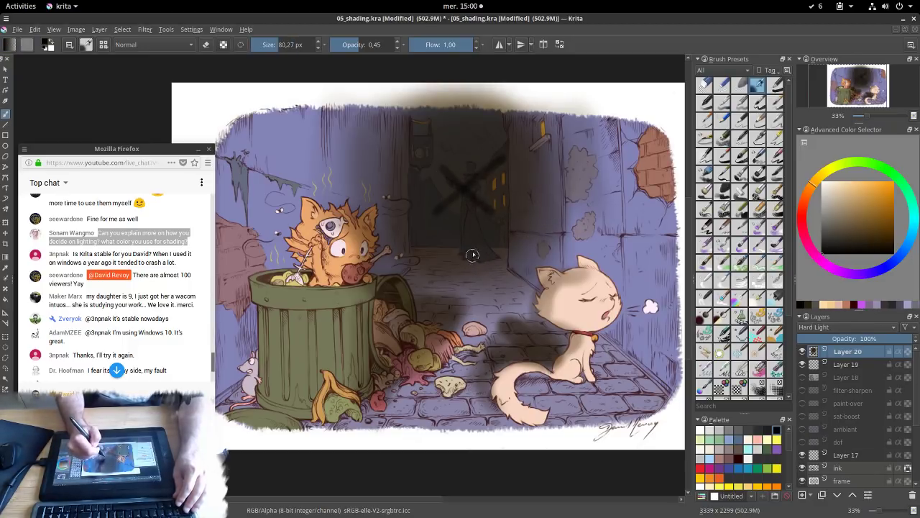
{"action": "left_click", "coordinate": [805, 202]}
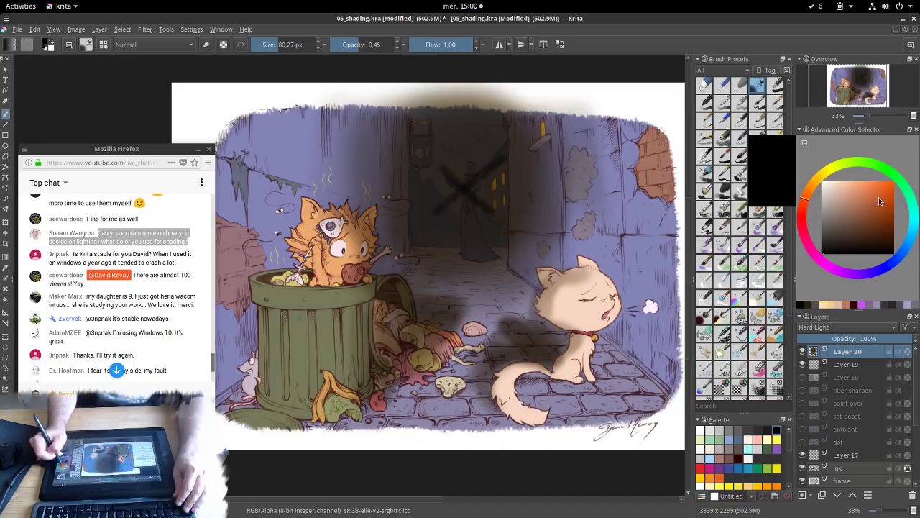
{"action": "left_click_drag", "start_coordinate": [880, 202], "coordinate": [893, 181]}
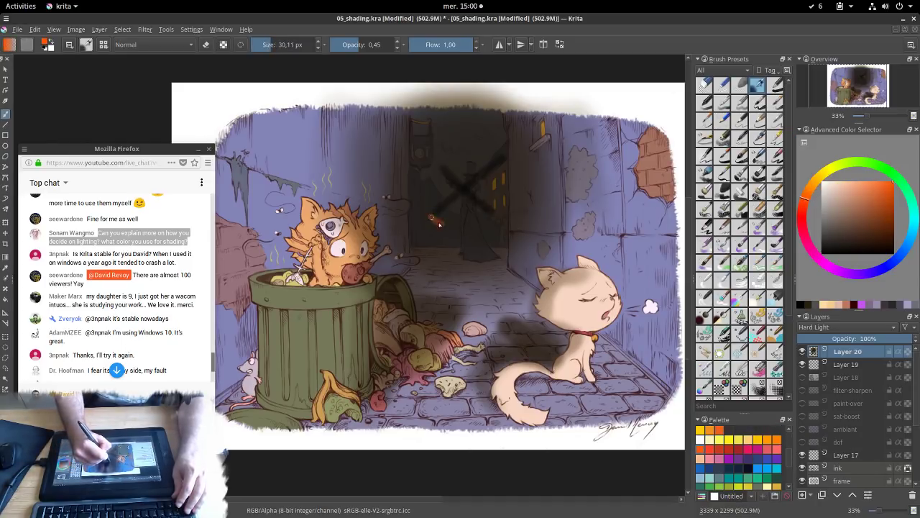
{"action": "left_click_drag", "start_coordinate": [431, 218], "coordinate": [443, 223]}
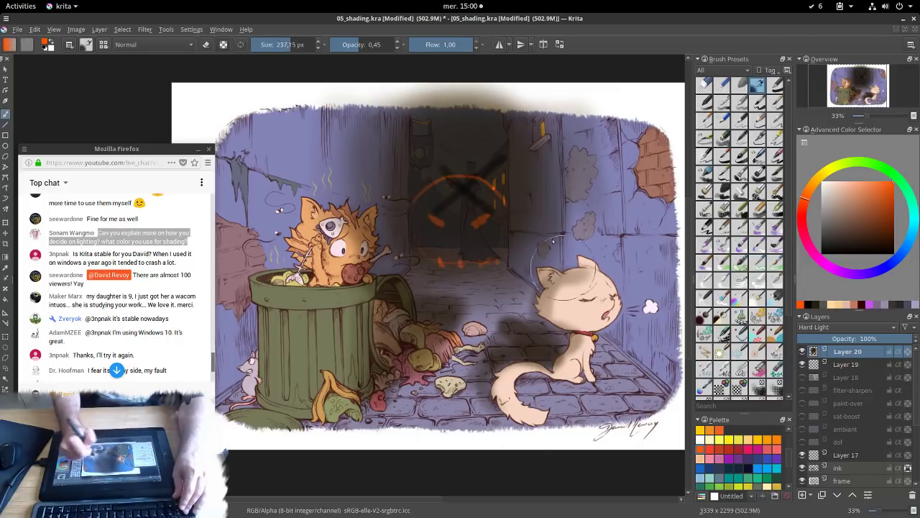
Darken the alley's depth and the inner wall edges around the glowing face with black, using a brush about 406 px wide
{"action": "left_click_drag", "start_coordinate": [848, 236], "coordinate": [822, 253]}
{"action": "mouse_move", "coordinate": [421, 264]}
{"action": "left_mouse_down"}
{"action": "mouse_move", "coordinate": [516, 263]}
{"action": "mouse_move", "coordinate": [405, 253]}
{"action": "mouse_move", "coordinate": [502, 263]}
{"action": "mouse_move", "coordinate": [542, 216]}
{"action": "mouse_move", "coordinate": [409, 152]}
{"action": "mouse_move", "coordinate": [483, 128]}
{"action": "left_mouse_up"}
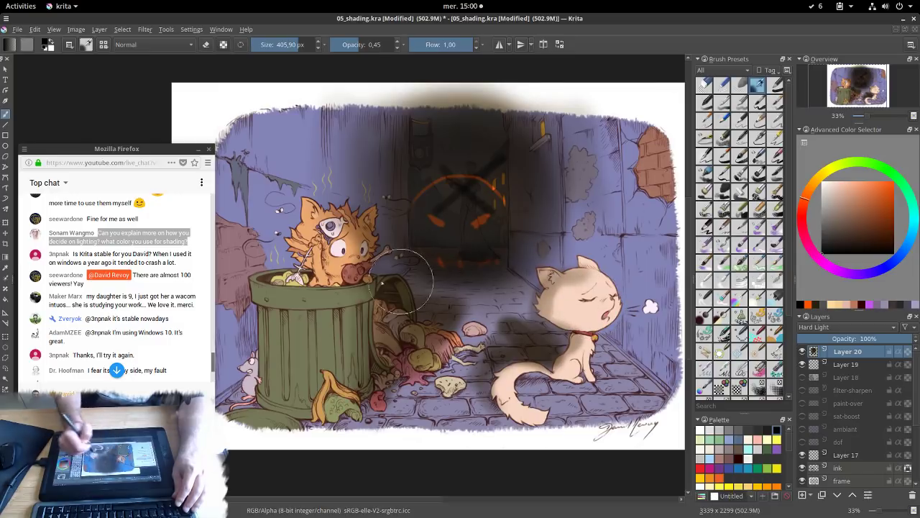
{"action": "mouse_move", "coordinate": [499, 246]}
{"action": "left_mouse_down"}
{"action": "mouse_move", "coordinate": [424, 144]}
{"action": "mouse_move", "coordinate": [373, 185]}
{"action": "mouse_move", "coordinate": [323, 125]}
{"action": "mouse_move", "coordinate": [428, 278]}
{"action": "mouse_move", "coordinate": [503, 267]}
{"action": "mouse_move", "coordinate": [524, 166]}
{"action": "mouse_move", "coordinate": [546, 147]}
{"action": "left_mouse_up"}
{"action": "left_click_drag", "start_coordinate": [563, 189], "coordinate": [515, 295]}
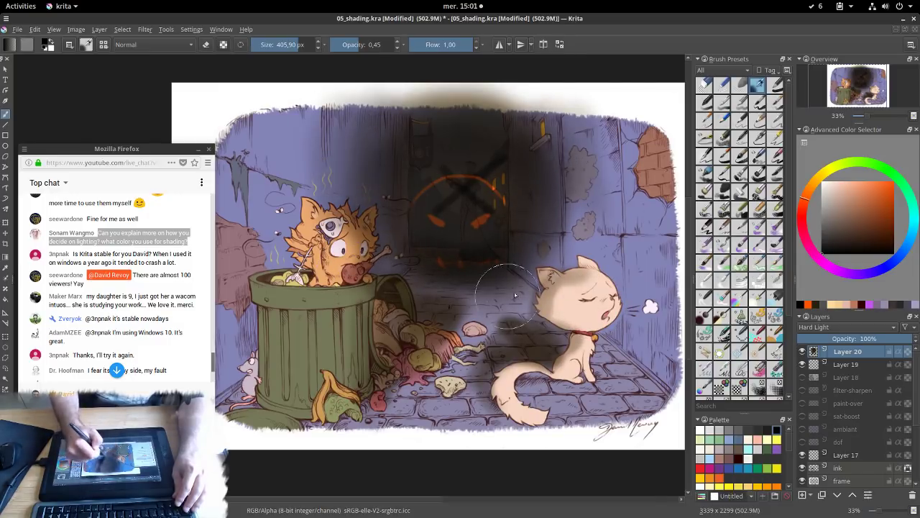
Brighten both cats, the trash can and the spilled garbage with near-white at about 217 px, and clear the Hard Light layer
{"action": "left_click_drag", "start_coordinate": [385, 266], "coordinate": [271, 266], "text": "shift"}
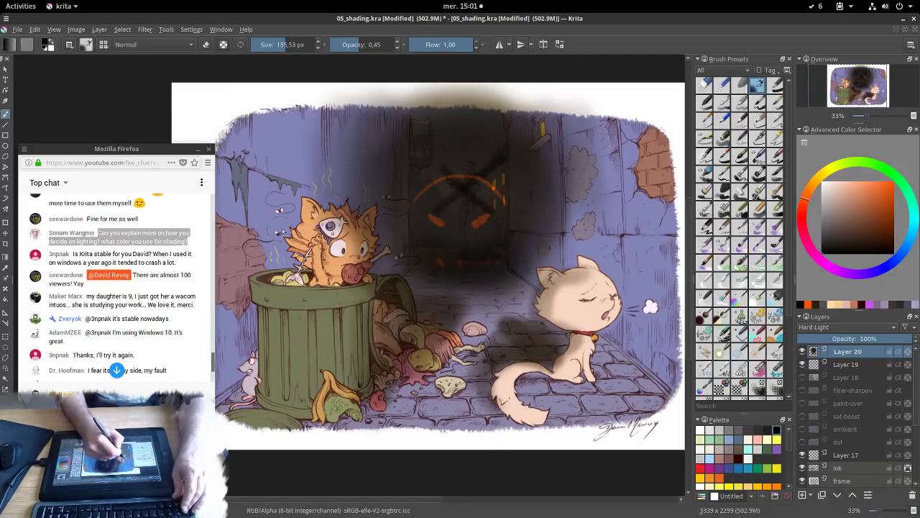
{"action": "key", "text": "bracketright"}
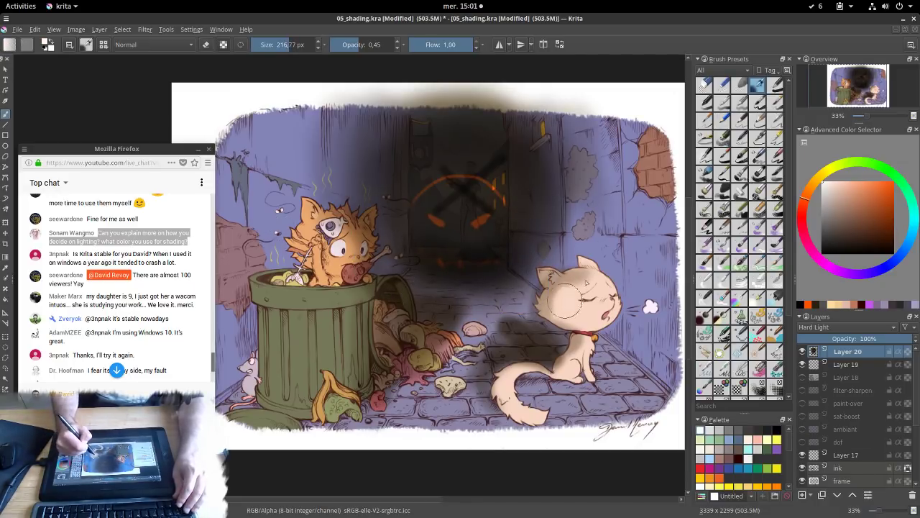
{"action": "left_click_drag", "start_coordinate": [583, 295], "coordinate": [587, 310]}
{"action": "mouse_move", "coordinate": [374, 241]}
{"action": "left_mouse_down"}
{"action": "mouse_move", "coordinate": [348, 251]}
{"action": "mouse_move", "coordinate": [361, 230]}
{"action": "mouse_move", "coordinate": [325, 248]}
{"action": "left_mouse_up"}
{"action": "left_click_drag", "start_coordinate": [334, 363], "coordinate": [277, 351]}
{"action": "left_click_drag", "start_coordinate": [381, 308], "coordinate": [449, 373]}
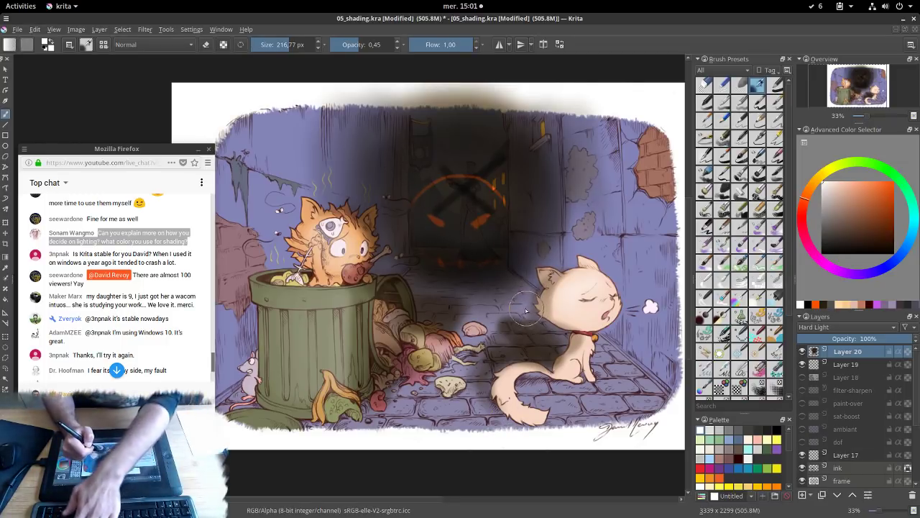
{"action": "key", "text": "Delete"}
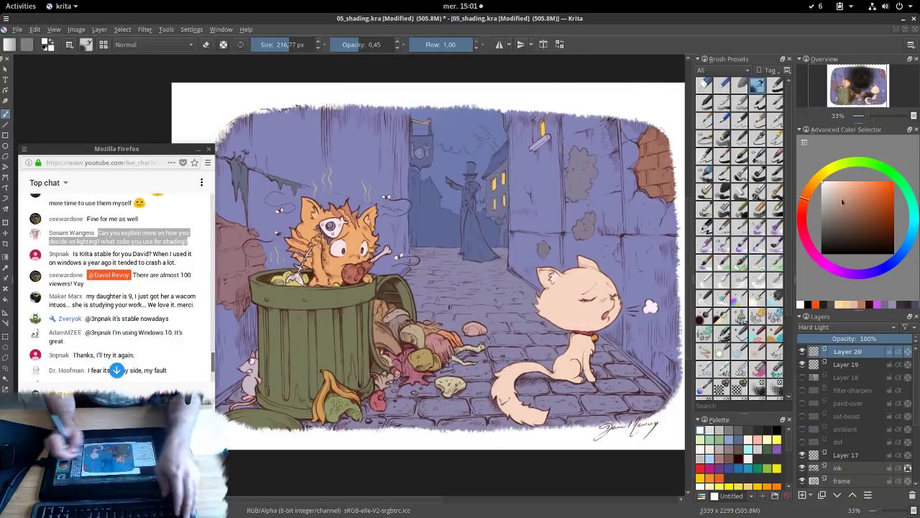
Shade the wall behind the orange cat, the trash can and the garbage with dark gray, using a brush about 521 px wide
{"action": "left_click", "coordinate": [821, 243]}
{"action": "mouse_move", "coordinate": [400, 138]}
{"action": "left_mouse_down", "text": "shift"}
{"action": "mouse_move", "coordinate": [401, 108]}
{"action": "mouse_move", "coordinate": [394, 257]}
{"action": "mouse_move", "coordinate": [384, 183]}
{"action": "mouse_move", "coordinate": [383, 216]}
{"action": "mouse_move", "coordinate": [332, 115]}
{"action": "mouse_move", "coordinate": [290, 290]}
{"action": "mouse_move", "coordinate": [271, 280]}
{"action": "mouse_move", "coordinate": [246, 194]}
{"action": "mouse_move", "coordinate": [246, 280]}
{"action": "mouse_move", "coordinate": [311, 388]}
{"action": "mouse_move", "coordinate": [379, 323]}
{"action": "mouse_move", "coordinate": [390, 337]}
{"action": "mouse_move", "coordinate": [418, 338]}
{"action": "mouse_move", "coordinate": [413, 288]}
{"action": "mouse_move", "coordinate": [442, 321]}
{"action": "mouse_move", "coordinate": [447, 309]}
{"action": "mouse_move", "coordinate": [414, 431]}
{"action": "mouse_move", "coordinate": [382, 446]}
{"action": "mouse_move", "coordinate": [300, 345]}
{"action": "mouse_move", "coordinate": [284, 323]}
{"action": "left_mouse_up", "text": "shift"}
{"action": "left_click_drag", "start_coordinate": [345, 168], "coordinate": [367, 168], "text": "shift"}
{"action": "mouse_move", "coordinate": [366, 168]}
{"action": "left_mouse_down"}
{"action": "mouse_move", "coordinate": [370, 136]}
{"action": "mouse_move", "coordinate": [387, 150]}
{"action": "mouse_move", "coordinate": [322, 266]}
{"action": "left_mouse_up"}
{"action": "mouse_move", "coordinate": [345, 155]}
{"action": "left_mouse_down"}
{"action": "mouse_move", "coordinate": [278, 314]}
{"action": "mouse_move", "coordinate": [327, 240]}
{"action": "mouse_move", "coordinate": [439, 345]}
{"action": "left_mouse_up"}
Paint white light into the alley's background, with a beam falling onto the pale cat and bright streaks across the ground
{"action": "left_click", "coordinate": [822, 182]}
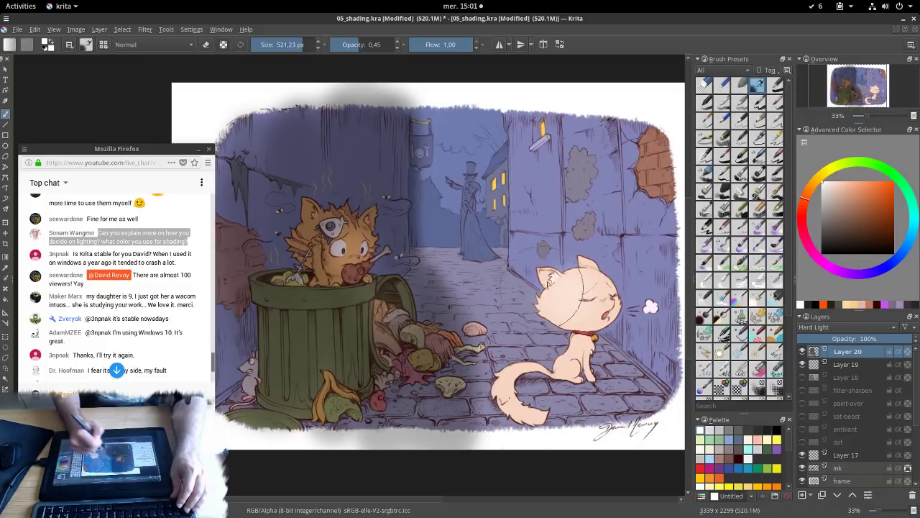
{"action": "mouse_move", "coordinate": [470, 151]}
{"action": "left_mouse_down"}
{"action": "mouse_move", "coordinate": [580, 262]}
{"action": "mouse_move", "coordinate": [363, 287]}
{"action": "left_mouse_up"}
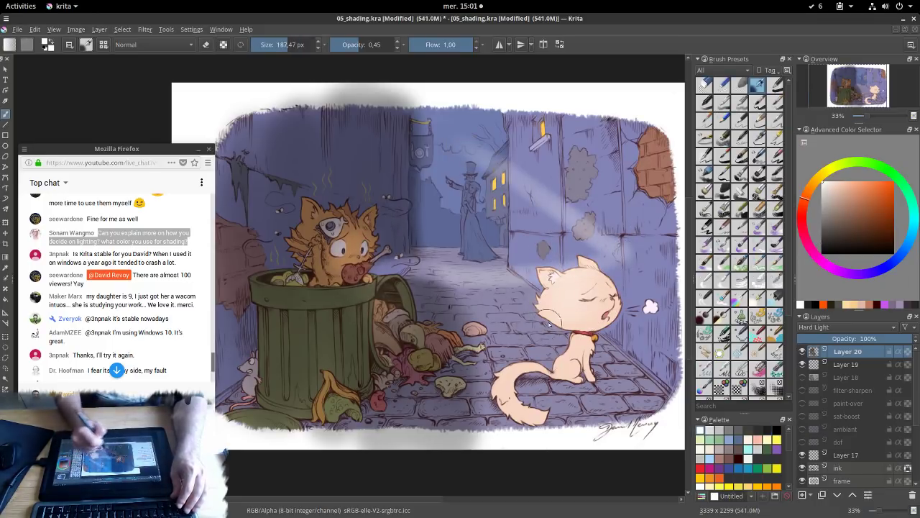
{"action": "key", "text": "ctrl+z"}
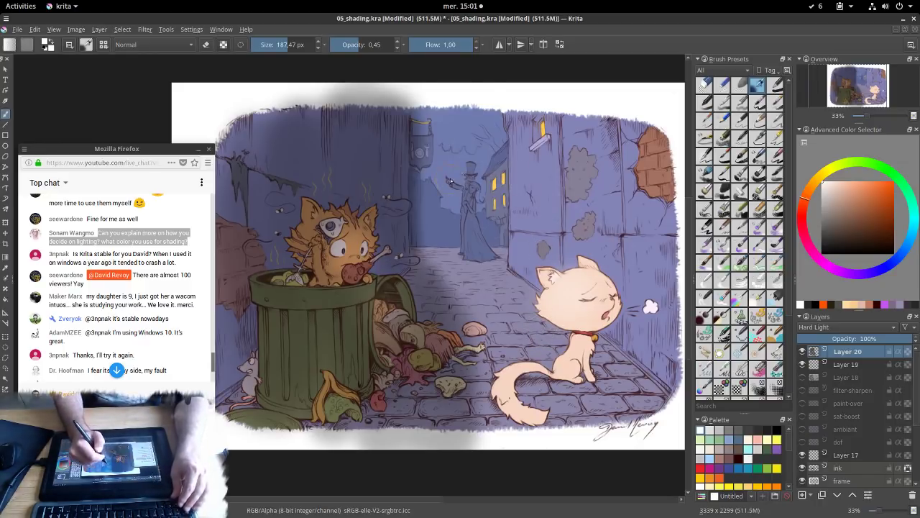
{"action": "mouse_move", "coordinate": [473, 190]}
{"action": "left_mouse_down"}
{"action": "mouse_move", "coordinate": [431, 201]}
{"action": "mouse_move", "coordinate": [460, 208]}
{"action": "mouse_move", "coordinate": [475, 181]}
{"action": "mouse_move", "coordinate": [594, 303]}
{"action": "mouse_move", "coordinate": [575, 324]}
{"action": "mouse_move", "coordinate": [604, 337]}
{"action": "mouse_move", "coordinate": [548, 273]}
{"action": "mouse_move", "coordinate": [398, 275]}
{"action": "left_mouse_up"}
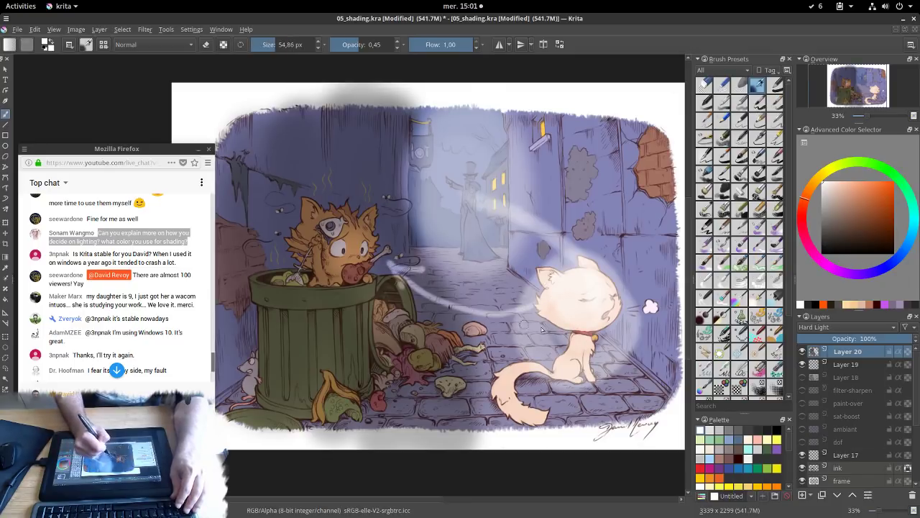
{"action": "mouse_move", "coordinate": [430, 192]}
{"action": "left_mouse_down"}
{"action": "mouse_move", "coordinate": [424, 320]}
{"action": "mouse_move", "coordinate": [429, 230]}
{"action": "left_mouse_up"}
Undo all the white light and dark gray shading strokes on the Hard Light layer
{"action": "key", "text": "ctrl+z"}
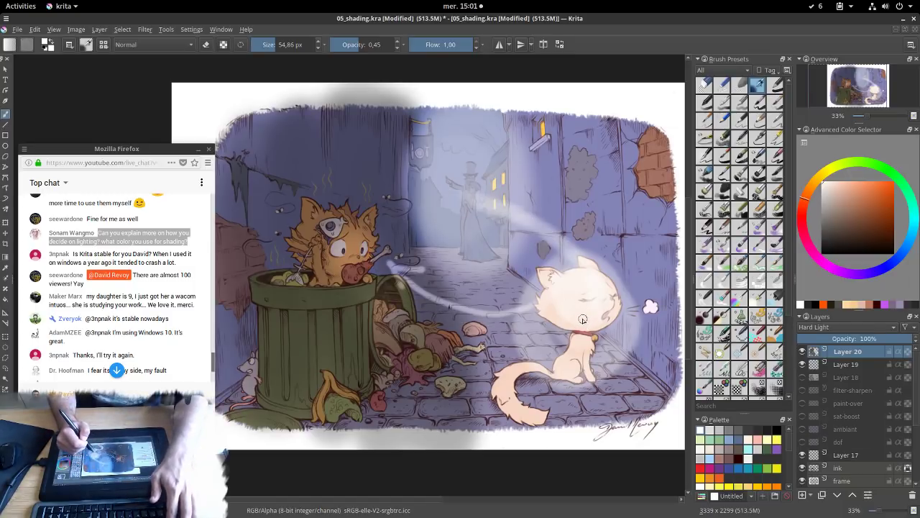
{"action": "key", "text": "ctrl+z"}
{"action": "key", "text": "ctrl+z"}
{"action": "key", "text": "ctrl+z"}
{"action": "key", "text": "ctrl+z"}
{"action": "key", "text": "ctrl+z"}
{"action": "key", "text": "ctrl+z"}
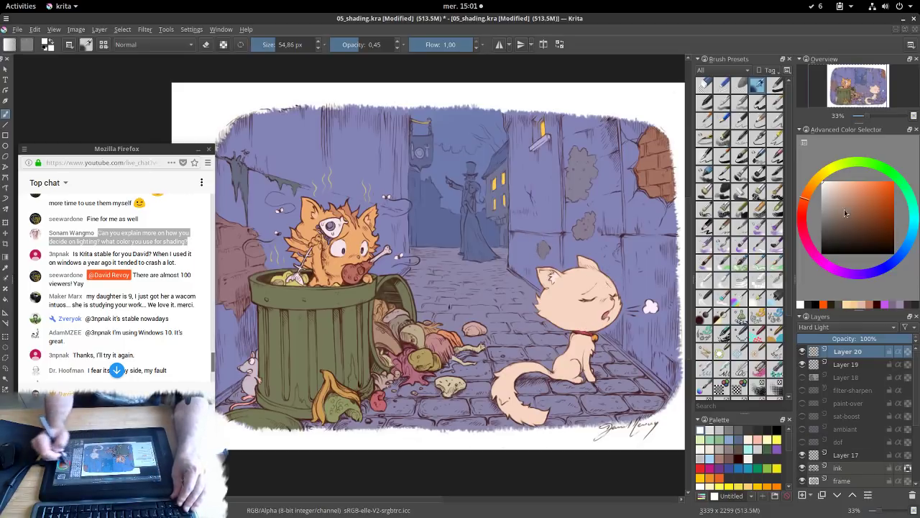
Shade the wall behind the pale cat, the cat itself, its surrounding ground and the trash can's outer side with dark brown
{"action": "left_click", "coordinate": [846, 238]}
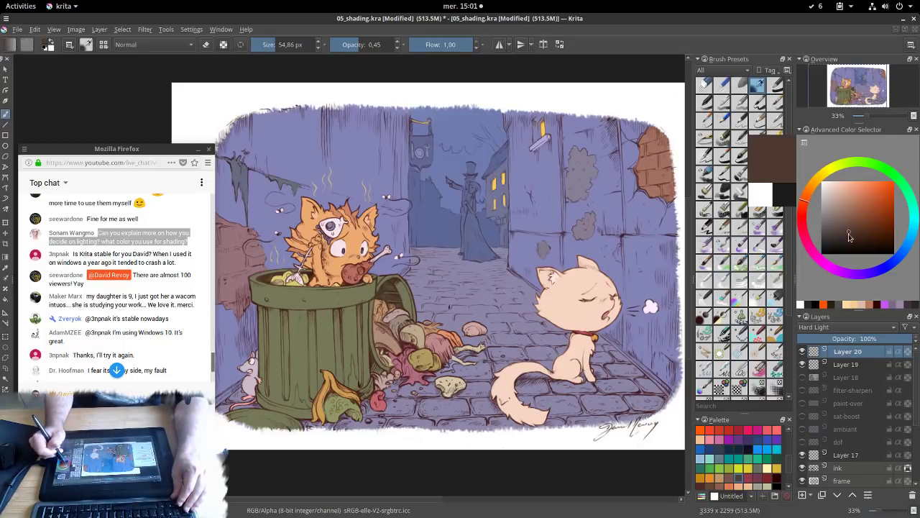
{"action": "left_click_drag", "start_coordinate": [460, 165], "coordinate": [541, 166], "text": "shift"}
{"action": "mouse_move", "coordinate": [540, 155]}
{"action": "left_mouse_down"}
{"action": "mouse_move", "coordinate": [546, 273]}
{"action": "mouse_move", "coordinate": [582, 237]}
{"action": "mouse_move", "coordinate": [632, 287]}
{"action": "mouse_move", "coordinate": [646, 242]}
{"action": "mouse_move", "coordinate": [589, 345]}
{"action": "mouse_move", "coordinate": [522, 300]}
{"action": "left_mouse_up"}
{"action": "mouse_move", "coordinate": [528, 212]}
{"action": "left_mouse_down"}
{"action": "mouse_move", "coordinate": [525, 230]}
{"action": "mouse_move", "coordinate": [532, 144]}
{"action": "mouse_move", "coordinate": [611, 216]}
{"action": "mouse_move", "coordinate": [657, 154]}
{"action": "mouse_move", "coordinate": [661, 317]}
{"action": "left_mouse_up"}
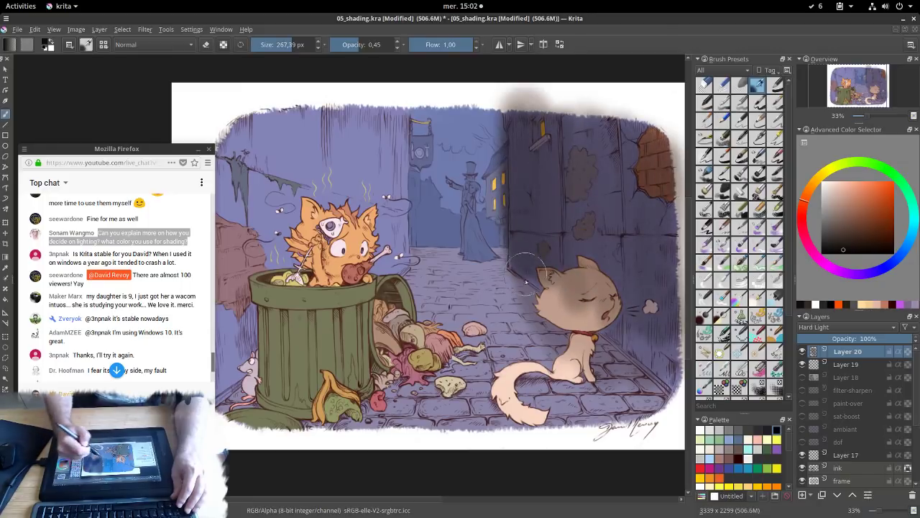
{"action": "mouse_move", "coordinate": [515, 269]}
{"action": "left_mouse_down"}
{"action": "mouse_move", "coordinate": [532, 388]}
{"action": "mouse_move", "coordinate": [568, 302]}
{"action": "mouse_move", "coordinate": [596, 409]}
{"action": "mouse_move", "coordinate": [615, 345]}
{"action": "left_mouse_up"}
{"action": "mouse_move", "coordinate": [611, 294]}
{"action": "left_mouse_down"}
{"action": "mouse_move", "coordinate": [639, 345]}
{"action": "mouse_move", "coordinate": [625, 302]}
{"action": "mouse_move", "coordinate": [530, 392]}
{"action": "mouse_move", "coordinate": [496, 360]}
{"action": "mouse_move", "coordinate": [561, 402]}
{"action": "mouse_move", "coordinate": [656, 345]}
{"action": "left_mouse_up"}
{"action": "mouse_move", "coordinate": [280, 272]}
{"action": "left_mouse_down"}
{"action": "mouse_move", "coordinate": [258, 274]}
{"action": "mouse_move", "coordinate": [252, 230]}
{"action": "mouse_move", "coordinate": [248, 374]}
{"action": "mouse_move", "coordinate": [243, 328]}
{"action": "mouse_move", "coordinate": [237, 416]}
{"action": "mouse_move", "coordinate": [306, 413]}
{"action": "mouse_move", "coordinate": [295, 342]}
{"action": "left_mouse_up"}
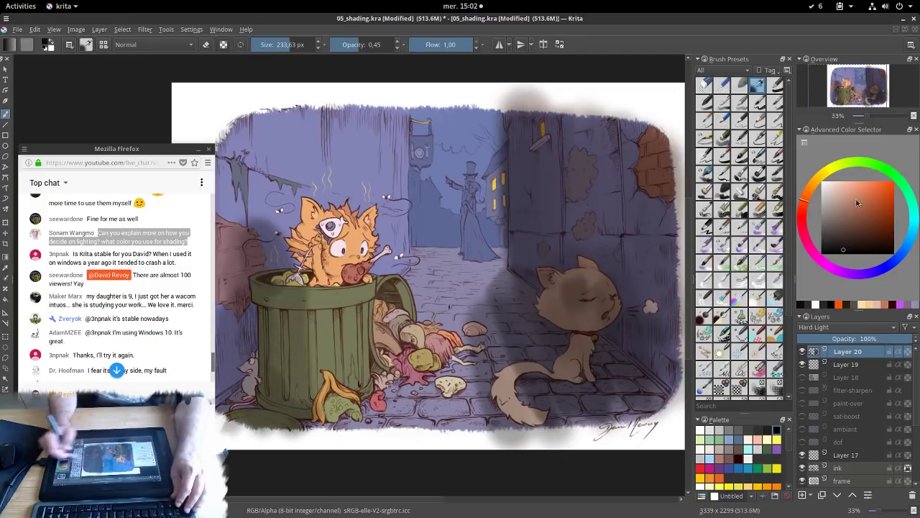
Lighten the shadowed pale cat with a lighter brown, and add lavender sampled from the lit wall to its face
{"action": "left_click", "coordinate": [831, 227]}
{"action": "left_click_drag", "start_coordinate": [524, 313], "coordinate": [583, 337], "text": "shift"}
{"action": "mouse_move", "coordinate": [544, 287]}
{"action": "left_mouse_down"}
{"action": "mouse_move", "coordinate": [568, 337]}
{"action": "mouse_move", "coordinate": [625, 353]}
{"action": "left_mouse_up"}
{"action": "left_click", "coordinate": [354, 164], "text": "ctrl"}
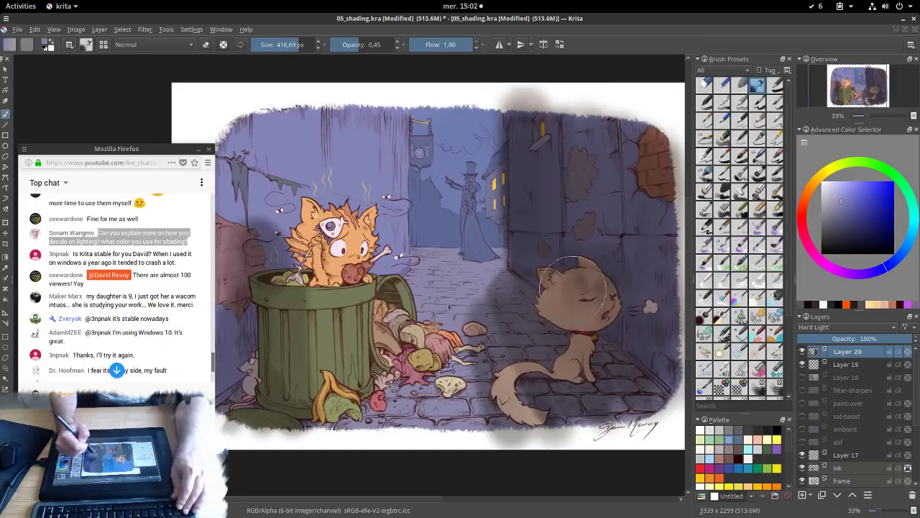
{"action": "mouse_move", "coordinate": [550, 291]}
{"action": "left_mouse_down", "text": "shift"}
{"action": "mouse_move", "coordinate": [512, 295]}
{"action": "mouse_move", "coordinate": [564, 299]}
{"action": "mouse_move", "coordinate": [575, 338]}
{"action": "mouse_move", "coordinate": [550, 388]}
{"action": "mouse_move", "coordinate": [560, 273]}
{"action": "mouse_move", "coordinate": [633, 266]}
{"action": "left_mouse_up", "text": "shift"}
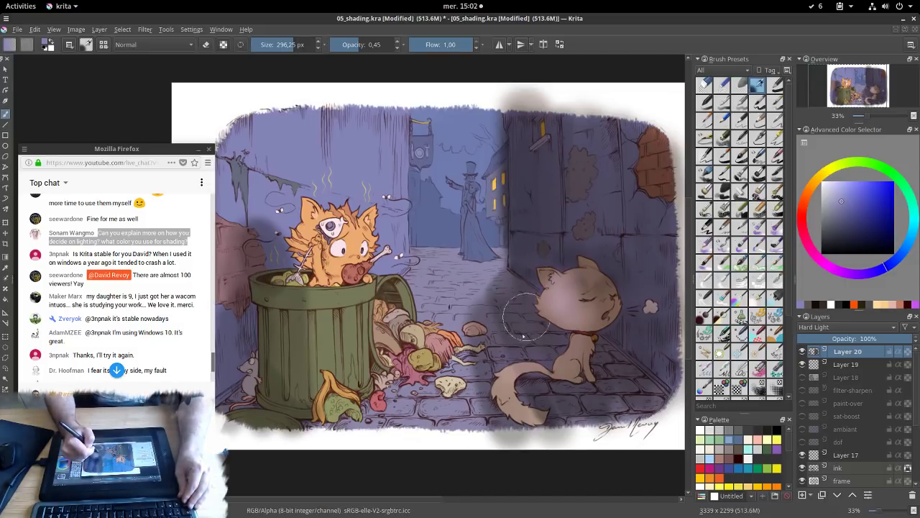
Darken the ground beside the pale cat with the sampled shadow color, and retint the shaded wall and cat with muted mauve
{"action": "left_click", "coordinate": [517, 286], "text": "ctrl"}
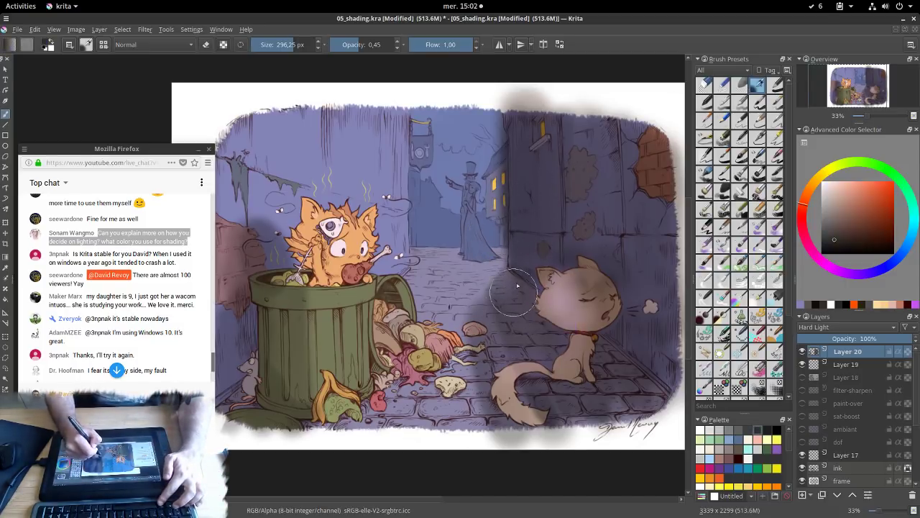
{"action": "mouse_move", "coordinate": [516, 285]}
{"action": "left_mouse_down"}
{"action": "mouse_move", "coordinate": [493, 318]}
{"action": "mouse_move", "coordinate": [523, 288]}
{"action": "mouse_move", "coordinate": [501, 347]}
{"action": "mouse_move", "coordinate": [514, 358]}
{"action": "mouse_move", "coordinate": [561, 334]}
{"action": "mouse_move", "coordinate": [552, 387]}
{"action": "mouse_move", "coordinate": [605, 370]}
{"action": "mouse_move", "coordinate": [675, 406]}
{"action": "mouse_move", "coordinate": [657, 379]}
{"action": "mouse_move", "coordinate": [527, 403]}
{"action": "mouse_move", "coordinate": [547, 345]}
{"action": "mouse_move", "coordinate": [493, 345]}
{"action": "left_mouse_up"}
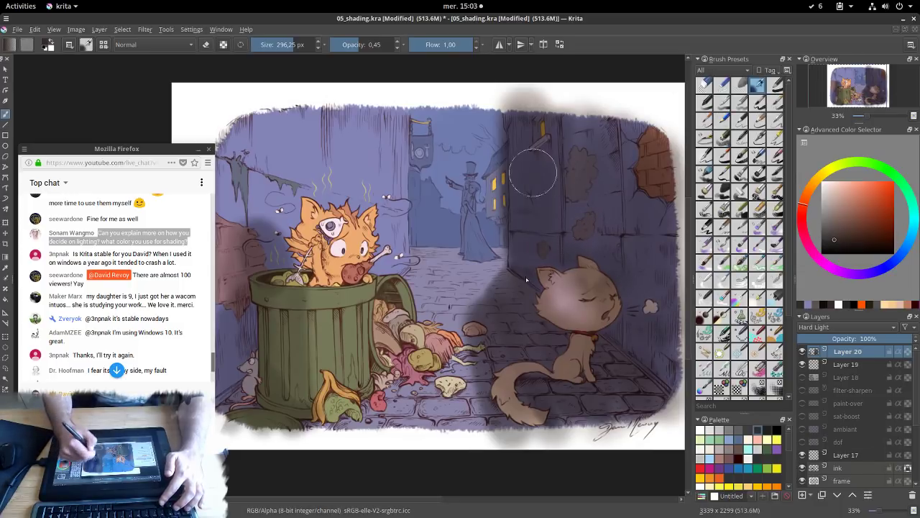
{"action": "left_click_drag", "start_coordinate": [804, 212], "coordinate": [811, 250]}
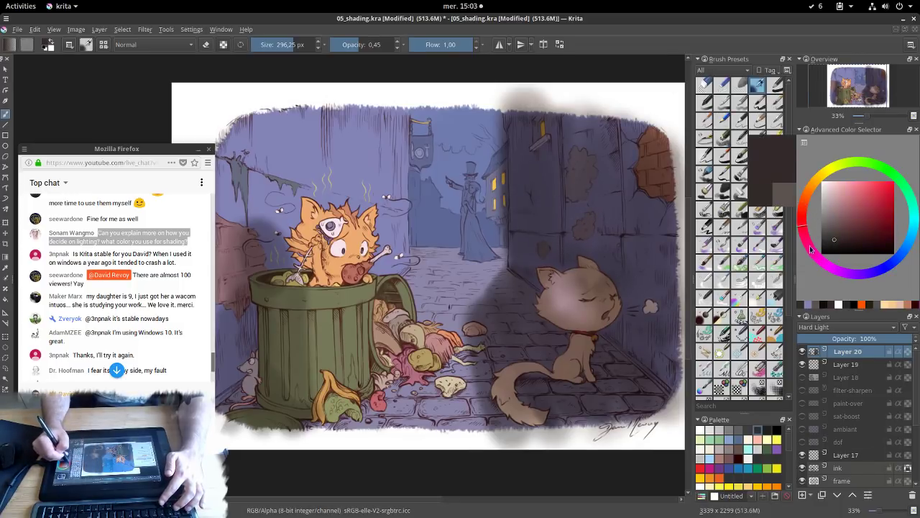
{"action": "left_click", "coordinate": [829, 229]}
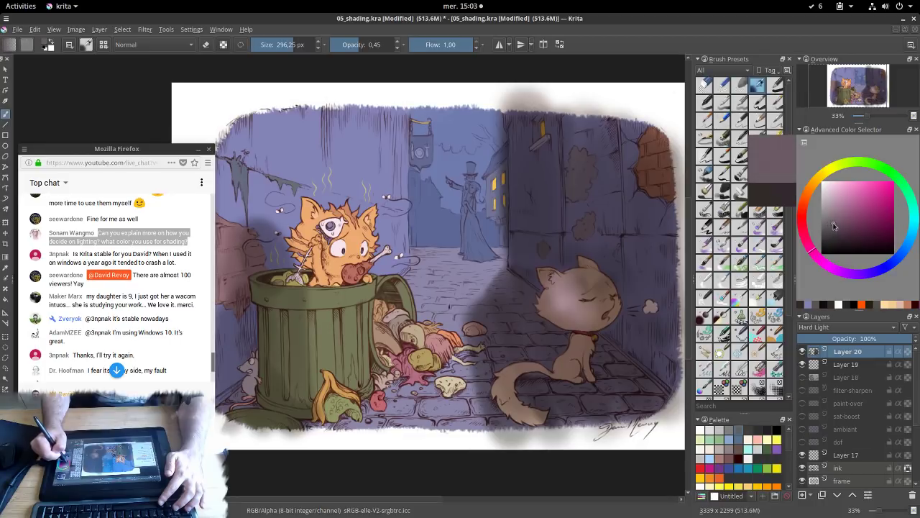
{"action": "mouse_move", "coordinate": [518, 125]}
{"action": "left_mouse_down"}
{"action": "mouse_move", "coordinate": [531, 254]}
{"action": "mouse_move", "coordinate": [534, 161]}
{"action": "mouse_move", "coordinate": [564, 115]}
{"action": "mouse_move", "coordinate": [599, 137]}
{"action": "mouse_move", "coordinate": [645, 285]}
{"action": "mouse_move", "coordinate": [647, 371]}
{"action": "mouse_move", "coordinate": [553, 259]}
{"action": "mouse_move", "coordinate": [520, 327]}
{"action": "mouse_move", "coordinate": [512, 303]}
{"action": "mouse_move", "coordinate": [499, 308]}
{"action": "mouse_move", "coordinate": [496, 376]}
{"action": "mouse_move", "coordinate": [568, 345]}
{"action": "mouse_move", "coordinate": [657, 379]}
{"action": "mouse_move", "coordinate": [573, 357]}
{"action": "left_mouse_up"}
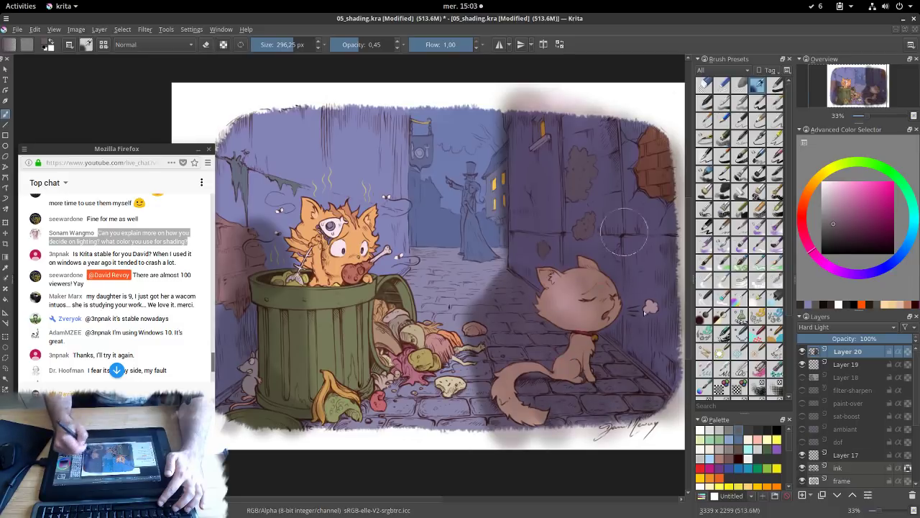
Refine the pale cat's mauve shading with a grayer mauve, then with neutral dark gray using a brush about 172 px wide
{"action": "left_click", "coordinate": [833, 226]}
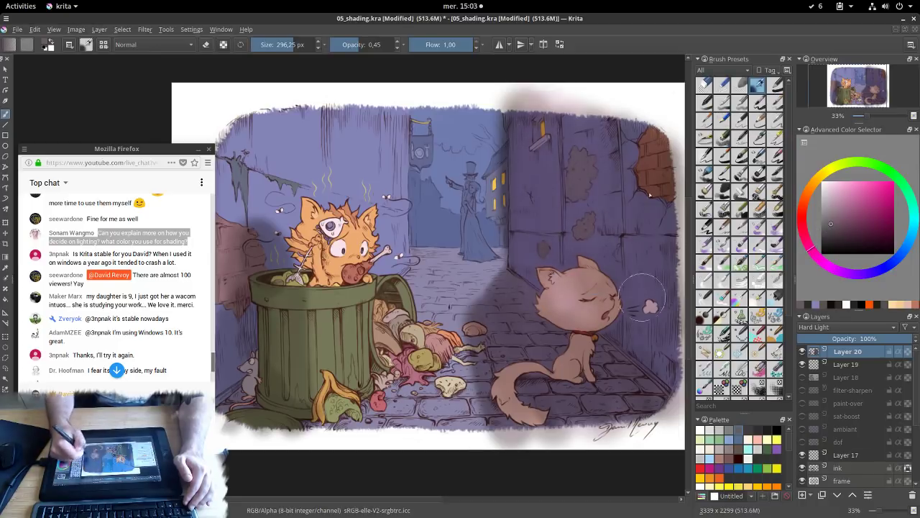
{"action": "left_click_drag", "start_coordinate": [527, 293], "coordinate": [519, 297]}
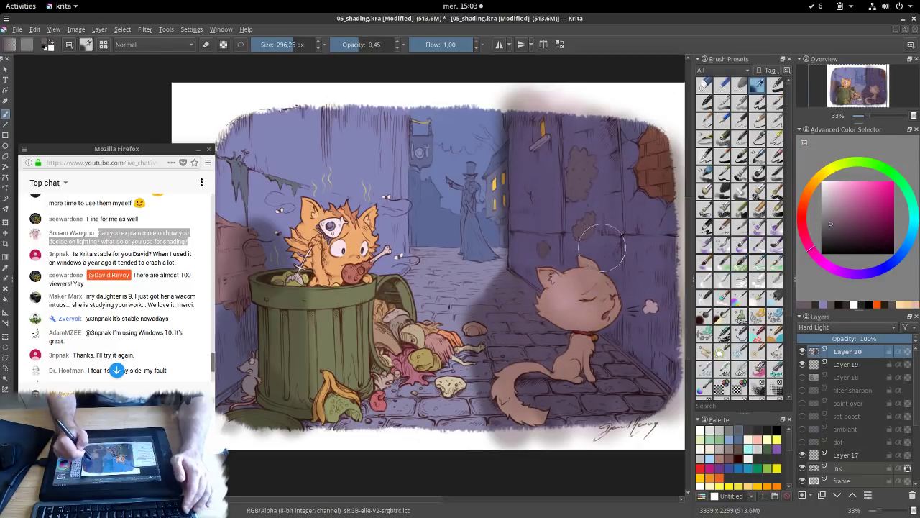
{"action": "left_click_drag", "start_coordinate": [604, 247], "coordinate": [576, 247], "text": "shift"}
{"action": "left_click_drag", "start_coordinate": [832, 227], "coordinate": [821, 231]}
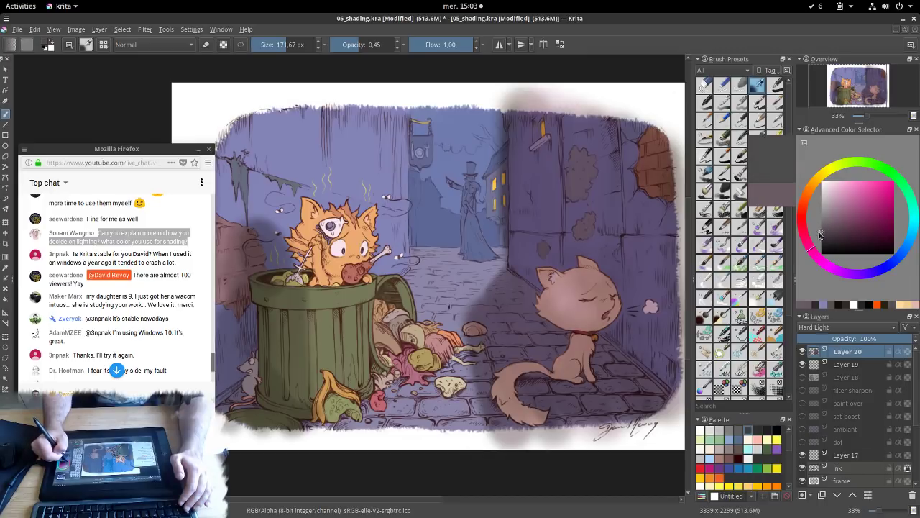
{"action": "left_click_drag", "start_coordinate": [612, 301], "coordinate": [624, 276]}
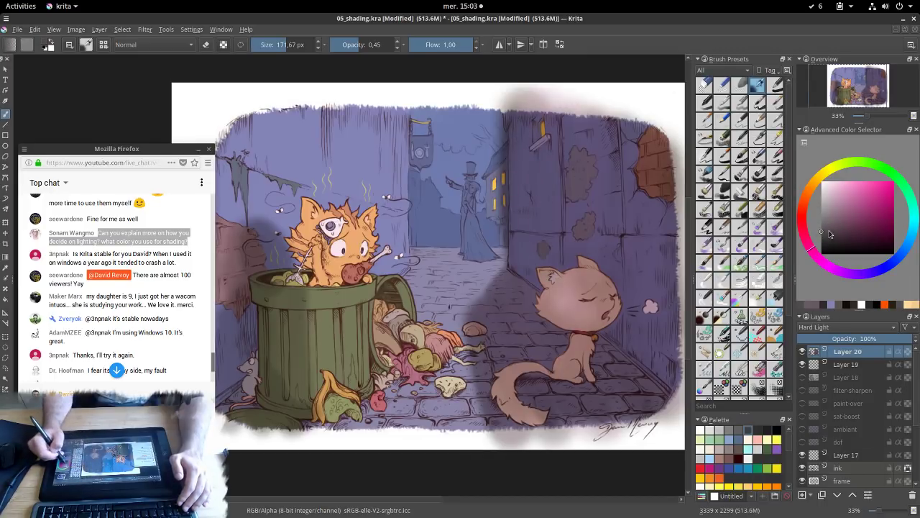
Darken the wall behind the pale cat with a darker gray, using a soft brush about 382 px wide
{"action": "left_click_drag", "start_coordinate": [827, 234], "coordinate": [821, 241]}
{"action": "left_click_drag", "start_coordinate": [536, 147], "coordinate": [585, 147], "text": "shift"}
{"action": "left_click_drag", "start_coordinate": [535, 279], "coordinate": [565, 138]}
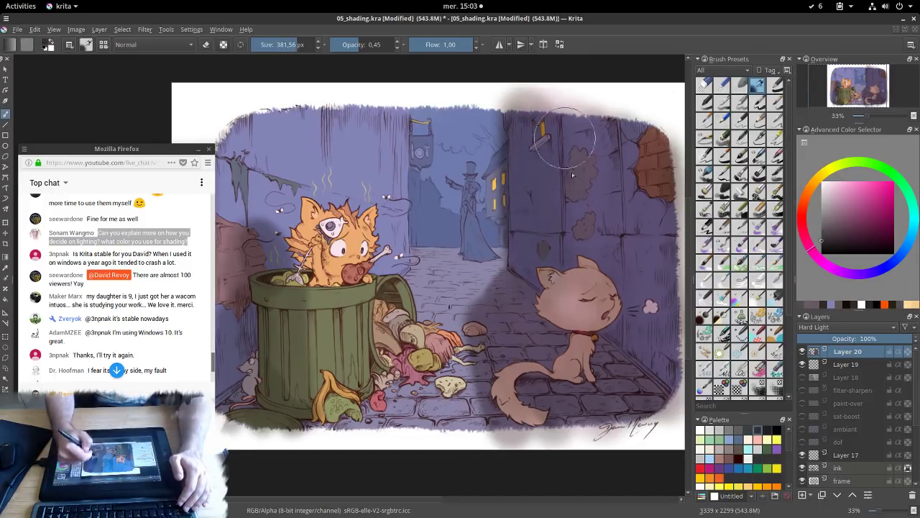
{"action": "mouse_move", "coordinate": [572, 175]}
{"action": "left_mouse_down"}
{"action": "mouse_move", "coordinate": [661, 144]}
{"action": "mouse_move", "coordinate": [676, 374]}
{"action": "mouse_move", "coordinate": [525, 338]}
{"action": "mouse_move", "coordinate": [541, 430]}
{"action": "mouse_move", "coordinate": [568, 420]}
{"action": "left_mouse_up"}
Cover the wall and the pale cat's head with near-black using a brush about 261 px wide, raising the opacity to 1.00
{"action": "left_click_drag", "start_coordinate": [588, 251], "coordinate": [550, 252], "text": "shift"}
{"action": "left_click", "coordinate": [822, 252]}
{"action": "left_click_drag", "start_coordinate": [568, 222], "coordinate": [595, 222], "text": "shift"}
{"action": "mouse_move", "coordinate": [539, 136]}
{"action": "left_mouse_down"}
{"action": "mouse_move", "coordinate": [528, 250]}
{"action": "mouse_move", "coordinate": [525, 168]}
{"action": "mouse_move", "coordinate": [563, 183]}
{"action": "left_mouse_up"}
{"action": "mouse_move", "coordinate": [563, 291]}
{"action": "left_mouse_down"}
{"action": "mouse_move", "coordinate": [681, 270]}
{"action": "mouse_move", "coordinate": [580, 153]}
{"action": "mouse_move", "coordinate": [571, 281]}
{"action": "mouse_move", "coordinate": [534, 282]}
{"action": "mouse_move", "coordinate": [529, 138]}
{"action": "mouse_move", "coordinate": [522, 241]}
{"action": "left_mouse_up"}
{"action": "left_click", "coordinate": [392, 45]}
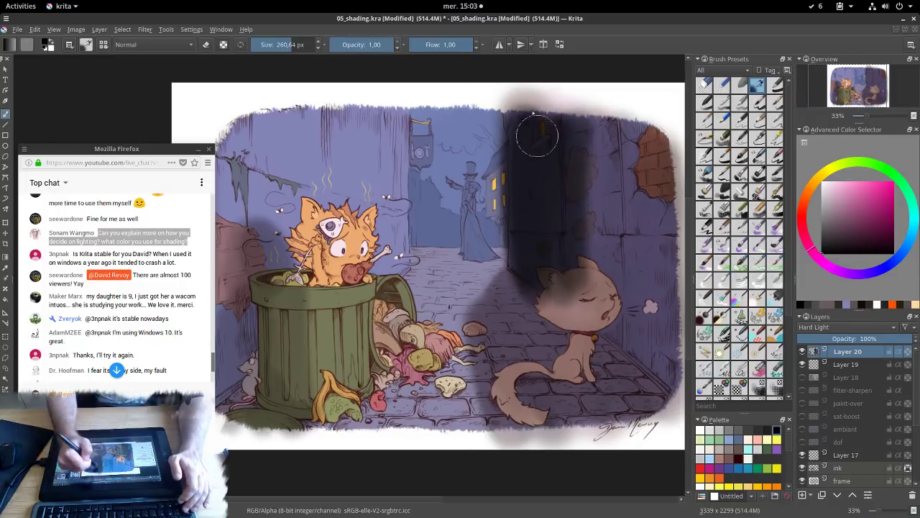
{"action": "mouse_move", "coordinate": [534, 134]}
{"action": "left_mouse_down"}
{"action": "mouse_move", "coordinate": [532, 248]}
{"action": "mouse_move", "coordinate": [530, 131]}
{"action": "mouse_move", "coordinate": [558, 136]}
{"action": "mouse_move", "coordinate": [579, 264]}
{"action": "mouse_move", "coordinate": [608, 299]}
{"action": "left_mouse_up"}
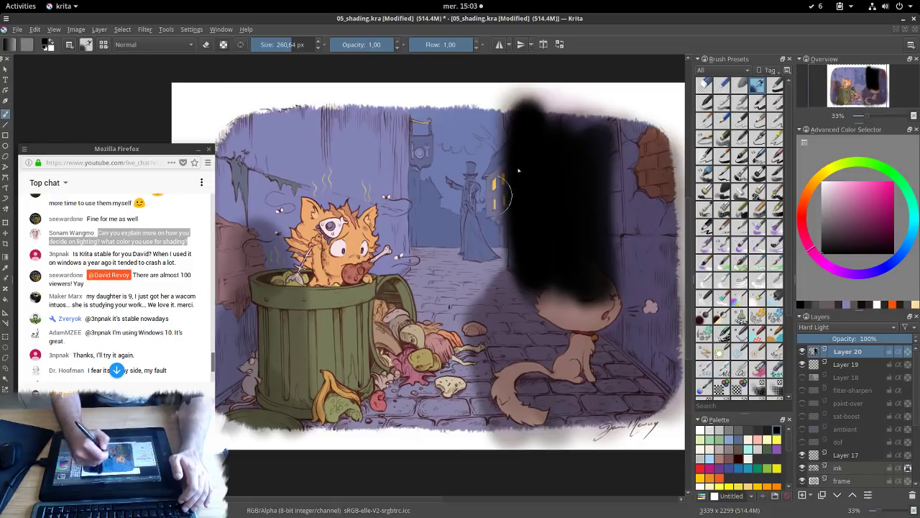
Undo the near-black paint and lighten the wall behind the pale cat with blue sampled from the alley, brush about 428 px wide
{"action": "left_click", "coordinate": [457, 123], "text": "ctrl"}
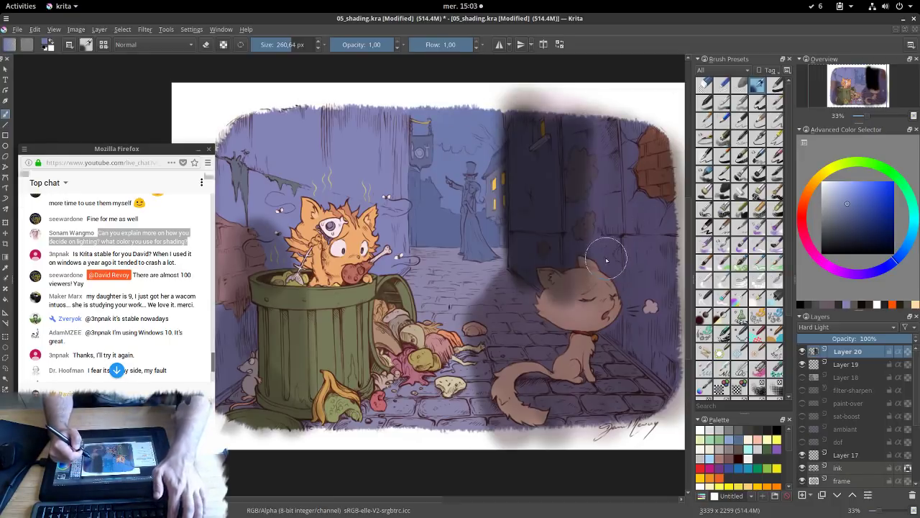
{"action": "key", "text": "ctrl+z"}
{"action": "left_click_drag", "start_coordinate": [533, 184], "coordinate": [573, 184], "text": "shift"}
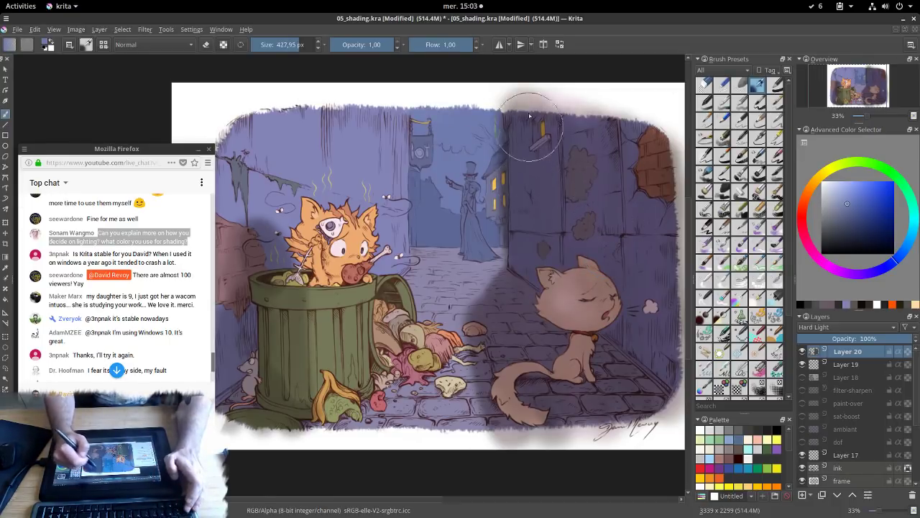
{"action": "mouse_move", "coordinate": [529, 115]}
{"action": "left_mouse_down"}
{"action": "mouse_move", "coordinate": [535, 229]}
{"action": "mouse_move", "coordinate": [539, 214]}
{"action": "mouse_move", "coordinate": [639, 240]}
{"action": "mouse_move", "coordinate": [634, 186]}
{"action": "left_mouse_up"}
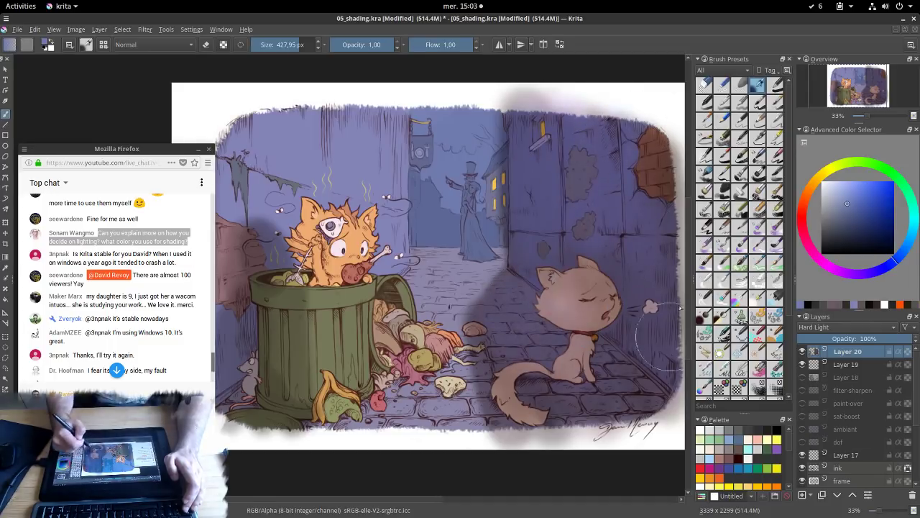
Paint warm orange light over the orange cat, trash can, wall and alley at about 467 px, refining the distant houses at about 101 px
{"action": "left_click", "coordinate": [813, 183]}
{"action": "left_click", "coordinate": [867, 201]}
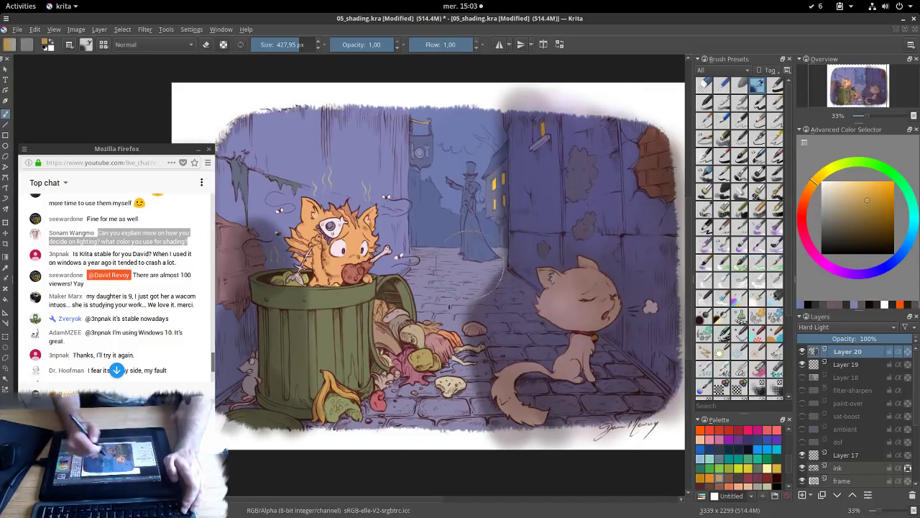
{"action": "mouse_move", "coordinate": [477, 271]}
{"action": "left_mouse_down"}
{"action": "mouse_move", "coordinate": [460, 300]}
{"action": "mouse_move", "coordinate": [483, 275]}
{"action": "mouse_move", "coordinate": [433, 283]}
{"action": "mouse_move", "coordinate": [421, 253]}
{"action": "left_mouse_up"}
{"action": "mouse_move", "coordinate": [475, 234]}
{"action": "left_mouse_down", "text": "shift"}
{"action": "mouse_move", "coordinate": [532, 234]}
{"action": "mouse_move", "coordinate": [450, 180]}
{"action": "mouse_move", "coordinate": [392, 230]}
{"action": "mouse_move", "coordinate": [231, 291]}
{"action": "left_mouse_up", "text": "shift"}
{"action": "mouse_move", "coordinate": [230, 195]}
{"action": "left_mouse_down"}
{"action": "mouse_move", "coordinate": [210, 233]}
{"action": "mouse_move", "coordinate": [356, 438]}
{"action": "mouse_move", "coordinate": [429, 338]}
{"action": "left_mouse_up"}
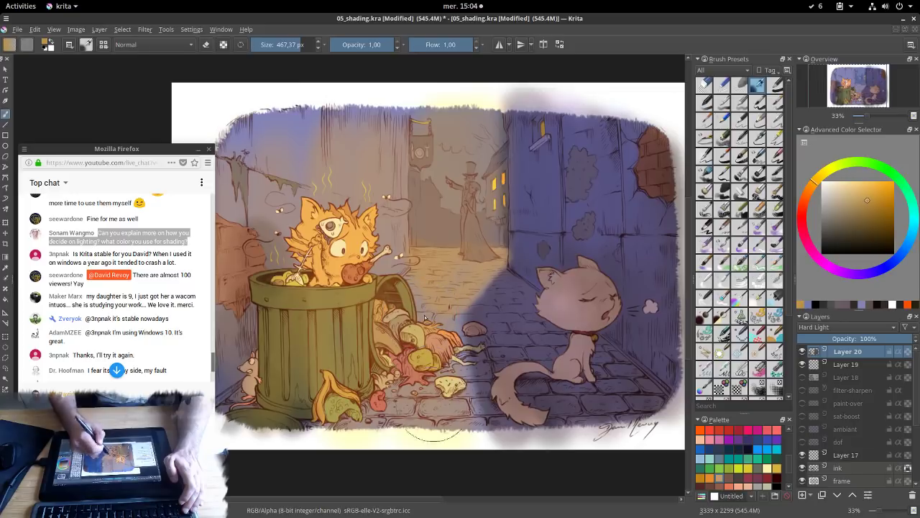
{"action": "mouse_move", "coordinate": [421, 248]}
{"action": "left_mouse_down"}
{"action": "mouse_move", "coordinate": [251, 124]}
{"action": "mouse_move", "coordinate": [252, 141]}
{"action": "left_mouse_up"}
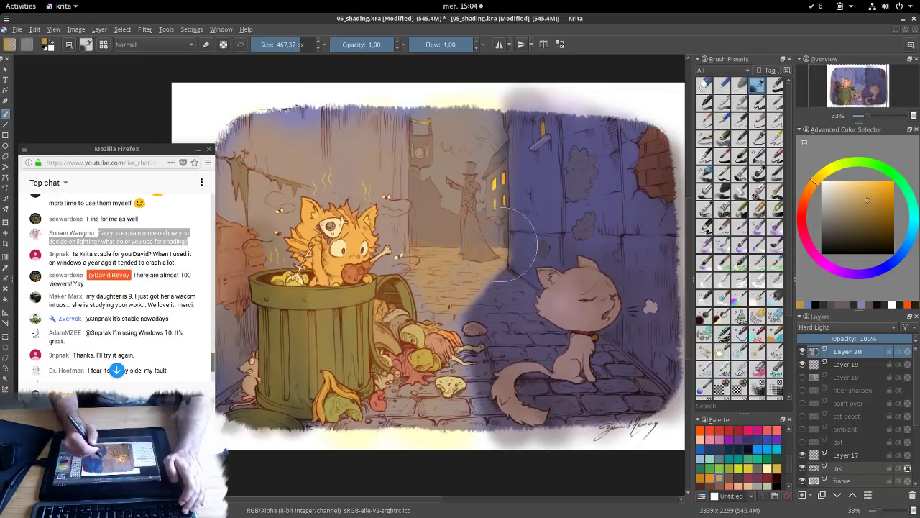
{"action": "left_click_drag", "start_coordinate": [501, 246], "coordinate": [430, 245], "text": "shift"}
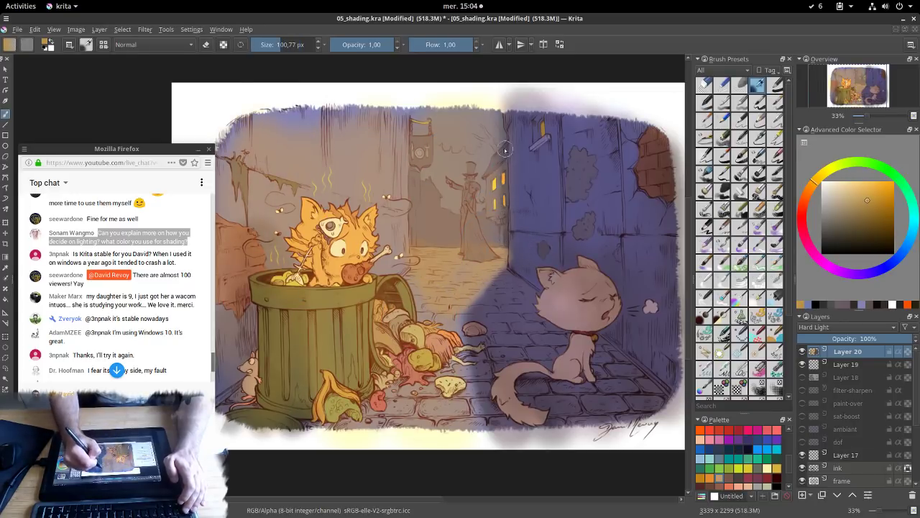
{"action": "left_click_drag", "start_coordinate": [505, 149], "coordinate": [502, 182]}
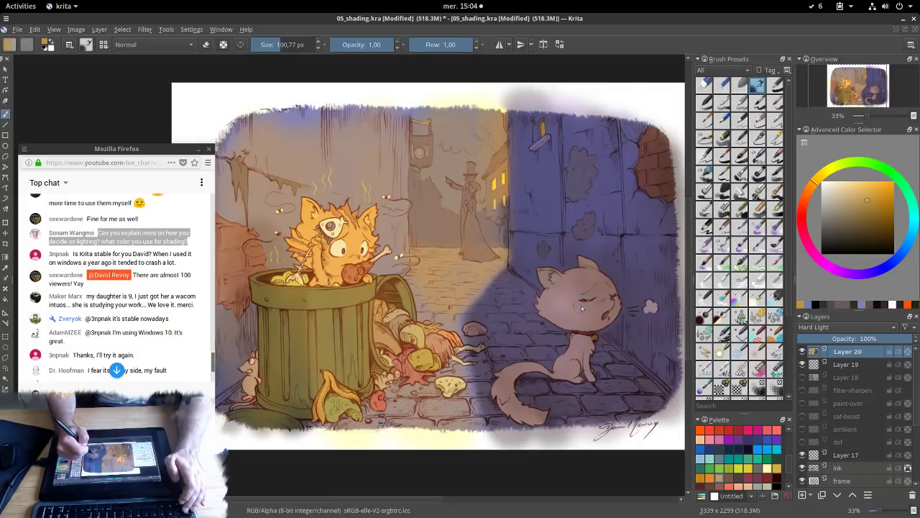
Add a red-orange light over the pale cat and the brick side of its wall, with a brush up to about 719 px wide
{"action": "left_click", "coordinate": [803, 203]}
{"action": "left_click", "coordinate": [883, 182]}
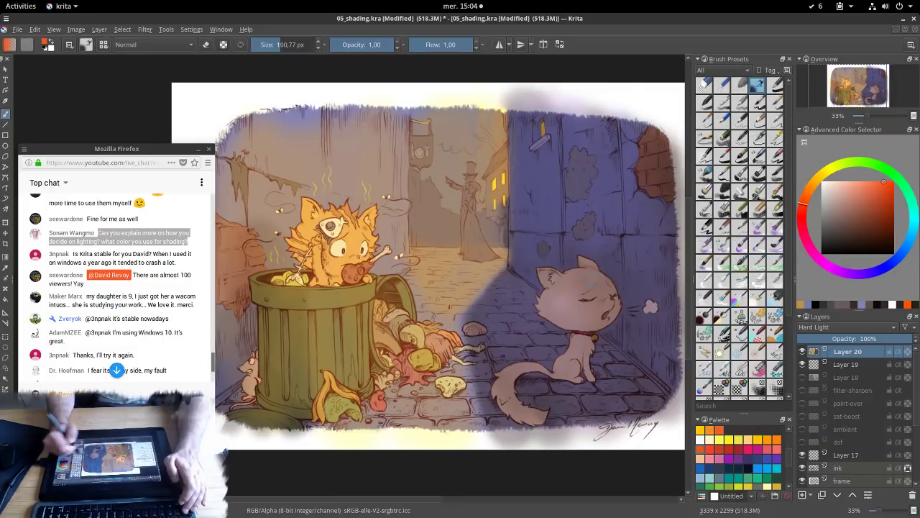
{"action": "mouse_move", "coordinate": [619, 321]}
{"action": "left_mouse_down"}
{"action": "mouse_move", "coordinate": [642, 321]}
{"action": "mouse_move", "coordinate": [580, 280]}
{"action": "mouse_move", "coordinate": [607, 295]}
{"action": "left_mouse_up"}
{"action": "mouse_move", "coordinate": [596, 223]}
{"action": "left_mouse_down"}
{"action": "mouse_move", "coordinate": [631, 223]}
{"action": "mouse_move", "coordinate": [631, 205]}
{"action": "left_mouse_up"}
{"action": "left_click_drag", "start_coordinate": [633, 117], "coordinate": [657, 116]}
{"action": "mouse_move", "coordinate": [644, 118]}
{"action": "left_mouse_down"}
{"action": "mouse_move", "coordinate": [650, 160]}
{"action": "mouse_move", "coordinate": [632, 113]}
{"action": "mouse_move", "coordinate": [604, 153]}
{"action": "mouse_move", "coordinate": [654, 184]}
{"action": "mouse_move", "coordinate": [659, 149]}
{"action": "mouse_move", "coordinate": [649, 322]}
{"action": "mouse_move", "coordinate": [634, 163]}
{"action": "mouse_move", "coordinate": [625, 317]}
{"action": "mouse_move", "coordinate": [622, 174]}
{"action": "mouse_move", "coordinate": [619, 333]}
{"action": "mouse_move", "coordinate": [636, 407]}
{"action": "mouse_move", "coordinate": [644, 313]}
{"action": "mouse_move", "coordinate": [635, 302]}
{"action": "mouse_move", "coordinate": [597, 379]}
{"action": "mouse_move", "coordinate": [560, 305]}
{"action": "mouse_move", "coordinate": [570, 351]}
{"action": "mouse_move", "coordinate": [602, 373]}
{"action": "mouse_move", "coordinate": [538, 350]}
{"action": "mouse_move", "coordinate": [631, 353]}
{"action": "mouse_move", "coordinate": [544, 376]}
{"action": "mouse_move", "coordinate": [569, 367]}
{"action": "mouse_move", "coordinate": [519, 335]}
{"action": "mouse_move", "coordinate": [614, 339]}
{"action": "left_mouse_up"}
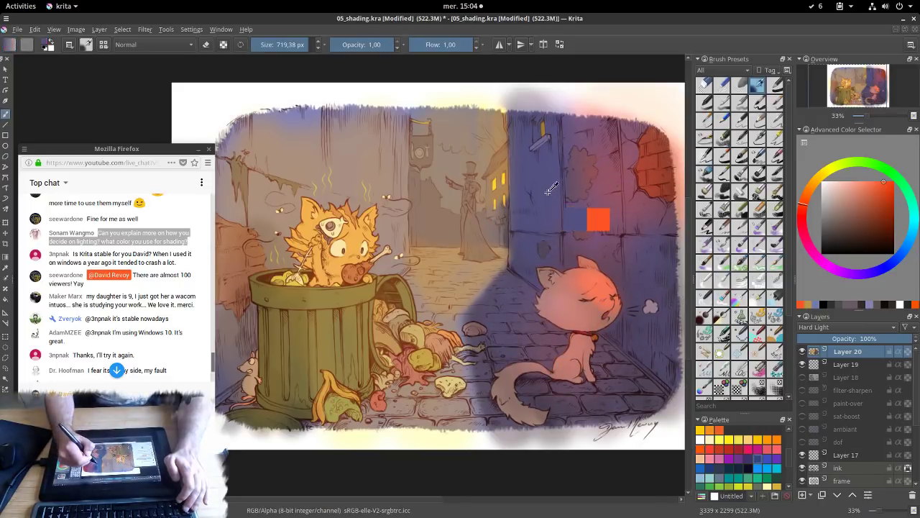
Tone down the red light on the wall, pale cat and nearby ground with dark blue-gray, using a brush about 365 px wide
{"action": "left_click", "coordinate": [596, 216], "text": "ctrl"}
{"action": "left_click_drag", "start_coordinate": [582, 200], "coordinate": [526, 201], "text": "shift"}
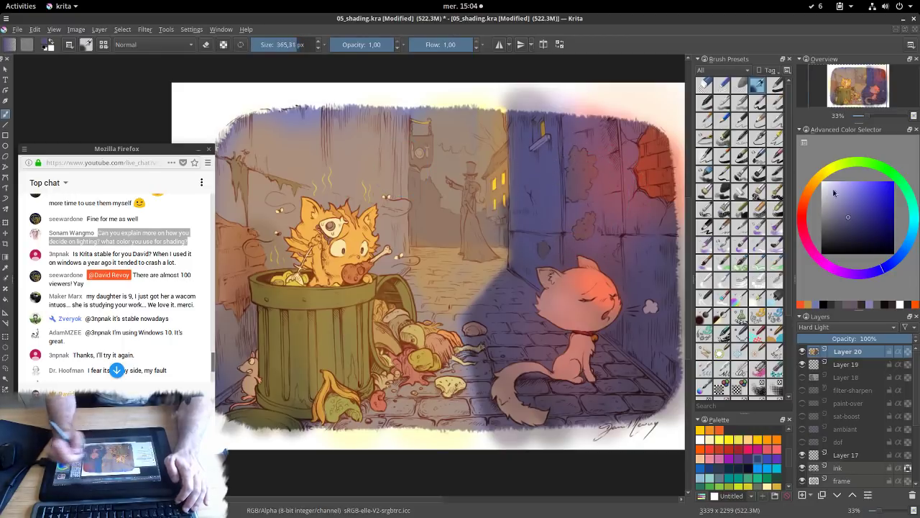
{"action": "left_click", "coordinate": [843, 229]}
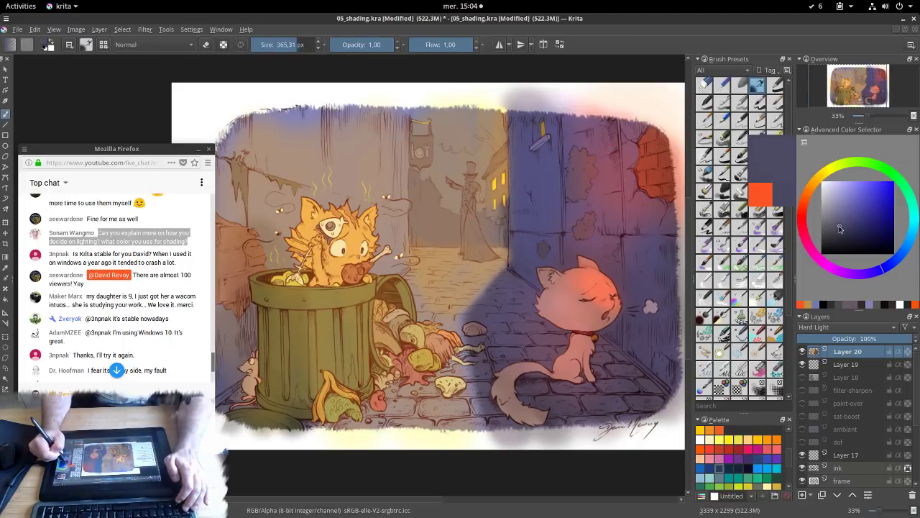
{"action": "mouse_move", "coordinate": [575, 156]}
{"action": "left_mouse_down"}
{"action": "mouse_move", "coordinate": [640, 301]}
{"action": "mouse_move", "coordinate": [669, 281]}
{"action": "mouse_move", "coordinate": [670, 165]}
{"action": "mouse_move", "coordinate": [631, 232]}
{"action": "mouse_move", "coordinate": [608, 382]}
{"action": "mouse_move", "coordinate": [547, 265]}
{"action": "left_mouse_up"}
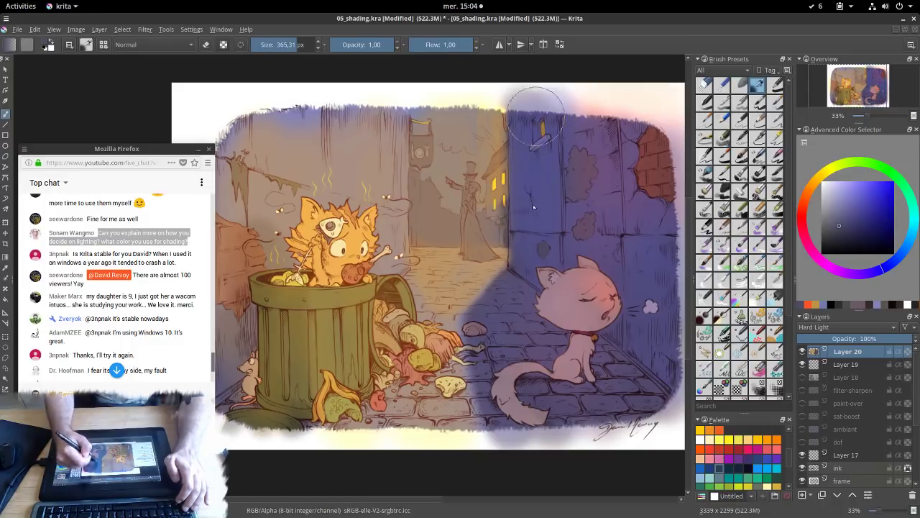
{"action": "left_click", "coordinate": [841, 228]}
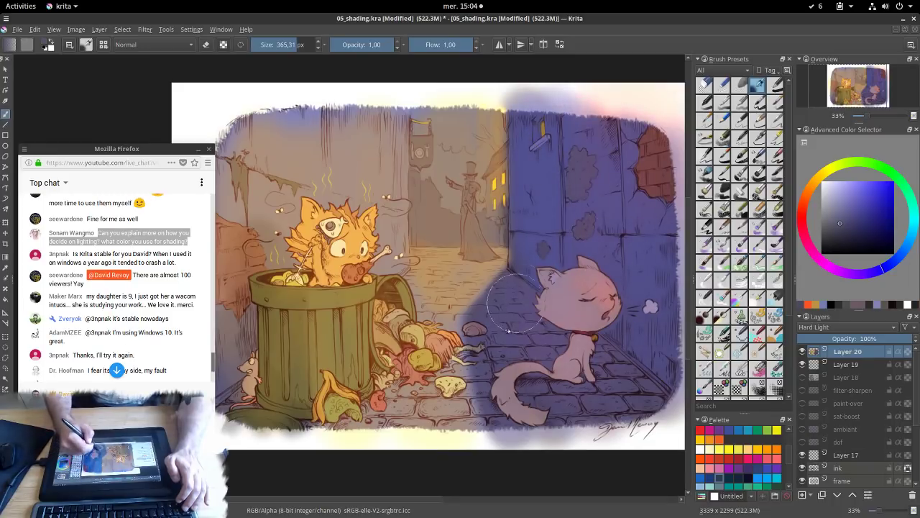
{"action": "mouse_move", "coordinate": [509, 331]}
{"action": "left_mouse_down"}
{"action": "mouse_move", "coordinate": [495, 391]}
{"action": "mouse_move", "coordinate": [498, 441]}
{"action": "left_mouse_up"}
{"action": "left_click_drag", "start_coordinate": [587, 336], "coordinate": [601, 320]}
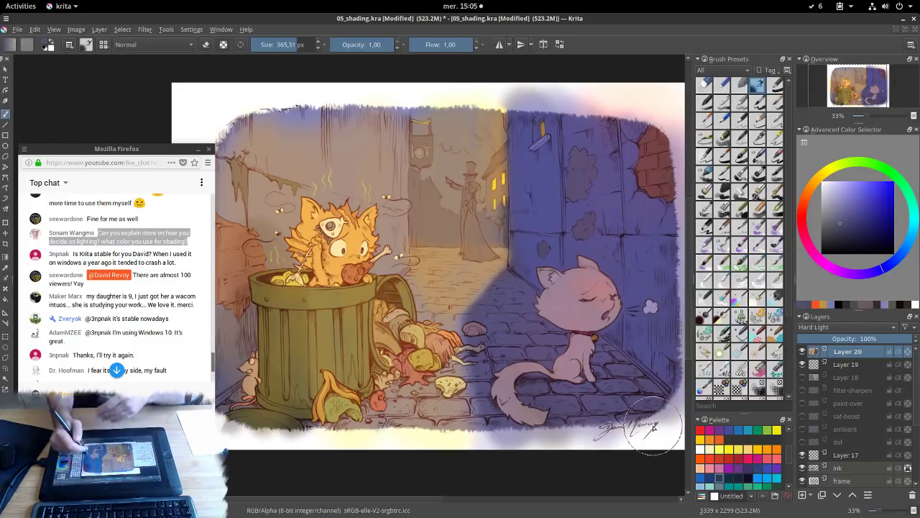
Delete the Hard Light demonstration layer, Layer 20, and read the newer messages in the live chat
{"action": "left_click_drag", "start_coordinate": [841, 225], "coordinate": [830, 246]}
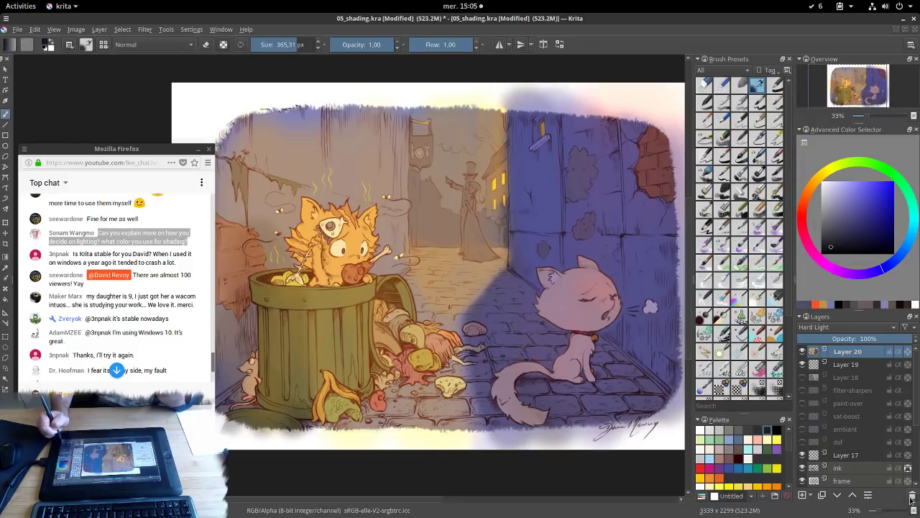
{"action": "left_click", "coordinate": [911, 498]}
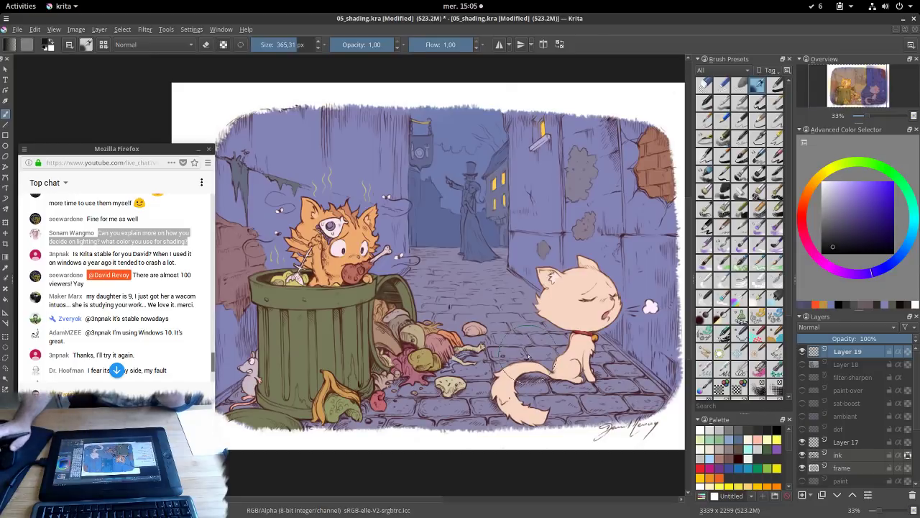
{"action": "scroll", "coordinate": [155, 310], "scroll_direction": "down", "scroll_amount": 2}
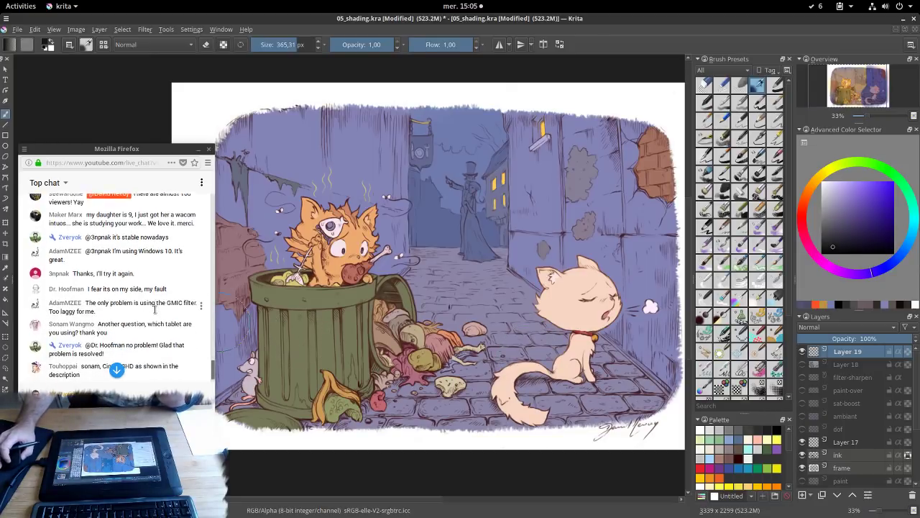
{"action": "scroll", "coordinate": [154, 309], "scroll_direction": "down", "scroll_amount": 4}
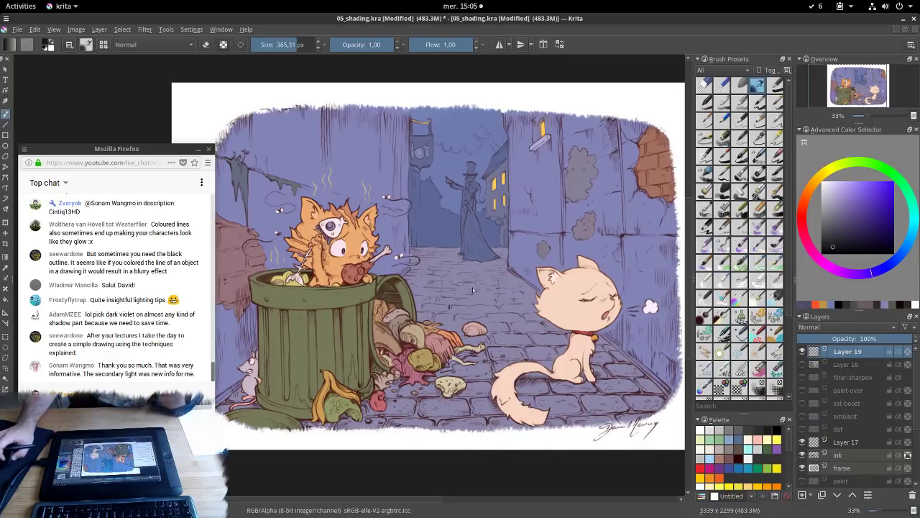
Show the shade, texture, contrast and both paint layers, previewing shade-demo and leaving it hidden
{"action": "scroll", "coordinate": [846, 429], "scroll_direction": "down", "scroll_amount": 3}
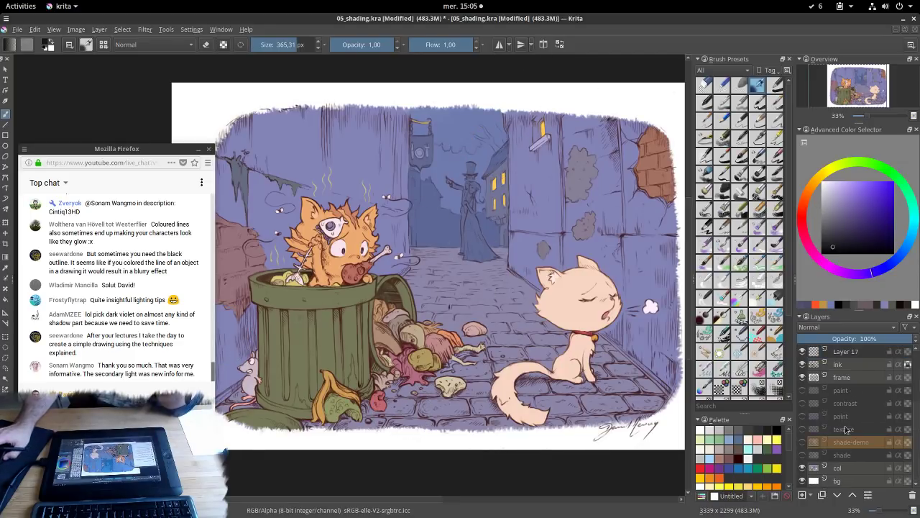
{"action": "left_click", "coordinate": [802, 454]}
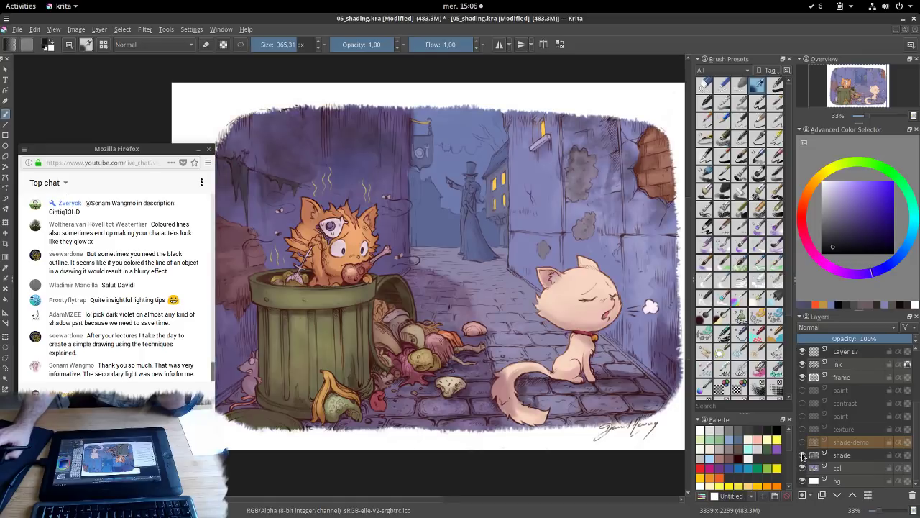
{"action": "left_click", "coordinate": [802, 441]}
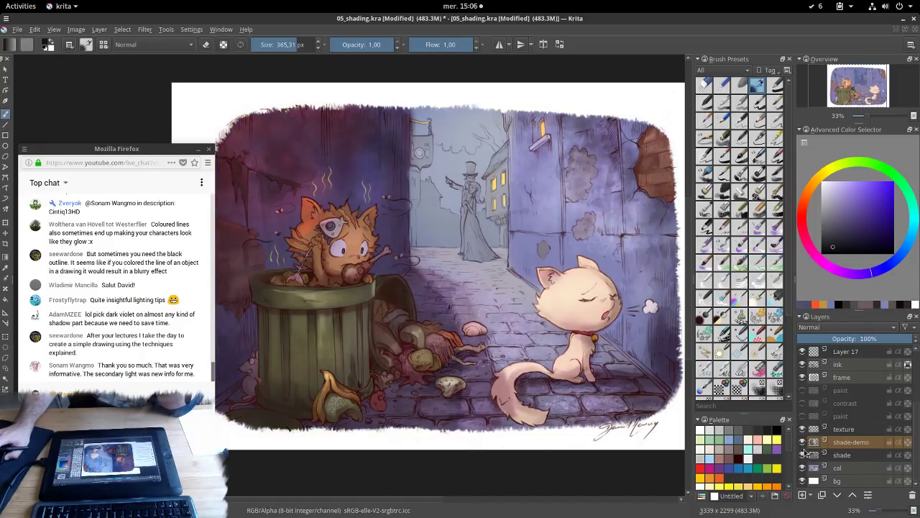
{"action": "left_click", "coordinate": [803, 441]}
{"action": "left_click", "coordinate": [802, 428]}
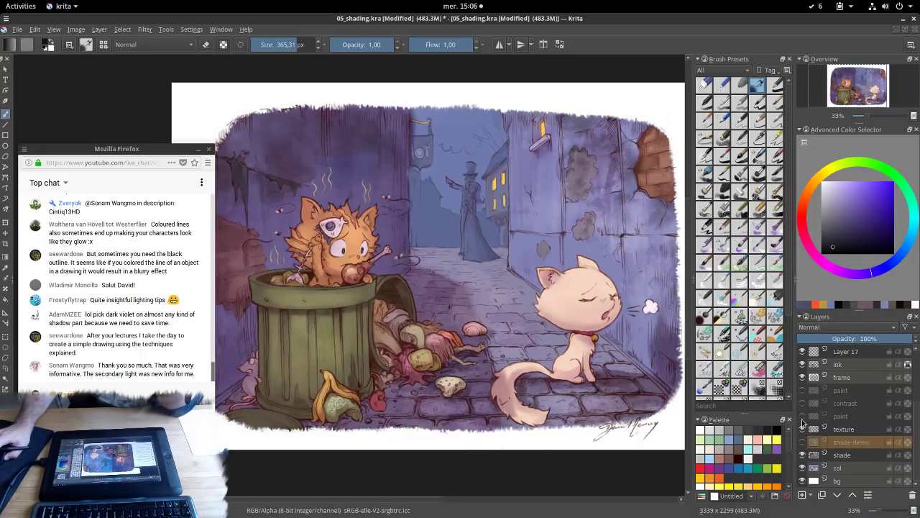
{"action": "left_click", "coordinate": [802, 402]}
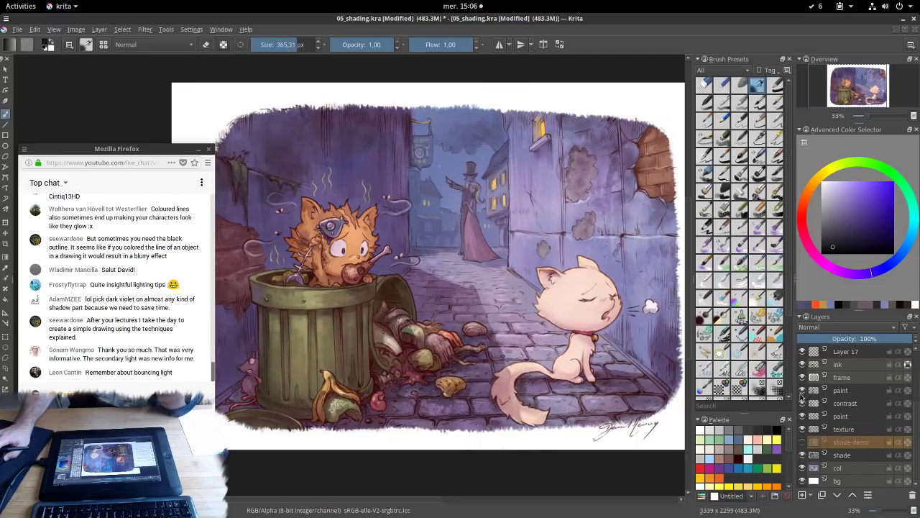
{"action": "left_click", "coordinate": [802, 390]}
{"action": "left_click", "coordinate": [801, 390]}
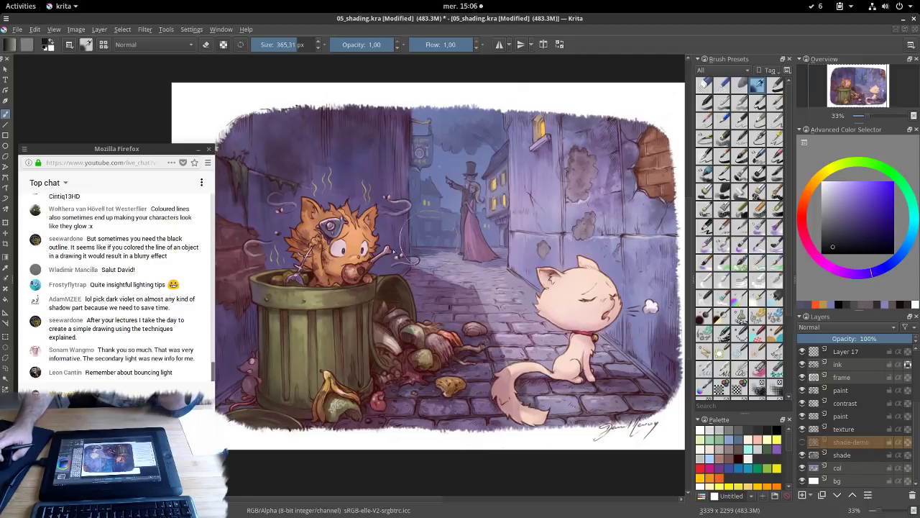
Examine the painted illustration up close around the orange cat, the alley couple and the pale cat
{"action": "scroll", "coordinate": [848, 416], "scroll_direction": "up", "scroll_amount": 1}
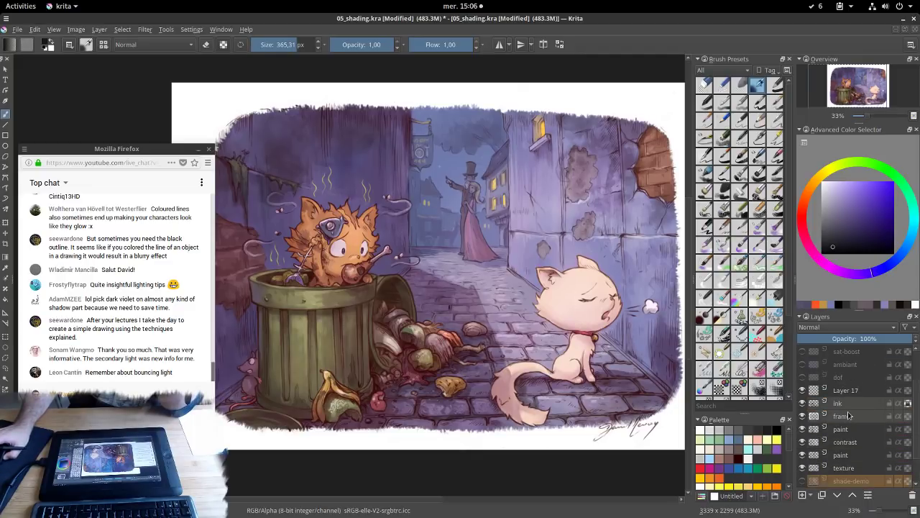
{"action": "mouse_move", "coordinate": [857, 406]}
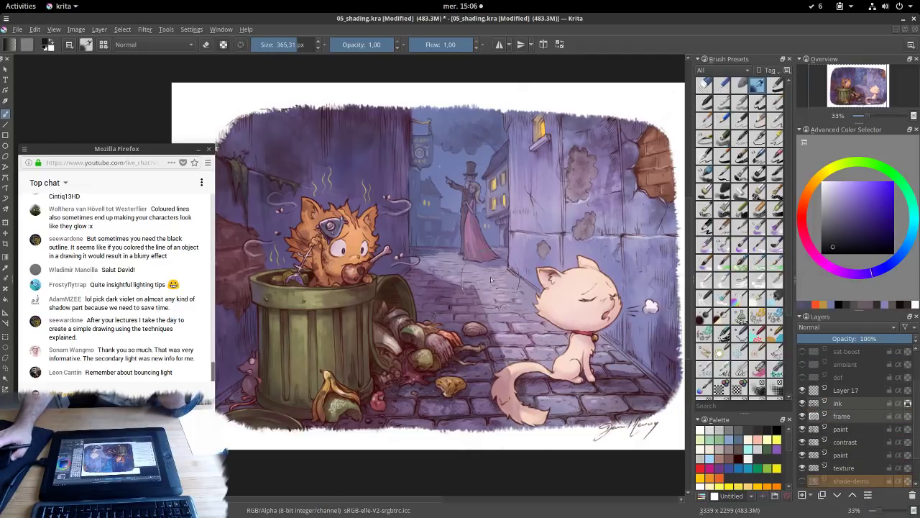
{"action": "left_click_drag", "start_coordinate": [398, 254], "coordinate": [439, 247]}
{"action": "scroll", "coordinate": [437, 247], "scroll_direction": "up", "scroll_amount": 1}
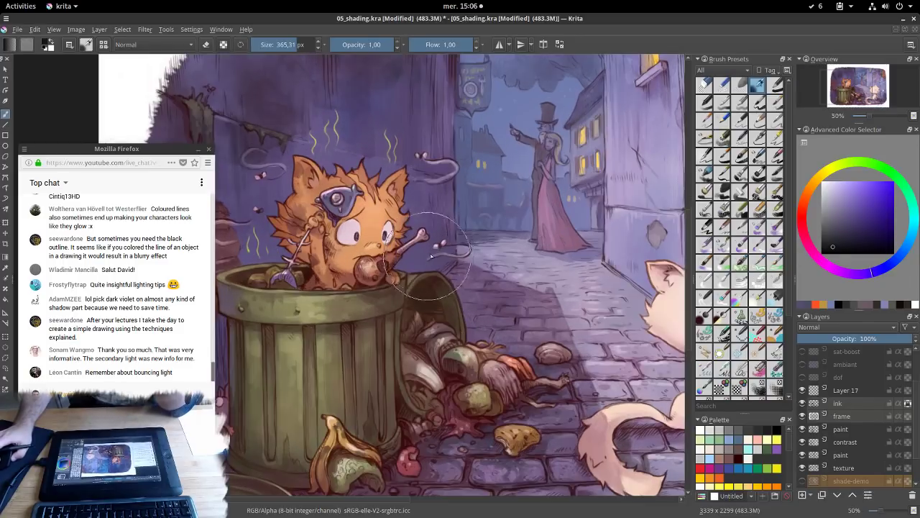
{"action": "scroll", "coordinate": [503, 320], "scroll_direction": "down", "scroll_amount": 2}
{"action": "scroll", "coordinate": [503, 320], "scroll_direction": "up", "scroll_amount": 2}
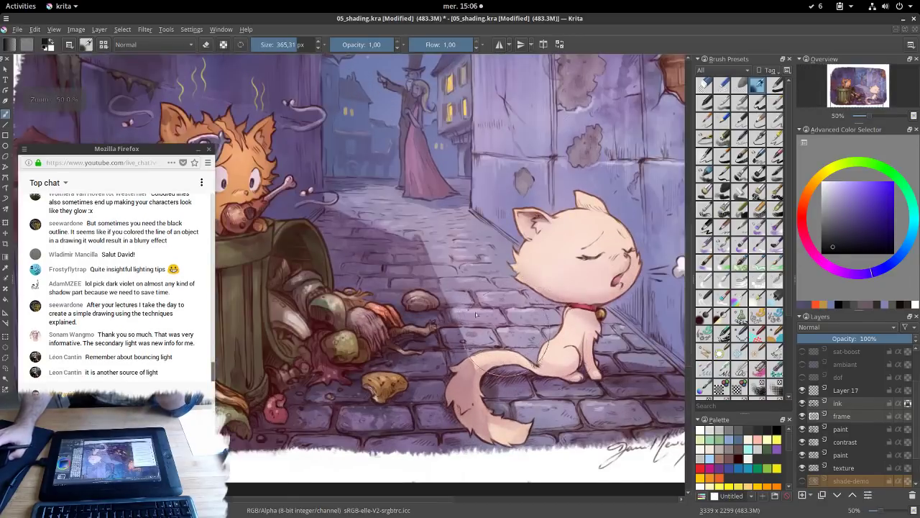
{"action": "scroll", "coordinate": [445, 255], "scroll_direction": "down", "scroll_amount": 1}
{"action": "scroll", "coordinate": [446, 255], "scroll_direction": "down", "scroll_amount": 1}
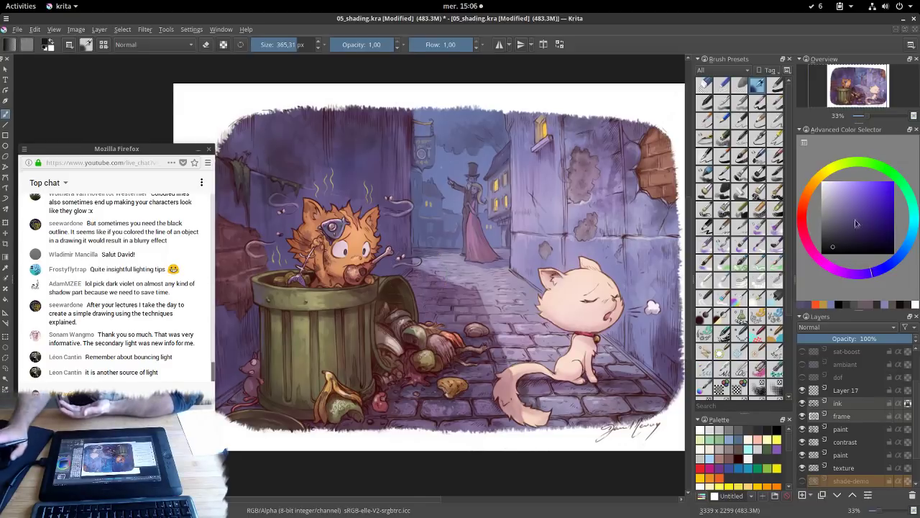
Select the ink layer, switch to Layer 17 above it, and hide Layer 17
{"action": "left_click", "coordinate": [854, 403]}
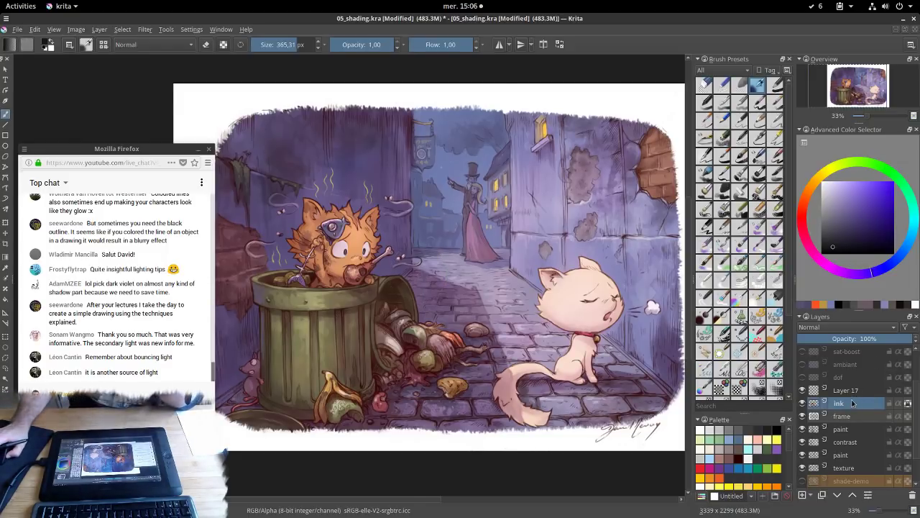
{"action": "left_click", "coordinate": [847, 391]}
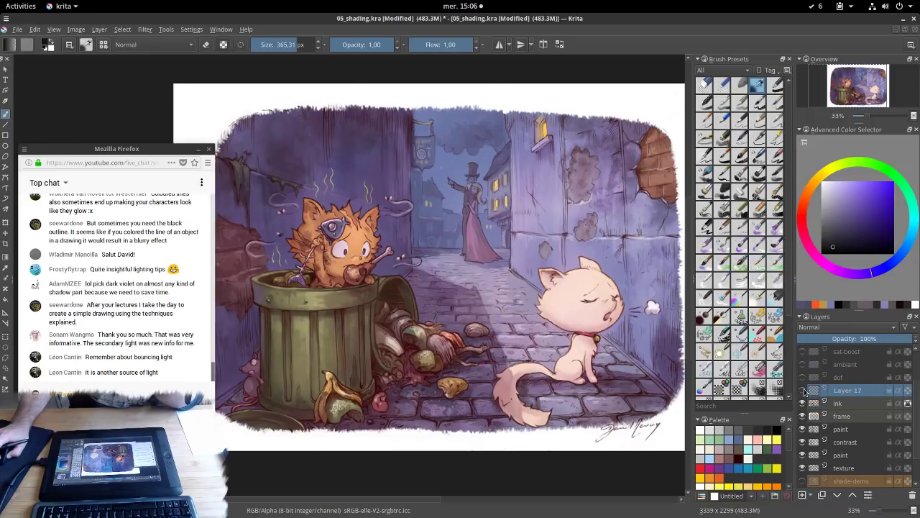
Select the dof layer above Layer 17 and show it
{"action": "left_click", "coordinate": [842, 377]}
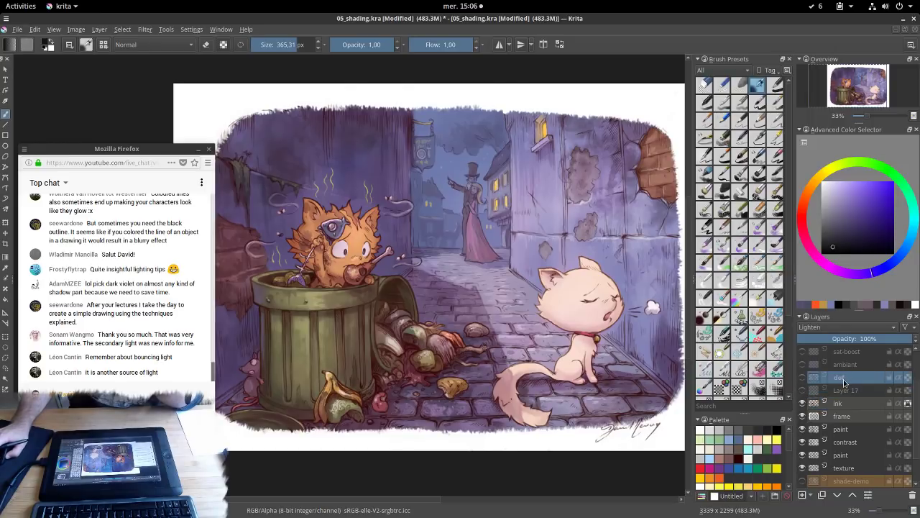
{"action": "mouse_move", "coordinate": [845, 383]}
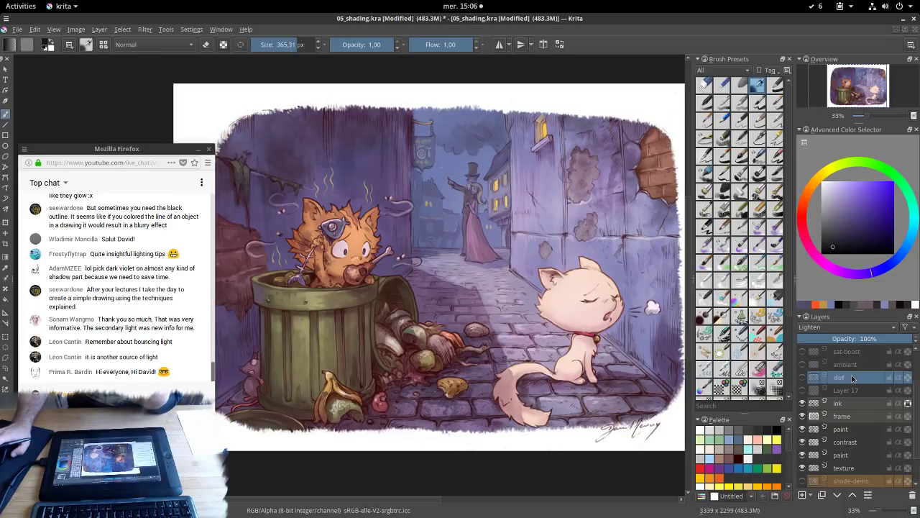
{"action": "left_click", "coordinate": [803, 378]}
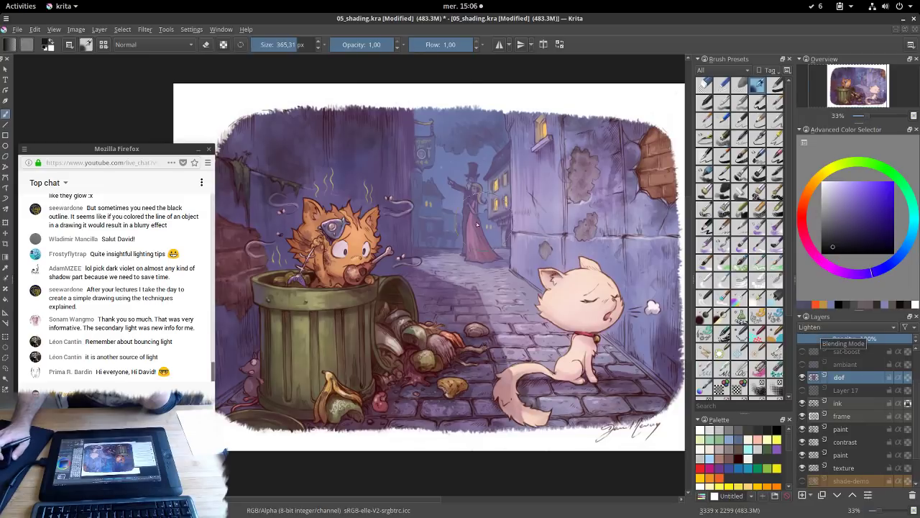
{"action": "scroll", "coordinate": [477, 223], "scroll_direction": "up", "scroll_amount": 3}
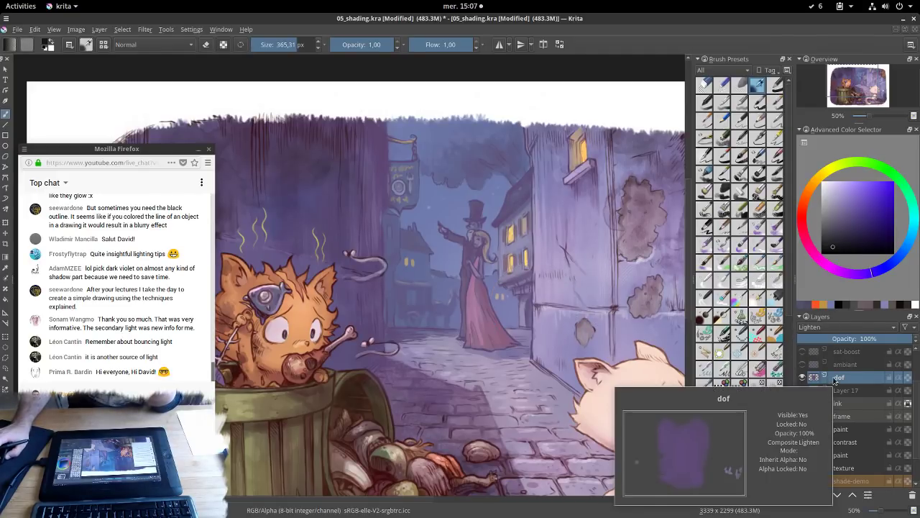
{"action": "scroll", "coordinate": [450, 302], "scroll_direction": "up", "scroll_amount": 1}
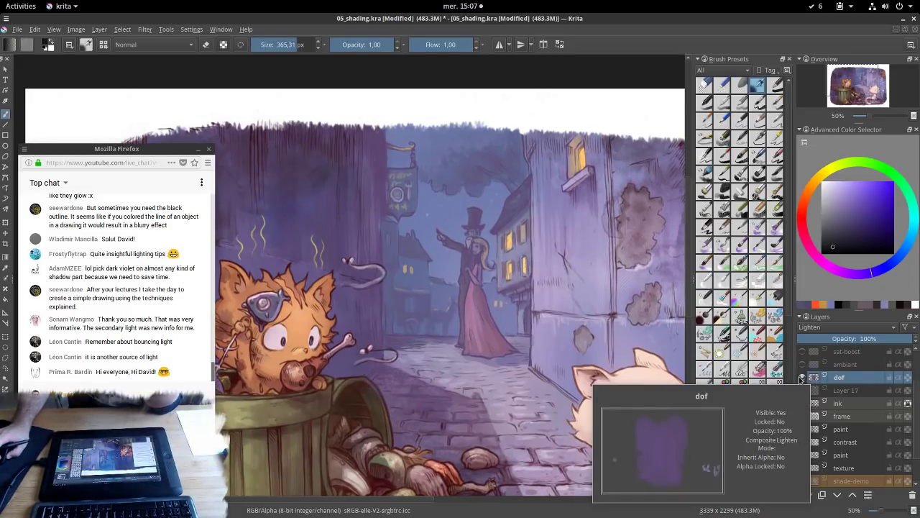
Compare the alley background up close with the dof layer hidden and shown, around the couple and the neighbouring wall edges
{"action": "scroll", "coordinate": [376, 248], "scroll_direction": "up", "scroll_amount": 5}
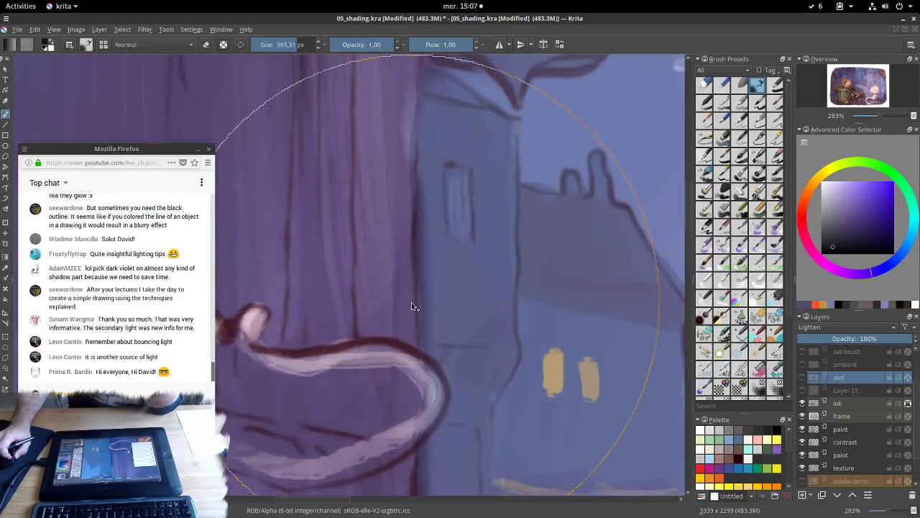
{"action": "scroll", "coordinate": [465, 258], "scroll_direction": "down", "scroll_amount": 5}
{"action": "left_click", "coordinate": [802, 376]}
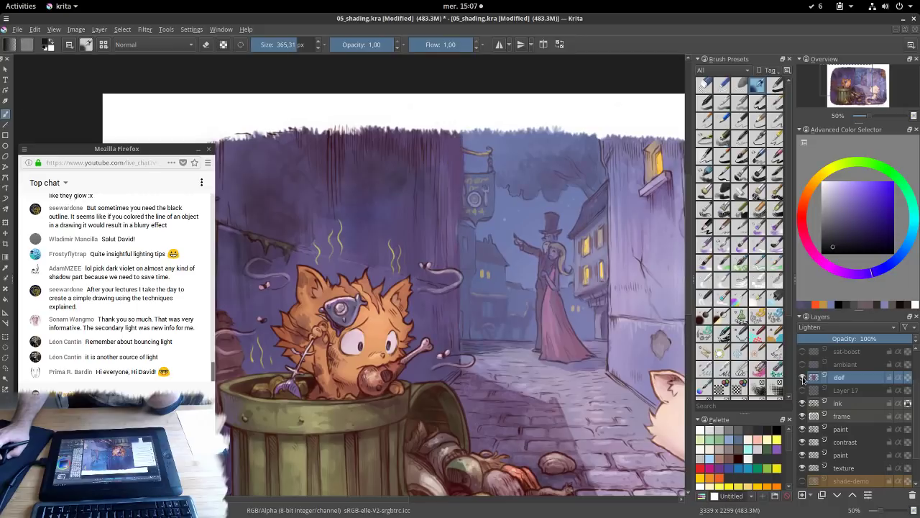
{"action": "scroll", "coordinate": [518, 295], "scroll_direction": "up", "scroll_amount": 1}
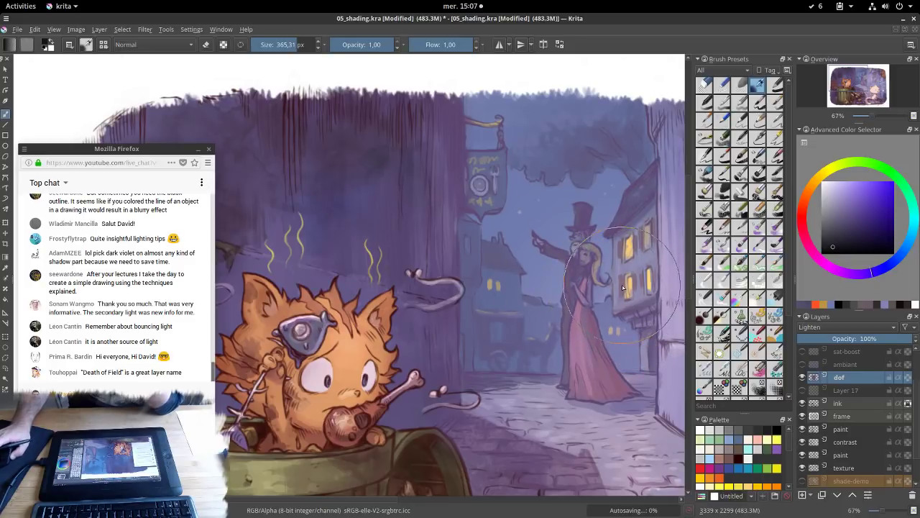
{"action": "left_click_drag", "start_coordinate": [622, 287], "coordinate": [575, 303]}
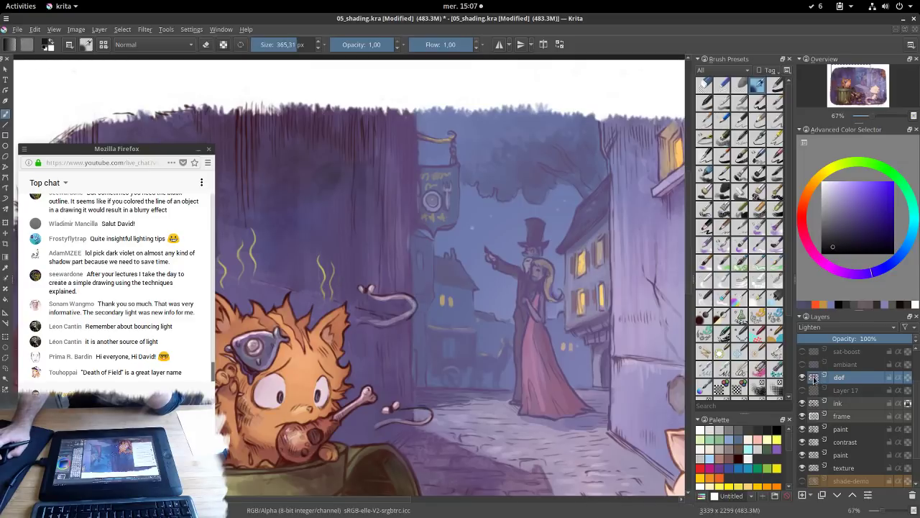
{"action": "mouse_move", "coordinate": [814, 379]}
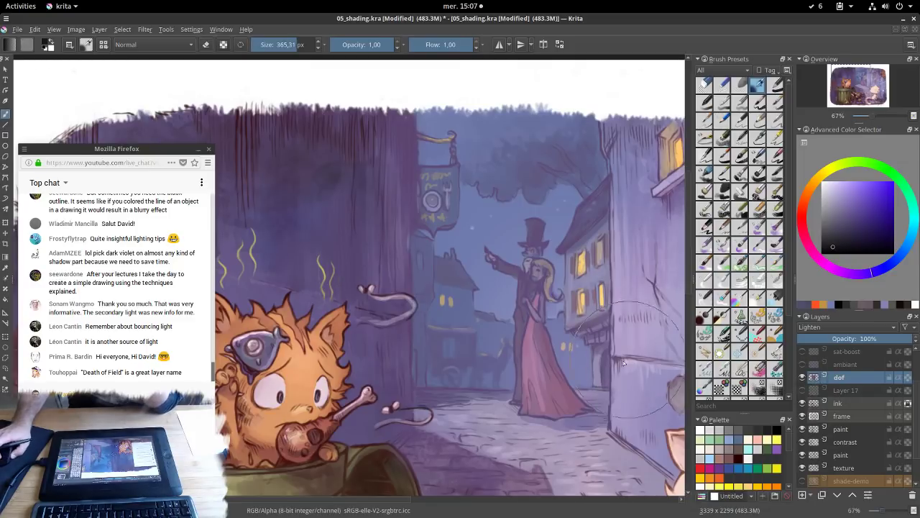
{"action": "left_click_drag", "start_coordinate": [590, 406], "coordinate": [562, 389]}
{"action": "scroll", "coordinate": [562, 389], "scroll_direction": "down", "scroll_amount": 1}
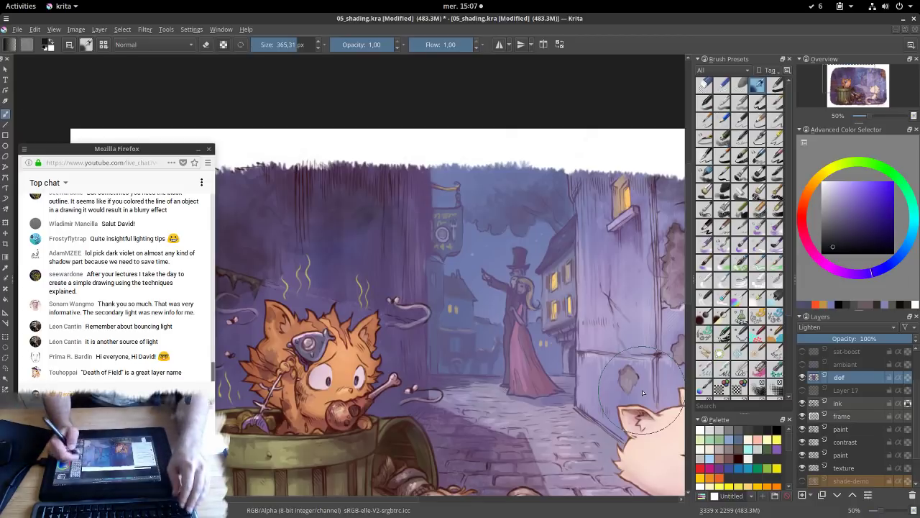
Pick a light yellow, shrink the brush to about 68 px, and examine the lit windows beside the couple
{"action": "left_click", "coordinate": [832, 167]}
{"action": "left_click", "coordinate": [867, 181]}
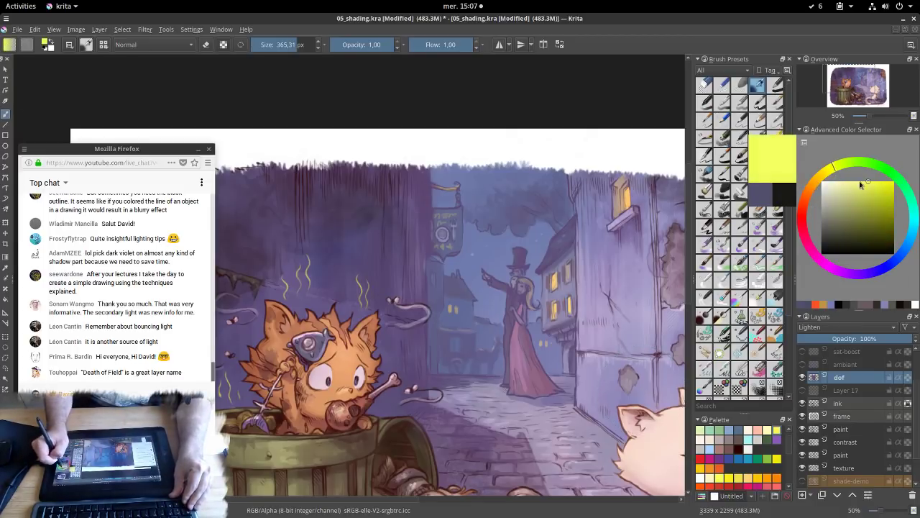
{"action": "mouse_move", "coordinate": [603, 332]}
{"action": "left_mouse_down", "text": "shift"}
{"action": "mouse_move", "coordinate": [471, 332]}
{"action": "mouse_move", "coordinate": [481, 333]}
{"action": "left_mouse_up", "text": "shift"}
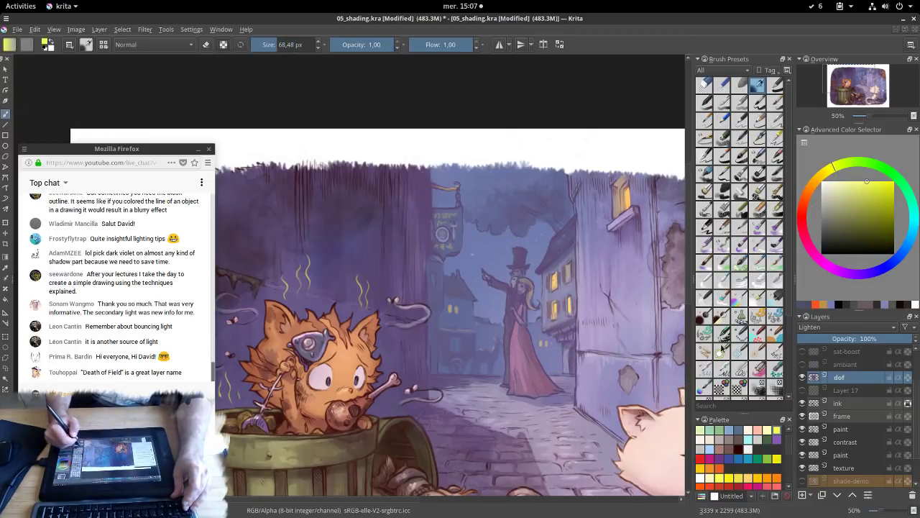
{"action": "left_click_drag", "start_coordinate": [438, 361], "coordinate": [397, 274]}
{"action": "scroll", "coordinate": [528, 212], "scroll_direction": "up", "scroll_amount": 3}
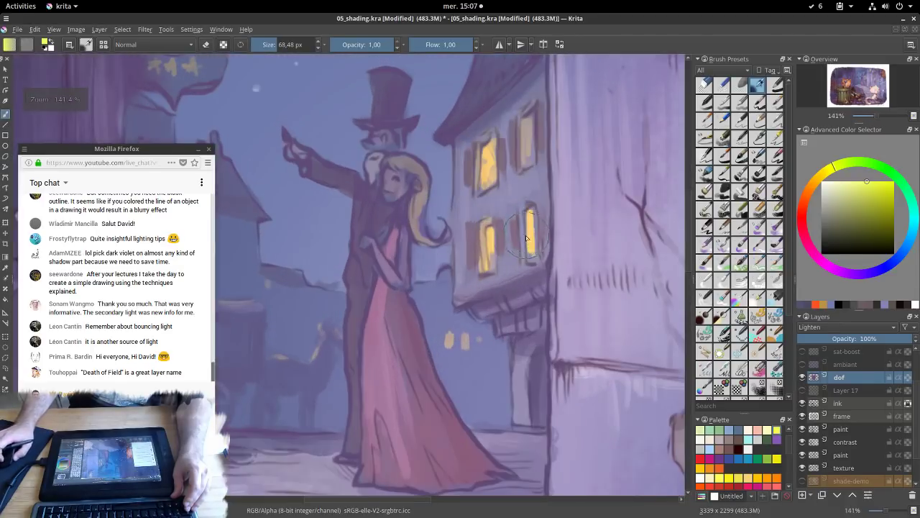
{"action": "scroll", "coordinate": [436, 214], "scroll_direction": "down", "scroll_amount": 3}
{"action": "scroll", "coordinate": [437, 217], "scroll_direction": "down", "scroll_amount": 1}
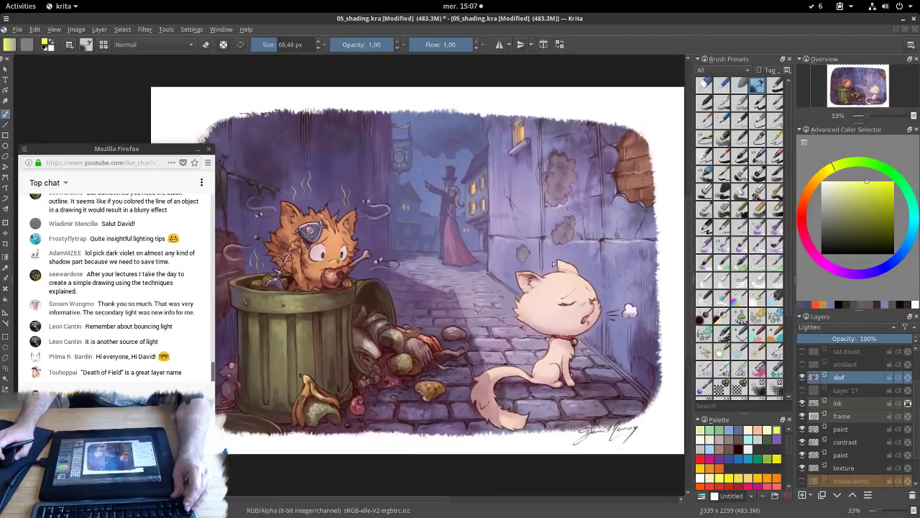
Compare the whole painting with dof hidden and shown, and examine the hem of the woman's dress up close
{"action": "left_click", "coordinate": [803, 377]}
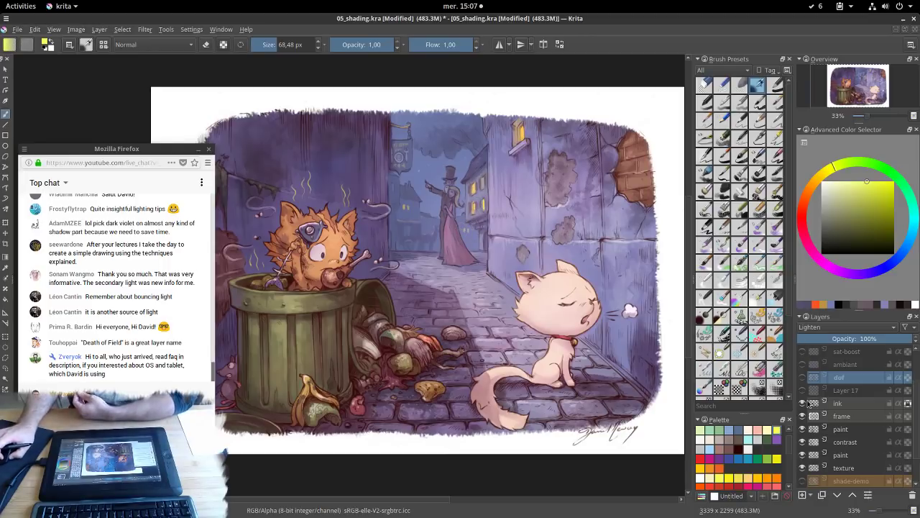
{"action": "left_click", "coordinate": [802, 378]}
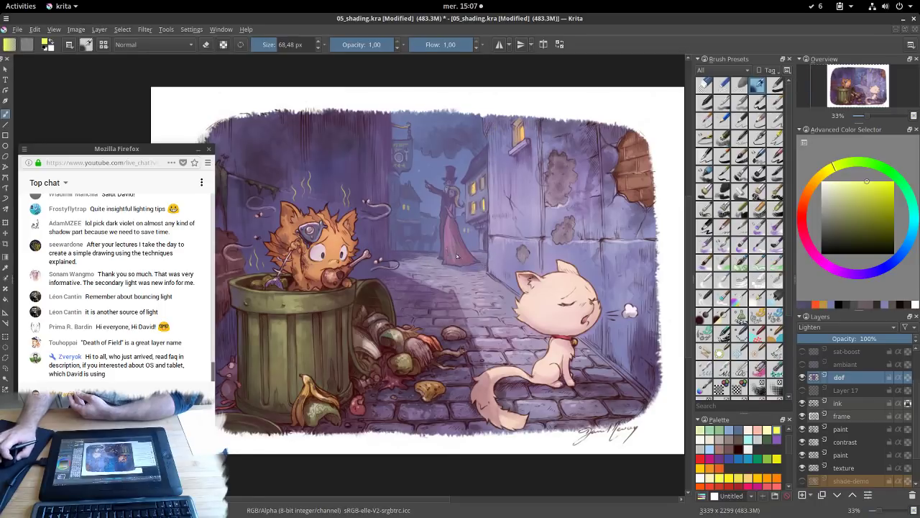
{"action": "scroll", "coordinate": [455, 268], "scroll_direction": "up", "scroll_amount": 10}
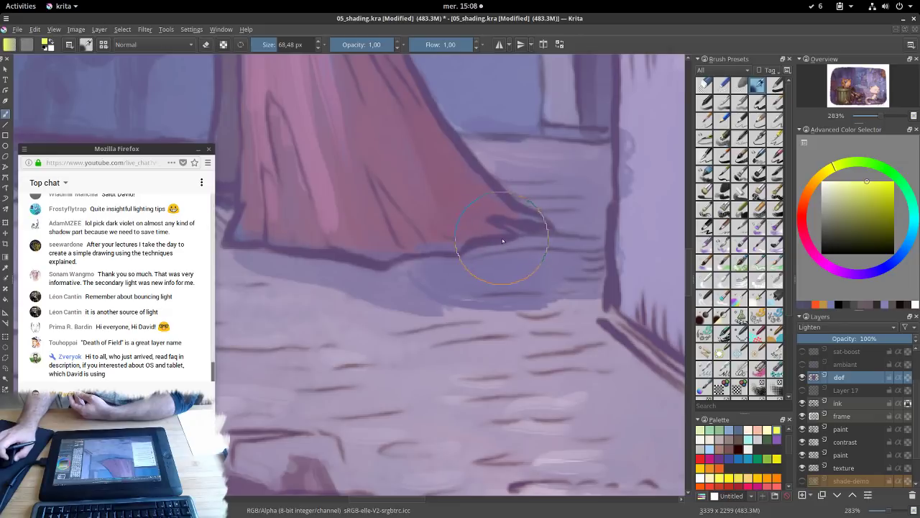
{"action": "scroll", "coordinate": [504, 243], "scroll_direction": "down", "scroll_amount": 10}
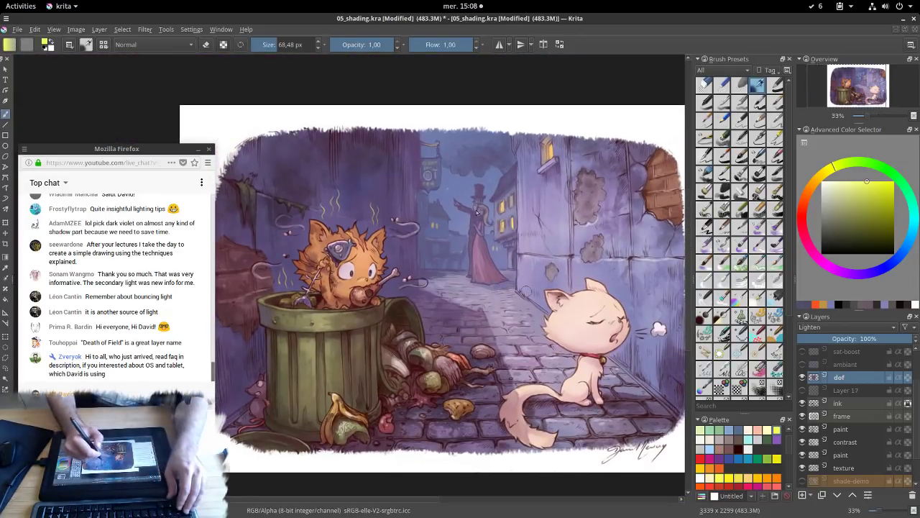
Try painting a muted yellow haze in the alley around the couple, with the brush enlarged to about 413 px
{"action": "left_click_drag", "start_coordinate": [527, 271], "coordinate": [604, 271], "text": "shift"}
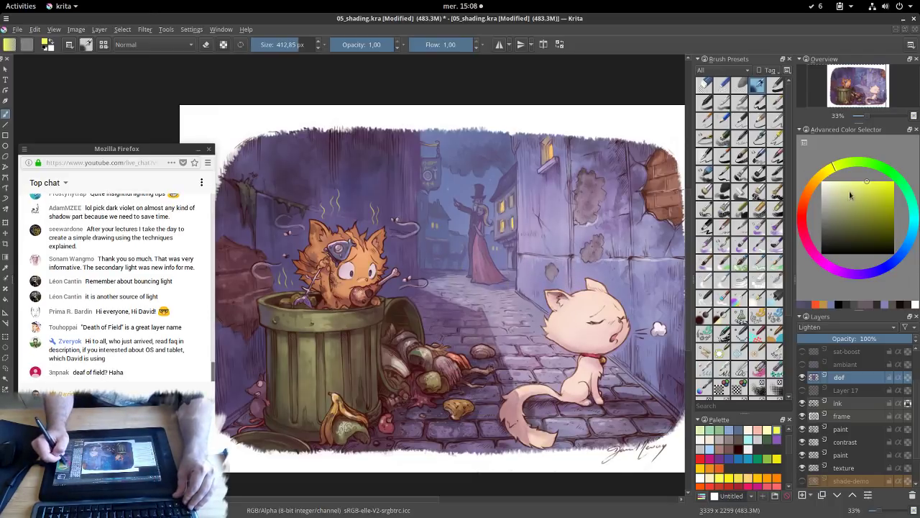
{"action": "left_click", "coordinate": [861, 202]}
{"action": "mouse_move", "coordinate": [501, 284]}
{"action": "left_mouse_down"}
{"action": "mouse_move", "coordinate": [418, 280]}
{"action": "mouse_move", "coordinate": [480, 283]}
{"action": "mouse_move", "coordinate": [460, 267]}
{"action": "left_mouse_up"}
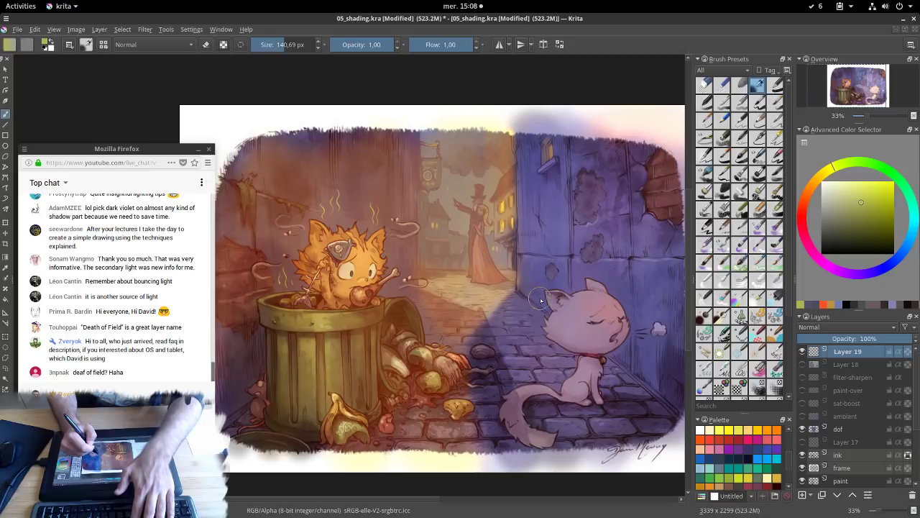
Select the dof layer again and toggle Layer 19 and Layer 18, leaving both demonstration layers hidden
{"action": "key", "text": "shift+Delete"}
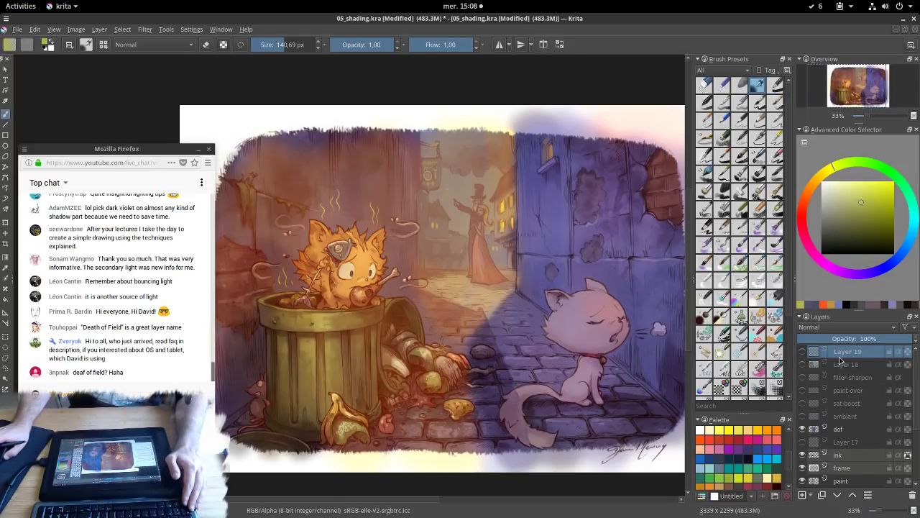
{"action": "left_click", "coordinate": [847, 427]}
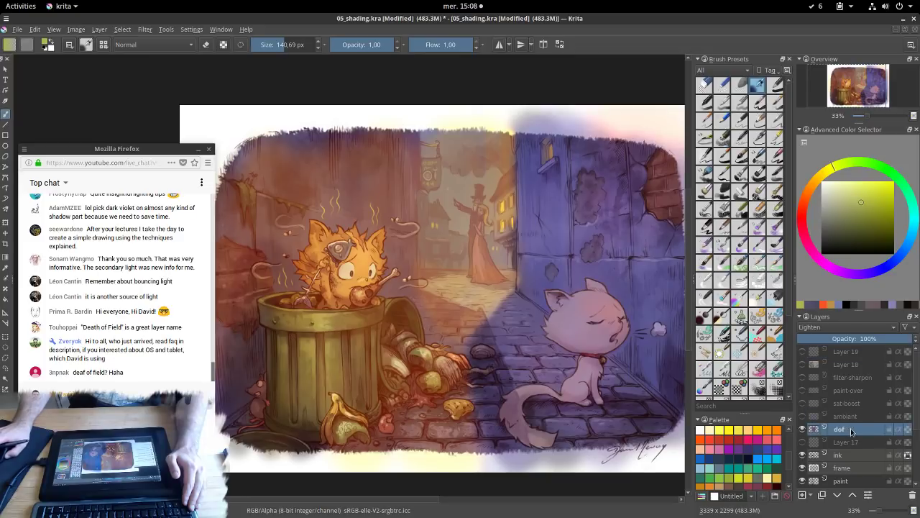
{"action": "scroll", "coordinate": [844, 375], "scroll_direction": "down", "scroll_amount": 3}
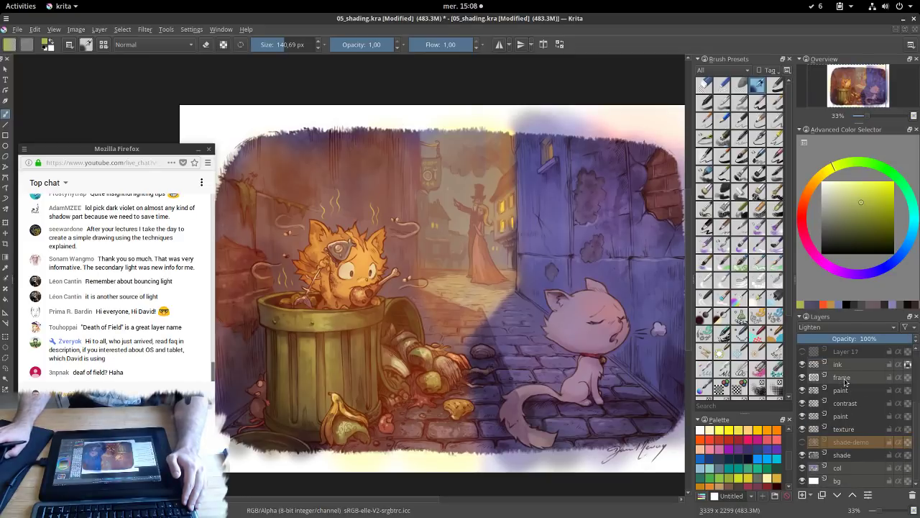
{"action": "scroll", "coordinate": [852, 431], "scroll_direction": "up", "scroll_amount": 3}
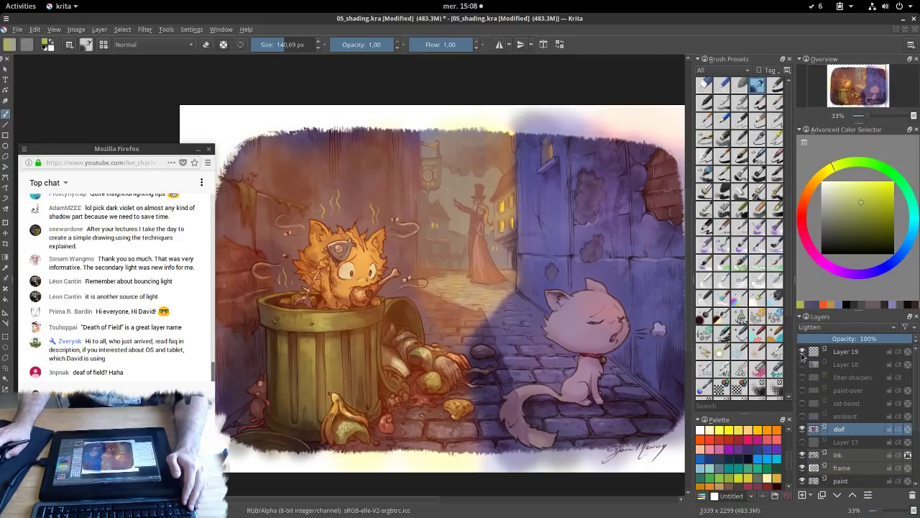
{"action": "left_click", "coordinate": [802, 365]}
{"action": "left_click", "coordinate": [802, 365]}
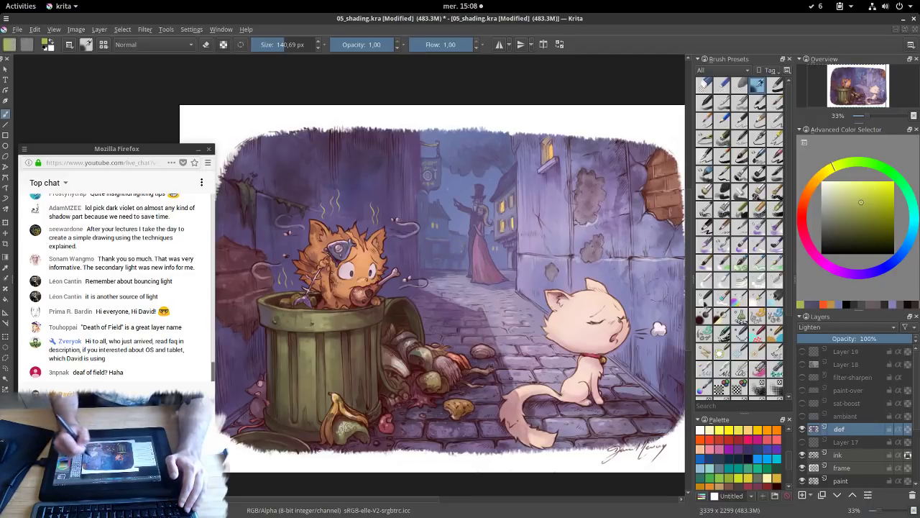
Paint a saturated yellow-green haze on the dof layer over the alley background and couple with a brush of about 401 px
{"action": "left_click", "coordinate": [887, 206]}
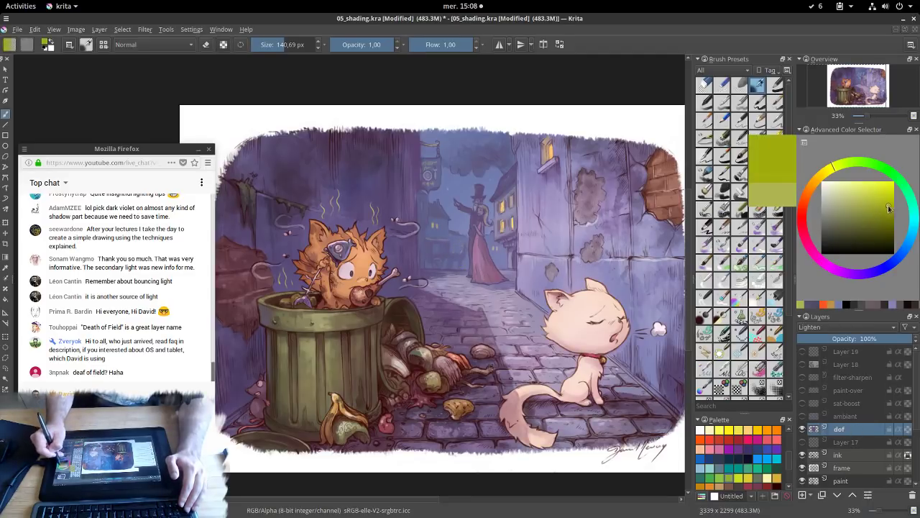
{"action": "mouse_move", "coordinate": [450, 270]}
{"action": "left_mouse_down"}
{"action": "mouse_move", "coordinate": [527, 267]}
{"action": "mouse_move", "coordinate": [433, 269]}
{"action": "mouse_move", "coordinate": [492, 268]}
{"action": "left_mouse_up"}
{"action": "mouse_move", "coordinate": [420, 266]}
{"action": "left_mouse_down"}
{"action": "mouse_move", "coordinate": [526, 272]}
{"action": "mouse_move", "coordinate": [410, 282]}
{"action": "mouse_move", "coordinate": [496, 279]}
{"action": "mouse_move", "coordinate": [460, 274]}
{"action": "mouse_move", "coordinate": [524, 292]}
{"action": "mouse_move", "coordinate": [402, 291]}
{"action": "mouse_move", "coordinate": [424, 198]}
{"action": "mouse_move", "coordinate": [503, 245]}
{"action": "mouse_move", "coordinate": [525, 209]}
{"action": "mouse_move", "coordinate": [526, 261]}
{"action": "mouse_move", "coordinate": [553, 260]}
{"action": "left_mouse_up"}
{"action": "mouse_move", "coordinate": [536, 220]}
{"action": "left_mouse_down"}
{"action": "mouse_move", "coordinate": [542, 164]}
{"action": "mouse_move", "coordinate": [555, 155]}
{"action": "mouse_move", "coordinate": [557, 245]}
{"action": "mouse_move", "coordinate": [540, 264]}
{"action": "mouse_move", "coordinate": [529, 231]}
{"action": "mouse_move", "coordinate": [519, 303]}
{"action": "mouse_move", "coordinate": [502, 275]}
{"action": "mouse_move", "coordinate": [494, 311]}
{"action": "mouse_move", "coordinate": [468, 279]}
{"action": "mouse_move", "coordinate": [455, 308]}
{"action": "mouse_move", "coordinate": [422, 259]}
{"action": "mouse_move", "coordinate": [409, 263]}
{"action": "mouse_move", "coordinate": [405, 180]}
{"action": "mouse_move", "coordinate": [397, 225]}
{"action": "mouse_move", "coordinate": [398, 194]}
{"action": "mouse_move", "coordinate": [382, 163]}
{"action": "mouse_move", "coordinate": [375, 229]}
{"action": "mouse_move", "coordinate": [349, 129]}
{"action": "mouse_move", "coordinate": [350, 169]}
{"action": "mouse_move", "coordinate": [403, 259]}
{"action": "mouse_move", "coordinate": [411, 242]}
{"action": "mouse_move", "coordinate": [402, 271]}
{"action": "mouse_move", "coordinate": [412, 211]}
{"action": "mouse_move", "coordinate": [453, 280]}
{"action": "mouse_move", "coordinate": [495, 287]}
{"action": "mouse_move", "coordinate": [525, 189]}
{"action": "mouse_move", "coordinate": [547, 164]}
{"action": "mouse_move", "coordinate": [555, 207]}
{"action": "mouse_move", "coordinate": [566, 187]}
{"action": "mouse_move", "coordinate": [542, 212]}
{"action": "left_mouse_up"}
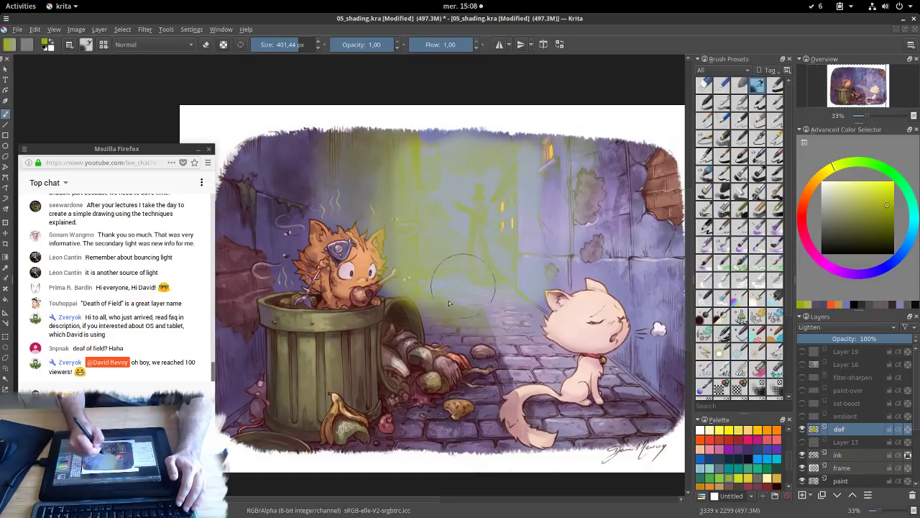
{"action": "left_click_drag", "start_coordinate": [449, 303], "coordinate": [493, 323]}
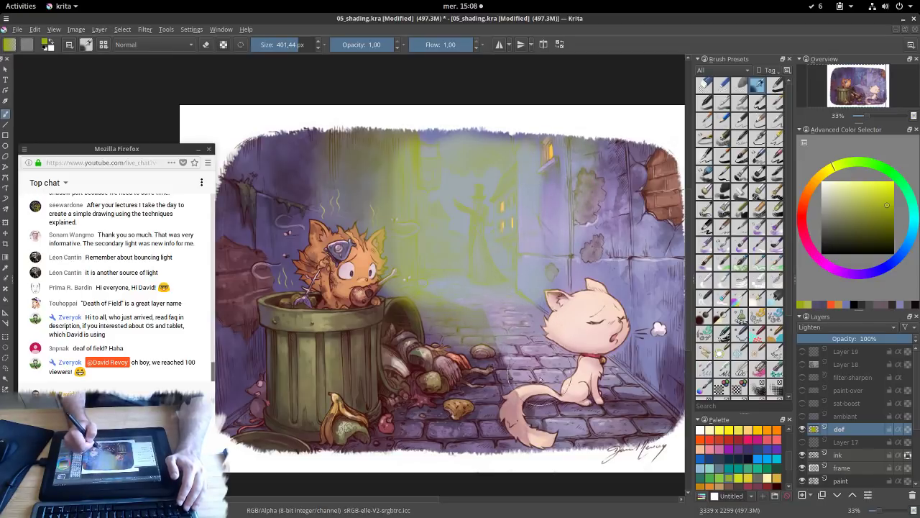
Darken the yellow-green haze on dof with an HSV/HSL adjustment, setting saturation to -24 and lightness to -26
{"action": "key", "text": "ctrl+u"}
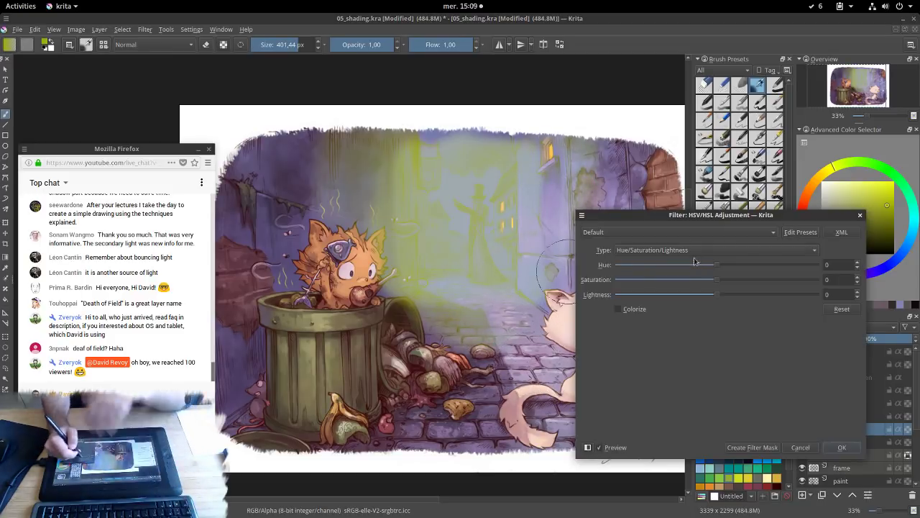
{"action": "mouse_move", "coordinate": [703, 298]}
{"action": "left_mouse_down"}
{"action": "mouse_move", "coordinate": [693, 300]}
{"action": "mouse_move", "coordinate": [695, 284]}
{"action": "left_mouse_up"}
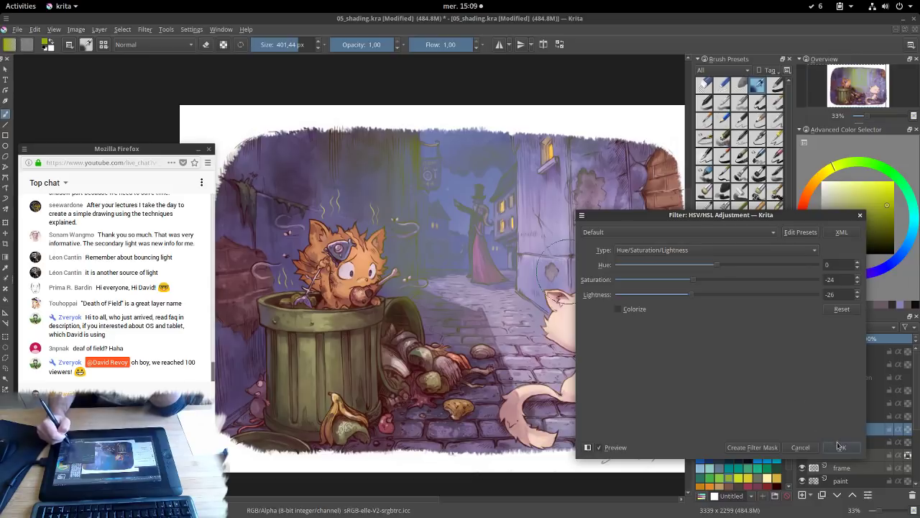
{"action": "left_click", "coordinate": [840, 446]}
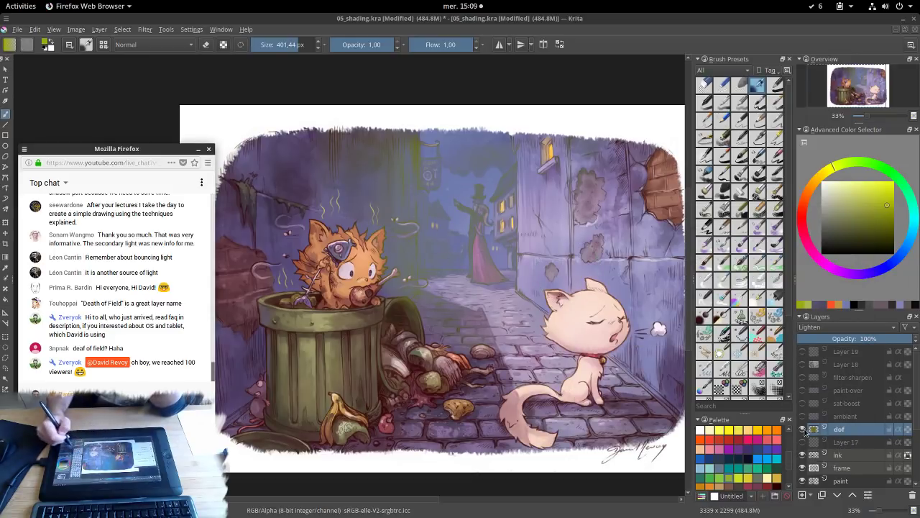
Toggle the dof layer to compare the alley with and without the greenish haze, leaving it shown
{"action": "left_click", "coordinate": [802, 430]}
{"action": "left_click", "coordinate": [802, 429]}
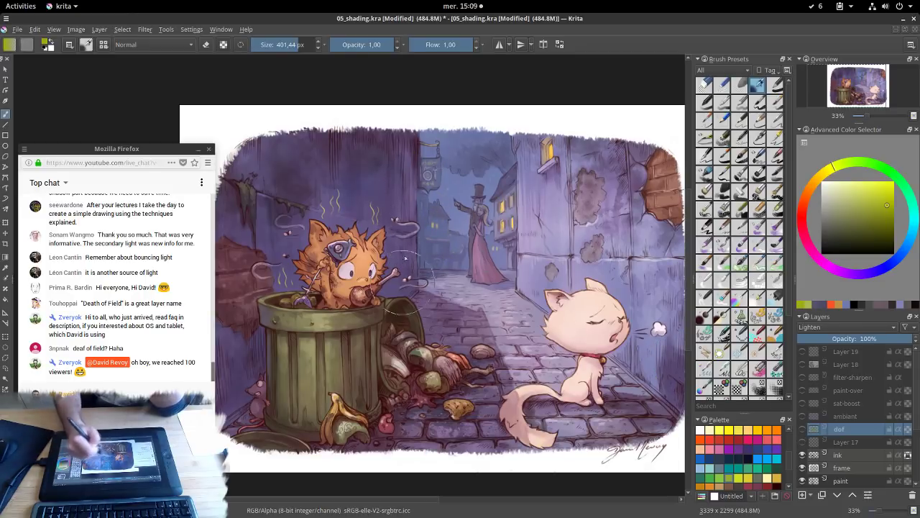
{"action": "left_click", "coordinate": [803, 429]}
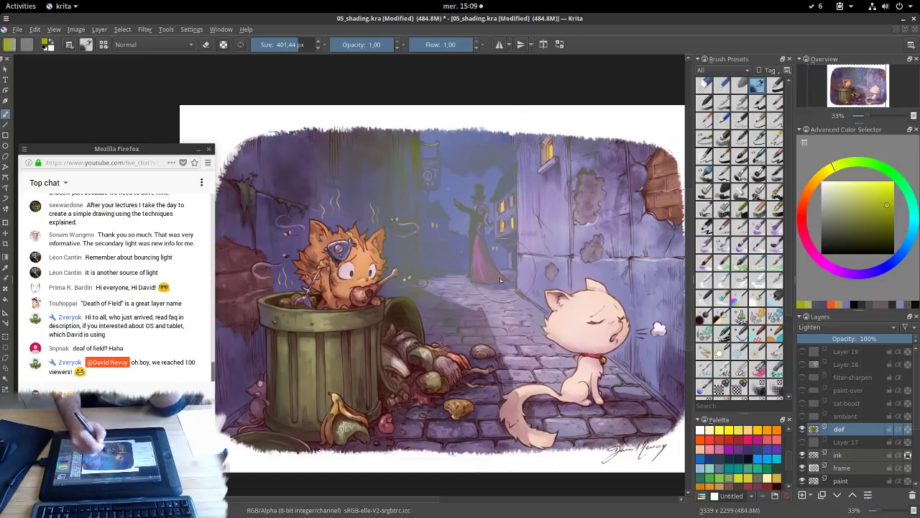
Paint bright yellow-green smoke streaks on the dof layer over the garbage and trash can with brushes of about 61 and 92 px
{"action": "left_click_drag", "start_coordinate": [887, 206], "coordinate": [876, 181]}
{"action": "mouse_move", "coordinate": [424, 370]}
{"action": "left_mouse_down", "text": "shift"}
{"action": "mouse_move", "coordinate": [363, 367]}
{"action": "mouse_move", "coordinate": [462, 374]}
{"action": "mouse_move", "coordinate": [426, 373]}
{"action": "mouse_move", "coordinate": [449, 363]}
{"action": "mouse_move", "coordinate": [420, 358]}
{"action": "mouse_move", "coordinate": [469, 355]}
{"action": "mouse_move", "coordinate": [442, 347]}
{"action": "mouse_move", "coordinate": [454, 338]}
{"action": "mouse_move", "coordinate": [424, 331]}
{"action": "mouse_move", "coordinate": [481, 329]}
{"action": "left_mouse_up", "text": "shift"}
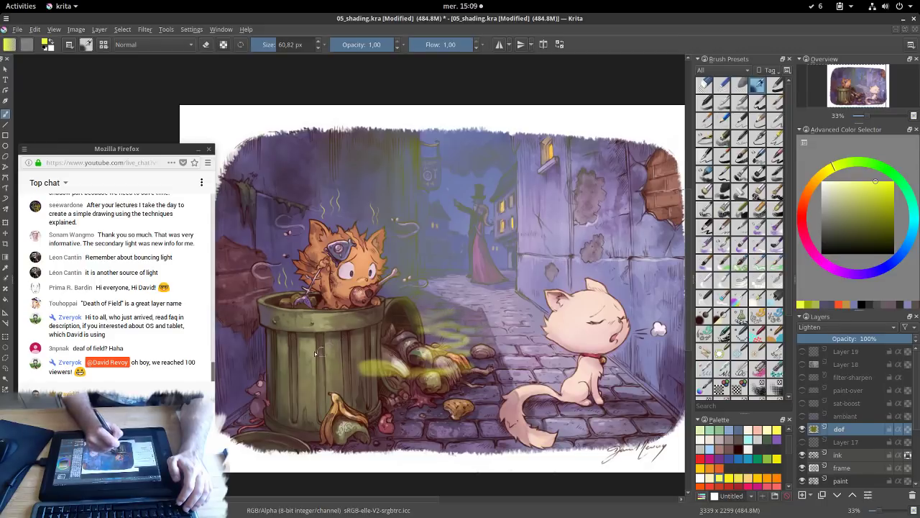
{"action": "mouse_move", "coordinate": [309, 347]}
{"action": "left_mouse_down"}
{"action": "mouse_move", "coordinate": [399, 352]}
{"action": "mouse_move", "coordinate": [339, 345]}
{"action": "mouse_move", "coordinate": [402, 341]}
{"action": "mouse_move", "coordinate": [268, 319]}
{"action": "mouse_move", "coordinate": [301, 318]}
{"action": "mouse_move", "coordinate": [259, 307]}
{"action": "mouse_move", "coordinate": [345, 321]}
{"action": "mouse_move", "coordinate": [334, 332]}
{"action": "mouse_move", "coordinate": [300, 324]}
{"action": "left_mouse_up"}
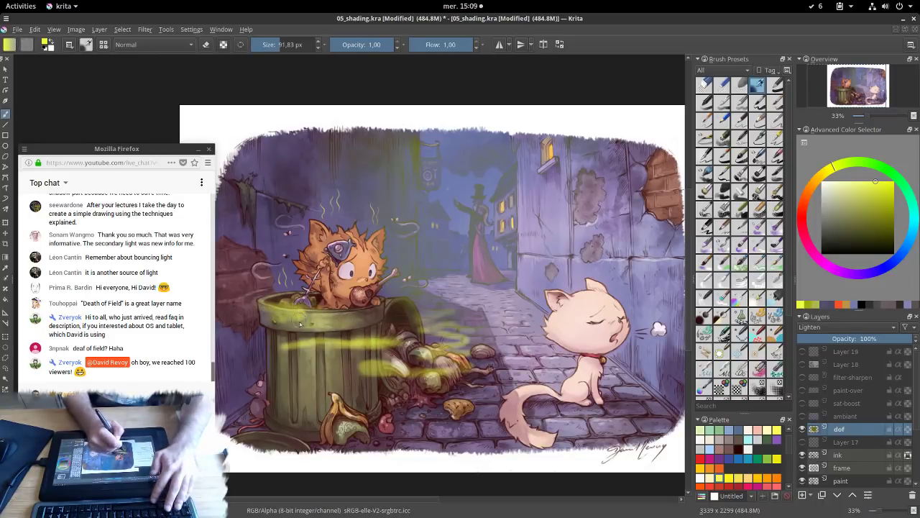
{"action": "scroll", "coordinate": [300, 324], "scroll_direction": "up", "scroll_amount": 5}
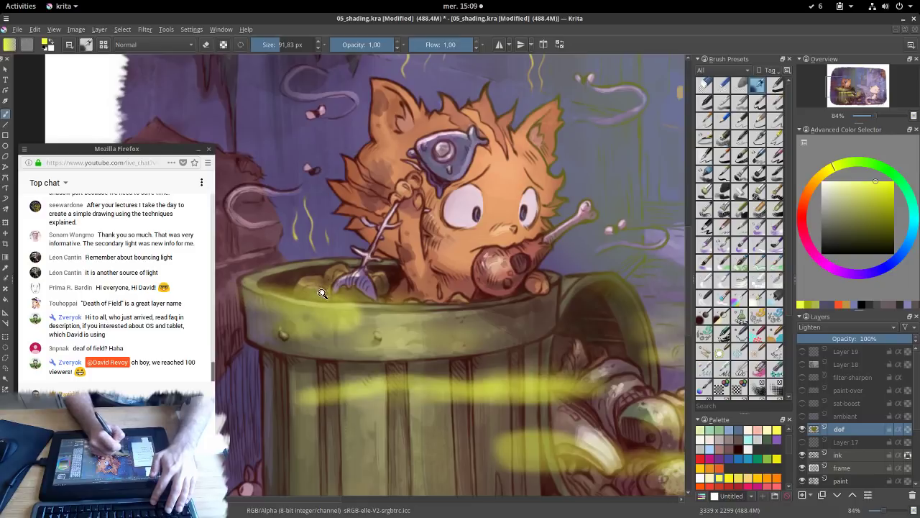
{"action": "scroll", "coordinate": [322, 294], "scroll_direction": "down", "scroll_amount": 5}
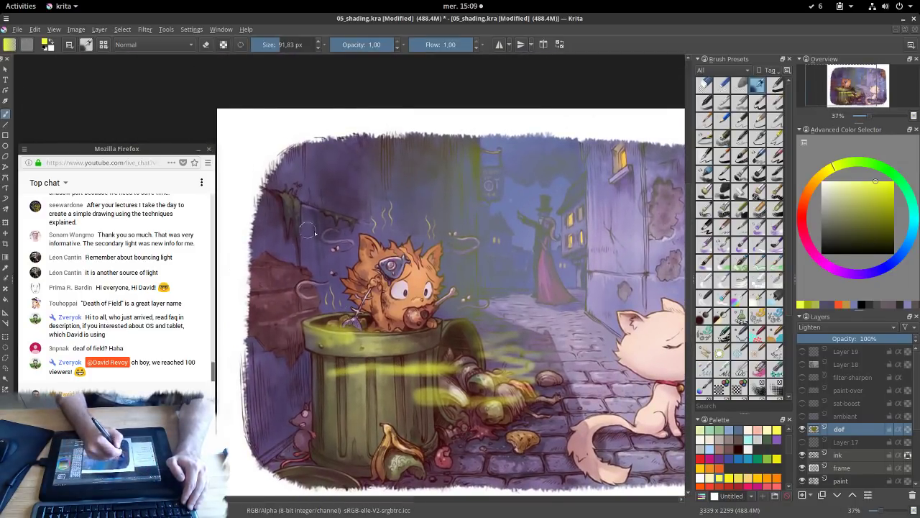
Sample a dark purple from the alley, paint it over the yellow-green haze on dof at about 440 px, and toggle the layer to compare
{"action": "left_click", "coordinate": [323, 255], "text": "ctrl"}
{"action": "left_click", "coordinate": [345, 222], "text": "ctrl"}
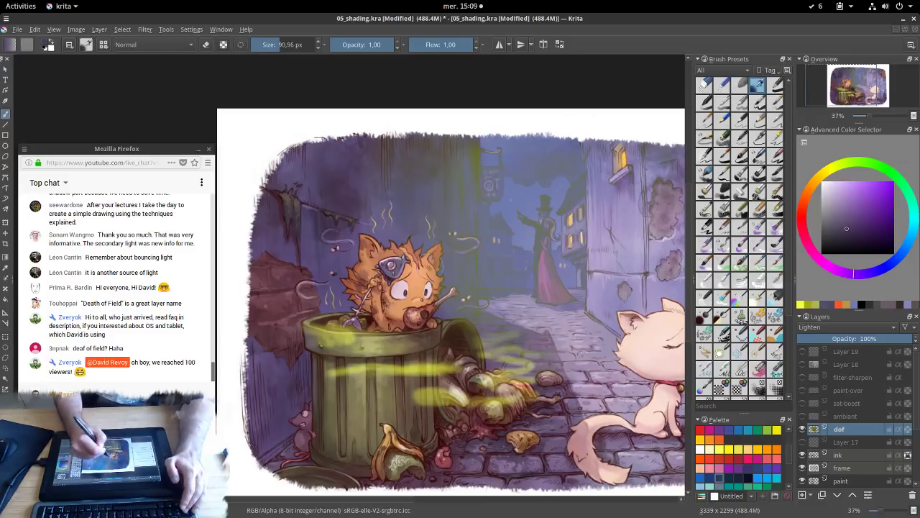
{"action": "left_click_drag", "start_coordinate": [503, 345], "coordinate": [596, 345], "text": "shift"}
{"action": "mouse_move", "coordinate": [488, 385]}
{"action": "left_mouse_down"}
{"action": "mouse_move", "coordinate": [514, 367]}
{"action": "mouse_move", "coordinate": [539, 230]}
{"action": "mouse_move", "coordinate": [469, 268]}
{"action": "mouse_move", "coordinate": [417, 215]}
{"action": "mouse_move", "coordinate": [345, 331]}
{"action": "mouse_move", "coordinate": [287, 201]}
{"action": "mouse_move", "coordinate": [429, 383]}
{"action": "mouse_move", "coordinate": [449, 425]}
{"action": "left_mouse_up"}
{"action": "left_click_drag", "start_coordinate": [502, 405], "coordinate": [418, 340]}
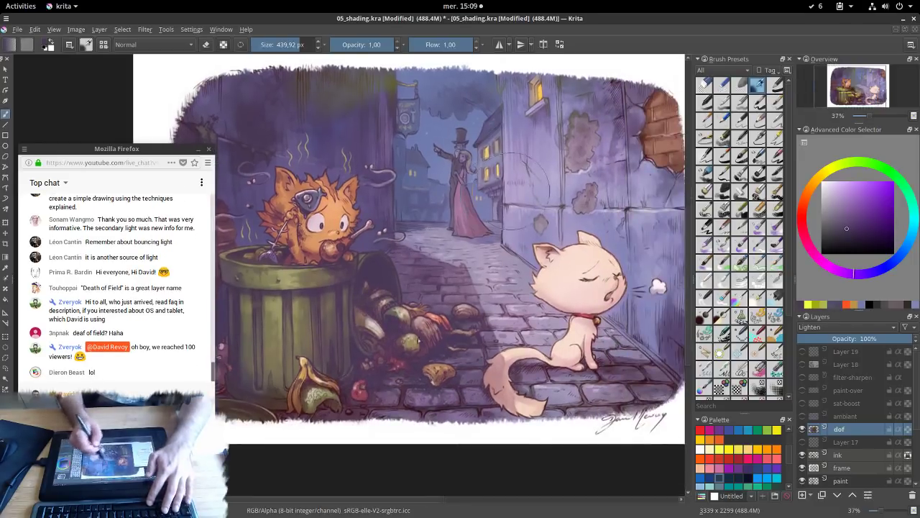
{"action": "mouse_move", "coordinate": [540, 252]}
{"action": "left_mouse_down"}
{"action": "mouse_move", "coordinate": [579, 338]}
{"action": "mouse_move", "coordinate": [639, 350]}
{"action": "mouse_move", "coordinate": [651, 399]}
{"action": "mouse_move", "coordinate": [616, 291]}
{"action": "left_mouse_up"}
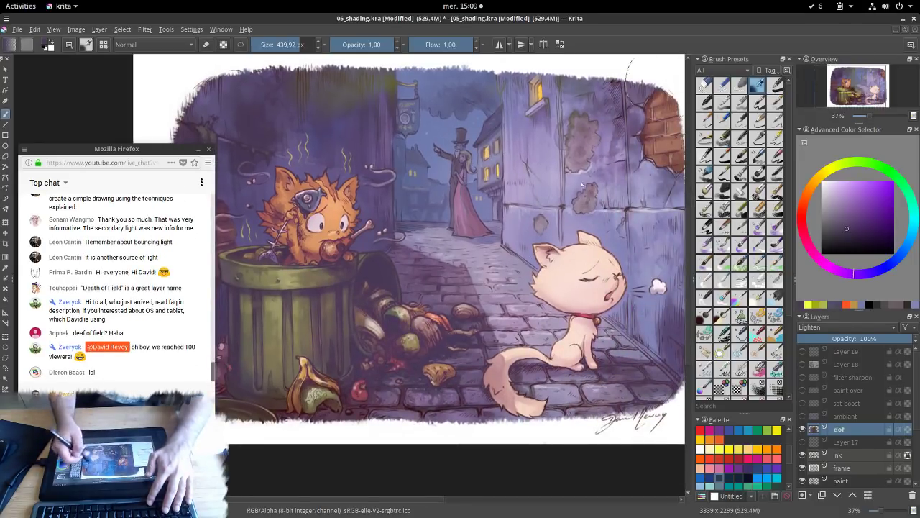
{"action": "mouse_move", "coordinate": [582, 184]}
{"action": "left_mouse_down"}
{"action": "mouse_move", "coordinate": [389, 100]}
{"action": "mouse_move", "coordinate": [338, 122]}
{"action": "mouse_move", "coordinate": [403, 337]}
{"action": "left_mouse_up"}
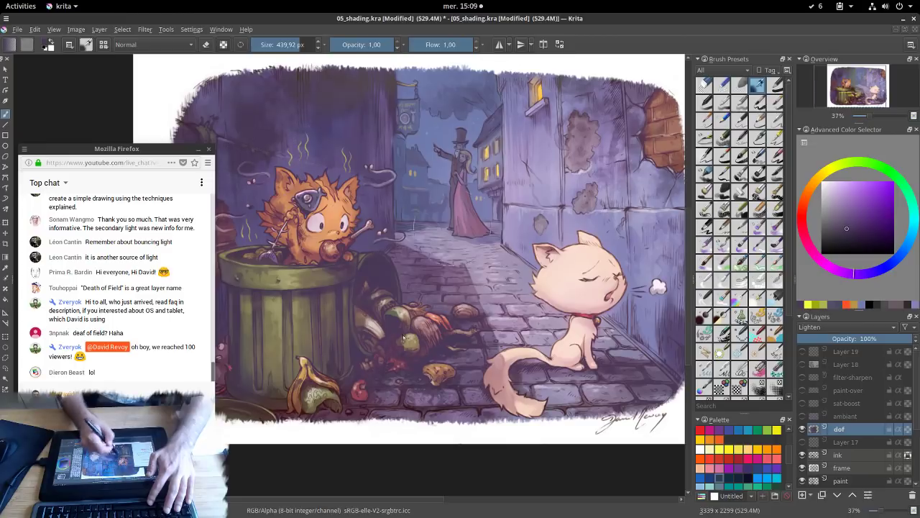
{"action": "left_click_drag", "start_coordinate": [627, 321], "coordinate": [523, 324]}
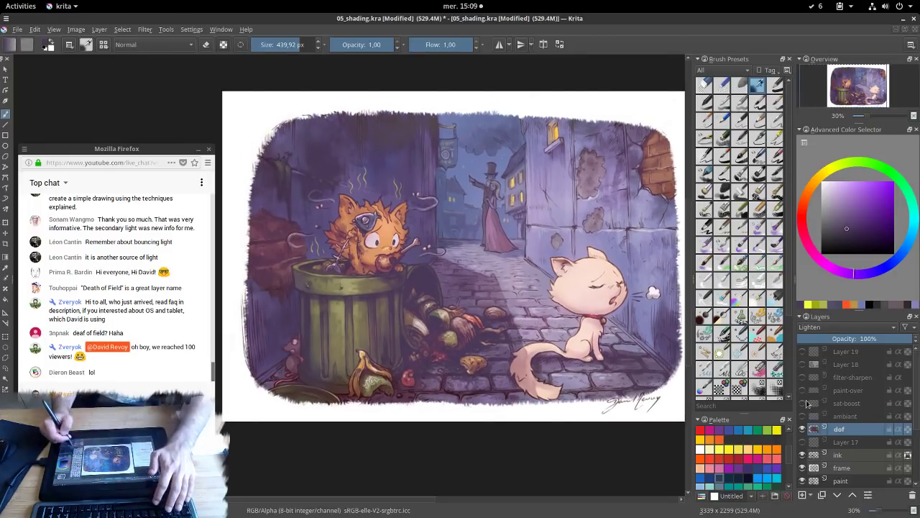
{"action": "left_click", "coordinate": [802, 429]}
{"action": "left_click", "coordinate": [802, 430]}
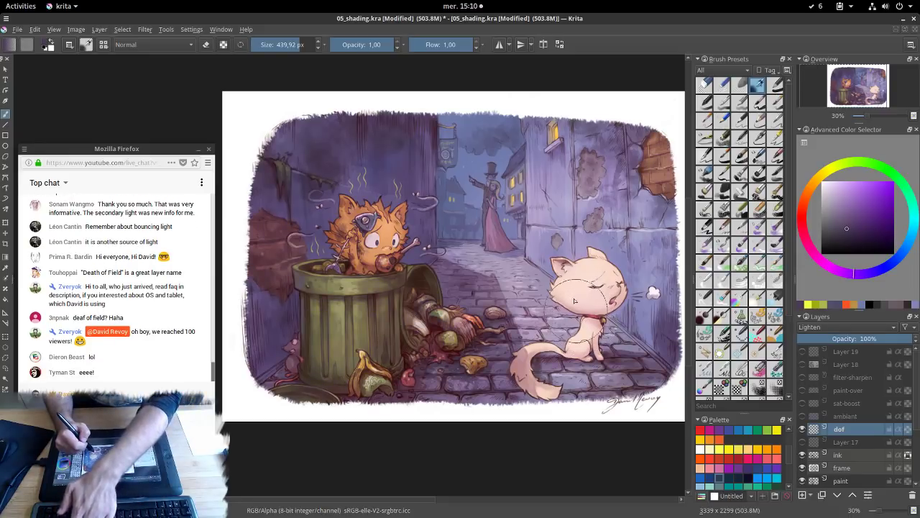
Paint a lighter purple haze on dof over the distant street and walls at about 440 px, and soften it with a 342 px eraser
{"action": "left_click", "coordinate": [851, 207]}
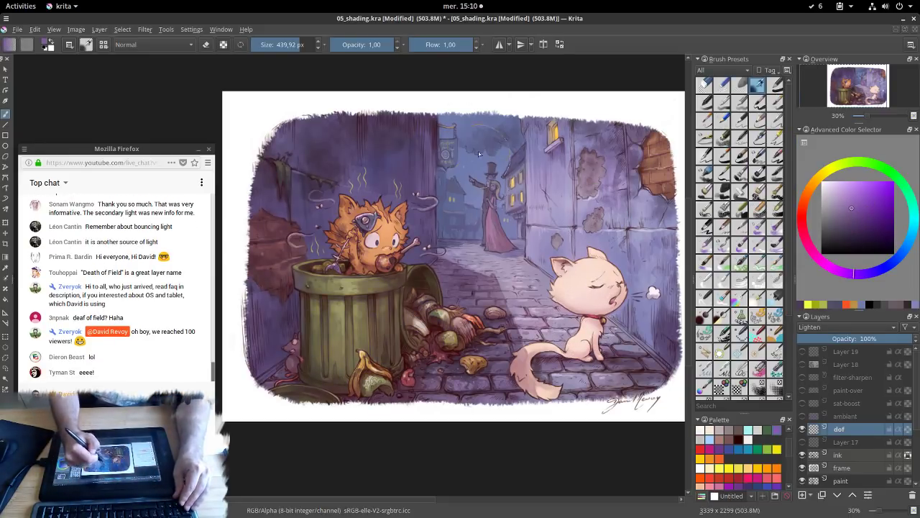
{"action": "left_click_drag", "start_coordinate": [479, 153], "coordinate": [493, 190]}
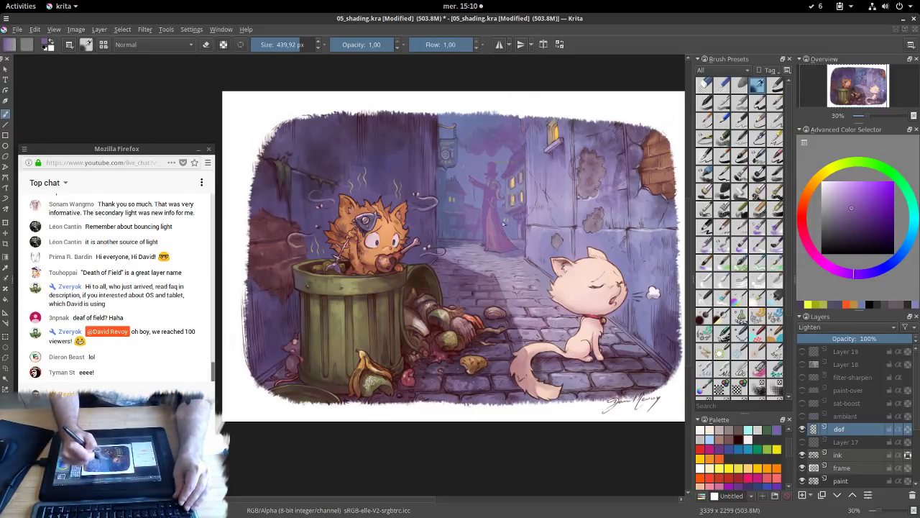
{"action": "mouse_move", "coordinate": [453, 154]}
{"action": "left_mouse_down"}
{"action": "mouse_move", "coordinate": [446, 221]}
{"action": "mouse_move", "coordinate": [440, 115]}
{"action": "left_mouse_up"}
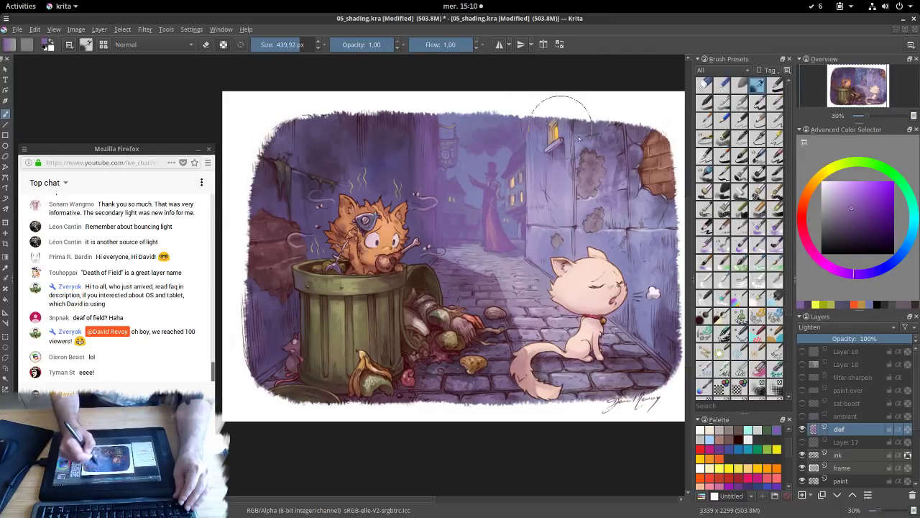
{"action": "left_click_drag", "start_coordinate": [573, 181], "coordinate": [598, 156]}
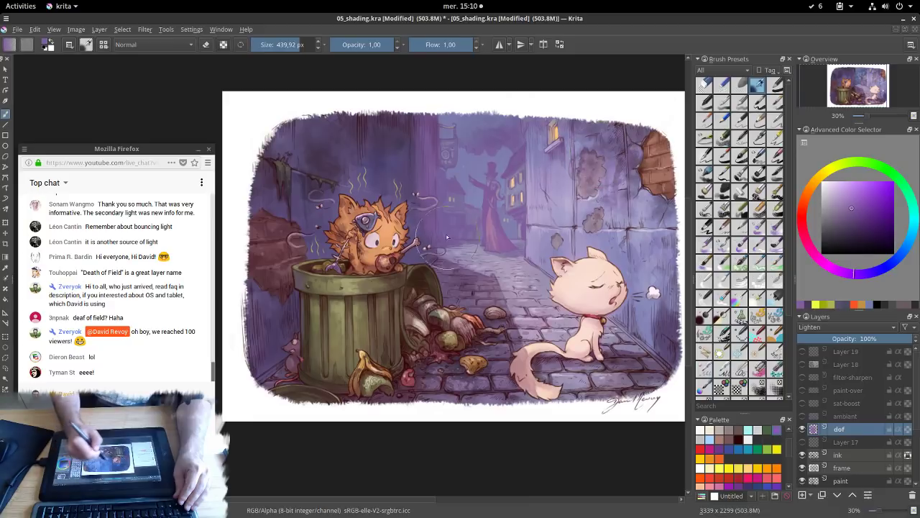
{"action": "left_click", "coordinate": [739, 85]}
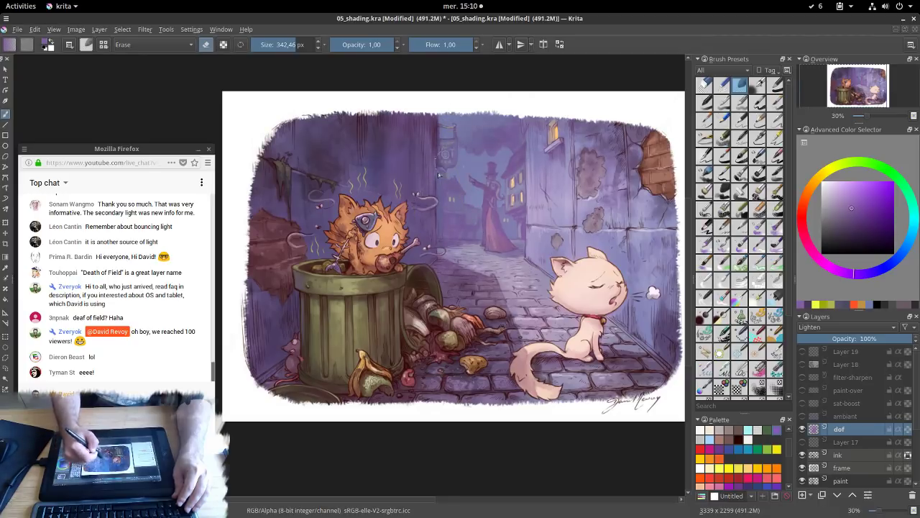
Toggle the dof layer to compare the alley with and without the purple haze, leaving it shown
{"action": "left_click", "coordinate": [802, 429]}
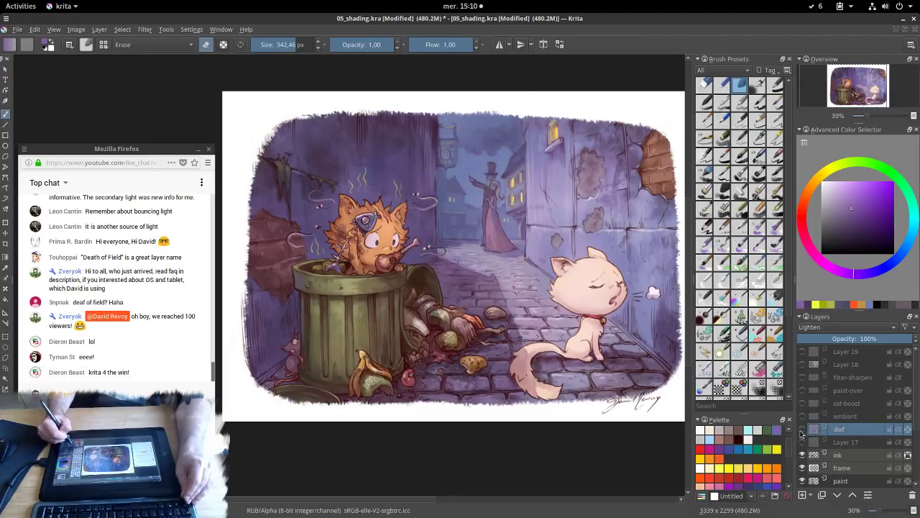
{"action": "left_click", "coordinate": [802, 429]}
{"action": "left_click", "coordinate": [802, 429]}
{"action": "left_click", "coordinate": [802, 430]}
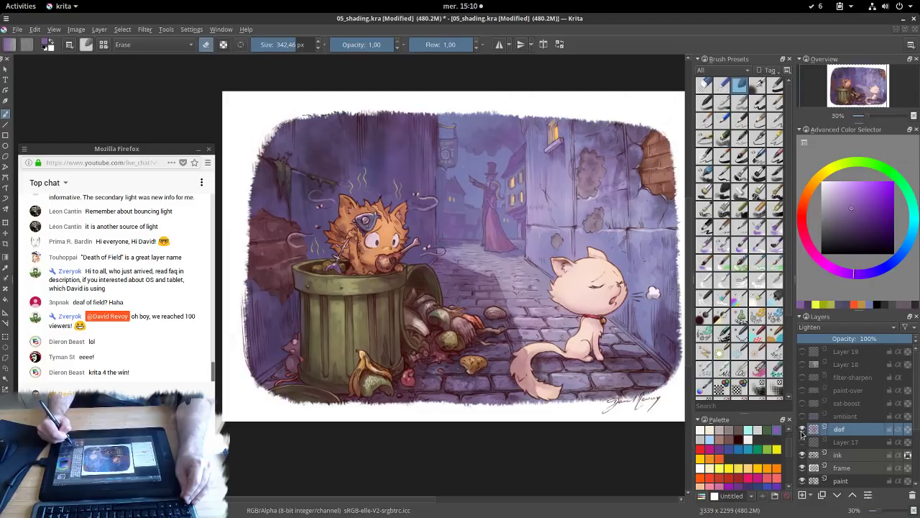
Select the ambiant layer and make it visible
{"action": "left_click", "coordinate": [845, 416]}
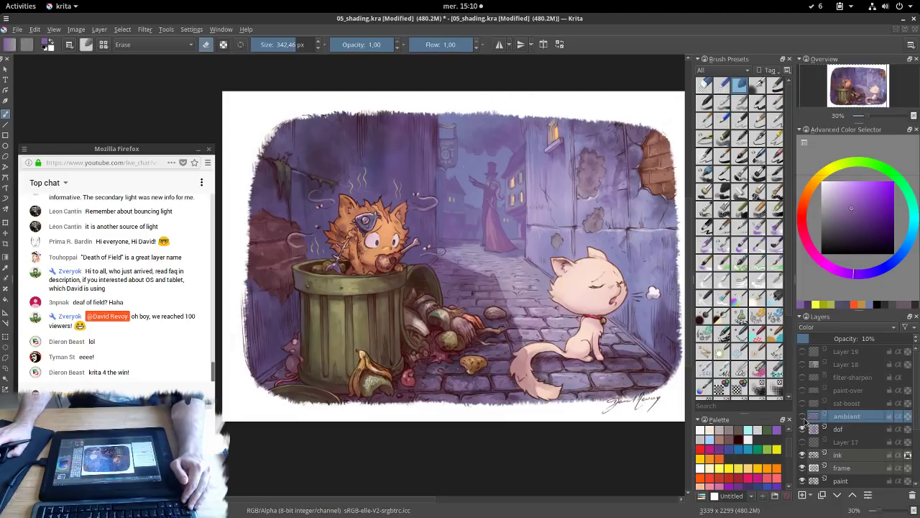
{"action": "right_click", "coordinate": [805, 420]}
{"action": "left_click", "coordinate": [837, 421]}
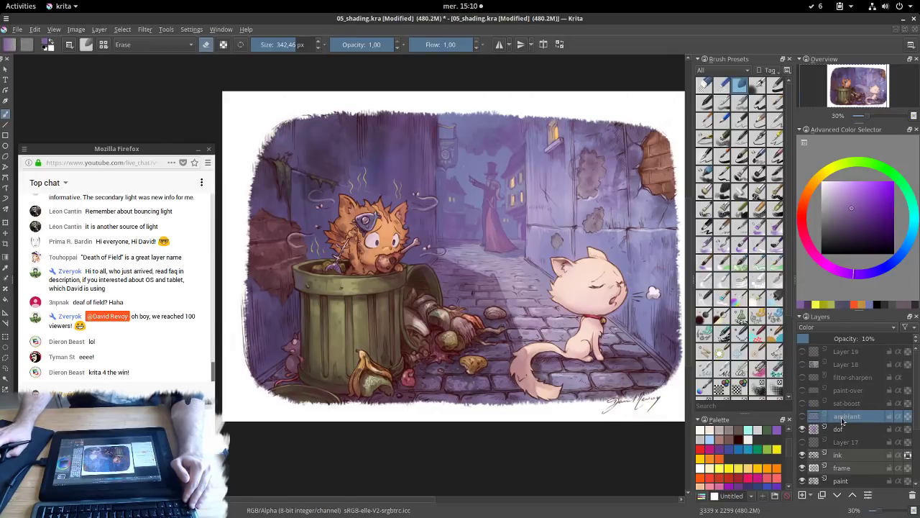
{"action": "left_click", "coordinate": [802, 416]}
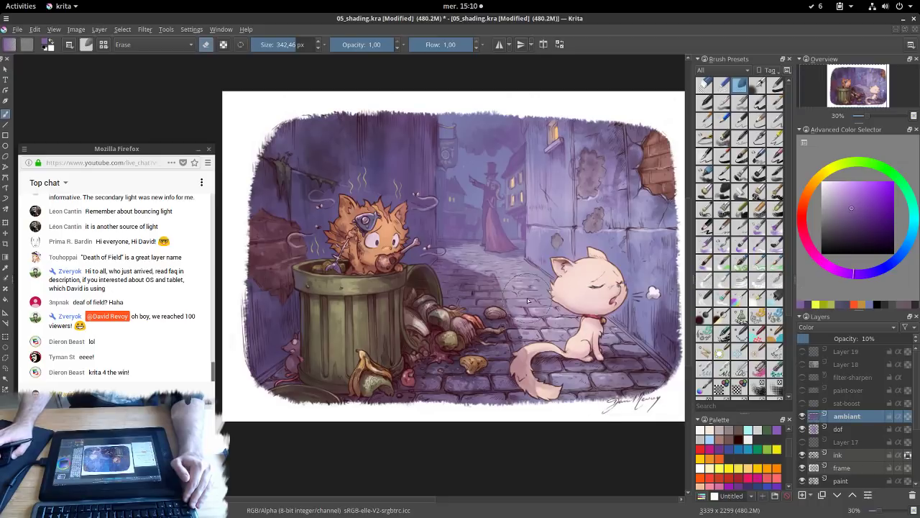
Raise the ambiant layer's opacity to 100% to expose its full color tint, and return it to 10%
{"action": "key", "text": "plus"}
{"action": "key", "text": "plus"}
{"action": "left_click_drag", "start_coordinate": [374, 291], "coordinate": [460, 297]}
{"action": "scroll", "coordinate": [460, 297], "scroll_direction": "down", "scroll_amount": 1}
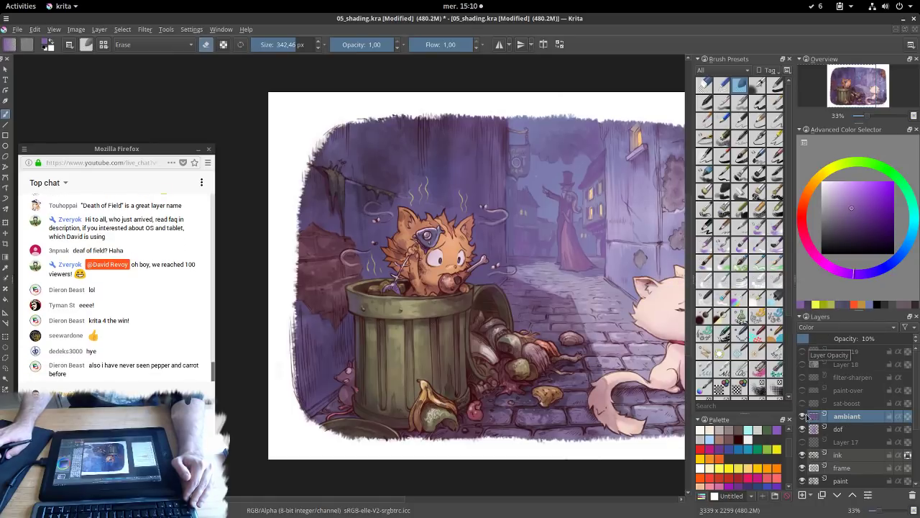
{"action": "left_click_drag", "start_coordinate": [805, 339], "coordinate": [914, 334]}
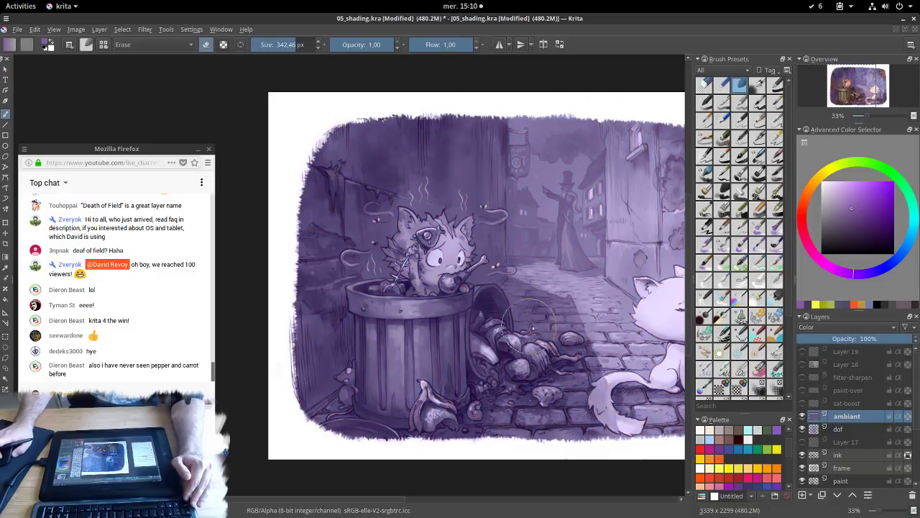
{"action": "mouse_move", "coordinate": [533, 328]}
{"action": "left_mouse_down"}
{"action": "mouse_move", "coordinate": [458, 338]}
{"action": "mouse_move", "coordinate": [447, 317]}
{"action": "left_mouse_up"}
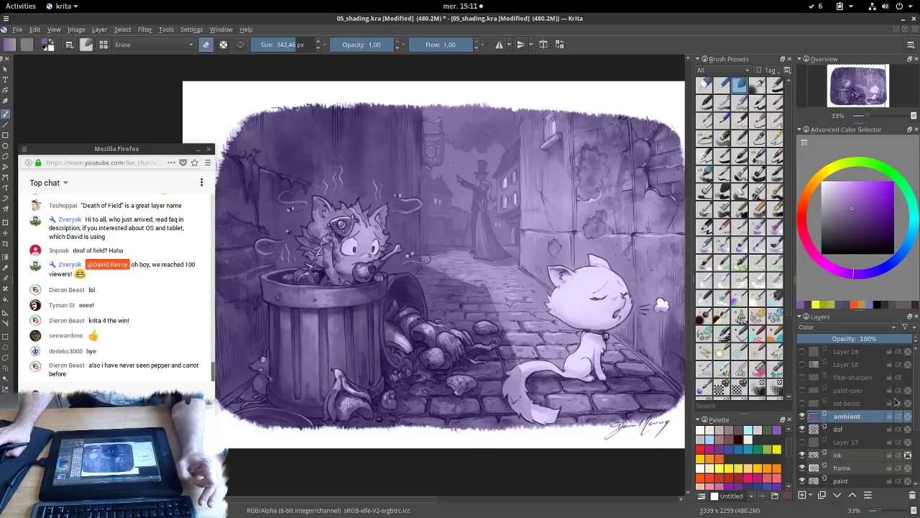
{"action": "left_click_drag", "start_coordinate": [898, 339], "coordinate": [827, 343]}
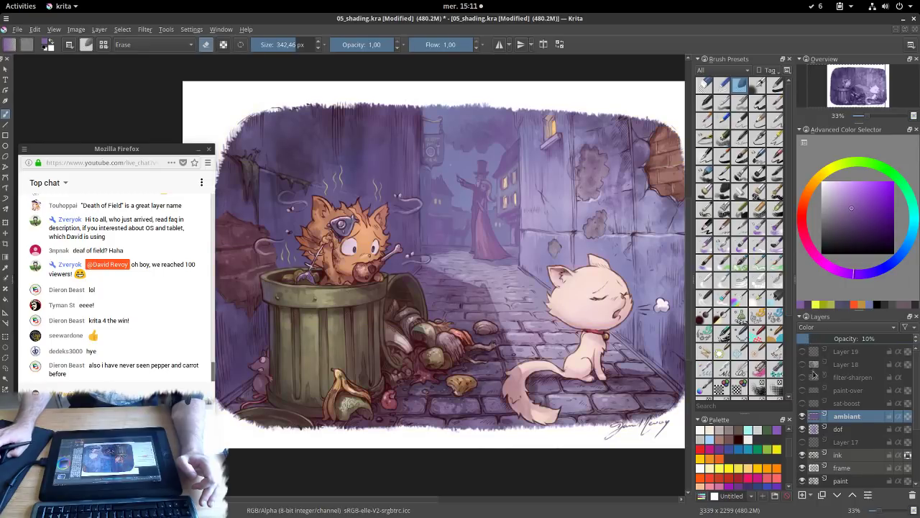
Toggle the ambiant layer to compare its subtle tint on the trash can, orange cat and whole alley, leaving it shown
{"action": "left_click", "coordinate": [802, 428]}
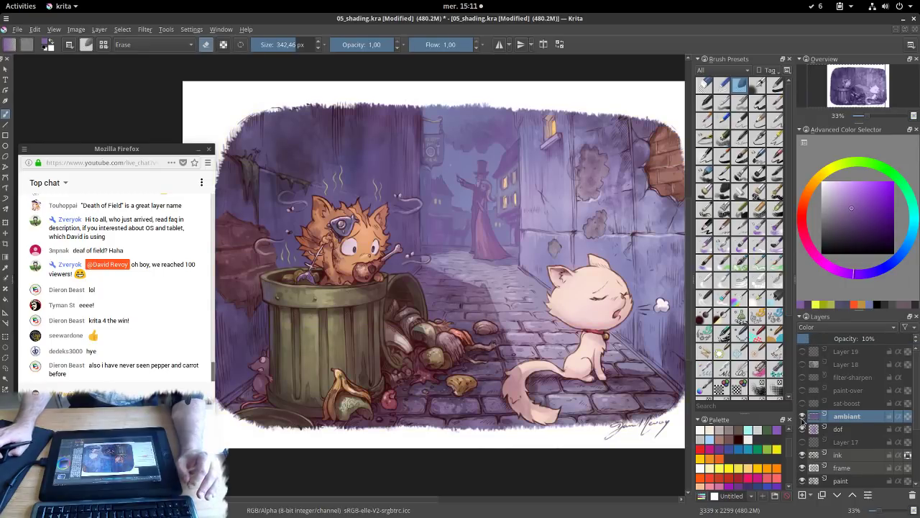
{"action": "scroll", "coordinate": [332, 225], "scroll_direction": "up", "scroll_amount": 2}
{"action": "left_click_drag", "start_coordinate": [354, 249], "coordinate": [424, 86]}
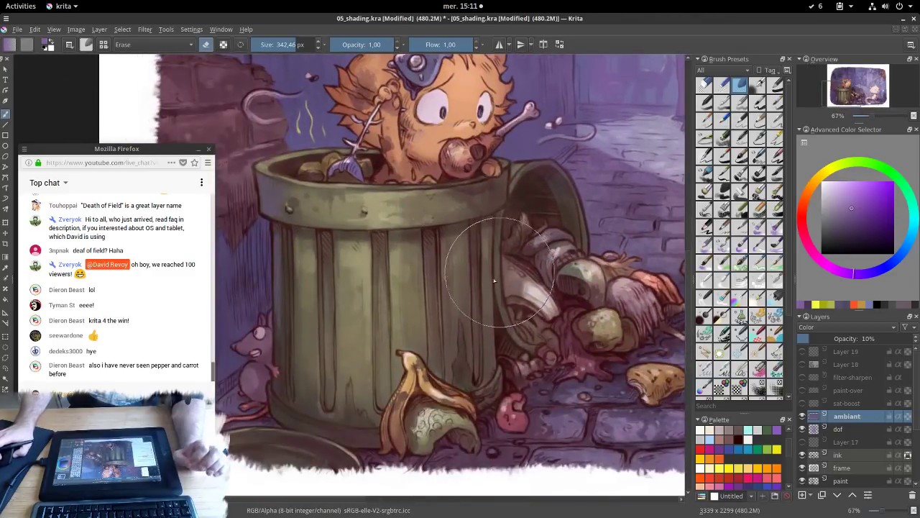
{"action": "left_click", "coordinate": [802, 416]}
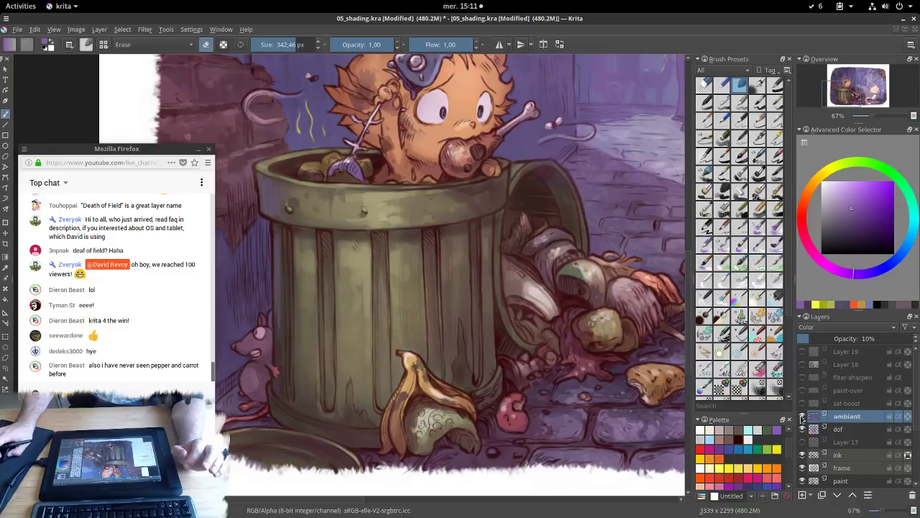
{"action": "scroll", "coordinate": [431, 280], "scroll_direction": "down", "scroll_amount": 2}
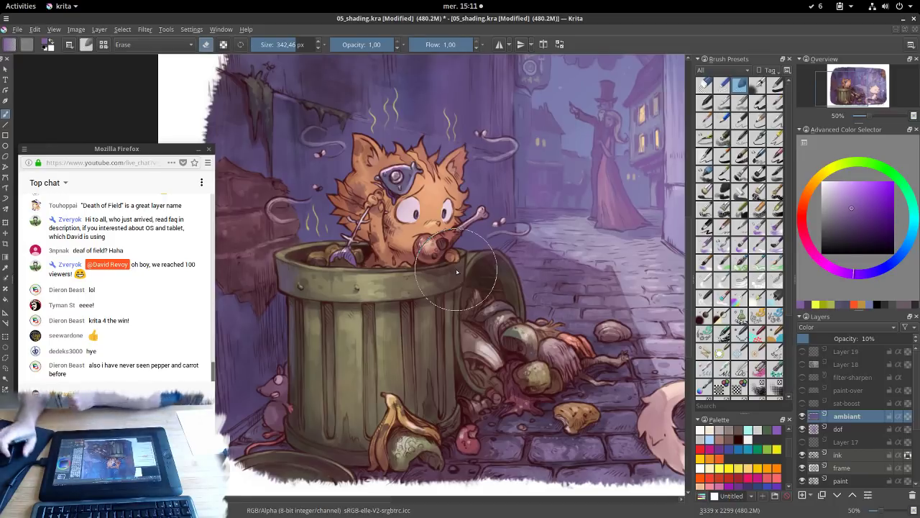
{"action": "left_click_drag", "start_coordinate": [495, 136], "coordinate": [473, 178]}
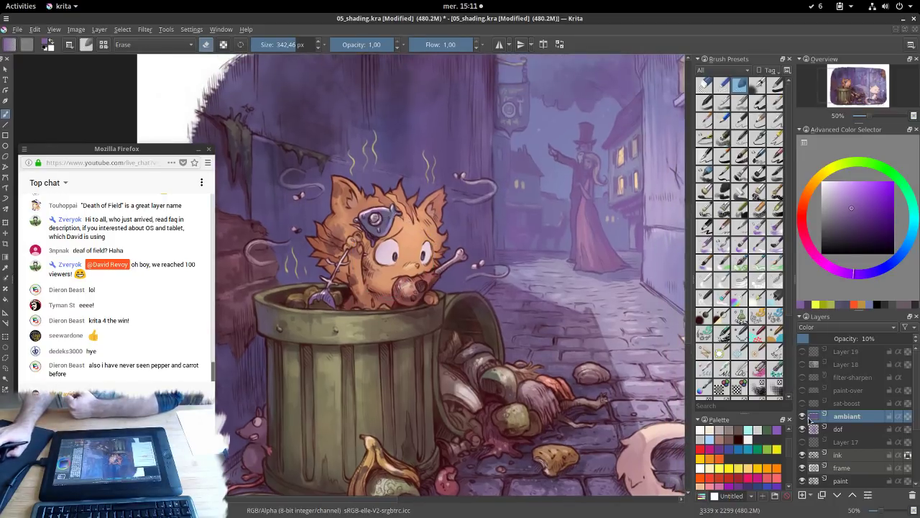
{"action": "key", "text": "minus"}
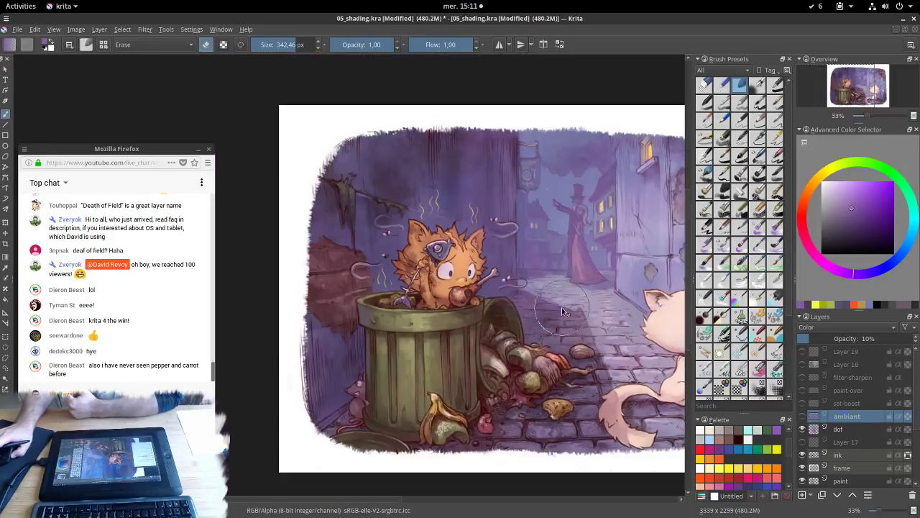
{"action": "left_click_drag", "start_coordinate": [481, 308], "coordinate": [460, 293]}
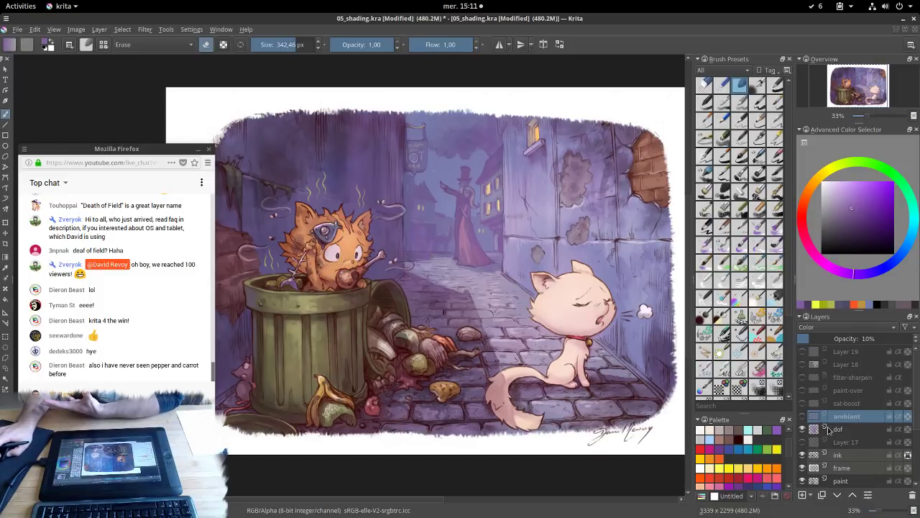
{"action": "mouse_move", "coordinate": [823, 429]}
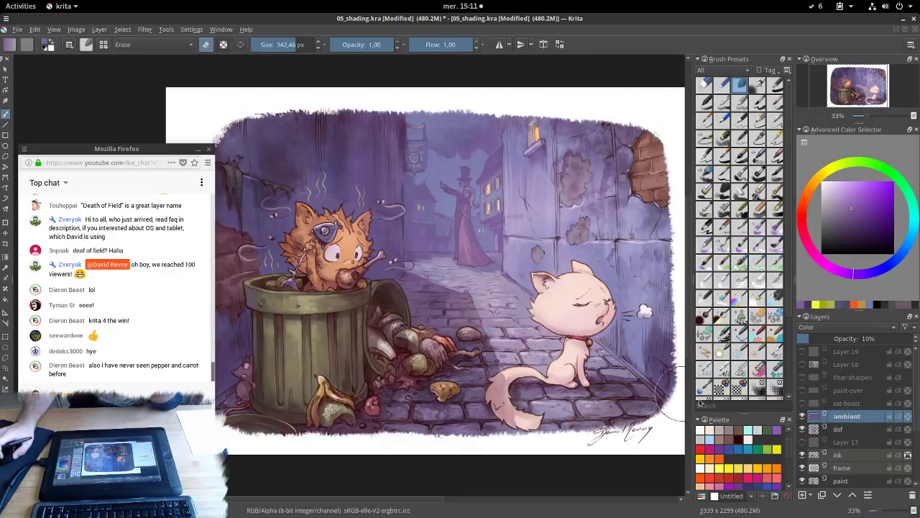
Select the sat-boost layer and toggle its visibility to compare the colors, leaving it shown with the orange cat in close view
{"action": "left_click", "coordinate": [847, 405]}
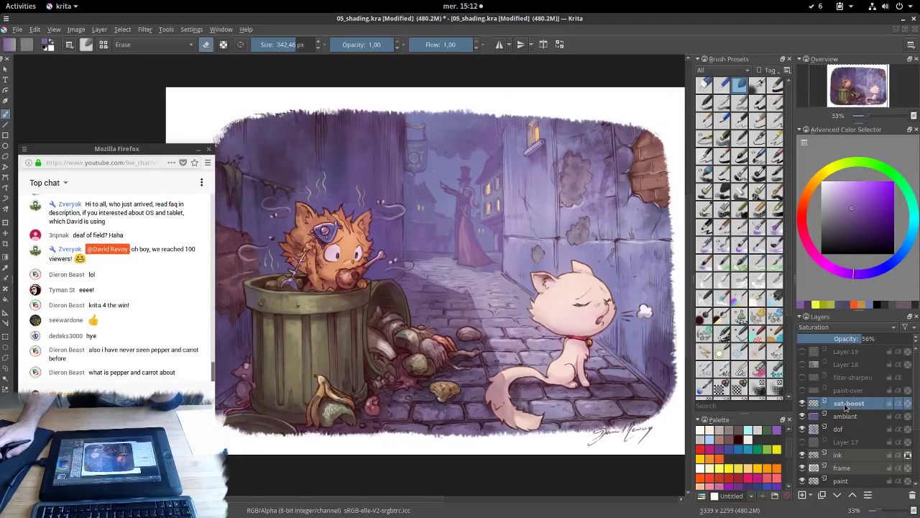
{"action": "mouse_move", "coordinate": [843, 408]}
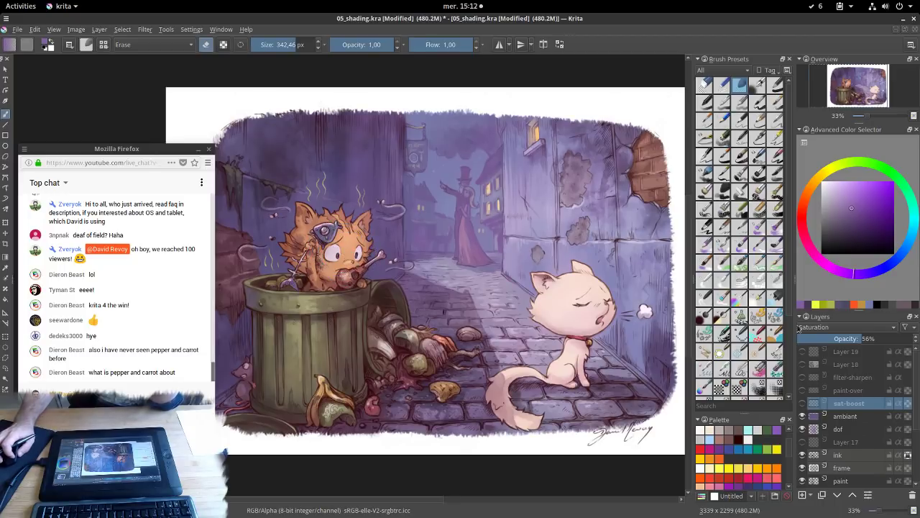
{"action": "left_click", "coordinate": [802, 403]}
{"action": "key", "text": "ctrl+plus"}
{"action": "key", "text": "ctrl+plus"}
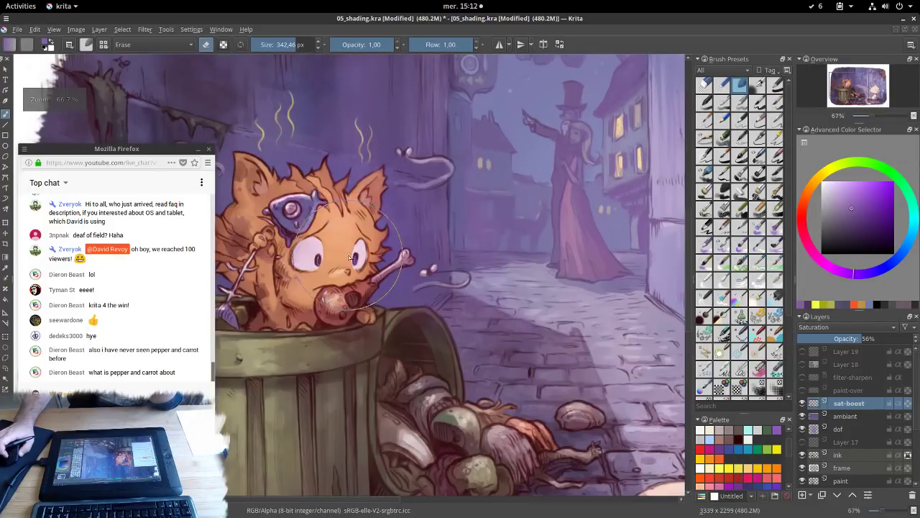
Compare the orange cat's face and the bone up close with the sat-boost layer hidden and shown, leaving it shown
{"action": "left_click_drag", "start_coordinate": [347, 261], "coordinate": [478, 263]}
{"action": "scroll", "coordinate": [478, 263], "scroll_direction": "up", "scroll_amount": 1}
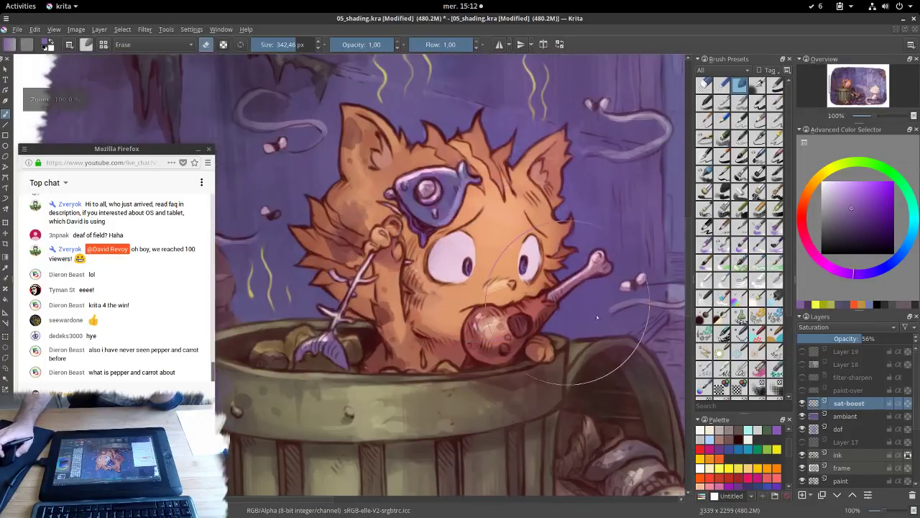
{"action": "left_click", "coordinate": [803, 403]}
{"action": "left_click", "coordinate": [803, 403]}
{"action": "left_click", "coordinate": [803, 403]}
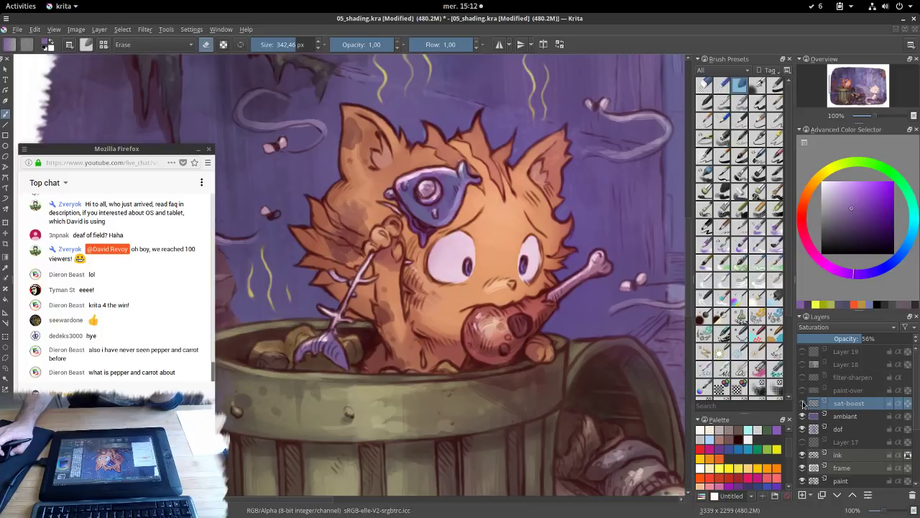
{"action": "left_click", "coordinate": [802, 404]}
{"action": "left_click", "coordinate": [803, 404]}
{"action": "left_click", "coordinate": [803, 404]}
{"action": "scroll", "coordinate": [512, 313], "scroll_direction": "down", "scroll_amount": 2}
{"action": "left_click_drag", "start_coordinate": [517, 311], "coordinate": [451, 296]}
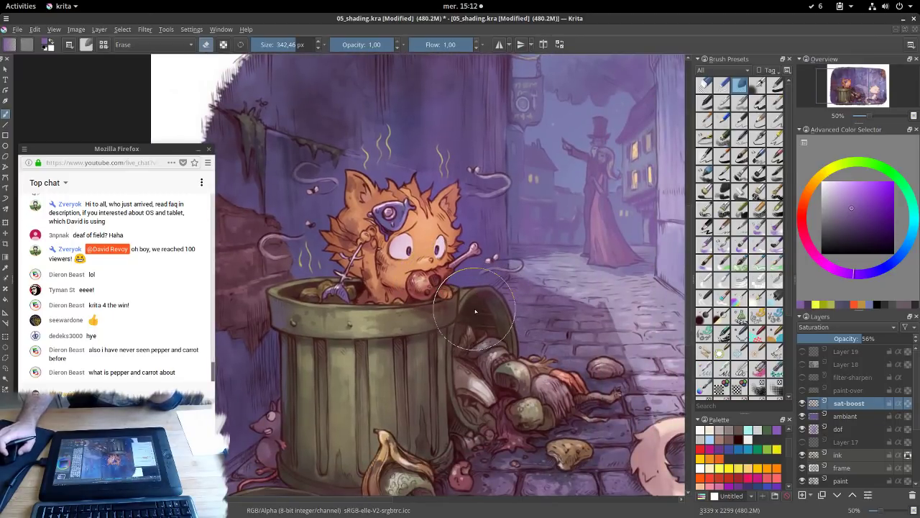
Toggle the sat-boost layer's visibility to compare its effect across the wider alley scene, leaving it shown
{"action": "left_click", "coordinate": [854, 392]}
{"action": "left_click", "coordinate": [803, 402]}
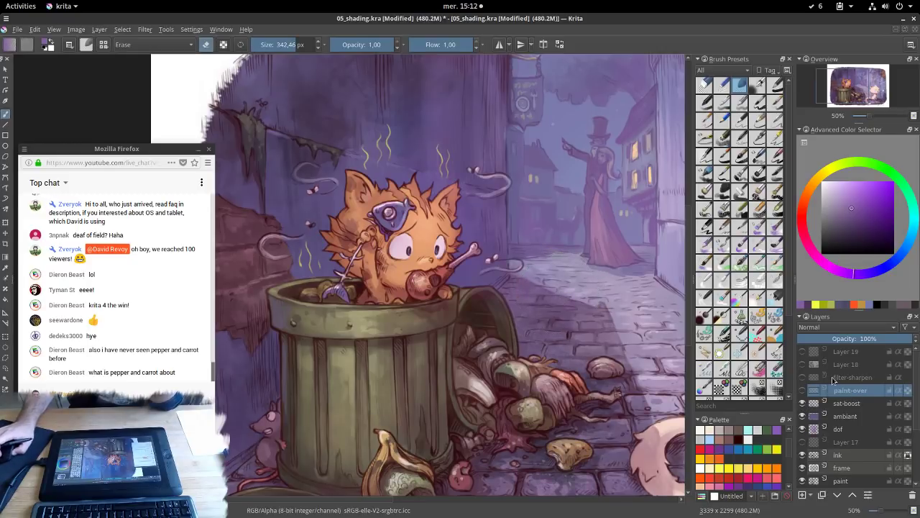
{"action": "left_click", "coordinate": [843, 404]}
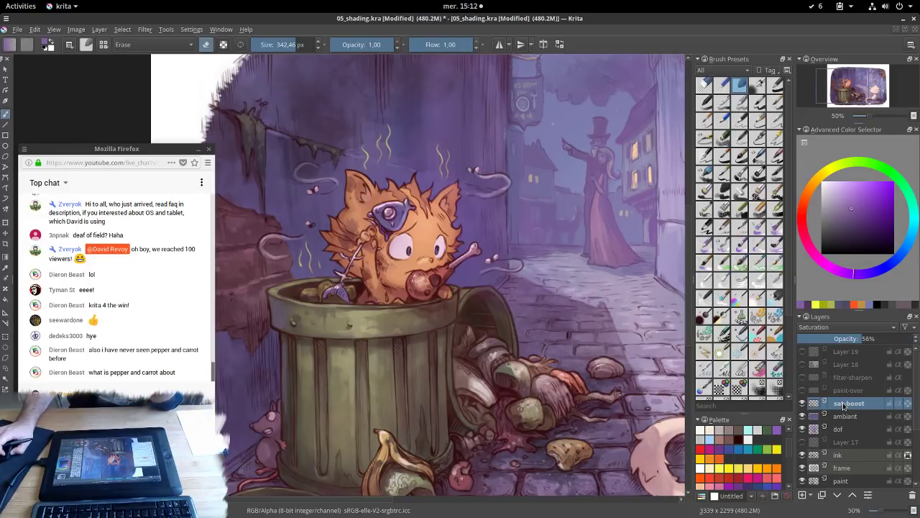
{"action": "mouse_move", "coordinate": [834, 405]}
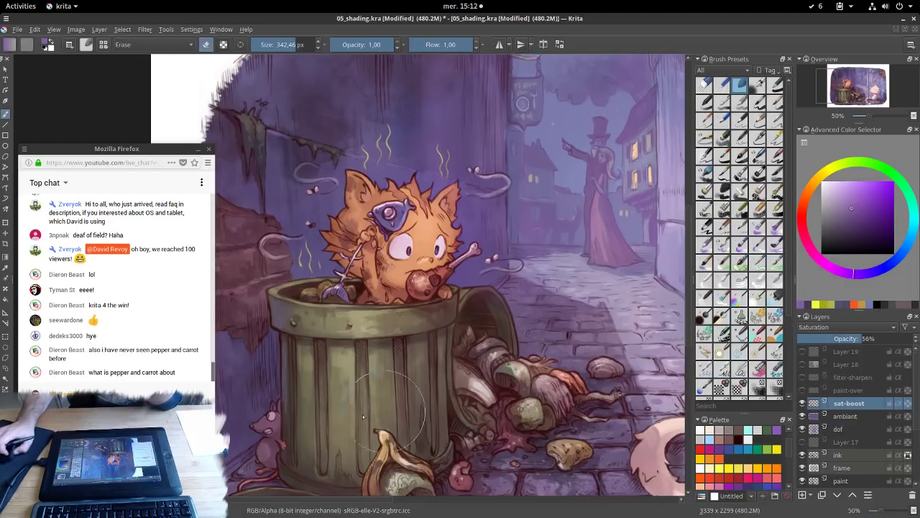
{"action": "key", "text": "minus"}
{"action": "left_click_drag", "start_coordinate": [436, 404], "coordinate": [429, 327]}
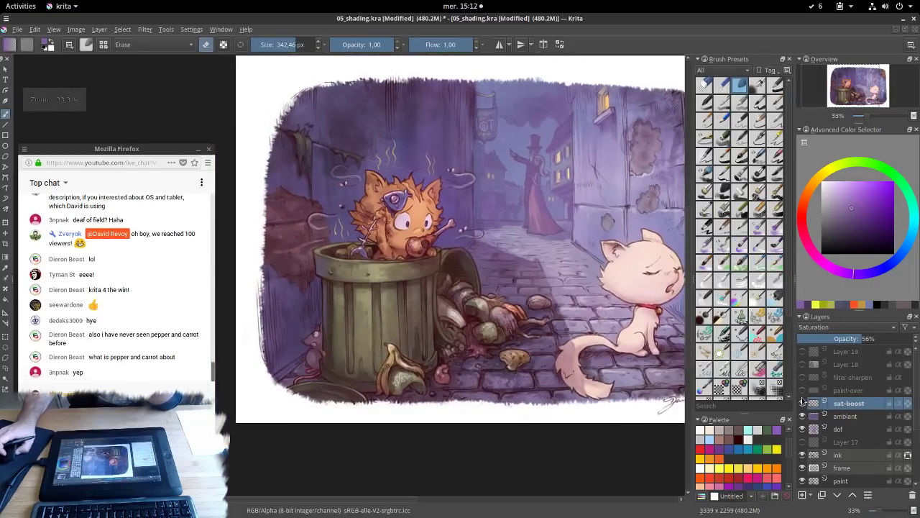
{"action": "left_click", "coordinate": [803, 403]}
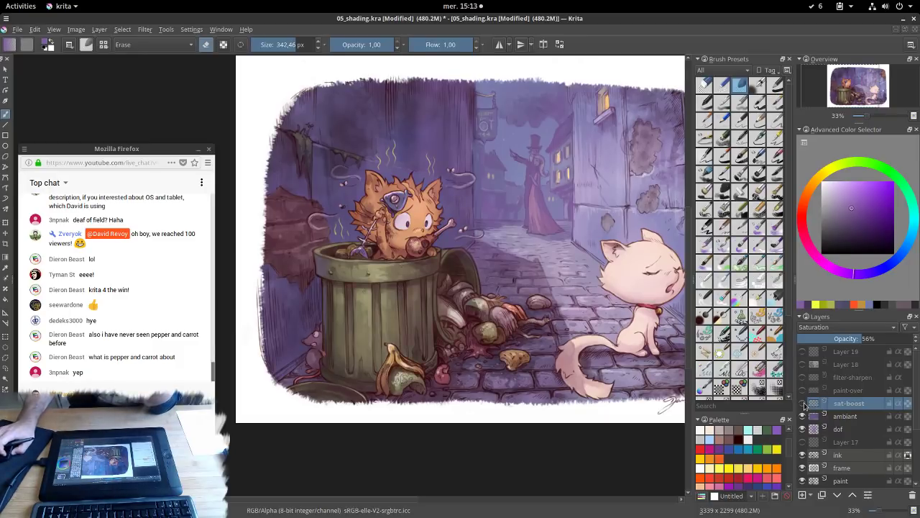
{"action": "left_click", "coordinate": [803, 404]}
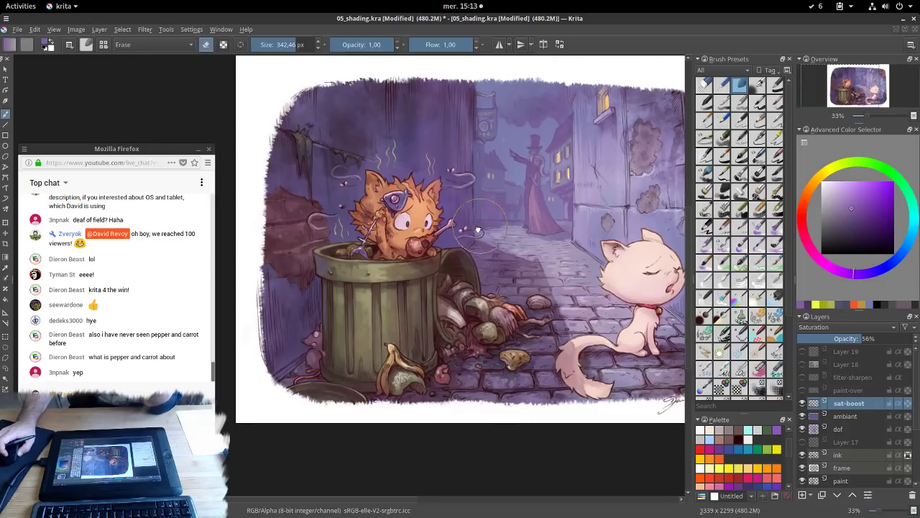
Select the paint-over layer, toggle its visibility over the full painting, and look through the layers beneath it
{"action": "left_click_drag", "start_coordinate": [398, 344], "coordinate": [345, 375]}
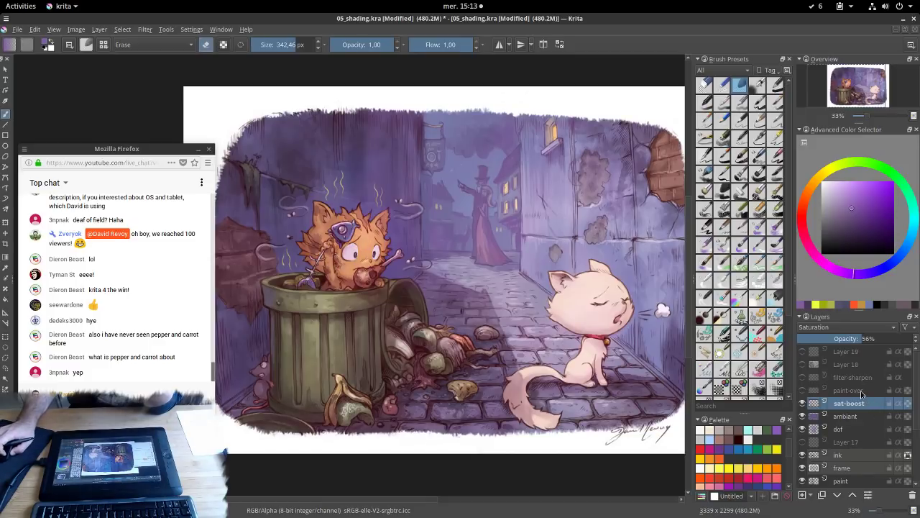
{"action": "left_click", "coordinate": [862, 391]}
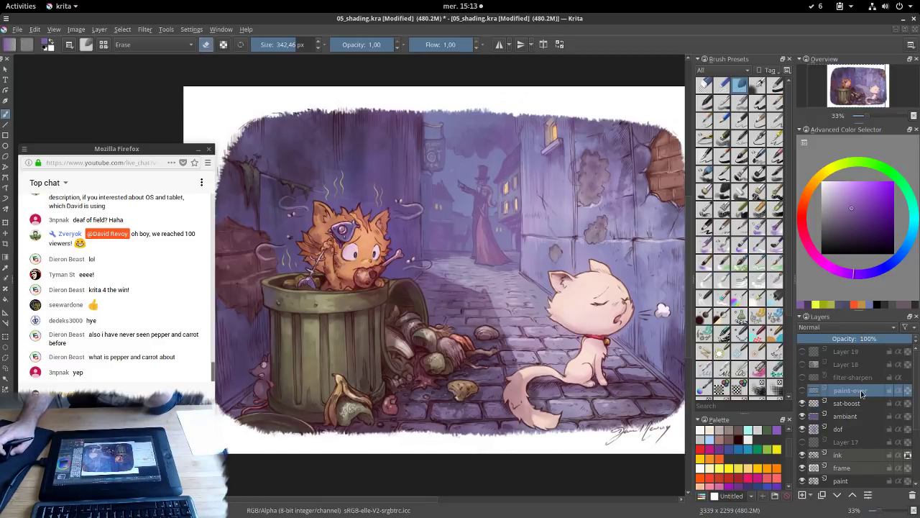
{"action": "left_click", "coordinate": [802, 390]}
{"action": "left_click", "coordinate": [802, 390]}
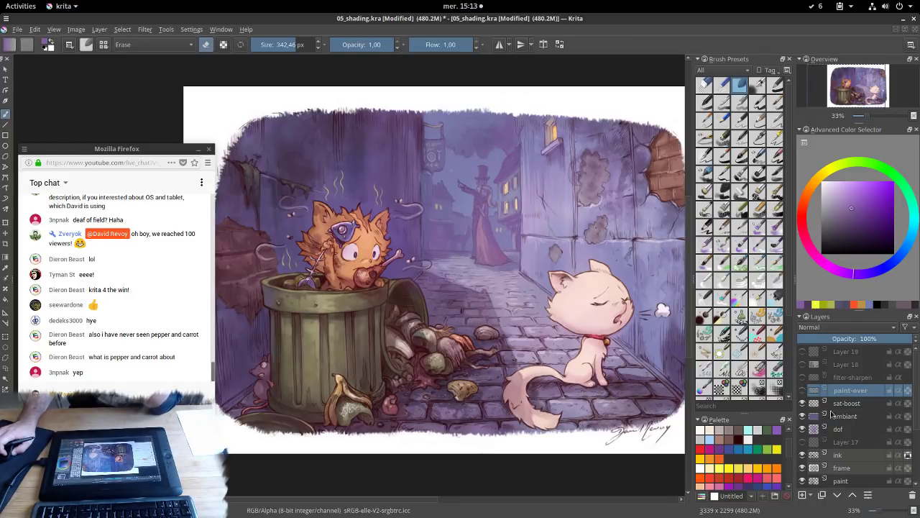
{"action": "scroll", "coordinate": [846, 424], "scroll_direction": "down", "scroll_amount": 3}
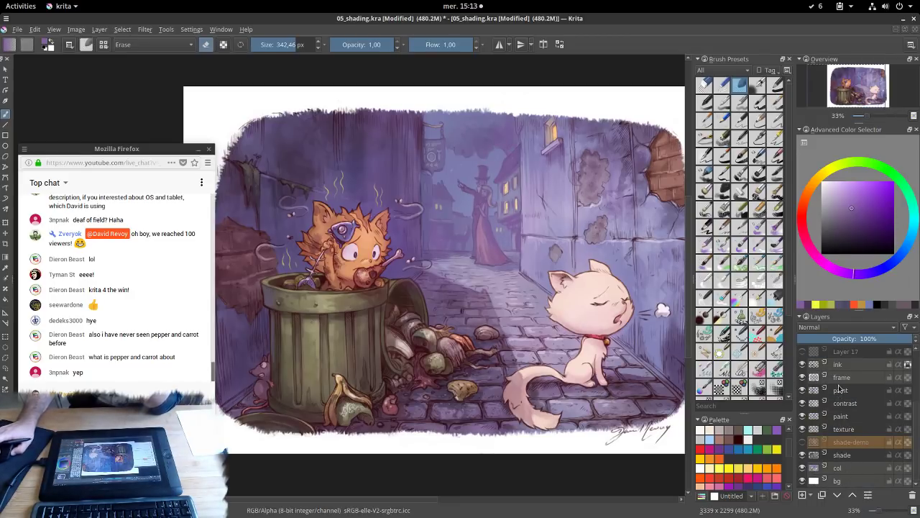
{"action": "scroll", "coordinate": [840, 389], "scroll_direction": "up", "scroll_amount": 3}
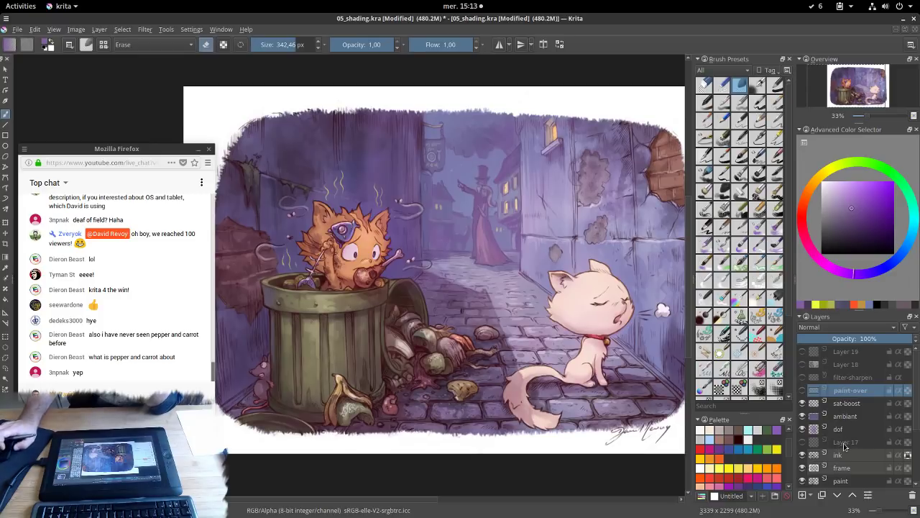
{"action": "mouse_move", "coordinate": [844, 447]}
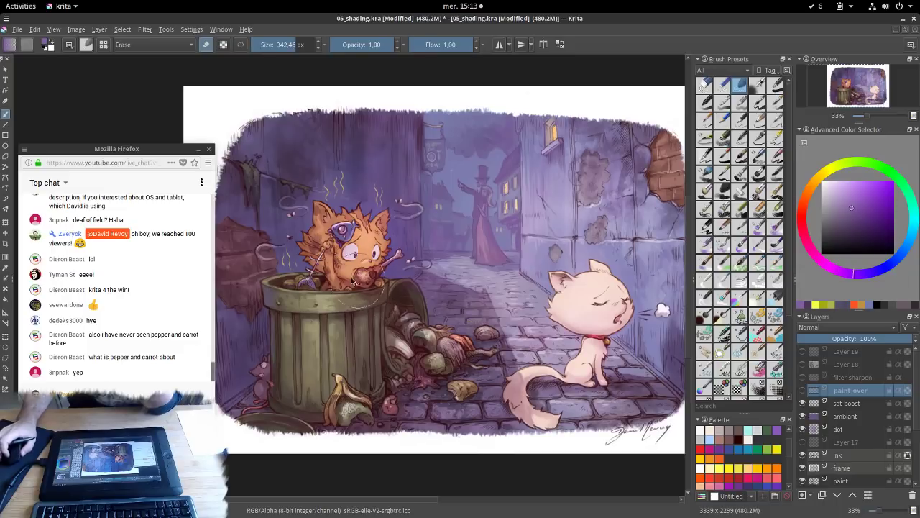
Toggle the paint-over layer to compare its retouches on the orange cat up close, leaving it visible
{"action": "scroll", "coordinate": [348, 256], "scroll_direction": "up", "scroll_amount": 1}
{"action": "scroll", "coordinate": [348, 255], "scroll_direction": "up", "scroll_amount": 2}
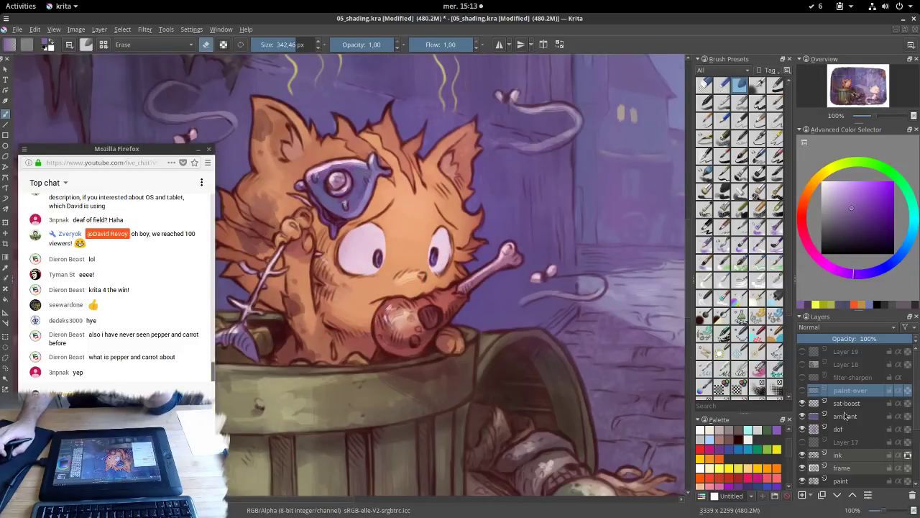
{"action": "left_click", "coordinate": [802, 390]}
{"action": "left_click", "coordinate": [803, 390]}
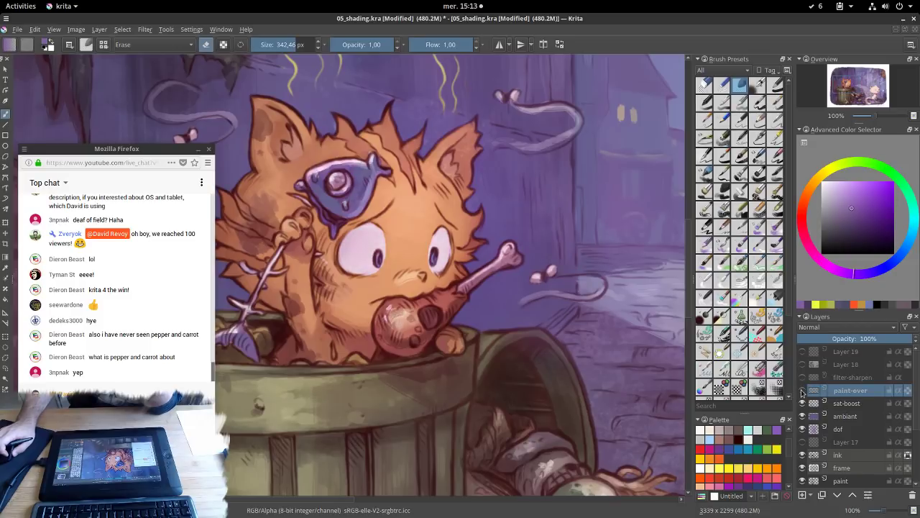
{"action": "left_click", "coordinate": [802, 390]}
{"action": "left_click", "coordinate": [802, 390]}
{"action": "left_click", "coordinate": [802, 390]}
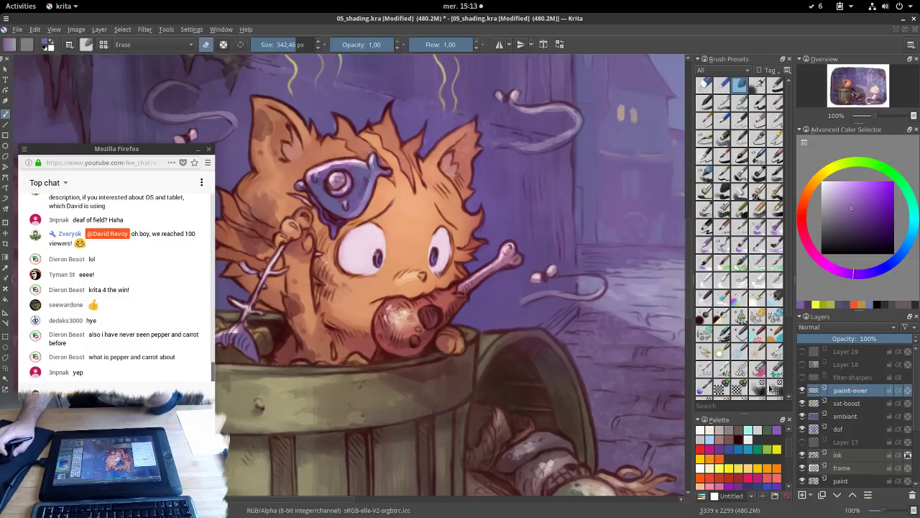
{"action": "left_click", "coordinate": [803, 390]}
{"action": "left_click", "coordinate": [802, 390]}
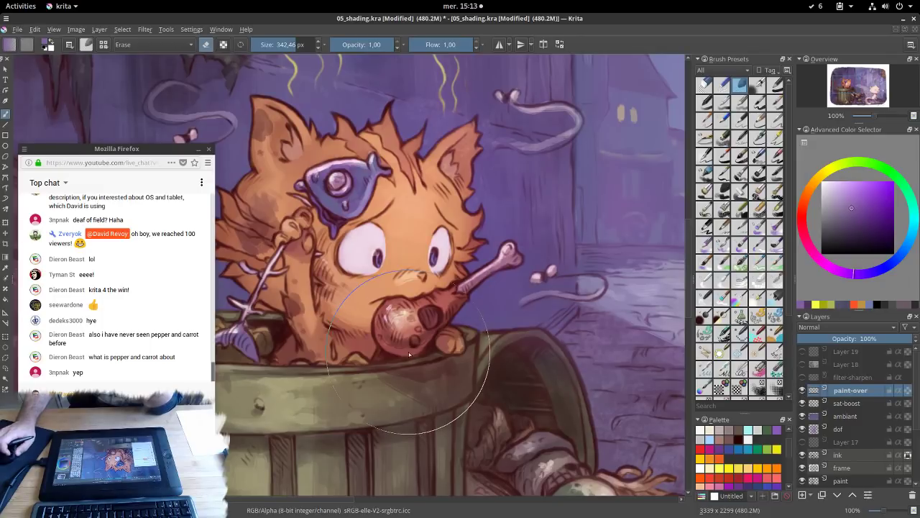
{"action": "key", "text": "minus"}
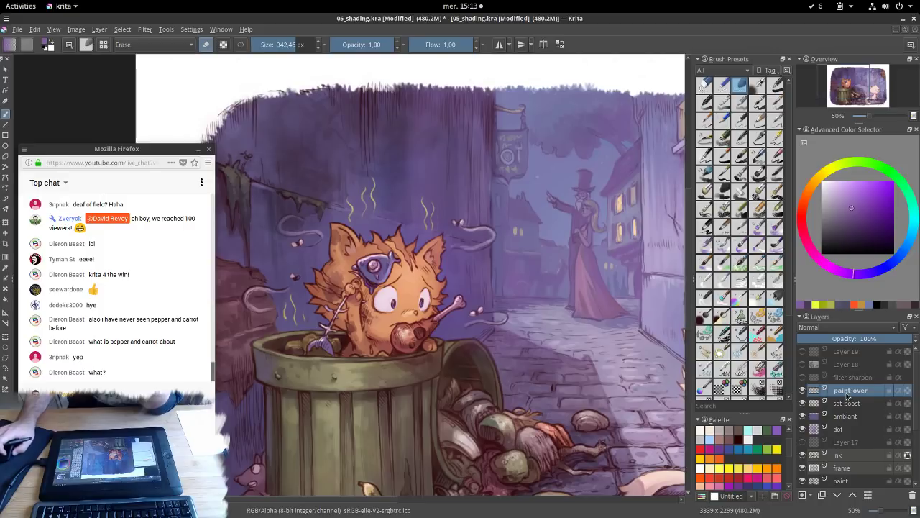
Compare the paint-over layer's retouches around the trash can and spilled garbage, leaving the layer shown
{"action": "mouse_move", "coordinate": [847, 396]}
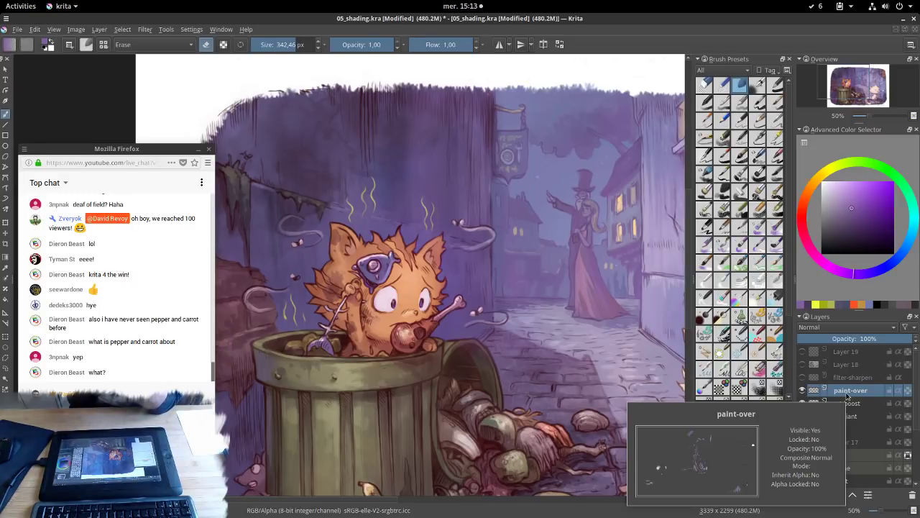
{"action": "left_click", "coordinate": [803, 390]}
{"action": "left_click", "coordinate": [803, 390]}
{"action": "left_click_drag", "start_coordinate": [497, 389], "coordinate": [550, 223]}
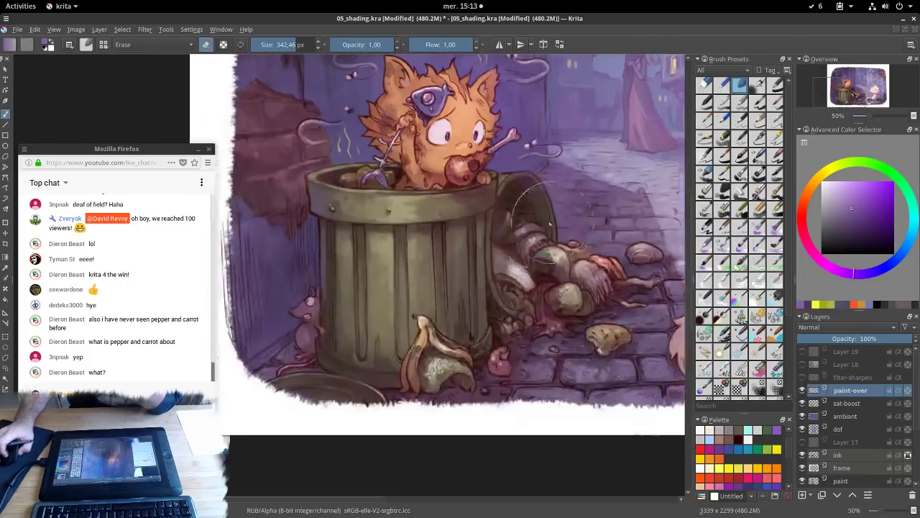
{"action": "scroll", "coordinate": [578, 281], "scroll_direction": "up", "scroll_amount": 1}
{"action": "left_click_drag", "start_coordinate": [582, 280], "coordinate": [434, 235]}
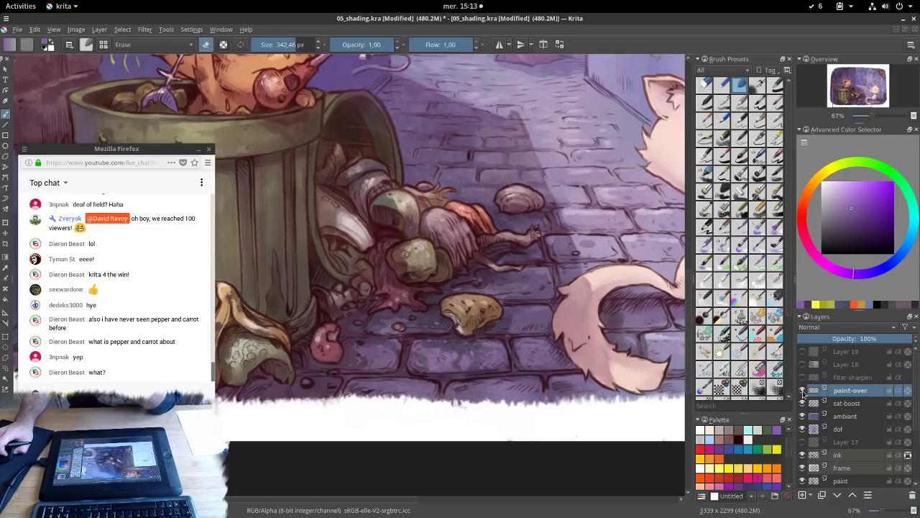
Toggle the paint-over layer to compare its touches on the white cat and the wall behind it
{"action": "mouse_move", "coordinate": [567, 138]}
{"action": "left_mouse_down"}
{"action": "mouse_move", "coordinate": [510, 246]}
{"action": "mouse_move", "coordinate": [467, 267]}
{"action": "left_mouse_up"}
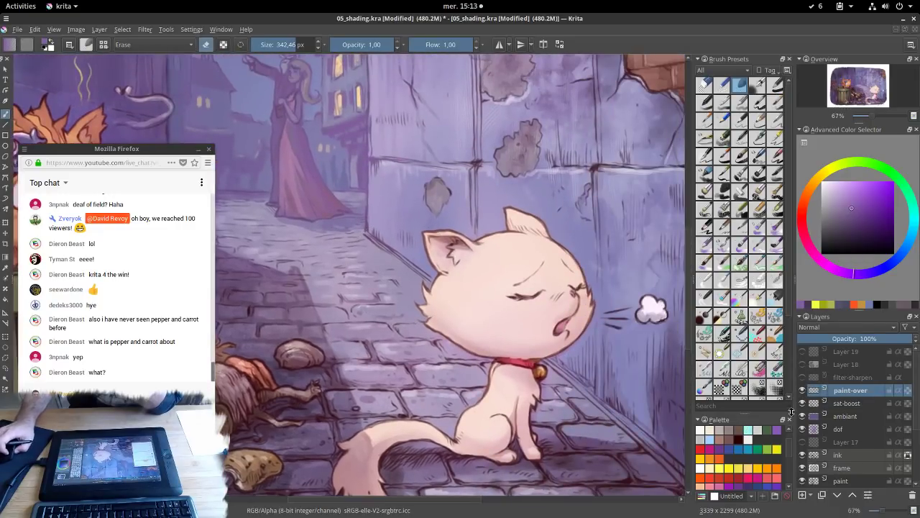
{"action": "left_click", "coordinate": [802, 392]}
{"action": "left_click", "coordinate": [802, 392]}
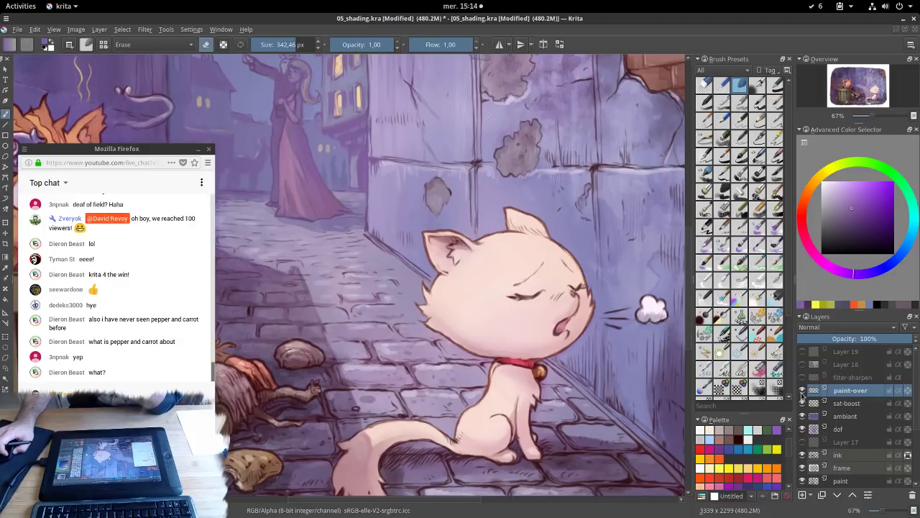
{"action": "left_click", "coordinate": [802, 392]}
{"action": "left_click", "coordinate": [802, 391]}
Toggle the paint-over layer to compare the details on the top-hatted man and the woman up close, leaving it shown
{"action": "mouse_move", "coordinate": [402, 228]}
{"action": "left_mouse_down"}
{"action": "mouse_move", "coordinate": [406, 343]}
{"action": "mouse_move", "coordinate": [439, 457]}
{"action": "left_mouse_up"}
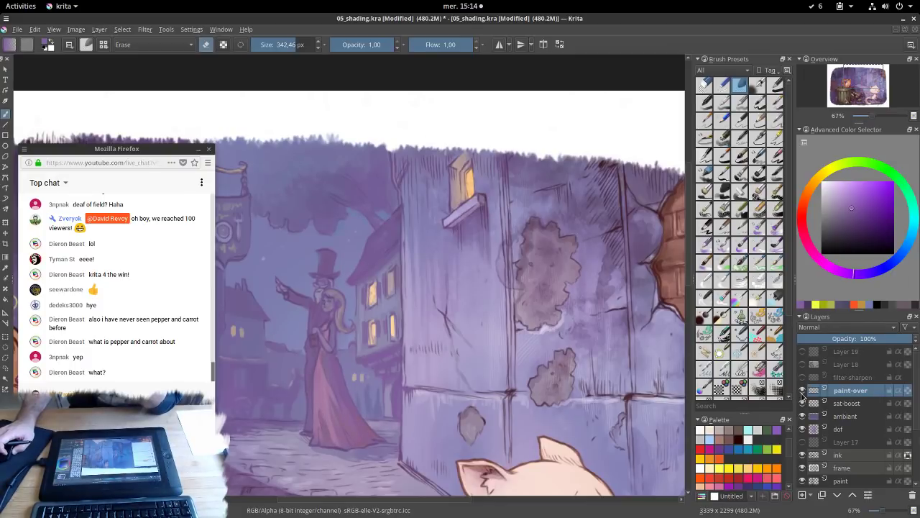
{"action": "scroll", "coordinate": [342, 318], "scroll_direction": "up", "scroll_amount": 3}
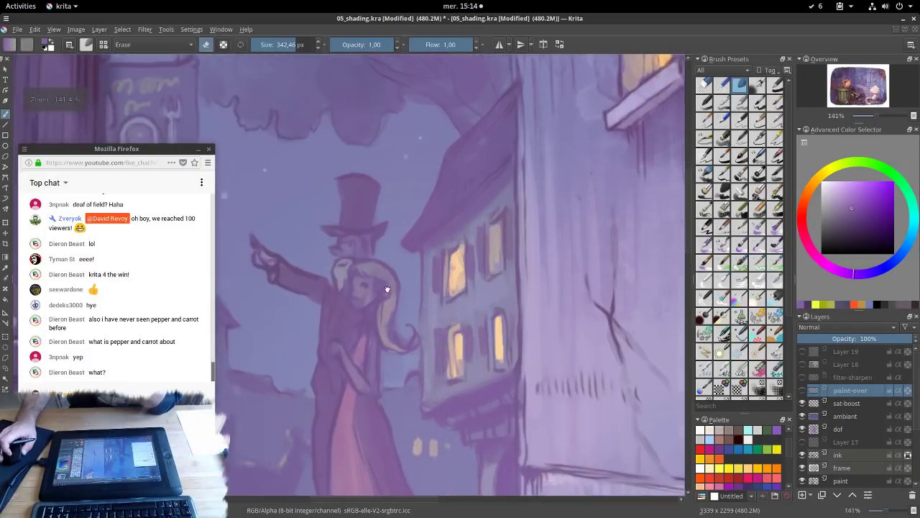
{"action": "left_click_drag", "start_coordinate": [387, 289], "coordinate": [538, 260]}
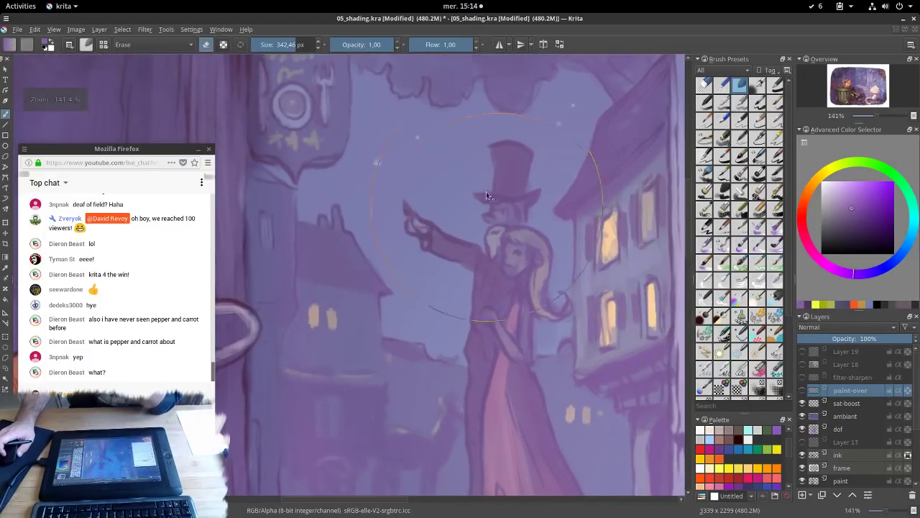
{"action": "left_click", "coordinate": [802, 390]}
{"action": "left_click", "coordinate": [802, 391]}
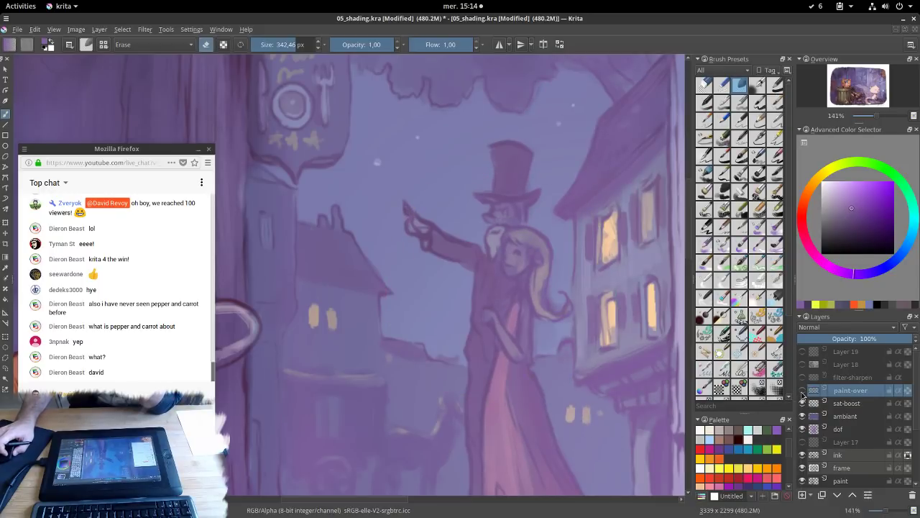
{"action": "left_click", "coordinate": [802, 391]}
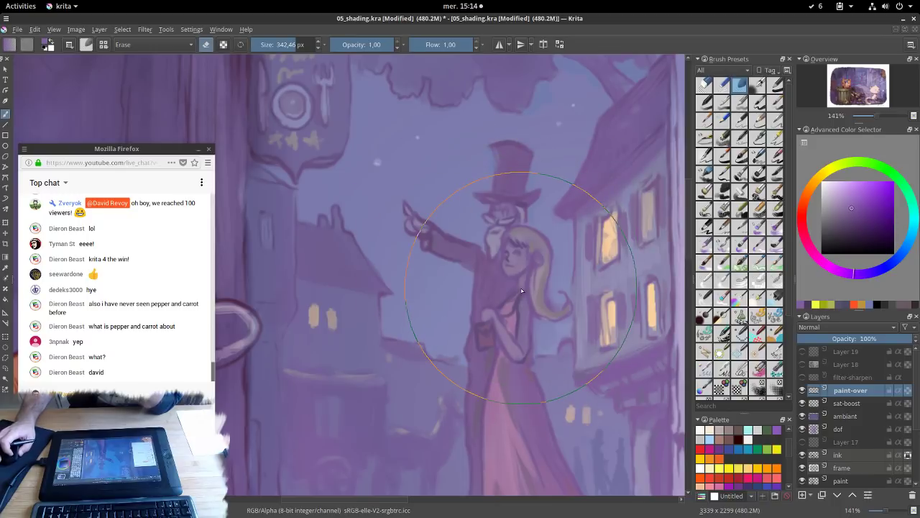
Add a Sharpen filter layer directly above the filter-sharpen layer
{"action": "scroll", "coordinate": [509, 327], "scroll_direction": "down", "scroll_amount": 3}
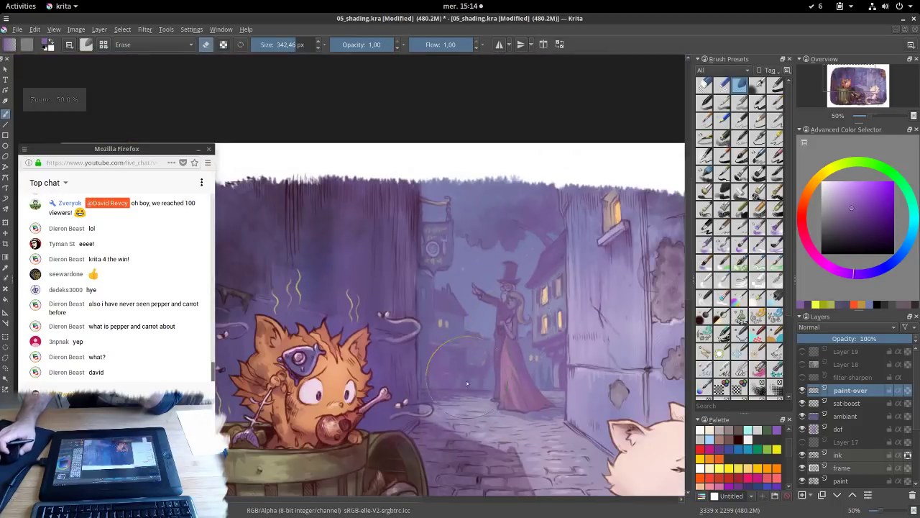
{"action": "left_click_drag", "start_coordinate": [509, 328], "coordinate": [497, 232]}
{"action": "scroll", "coordinate": [497, 232], "scroll_direction": "down", "scroll_amount": 1}
{"action": "left_click_drag", "start_coordinate": [528, 270], "coordinate": [494, 264]}
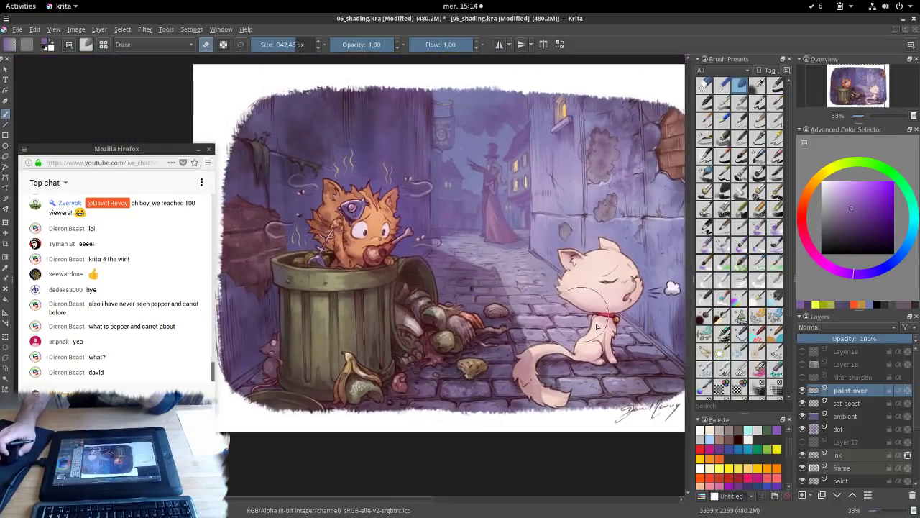
{"action": "key", "text": "plus"}
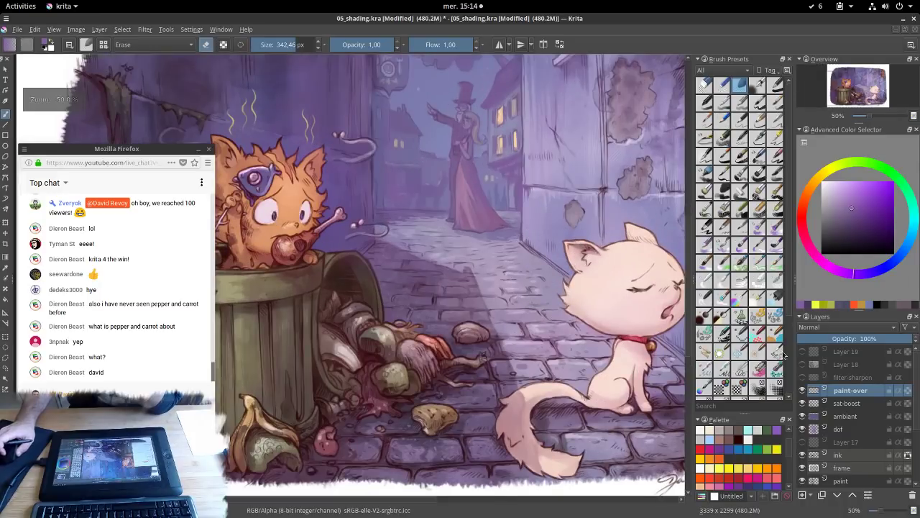
{"action": "left_click", "coordinate": [847, 379]}
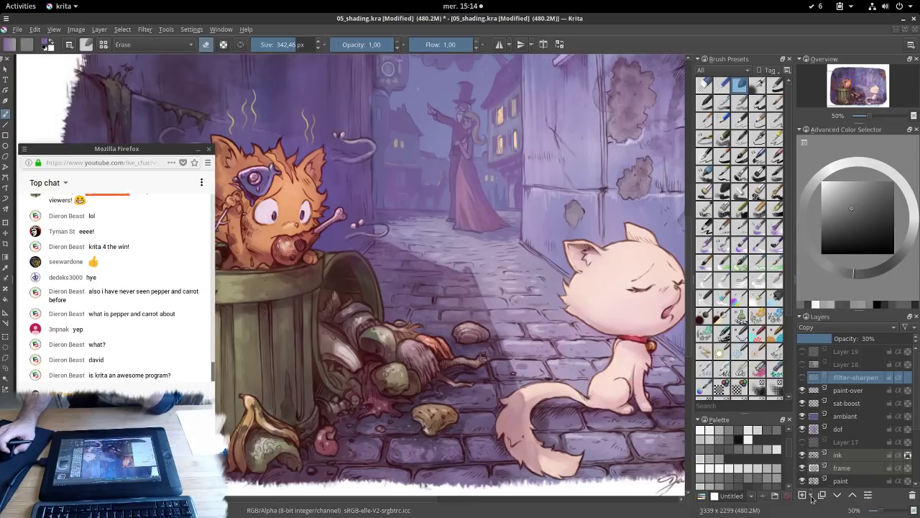
{"action": "left_click", "coordinate": [812, 495]}
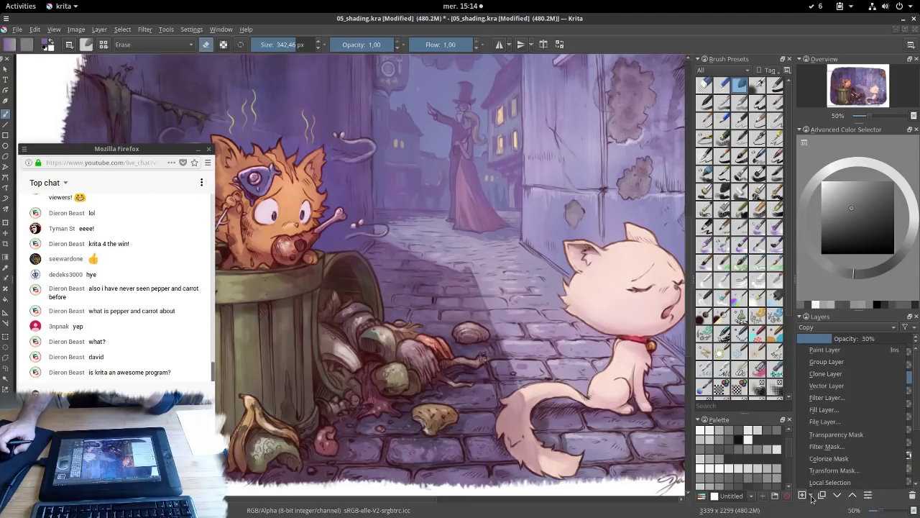
{"action": "left_click", "coordinate": [826, 399]}
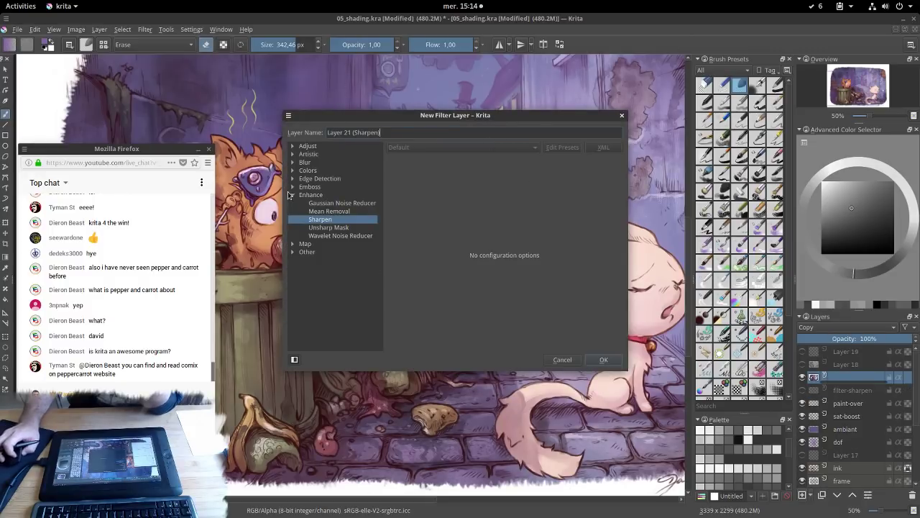
{"action": "left_click", "coordinate": [293, 197]}
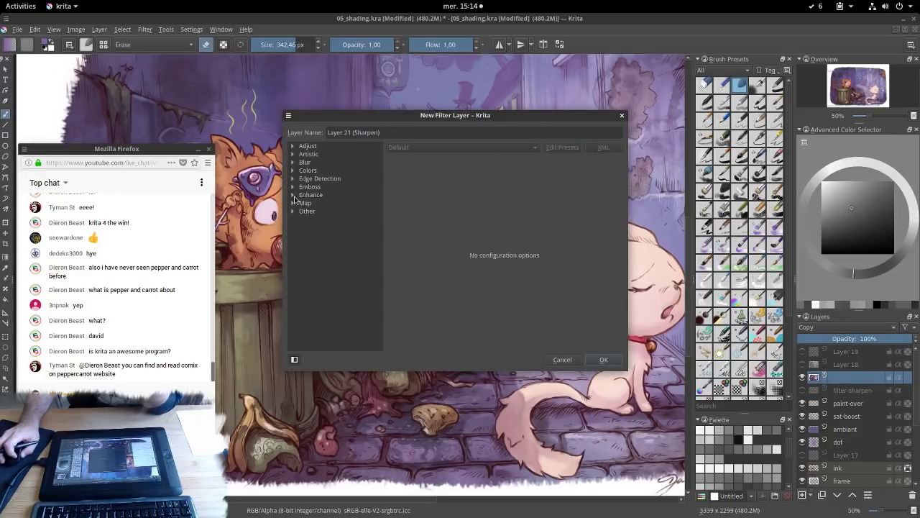
{"action": "left_click", "coordinate": [293, 197]}
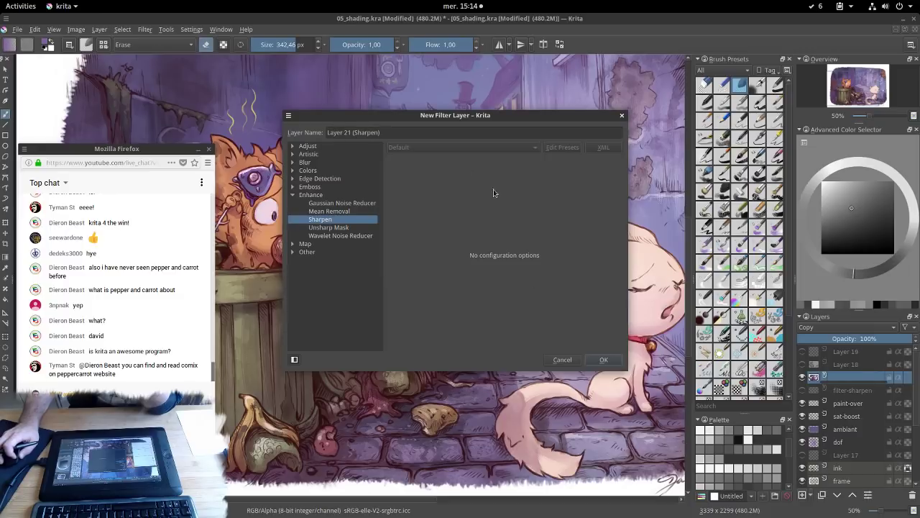
{"action": "left_click", "coordinate": [604, 359]}
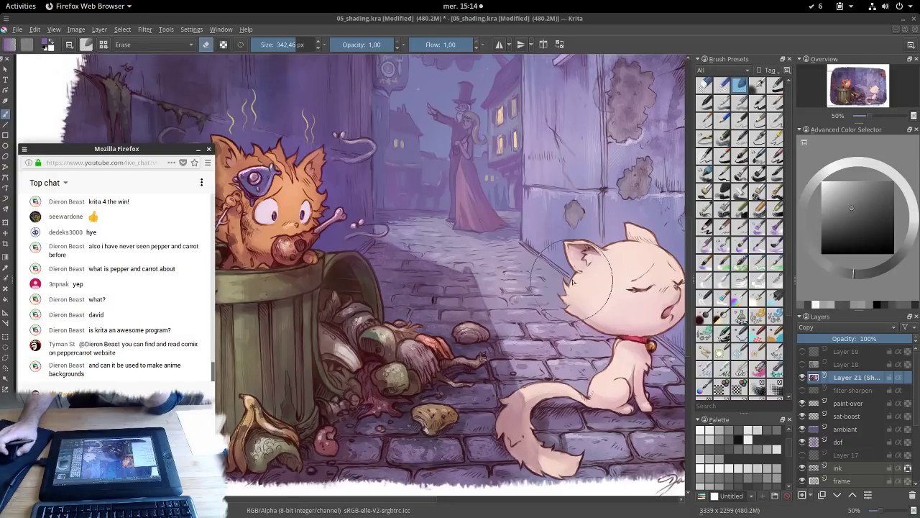
Toggle the new Sharpen filter layer to compare its full-strength effect on the white cat's head, leaving it shown
{"action": "scroll", "coordinate": [578, 276], "scroll_direction": "up", "scroll_amount": 3}
{"action": "left_click_drag", "start_coordinate": [598, 240], "coordinate": [450, 221]}
{"action": "scroll", "coordinate": [490, 247], "scroll_direction": "down", "scroll_amount": 1}
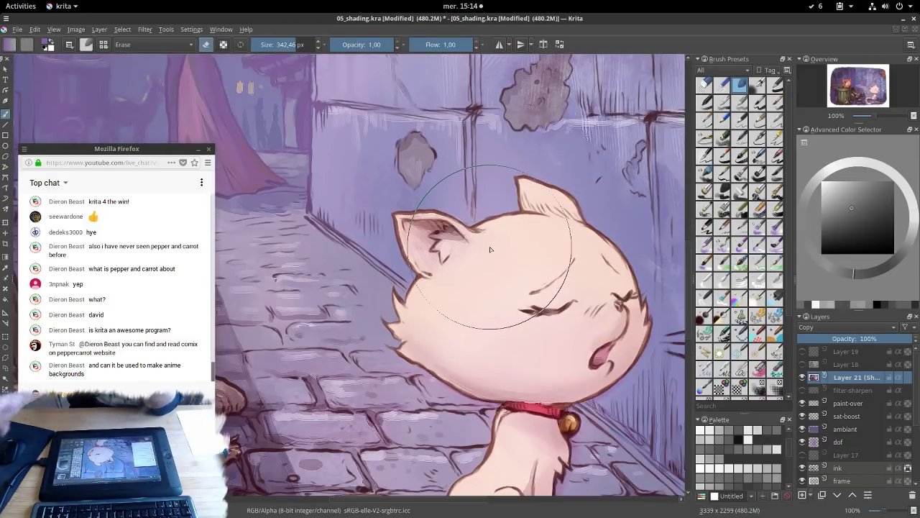
{"action": "left_click", "coordinate": [802, 378]}
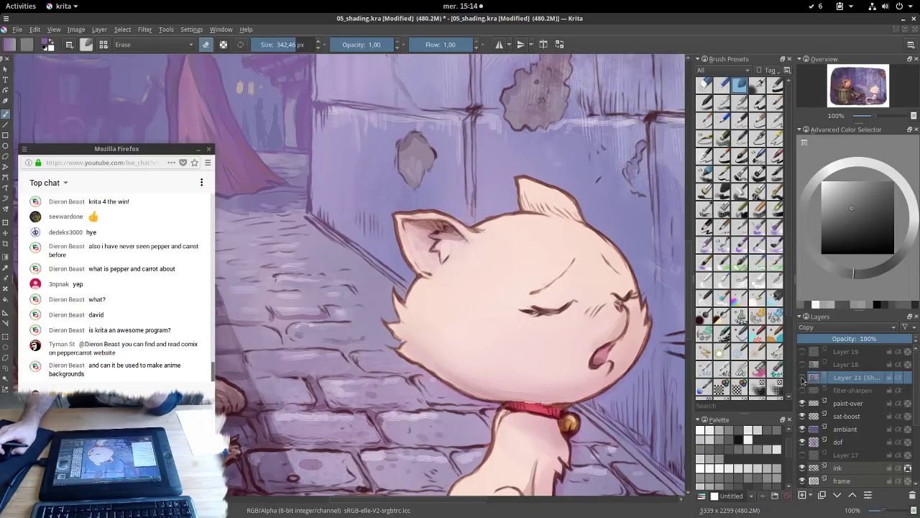
{"action": "mouse_move", "coordinate": [826, 379]}
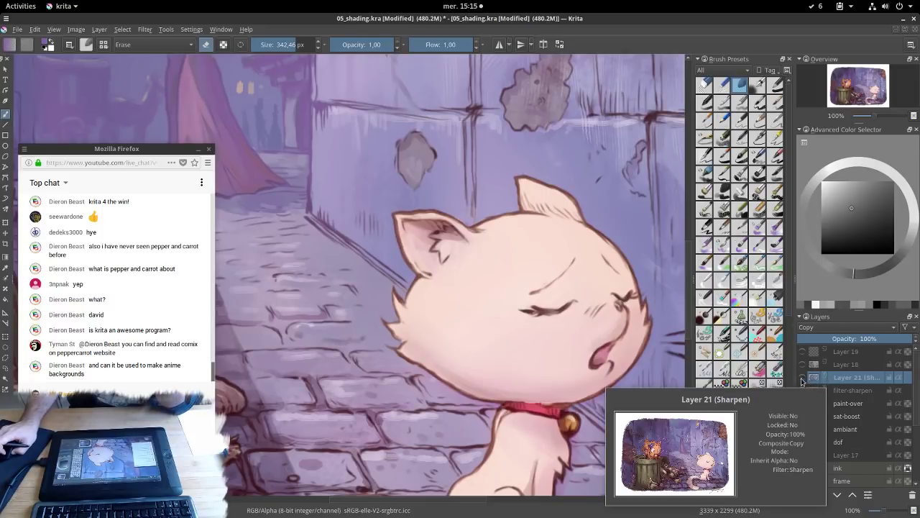
{"action": "left_click", "coordinate": [802, 378]}
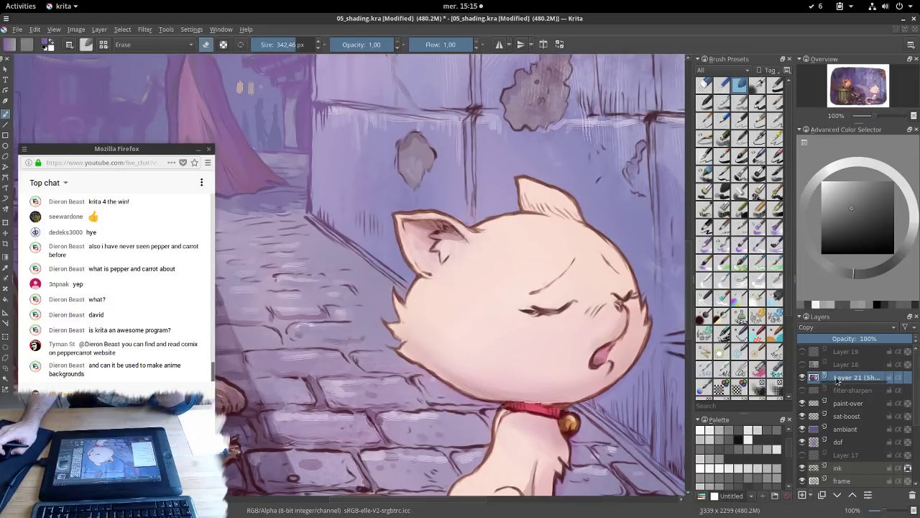
Compare the white cat's ear at high magnification with the new Sharpen filter layer hidden and shown
{"action": "scroll", "coordinate": [448, 225], "scroll_direction": "up", "scroll_amount": 5}
{"action": "left_click_drag", "start_coordinate": [478, 234], "coordinate": [573, 238]}
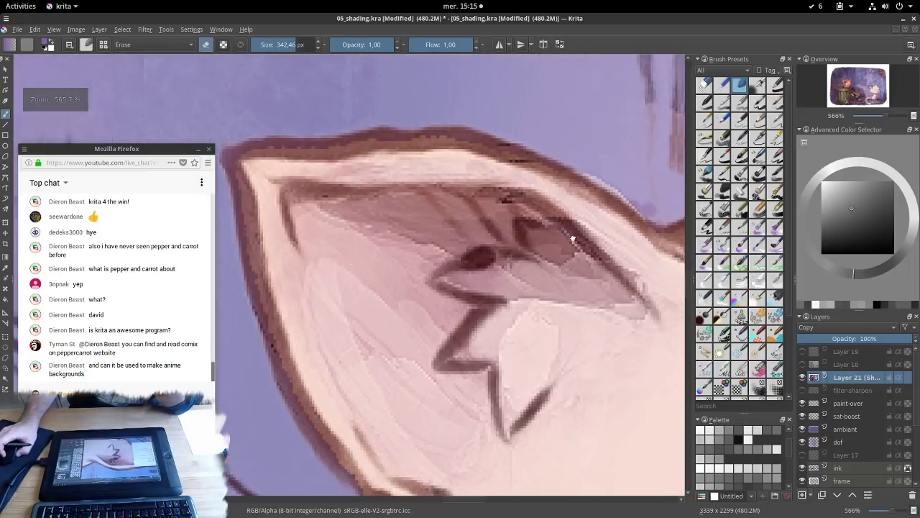
{"action": "left_click", "coordinate": [802, 378]}
{"action": "mouse_move", "coordinate": [804, 378]}
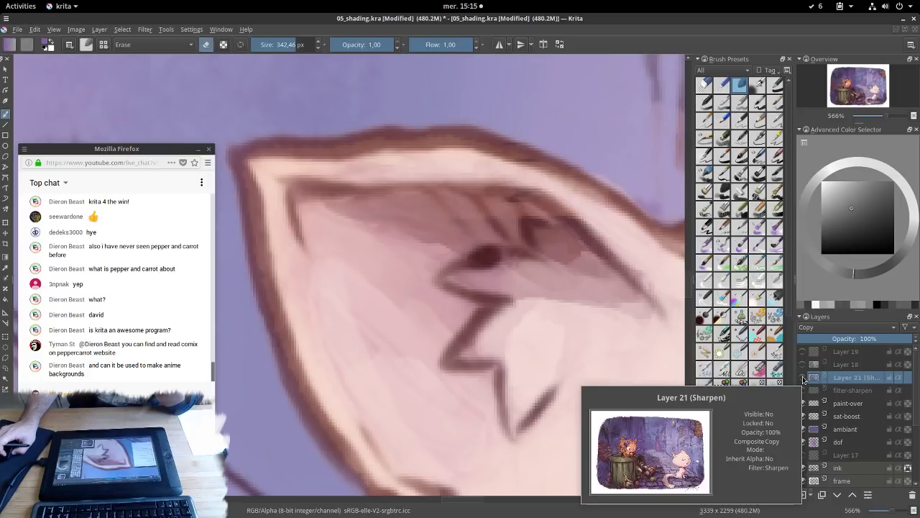
{"action": "left_click", "coordinate": [802, 378]}
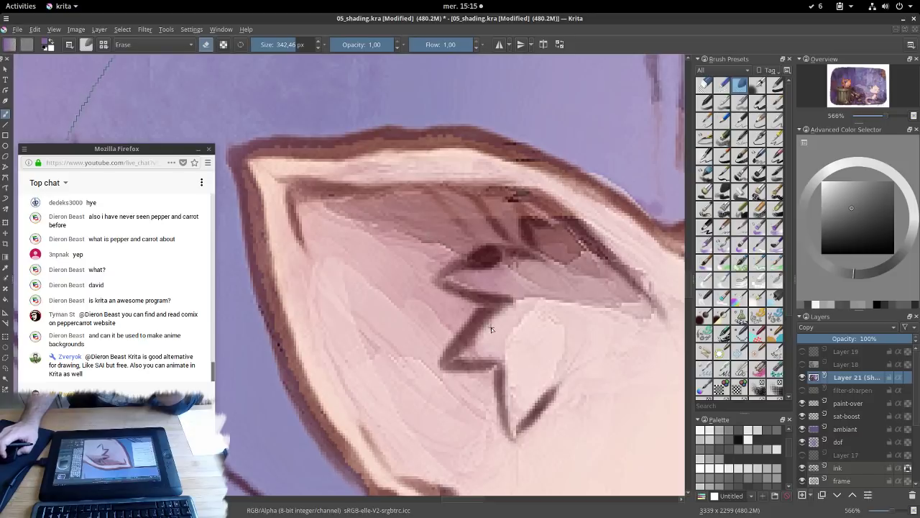
{"action": "scroll", "coordinate": [451, 329], "scroll_direction": "down", "scroll_amount": 3}
{"action": "scroll", "coordinate": [444, 334], "scroll_direction": "up", "scroll_amount": 3}
{"action": "scroll", "coordinate": [509, 237], "scroll_direction": "down", "scroll_amount": 3}
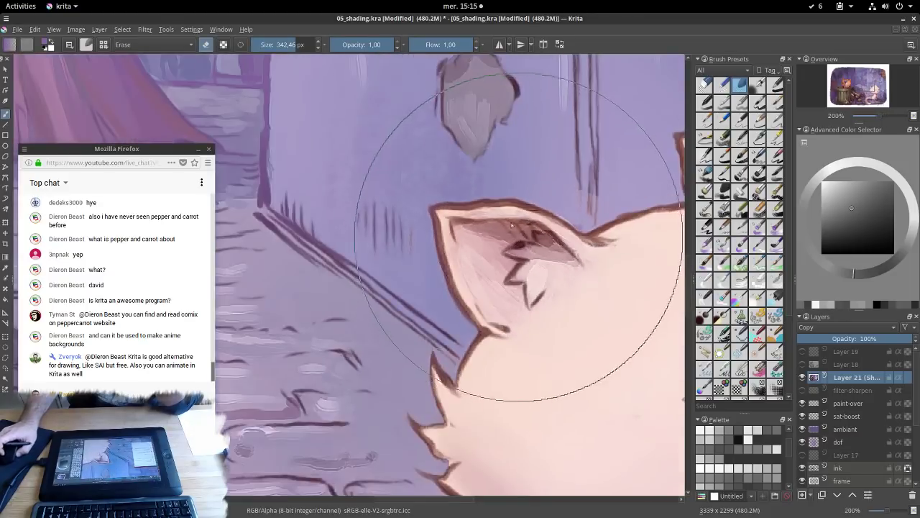
Toggle the new Sharpen filter layer to compare the wall's cracks and plaster patches, inspecting the brush texture up close
{"action": "left_click_drag", "start_coordinate": [512, 225], "coordinate": [491, 391]}
{"action": "left_click_drag", "start_coordinate": [539, 198], "coordinate": [467, 363]}
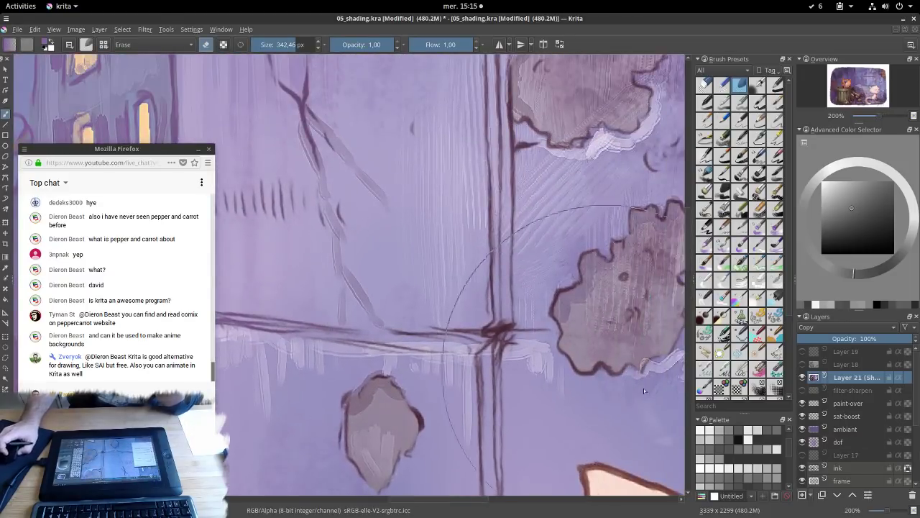
{"action": "left_click", "coordinate": [802, 378]}
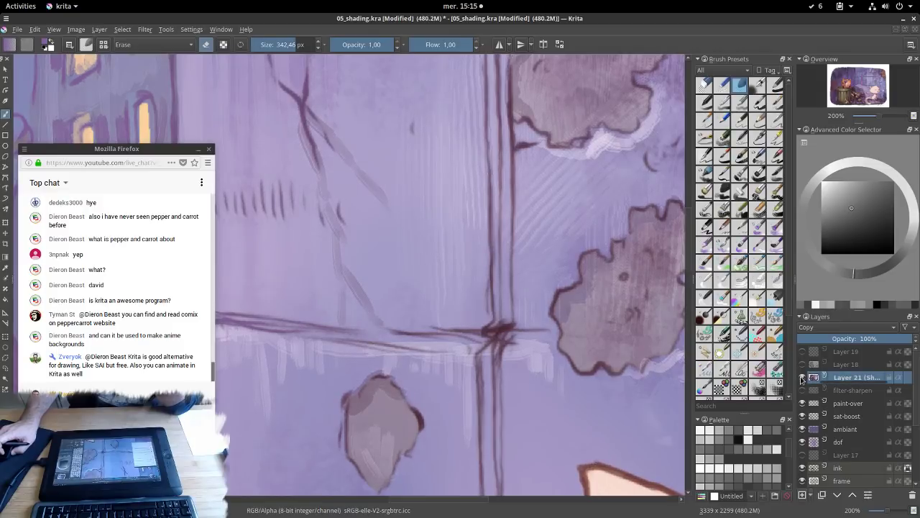
{"action": "left_click", "coordinate": [802, 377]}
{"action": "scroll", "coordinate": [597, 196], "scroll_direction": "down", "scroll_amount": 1}
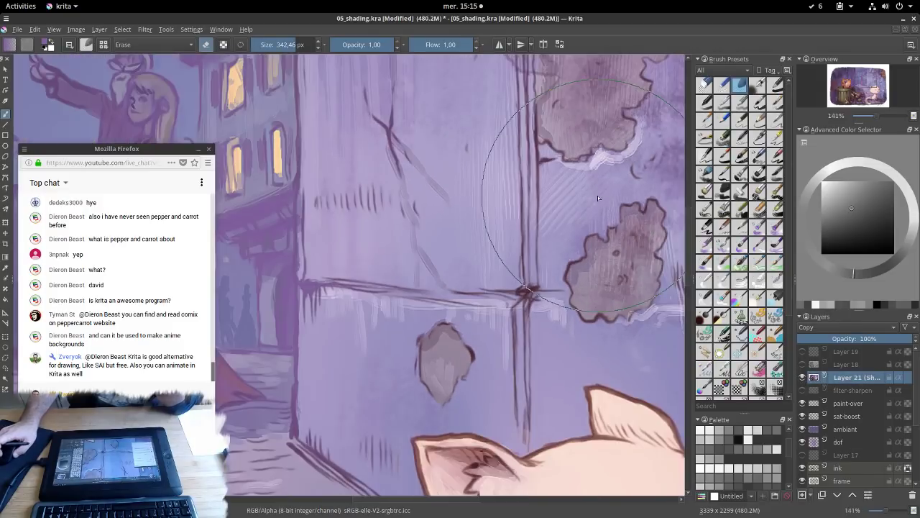
{"action": "left_click_drag", "start_coordinate": [597, 196], "coordinate": [522, 239]}
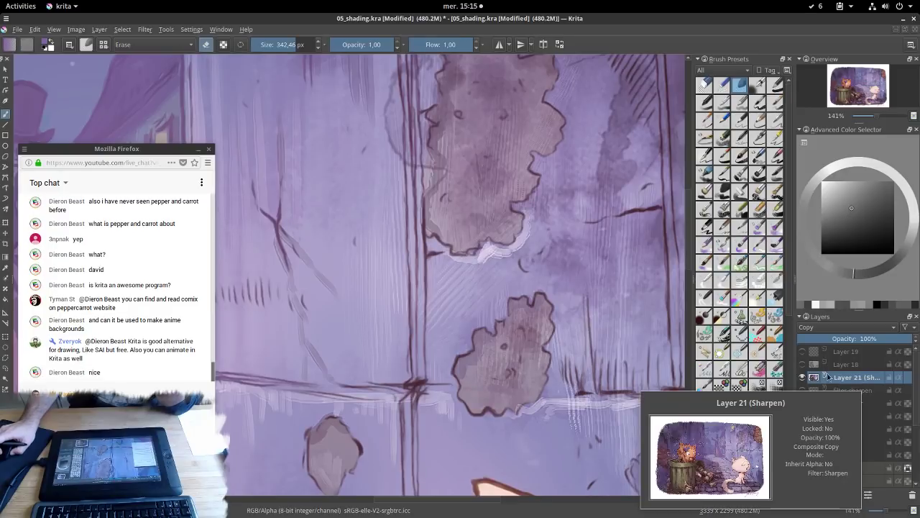
{"action": "scroll", "coordinate": [539, 236], "scroll_direction": "up", "scroll_amount": 2}
{"action": "scroll", "coordinate": [503, 261], "scroll_direction": "up", "scroll_amount": 1}
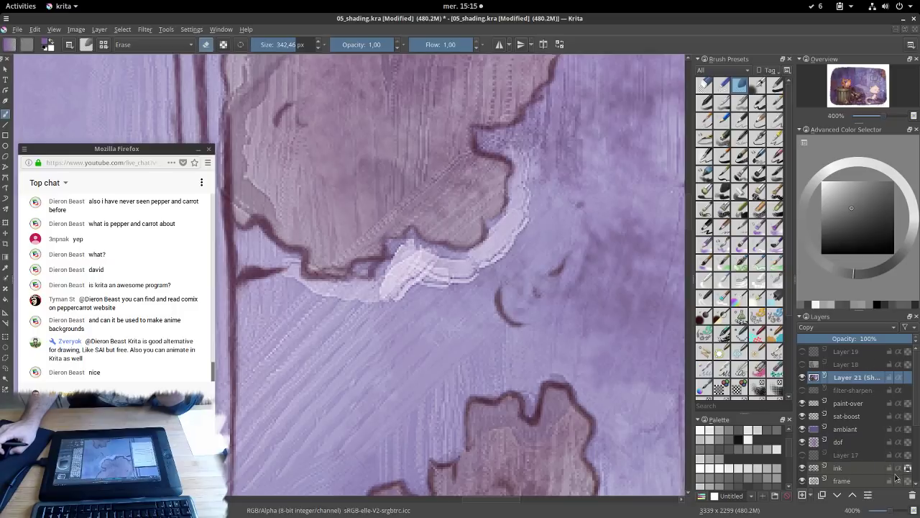
Delete the new full-opacity Sharpen filter layer and make the existing filter-sharpen layer visible
{"action": "left_click", "coordinate": [912, 496]}
{"action": "left_click", "coordinate": [844, 365]}
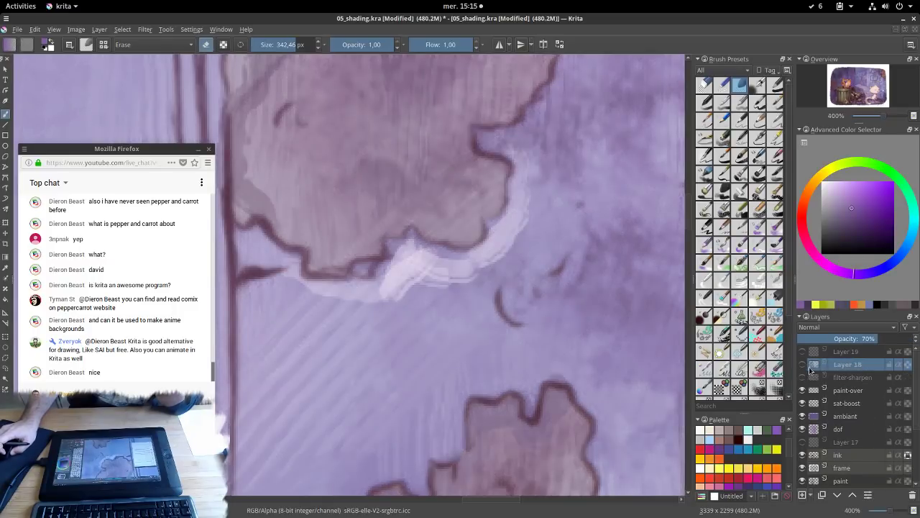
{"action": "left_click", "coordinate": [840, 381]}
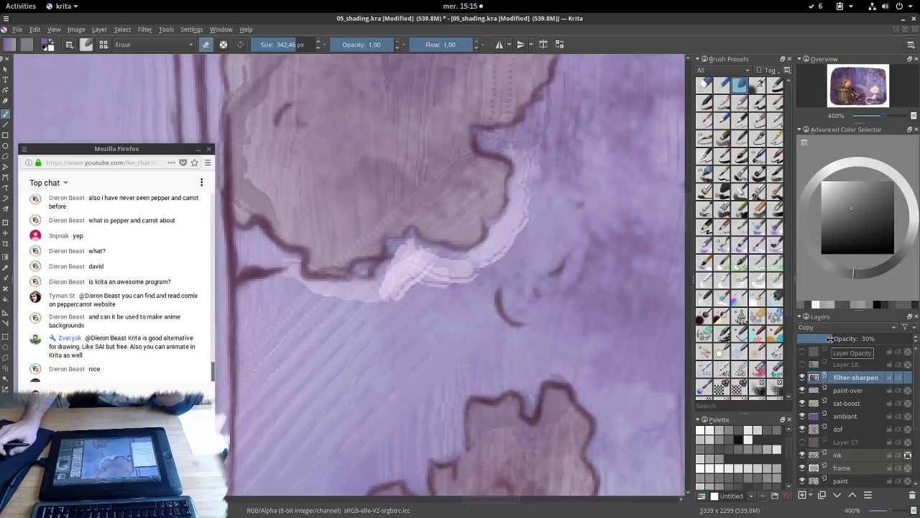
{"action": "left_click", "coordinate": [803, 378]}
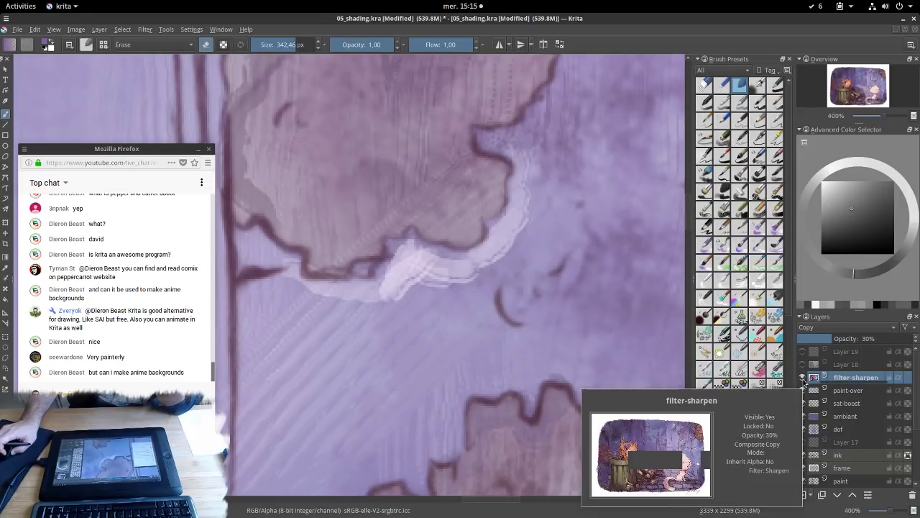
Examine the softer effect of the filter-sharpen layer on the wall, the trash can and the whole alley scene
{"action": "scroll", "coordinate": [503, 280], "scroll_direction": "down", "scroll_amount": 3}
{"action": "scroll", "coordinate": [498, 288], "scroll_direction": "down", "scroll_amount": 3}
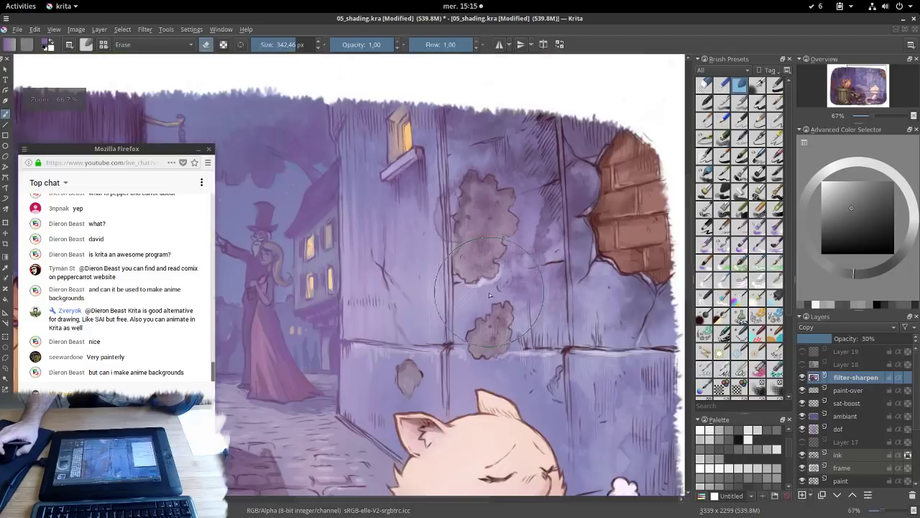
{"action": "left_click_drag", "start_coordinate": [368, 355], "coordinate": [519, 243]}
{"action": "scroll", "coordinate": [327, 276], "scroll_direction": "up", "scroll_amount": 4}
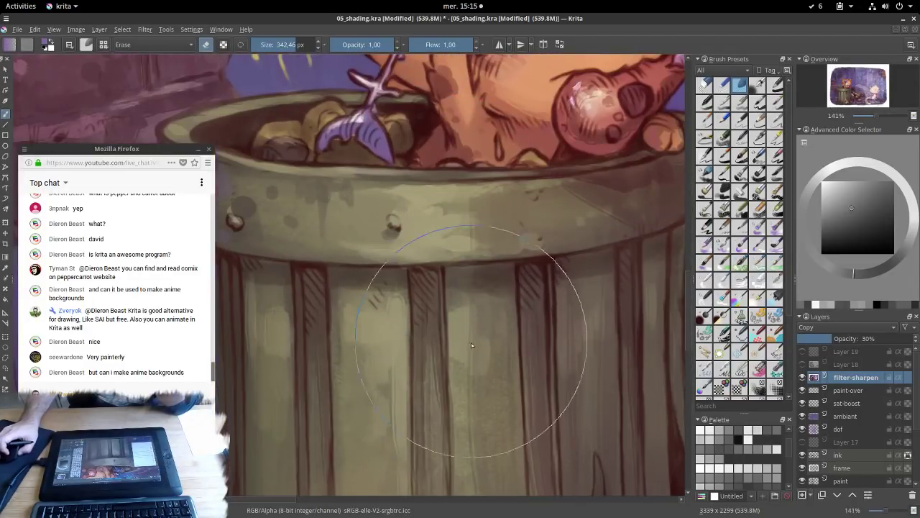
{"action": "scroll", "coordinate": [485, 313], "scroll_direction": "down", "scroll_amount": 3}
{"action": "scroll", "coordinate": [510, 302], "scroll_direction": "down", "scroll_amount": 2}
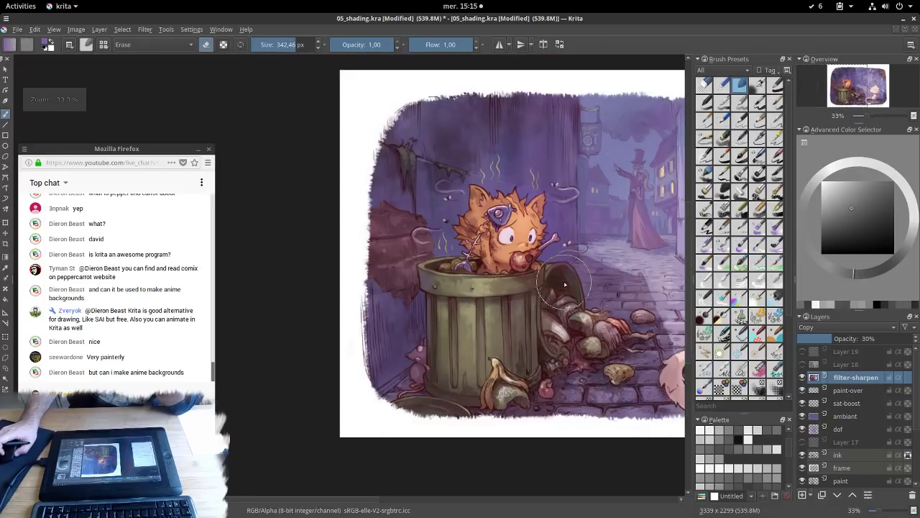
{"action": "scroll", "coordinate": [444, 288], "scroll_direction": "up", "scroll_amount": 1}
{"action": "scroll", "coordinate": [443, 288], "scroll_direction": "up", "scroll_amount": 1}
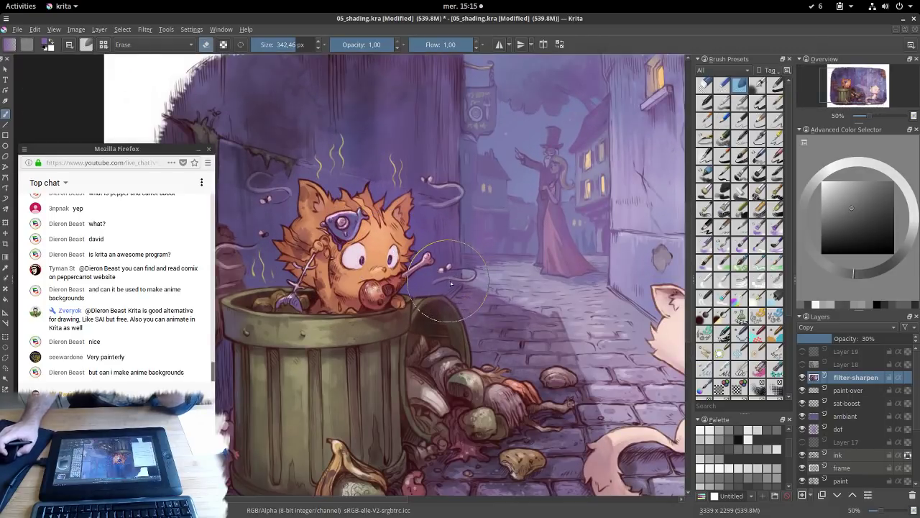
Toggle the filter-sharpen layer to compare the orange cat and its bone up close, leaving the layer shown
{"action": "left_click", "coordinate": [802, 377]}
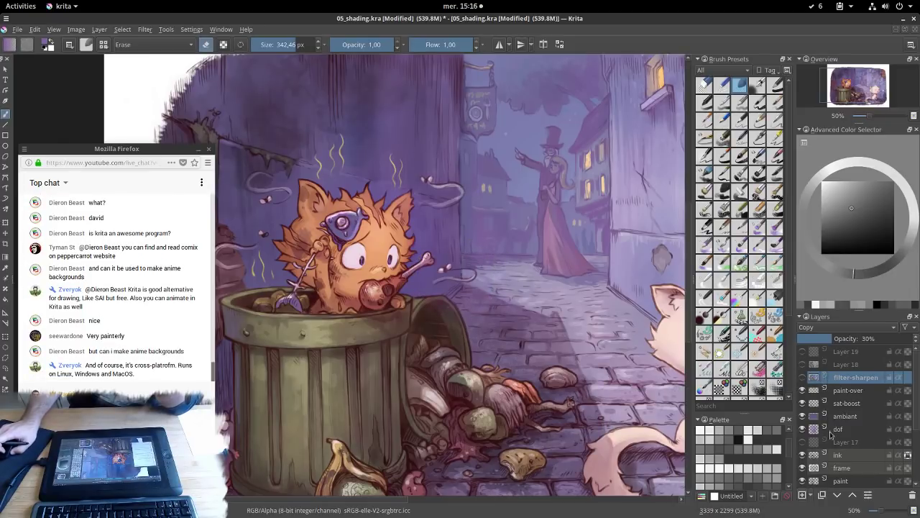
{"action": "scroll", "coordinate": [377, 244], "scroll_direction": "up", "scroll_amount": 2}
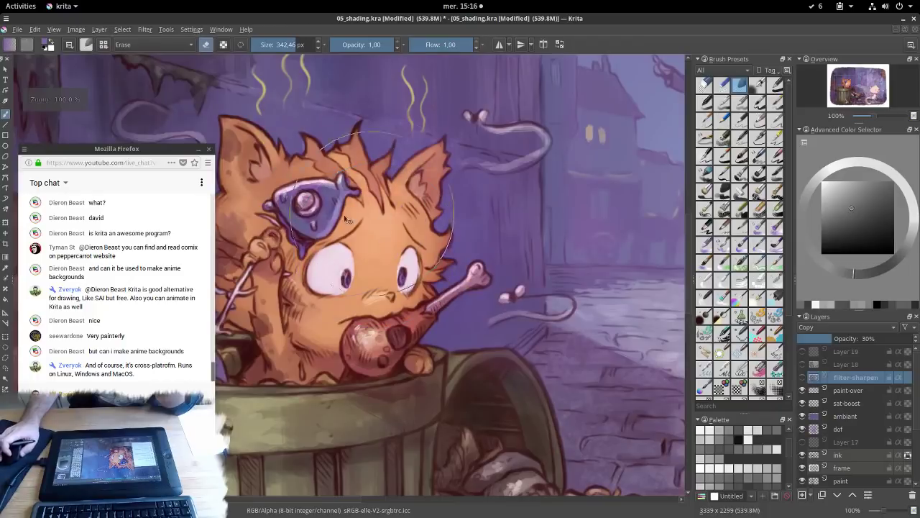
{"action": "left_click", "coordinate": [803, 378]}
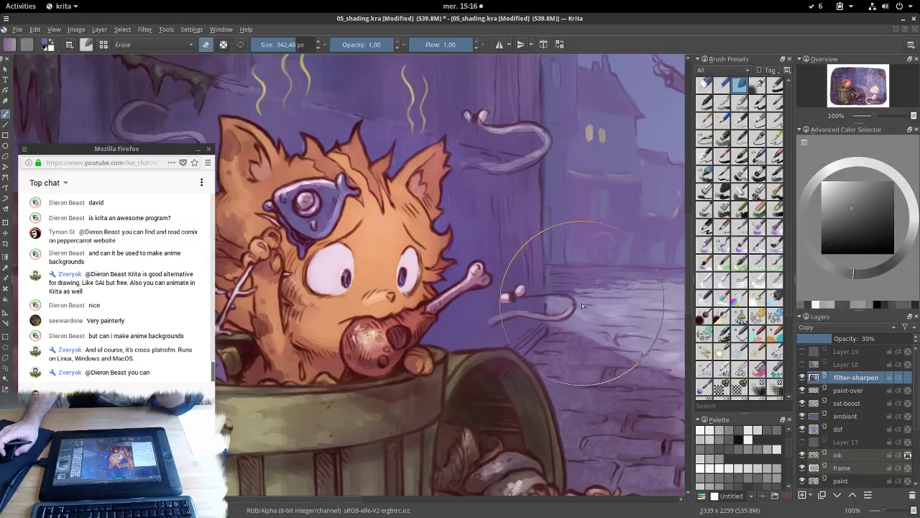
{"action": "scroll", "coordinate": [501, 276], "scroll_direction": "up", "scroll_amount": 7}
{"action": "scroll", "coordinate": [507, 281], "scroll_direction": "down", "scroll_amount": 8}
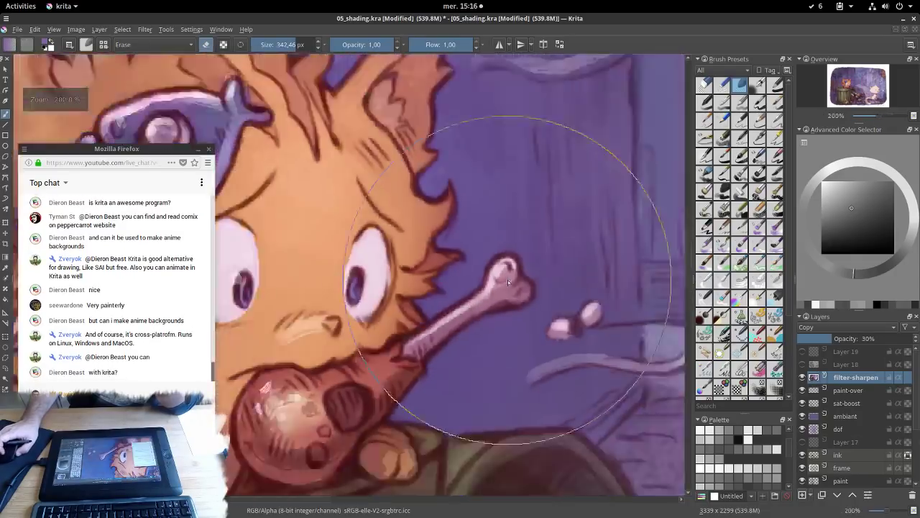
Delete the hidden Layer 18 and Layer 19 above the filter-sharpen layer
{"action": "scroll", "coordinate": [531, 286], "scroll_direction": "down", "scroll_amount": 3}
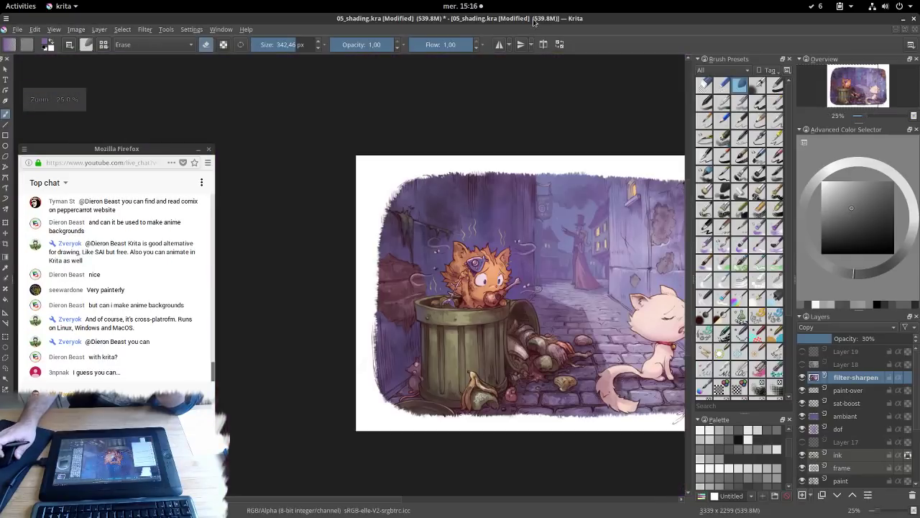
{"action": "scroll", "coordinate": [490, 230], "scroll_direction": "up", "scroll_amount": 1}
{"action": "left_click", "coordinate": [845, 365]}
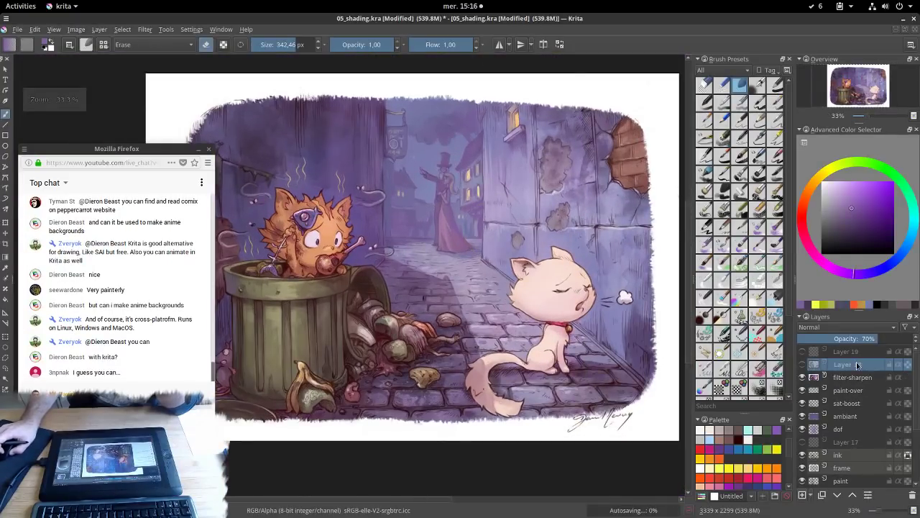
{"action": "left_click", "coordinate": [803, 365]}
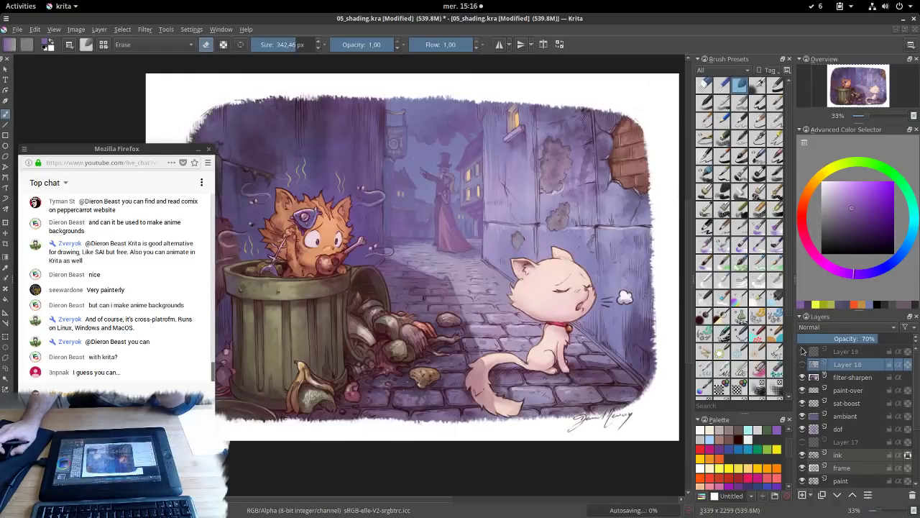
{"action": "left_click", "coordinate": [912, 495]}
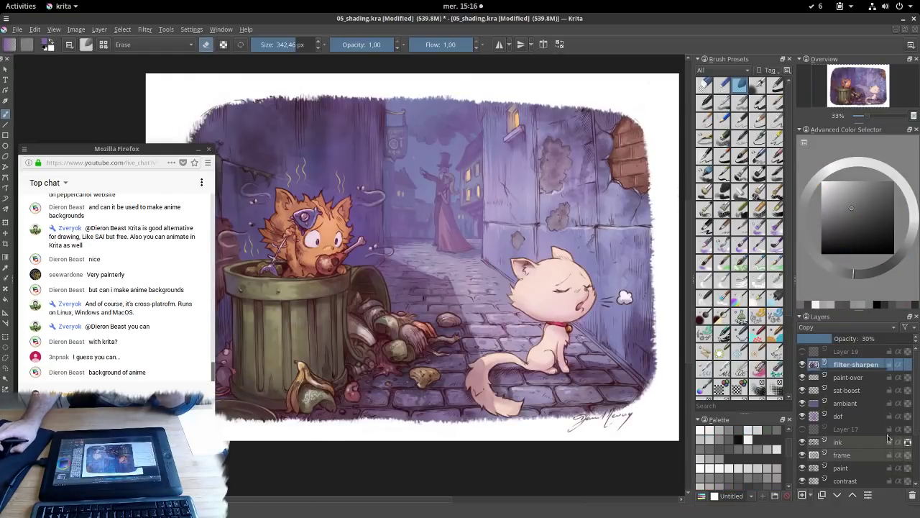
{"action": "left_click", "coordinate": [854, 352]}
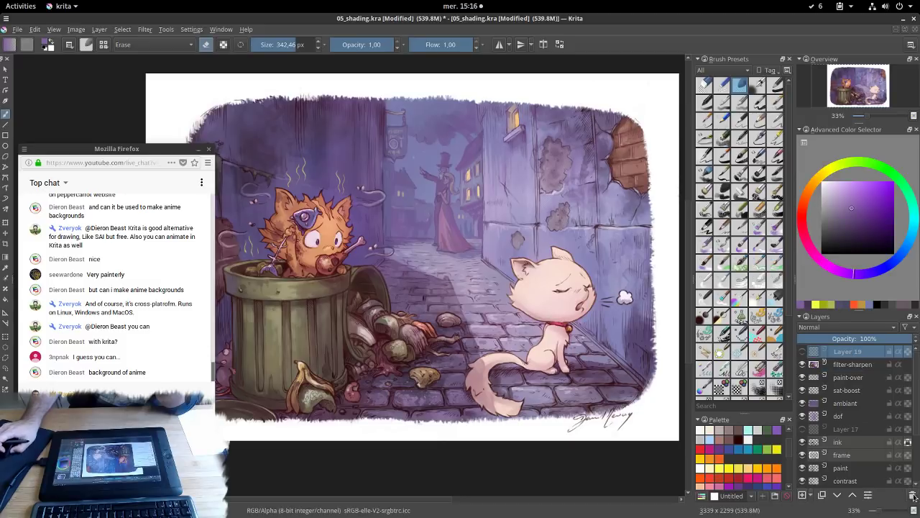
{"action": "left_click", "coordinate": [912, 495]}
{"action": "left_click_drag", "start_coordinate": [376, 256], "coordinate": [397, 268]}
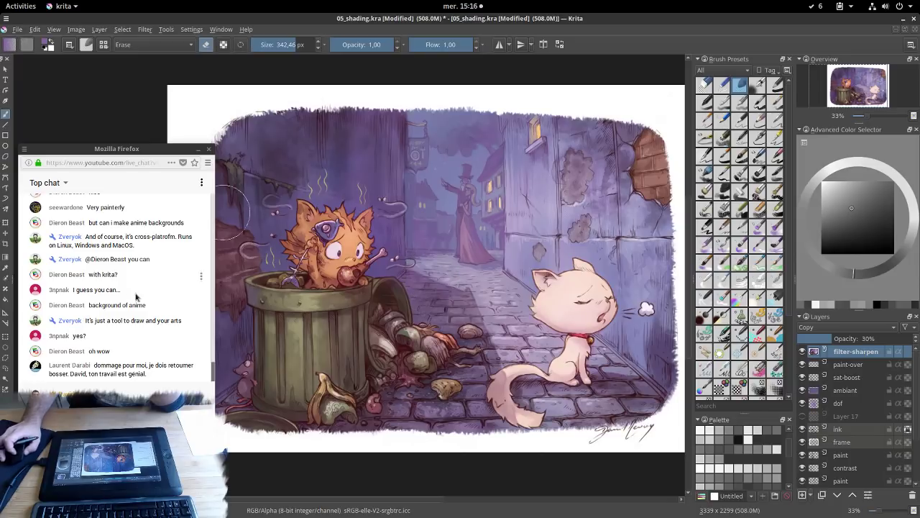
Read back through the earlier live chat messages and return to the latest viewer questions
{"action": "scroll", "coordinate": [149, 303], "scroll_direction": "up", "scroll_amount": 2}
{"action": "scroll", "coordinate": [148, 300], "scroll_direction": "up", "scroll_amount": 5}
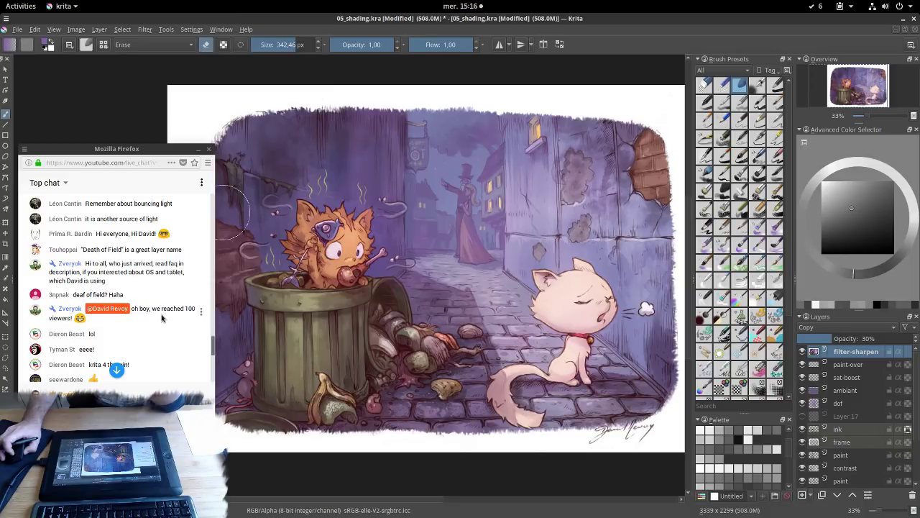
{"action": "scroll", "coordinate": [162, 318], "scroll_direction": "up", "scroll_amount": 3}
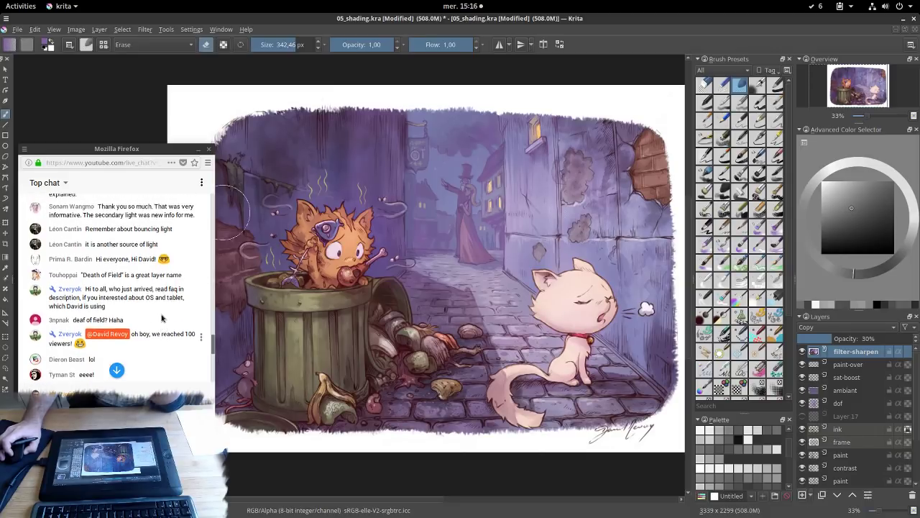
{"action": "scroll", "coordinate": [149, 317], "scroll_direction": "up", "scroll_amount": 1}
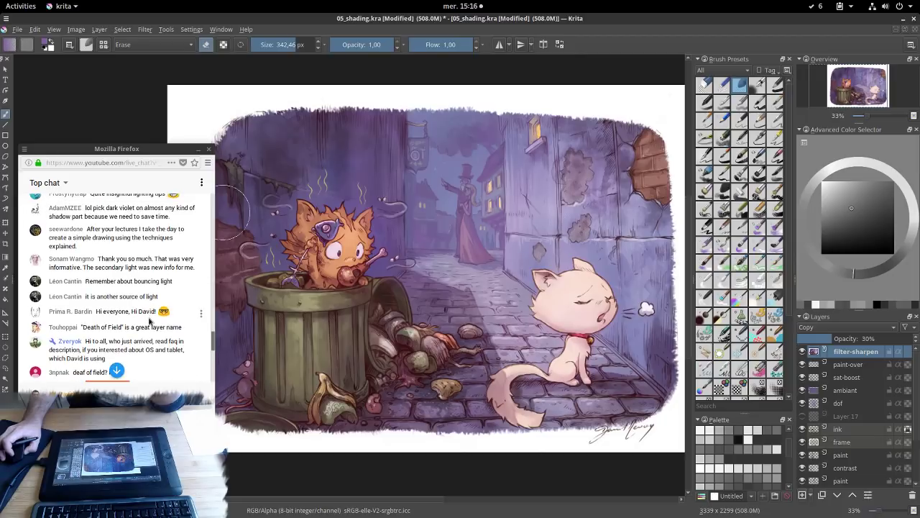
{"action": "scroll", "coordinate": [144, 323], "scroll_direction": "up", "scroll_amount": 3}
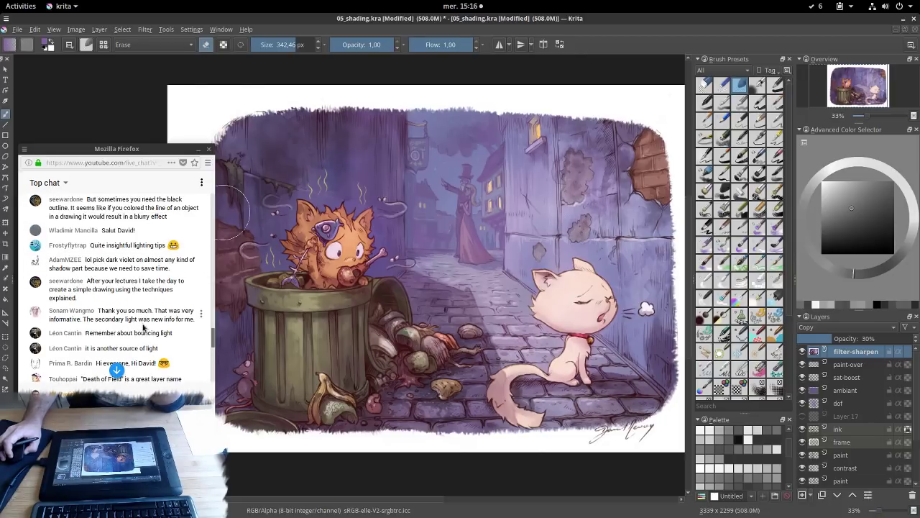
{"action": "scroll", "coordinate": [143, 327], "scroll_direction": "down", "scroll_amount": 9}
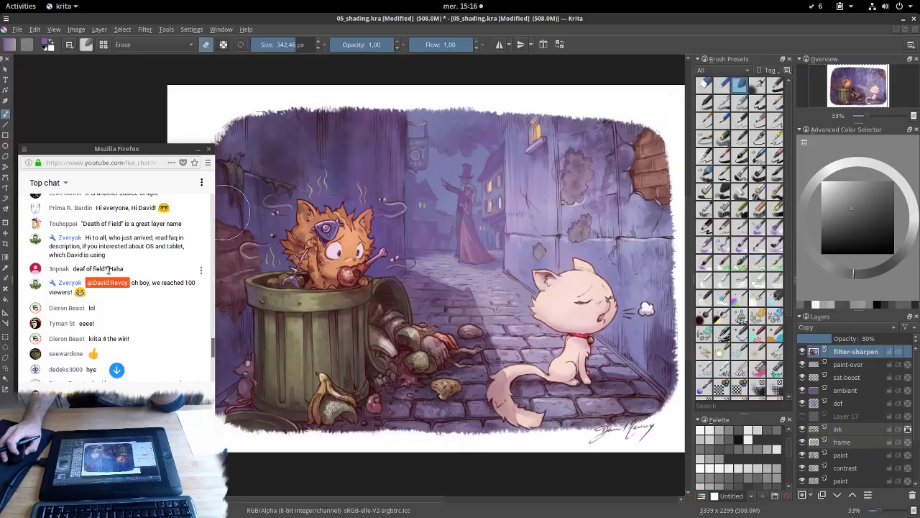
{"action": "scroll", "coordinate": [144, 272], "scroll_direction": "down", "scroll_amount": 3}
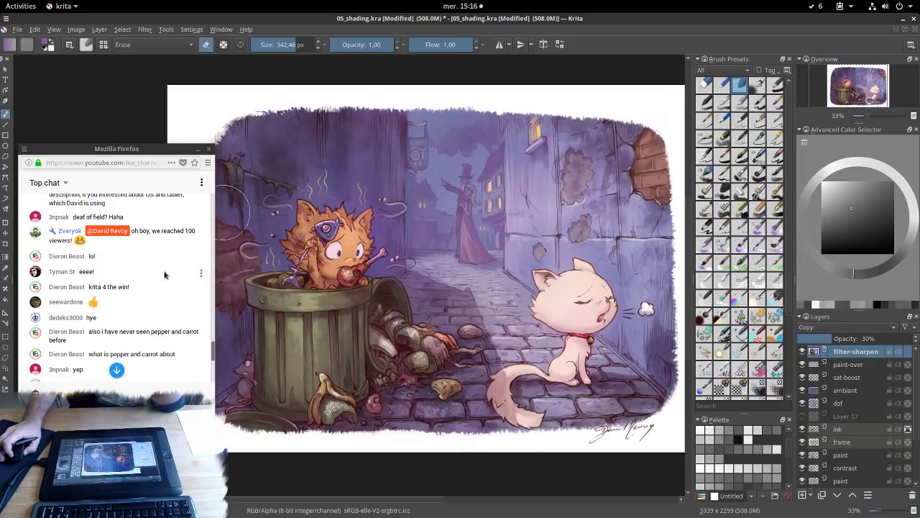
{"action": "scroll", "coordinate": [164, 273], "scroll_direction": "down", "scroll_amount": 6}
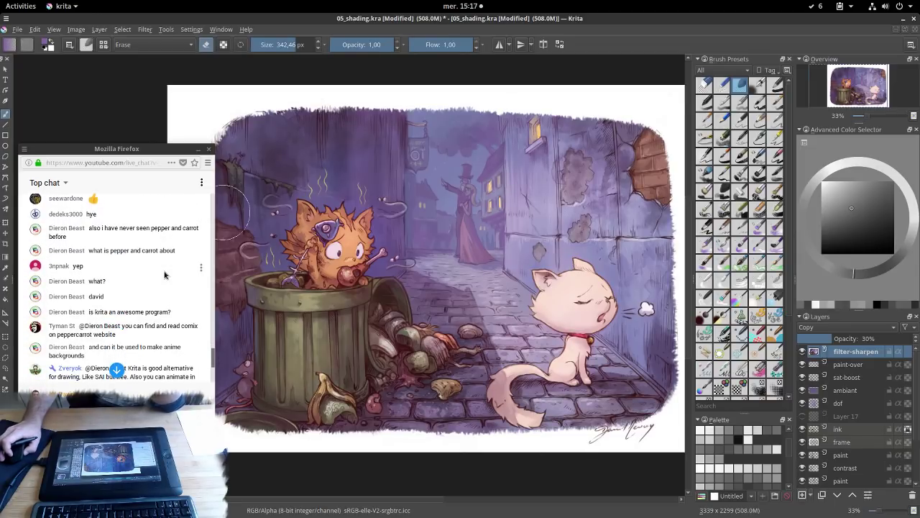
{"action": "scroll", "coordinate": [164, 274], "scroll_direction": "down", "scroll_amount": 3}
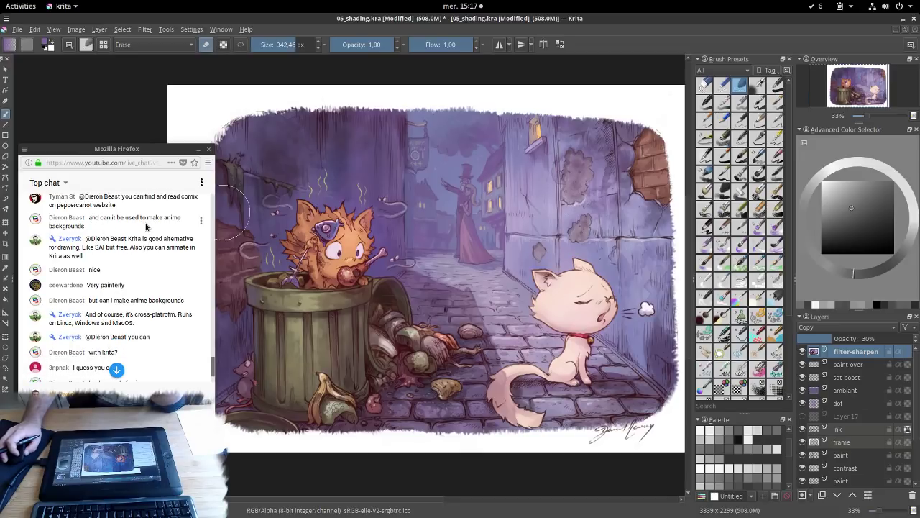
{"action": "scroll", "coordinate": [178, 285], "scroll_direction": "down", "scroll_amount": 2}
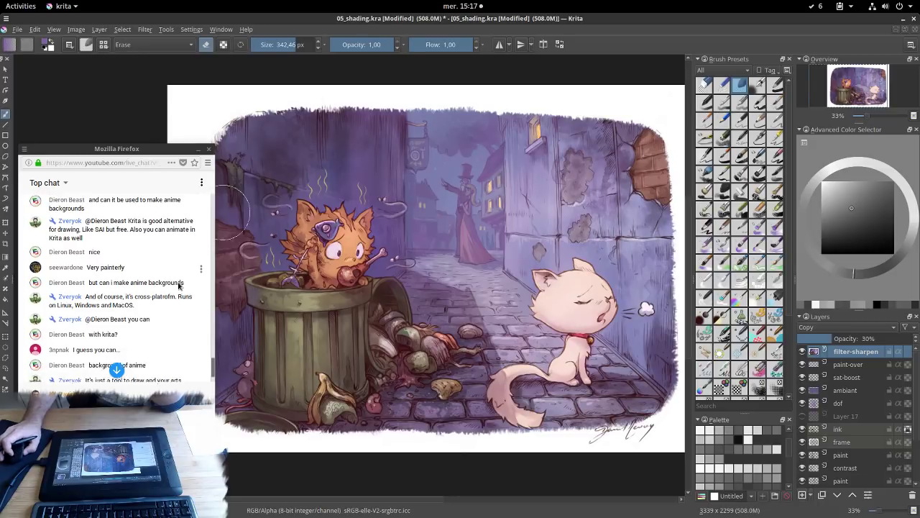
{"action": "scroll", "coordinate": [177, 285], "scroll_direction": "down", "scroll_amount": 3}
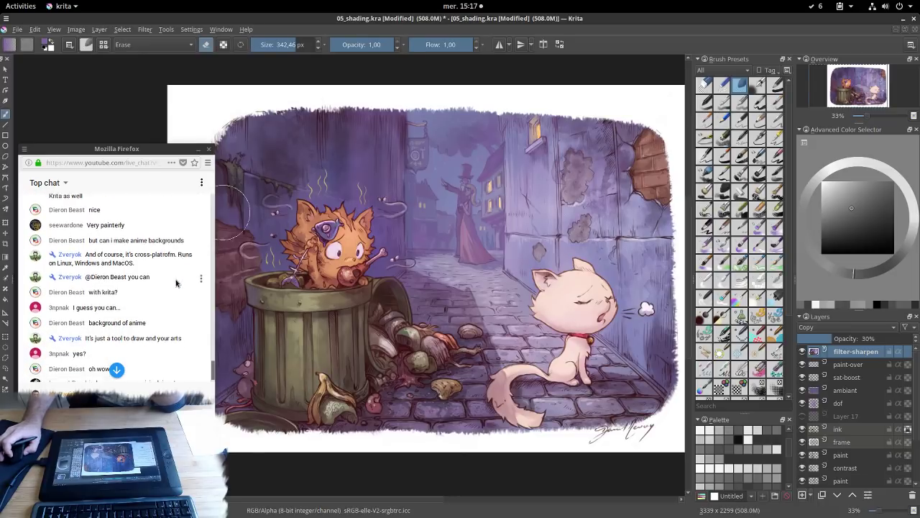
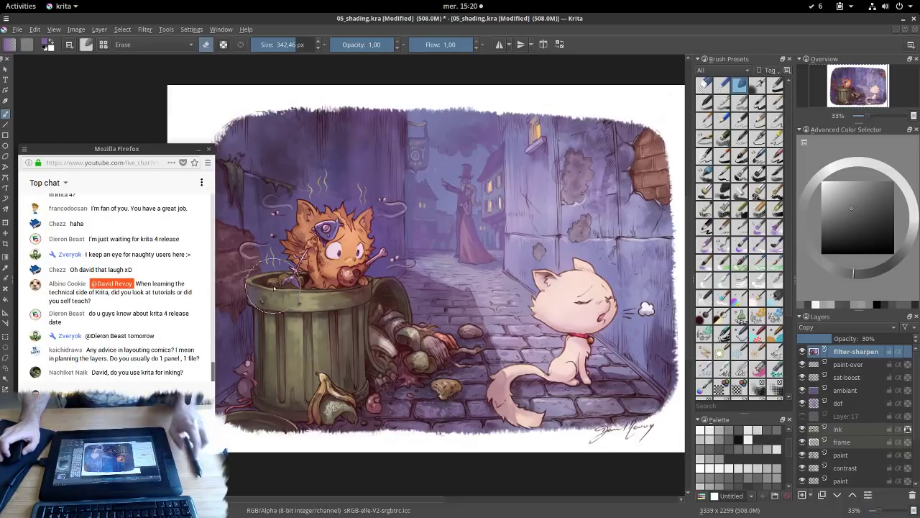
Switch to the file manager, open the webcomics folder inside peppercarrot, and enlarge the file window
{"action": "left_click", "coordinate": [14, 28]}
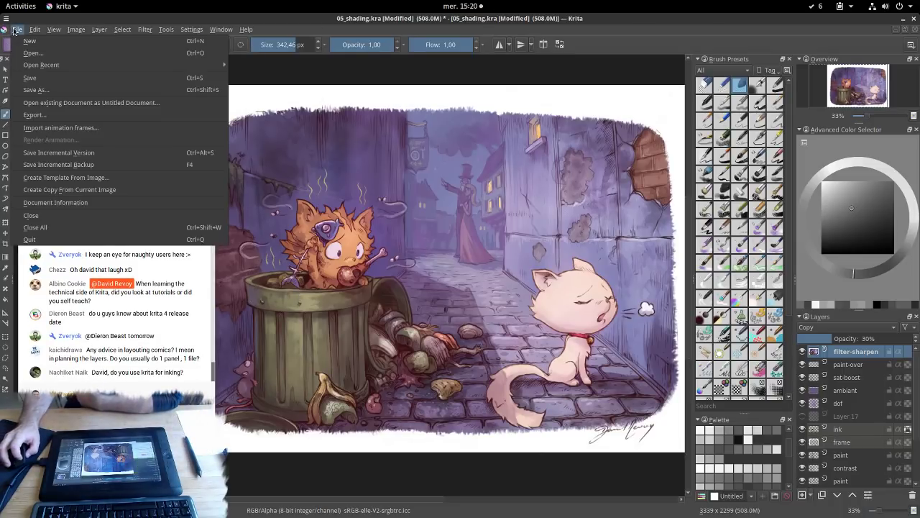
{"action": "left_click", "coordinate": [14, 29]}
{"action": "mouse_move", "coordinate": [0, 0]}
{"action": "left_click", "coordinate": [675, 302]}
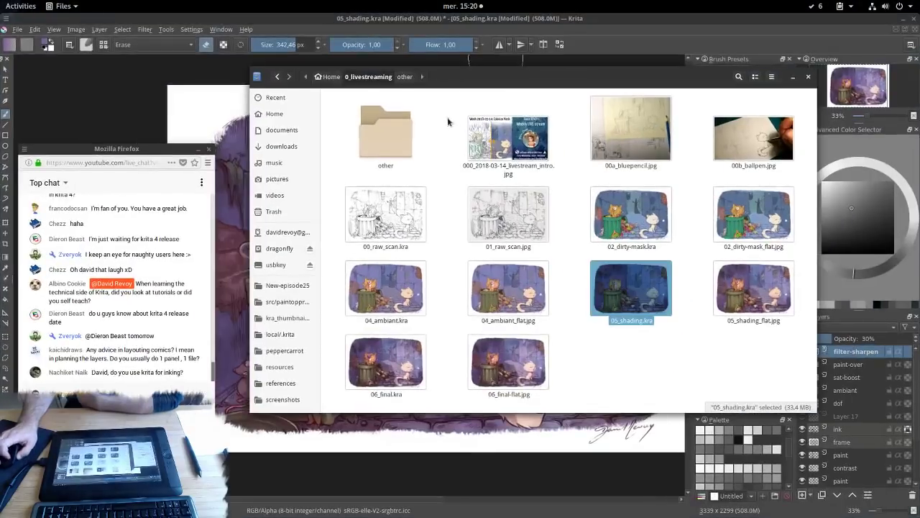
{"action": "scroll", "coordinate": [568, 261], "scroll_direction": "down", "scroll_amount": 3}
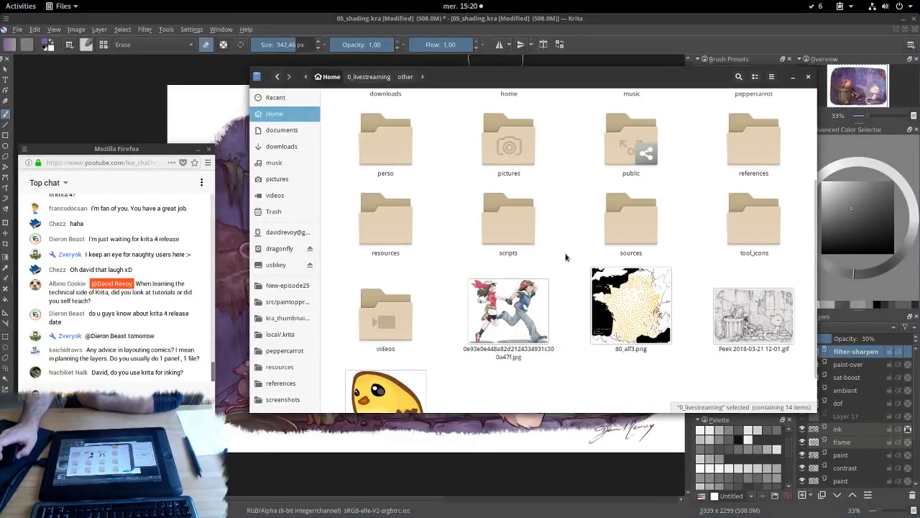
{"action": "scroll", "coordinate": [742, 248], "scroll_direction": "up", "scroll_amount": 3}
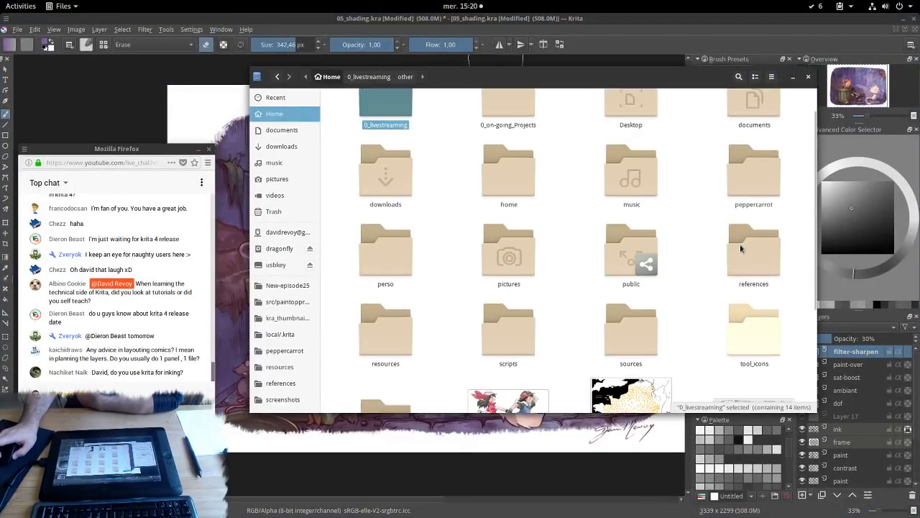
{"action": "double_click", "coordinate": [736, 181]}
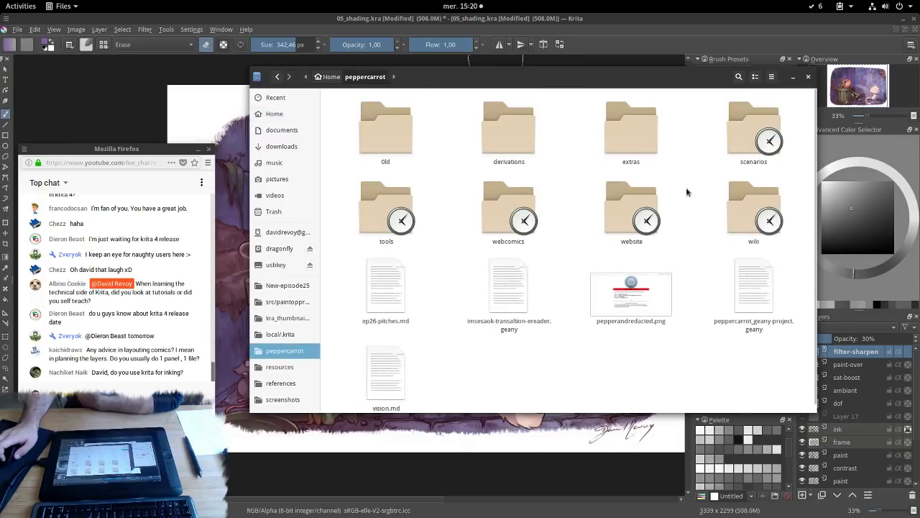
{"action": "double_click", "coordinate": [516, 197]}
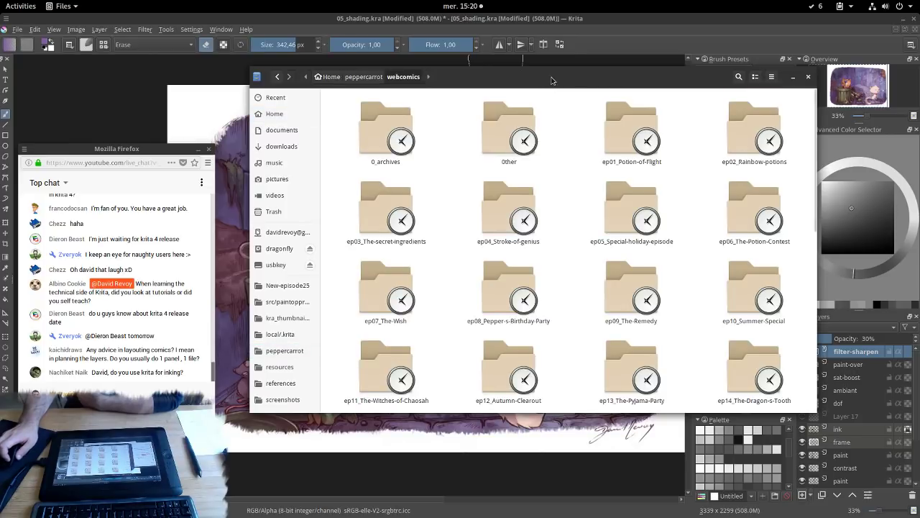
{"action": "left_click_drag", "start_coordinate": [536, 76], "coordinate": [511, 55]}
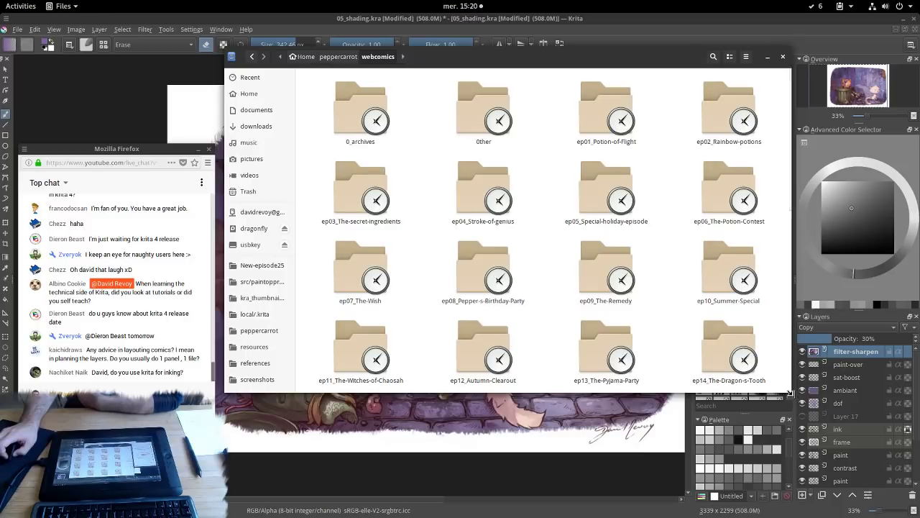
{"action": "left_click_drag", "start_coordinate": [790, 394], "coordinate": [886, 469]}
{"action": "scroll", "coordinate": [803, 308], "scroll_direction": "down", "scroll_amount": 2}
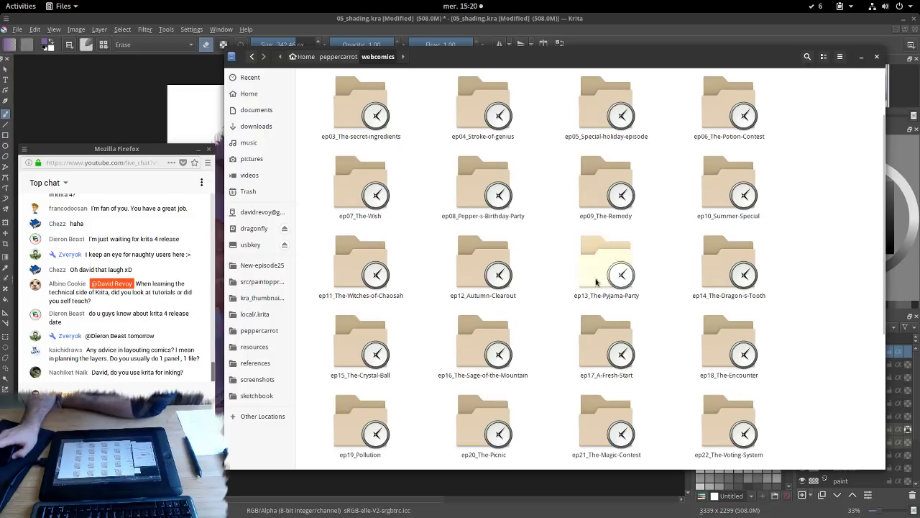
{"action": "double_click", "coordinate": [478, 338]}
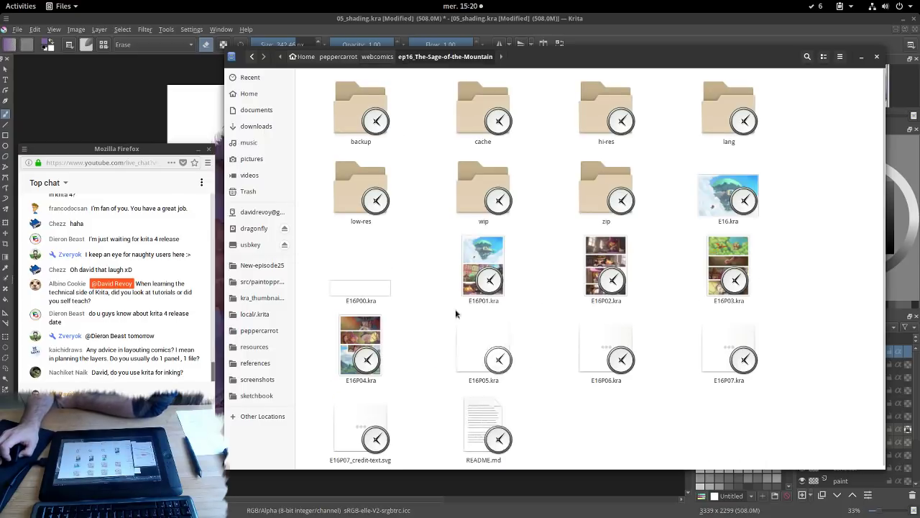
{"action": "left_click", "coordinate": [380, 58]}
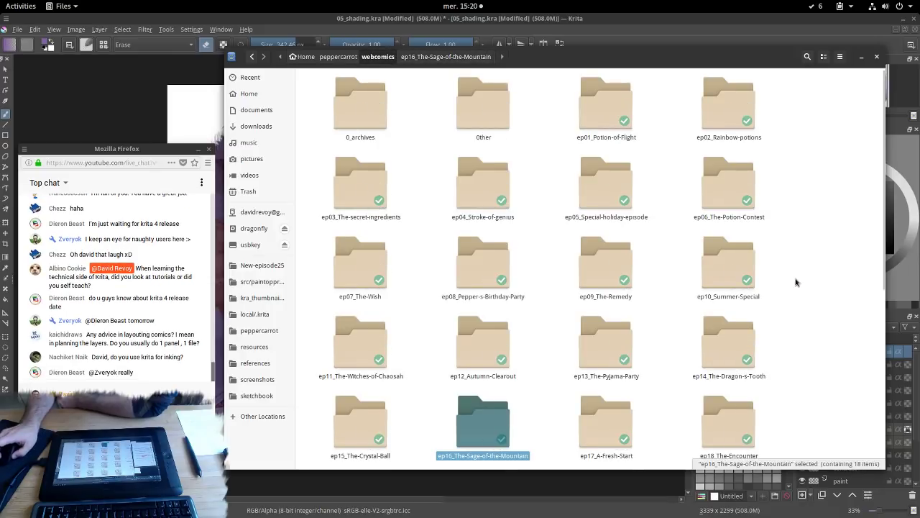
Open the comic page E15P01.kra from the ep15_The-Crystal-Ball folder with Krita-Stable
{"action": "scroll", "coordinate": [796, 281], "scroll_direction": "down", "scroll_amount": 1}
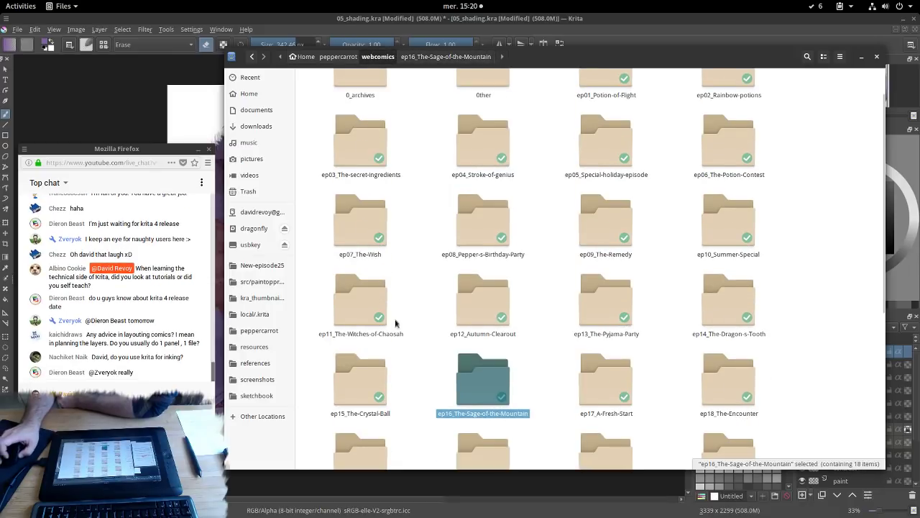
{"action": "double_click", "coordinate": [363, 378]}
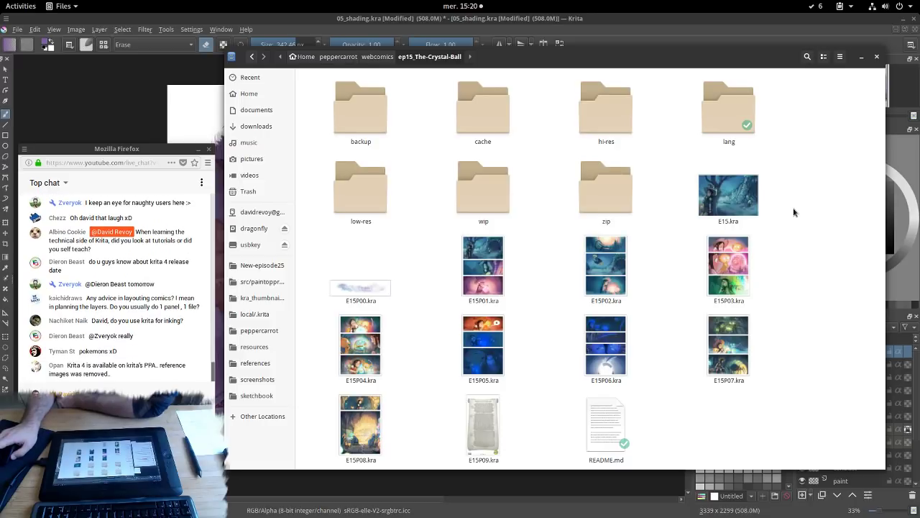
{"action": "right_click", "coordinate": [491, 269]}
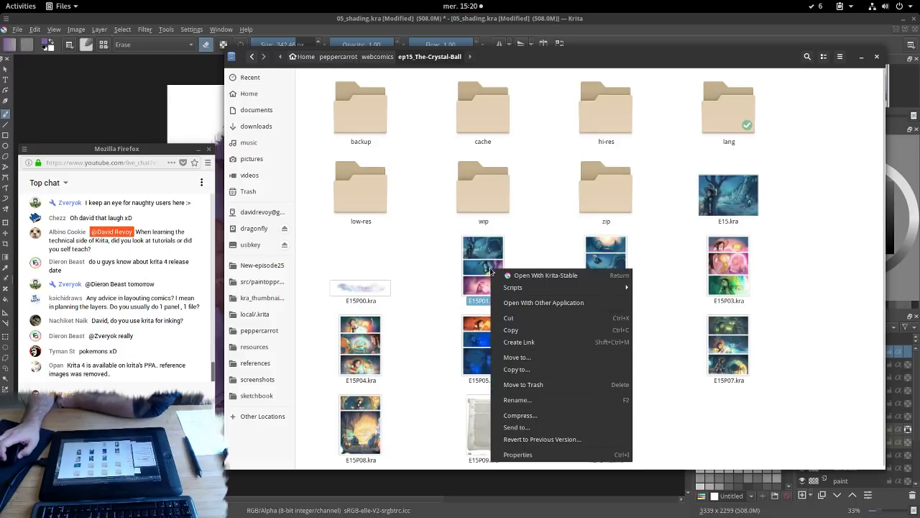
{"action": "left_click", "coordinate": [519, 274]}
{"action": "left_click", "coordinate": [556, 20]}
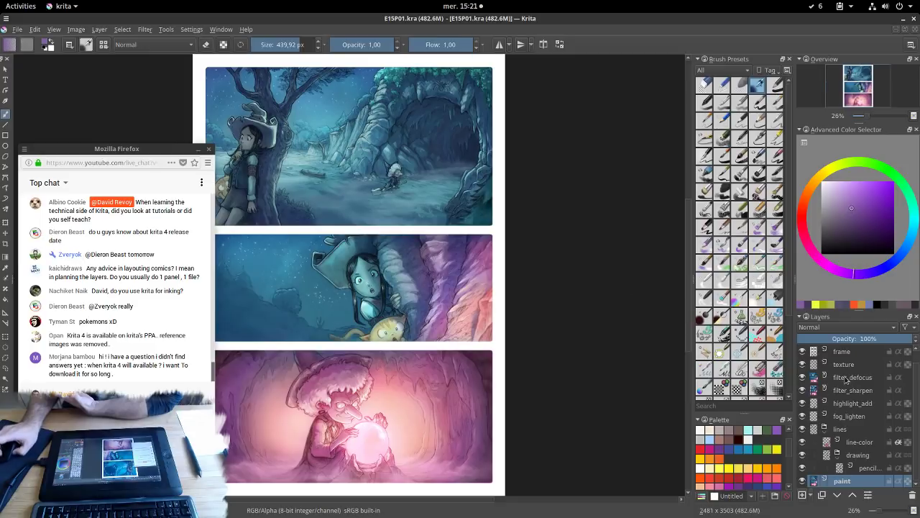
Examine the comic page's panels and extend the Layers docker's height to show the full layer stack
{"action": "scroll", "coordinate": [361, 189], "scroll_direction": "up", "scroll_amount": 2}
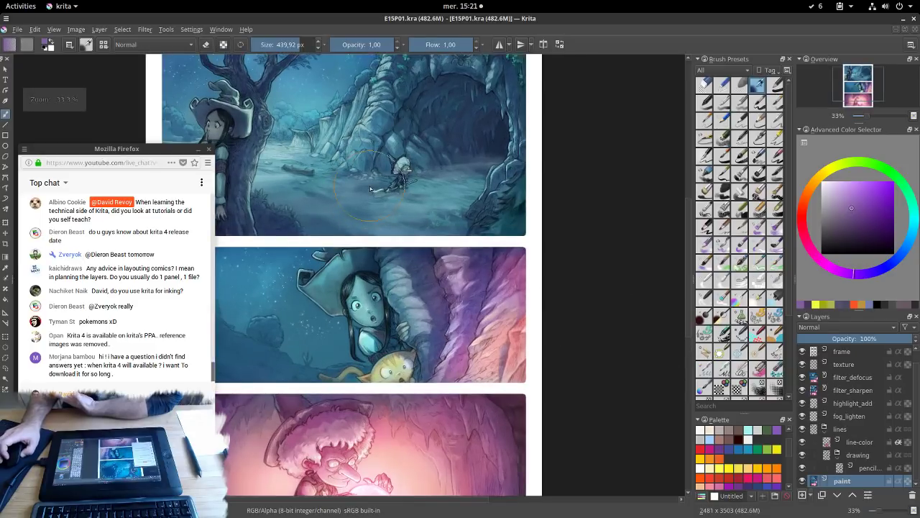
{"action": "scroll", "coordinate": [361, 189], "scroll_direction": "up", "scroll_amount": 3}
{"action": "left_click_drag", "start_coordinate": [361, 189], "coordinate": [432, 285]}
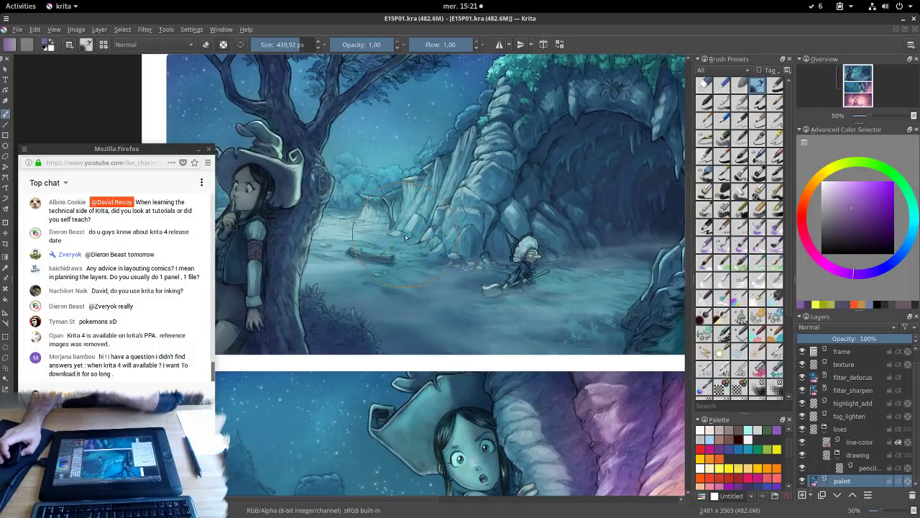
{"action": "left_click_drag", "start_coordinate": [404, 135], "coordinate": [442, 170]}
{"action": "left_click_drag", "start_coordinate": [858, 309], "coordinate": [857, 196]}
{"action": "scroll", "coordinate": [523, 224], "scroll_direction": "down", "scroll_amount": 3}
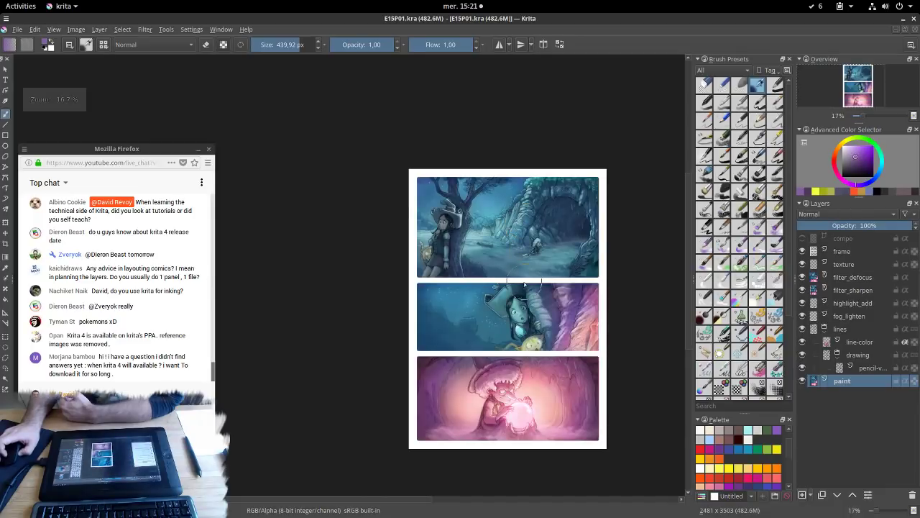
{"action": "left_click_drag", "start_coordinate": [520, 298], "coordinate": [481, 242]}
{"action": "scroll", "coordinate": [482, 242], "scroll_direction": "up", "scroll_amount": 1}
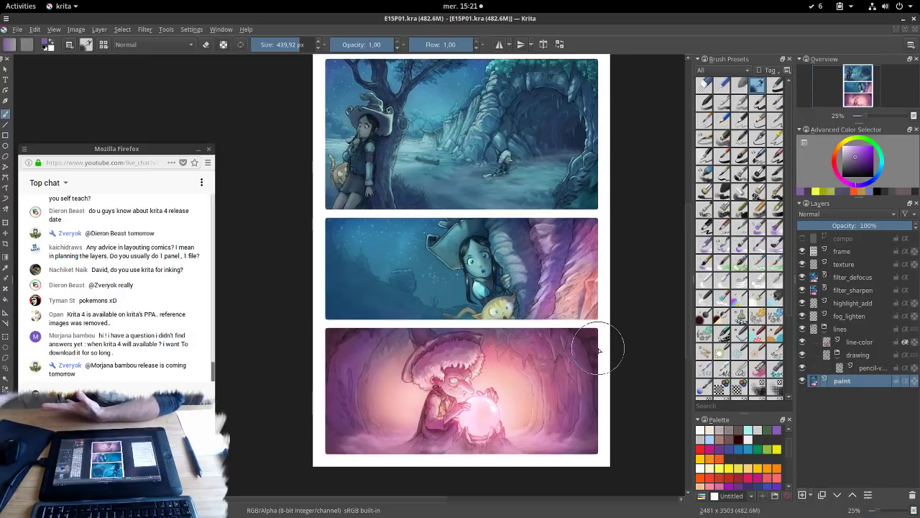
Hide all layers above the paint layer, keeping only the frame layer shown over the painted panels
{"action": "left_click_drag", "start_coordinate": [516, 198], "coordinate": [502, 231]}
{"action": "scroll", "coordinate": [503, 231], "scroll_direction": "up", "scroll_amount": 1}
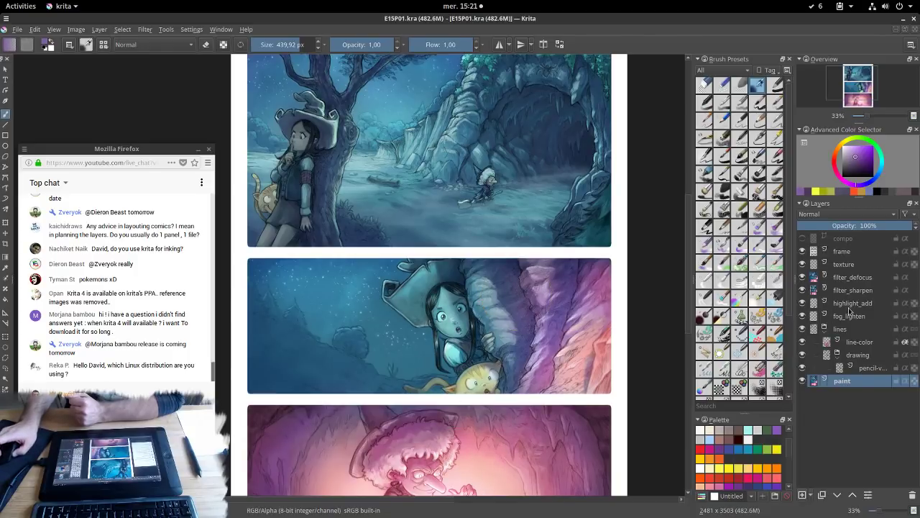
{"action": "mouse_move", "coordinate": [802, 251]}
{"action": "left_mouse_down"}
{"action": "mouse_move", "coordinate": [801, 368]}
{"action": "mouse_move", "coordinate": [818, 358]}
{"action": "left_mouse_up"}
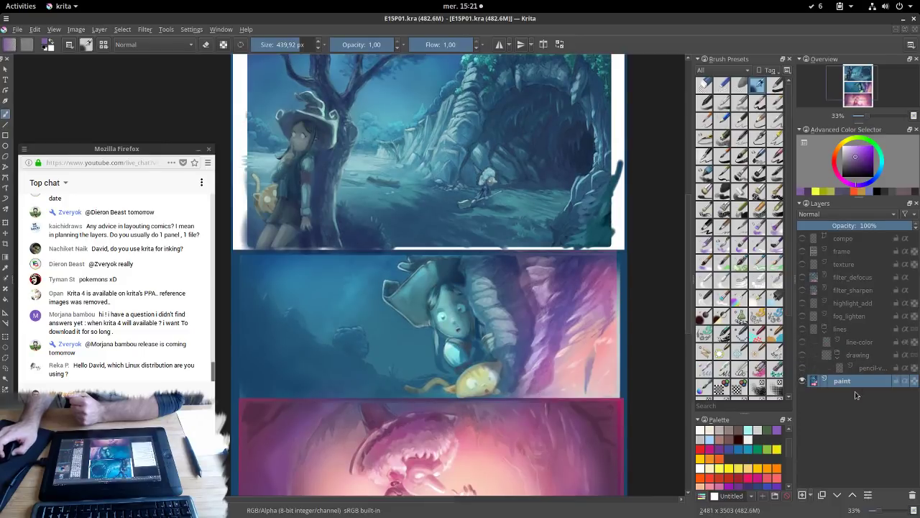
{"action": "left_click", "coordinate": [802, 251]}
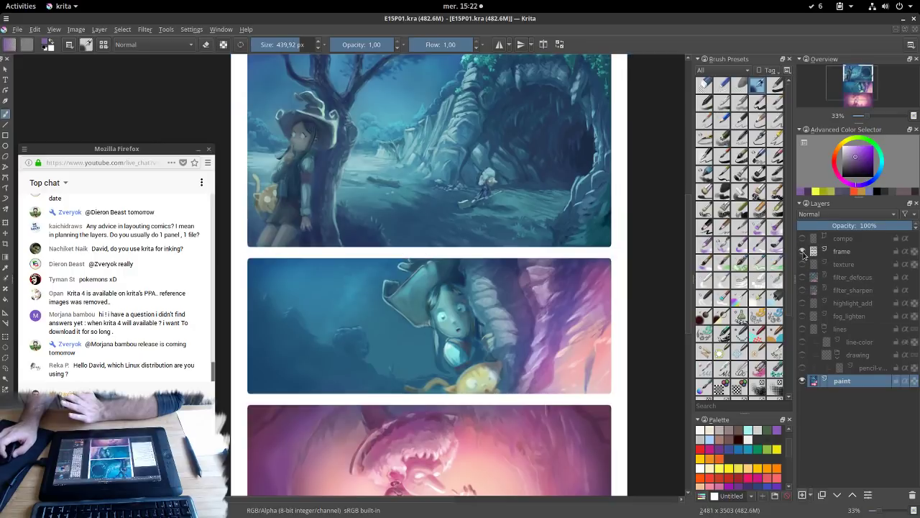
Select the frame layer, preview its thumbnail and details, and activate the shape selection tool
{"action": "left_click_drag", "start_coordinate": [468, 172], "coordinate": [467, 275]}
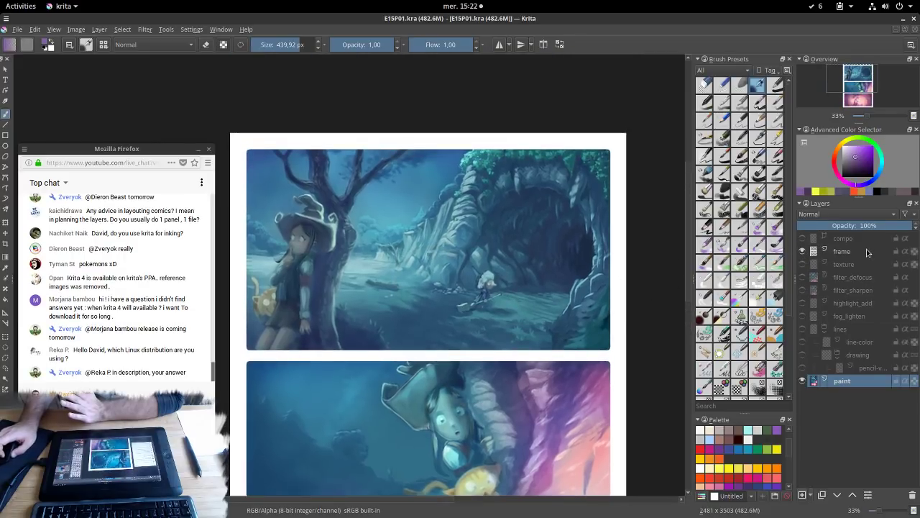
{"action": "left_click", "coordinate": [845, 252]}
{"action": "mouse_move", "coordinate": [845, 252]}
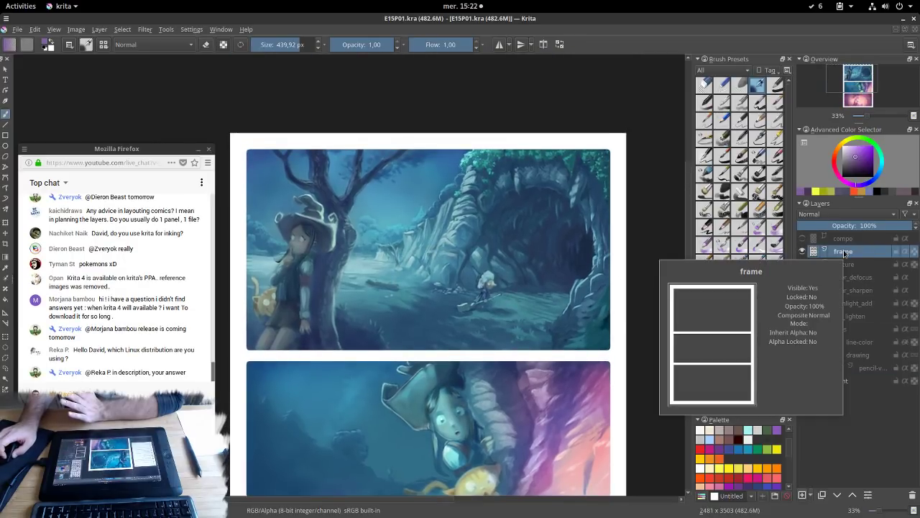
{"action": "left_click", "coordinate": [5, 69]}
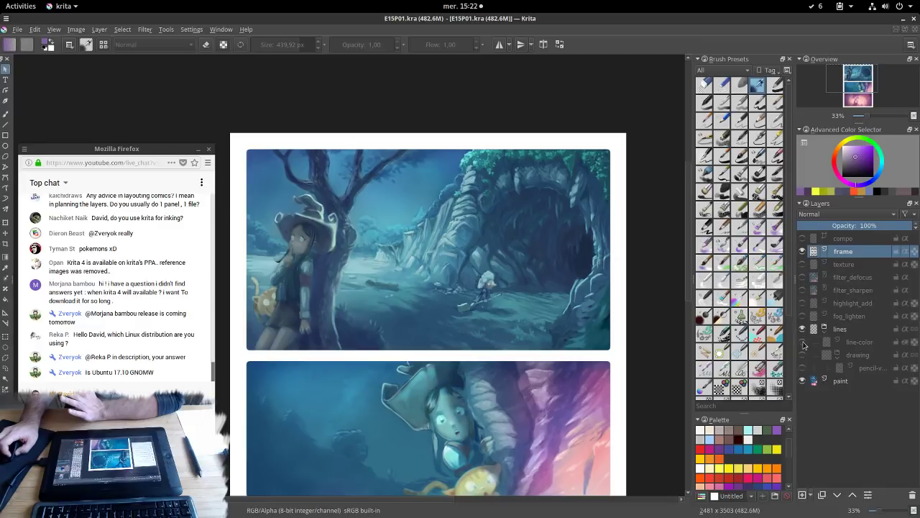
Show the lines group with its line-color, drawing and pencil layers over the painted panels
{"action": "left_click", "coordinate": [803, 342]}
{"action": "left_click", "coordinate": [802, 355]}
{"action": "left_click", "coordinate": [802, 367]}
{"action": "scroll", "coordinate": [291, 205], "scroll_direction": "up", "scroll_amount": 3}
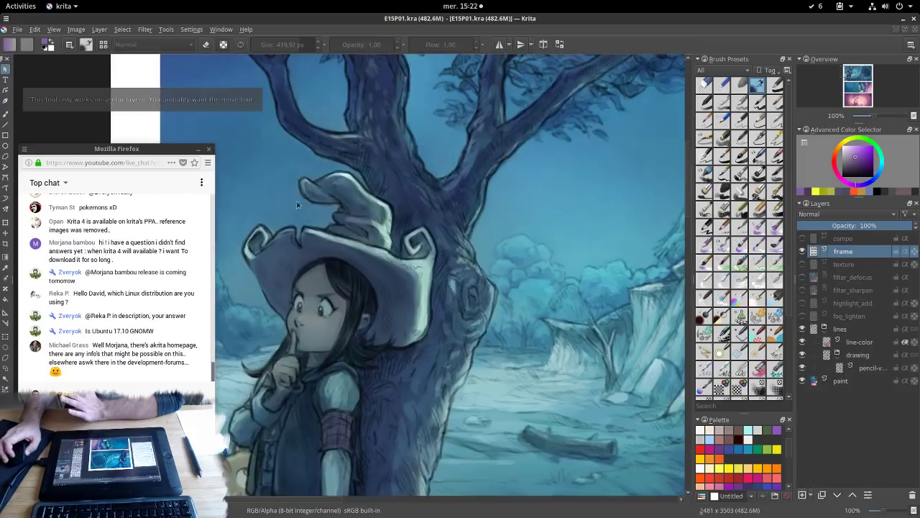
{"action": "scroll", "coordinate": [334, 127], "scroll_direction": "down", "scroll_amount": 2}
{"action": "left_click_drag", "start_coordinate": [398, 73], "coordinate": [415, 139]}
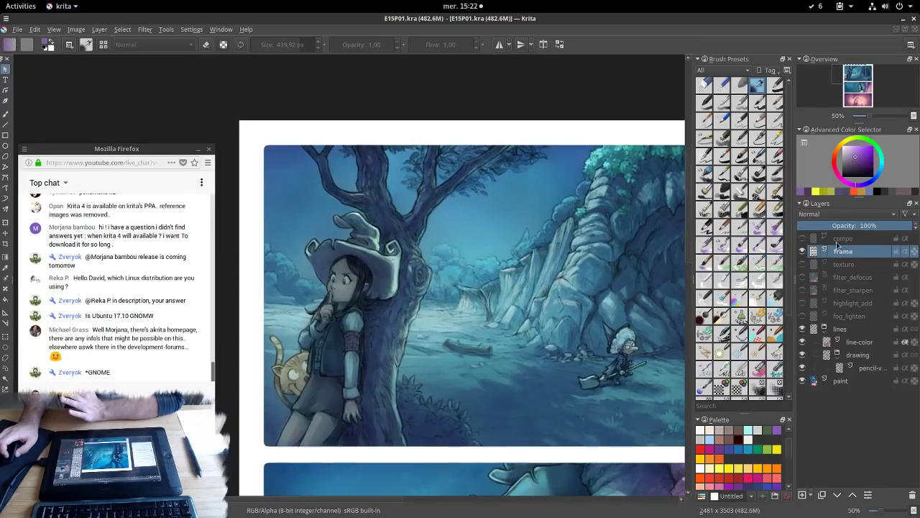
{"action": "left_click_drag", "start_coordinate": [528, 457], "coordinate": [479, 321]}
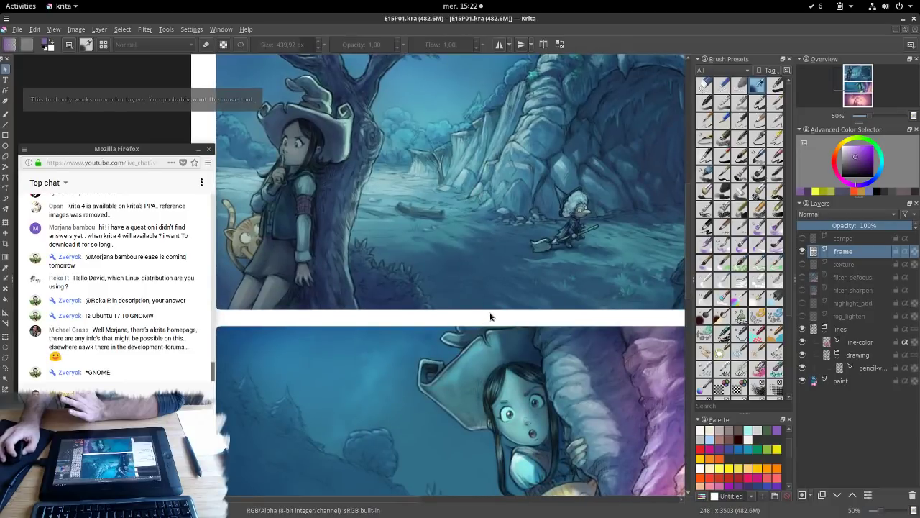
Examine the frame layer's rounded corners and the white gutter between the first and second panels
{"action": "left_click", "coordinate": [7, 69]}
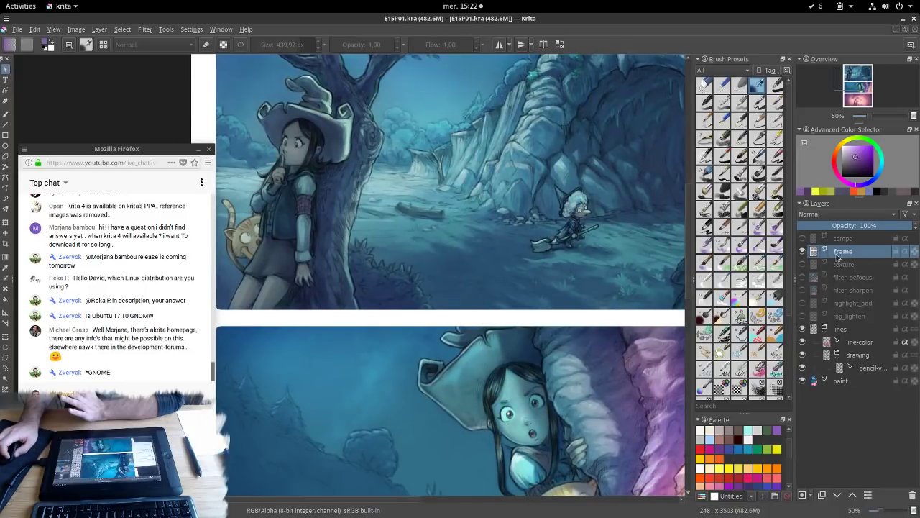
{"action": "mouse_move", "coordinate": [833, 257]}
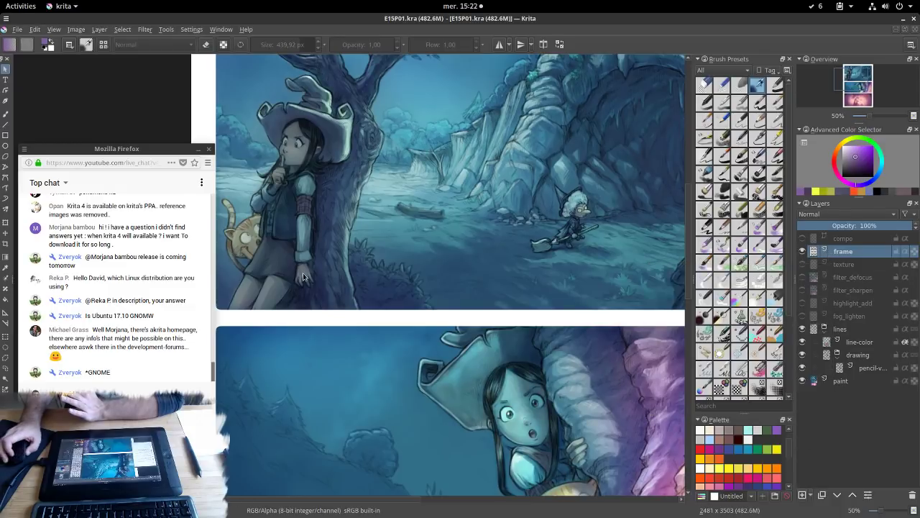
{"action": "left_click_drag", "start_coordinate": [222, 320], "coordinate": [407, 250]}
{"action": "scroll", "coordinate": [408, 248], "scroll_direction": "down", "scroll_amount": 1}
{"action": "scroll", "coordinate": [408, 248], "scroll_direction": "up", "scroll_amount": 5}
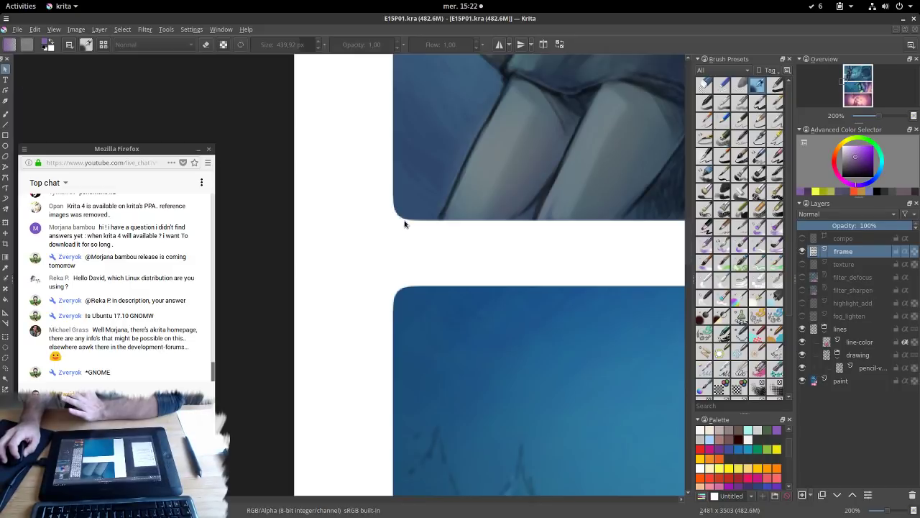
{"action": "scroll", "coordinate": [416, 227], "scroll_direction": "down", "scroll_amount": 5}
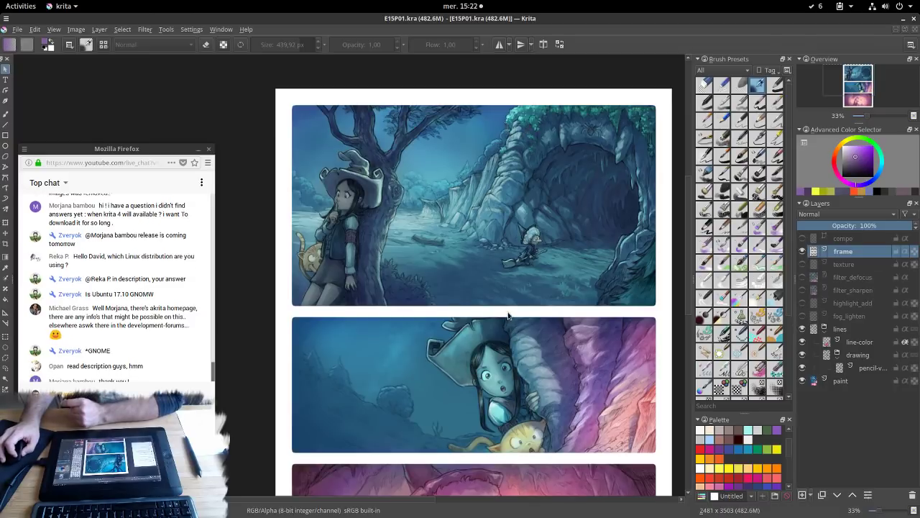
Collapse the lines group and switch its visibility off and on to compare the second panel with and without line art
{"action": "left_click_drag", "start_coordinate": [487, 409], "coordinate": [490, 283]}
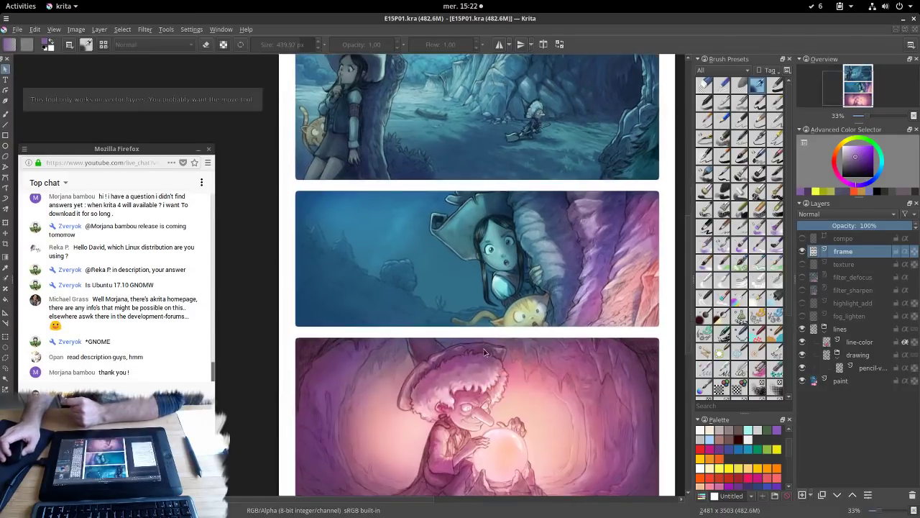
{"action": "left_click", "coordinate": [824, 329]}
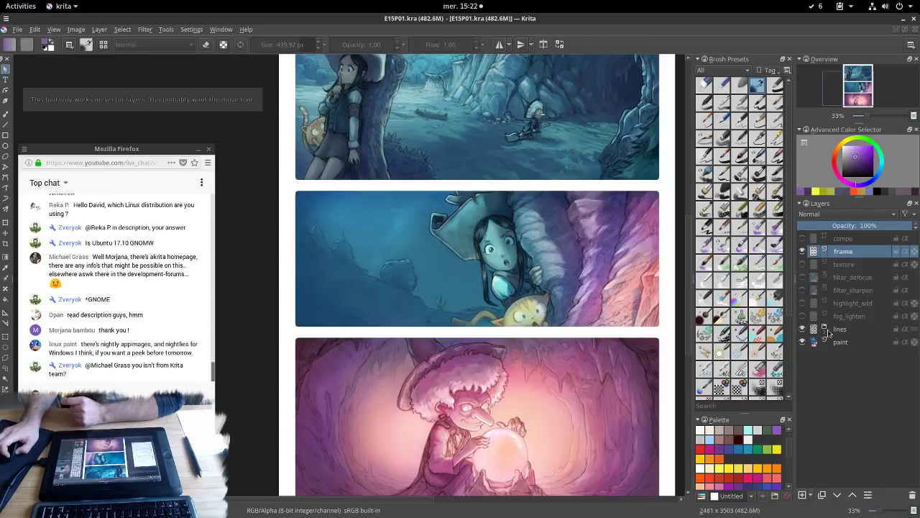
{"action": "left_click", "coordinate": [802, 329]}
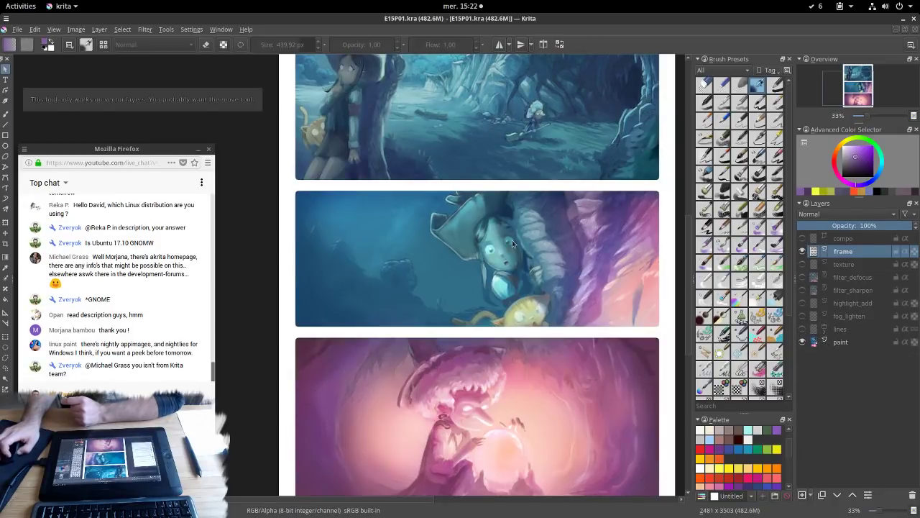
{"action": "key", "text": "1"}
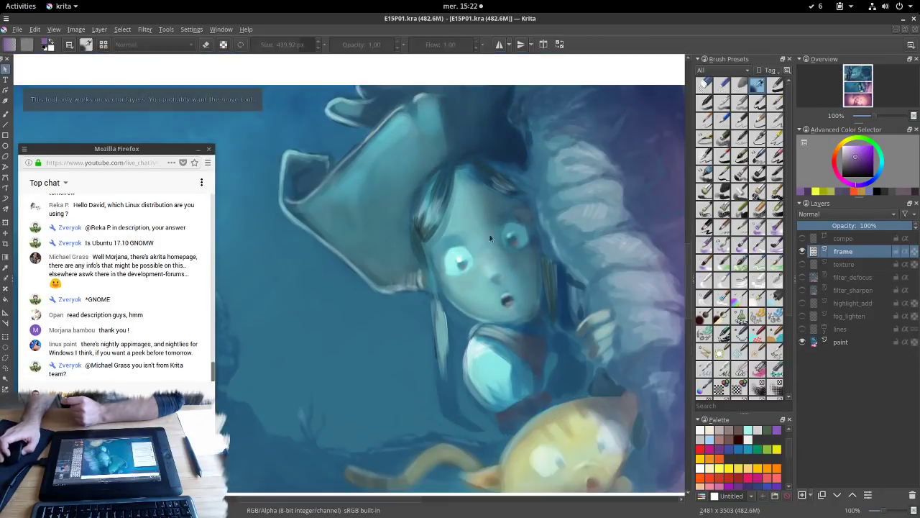
{"action": "left_click", "coordinate": [802, 330]}
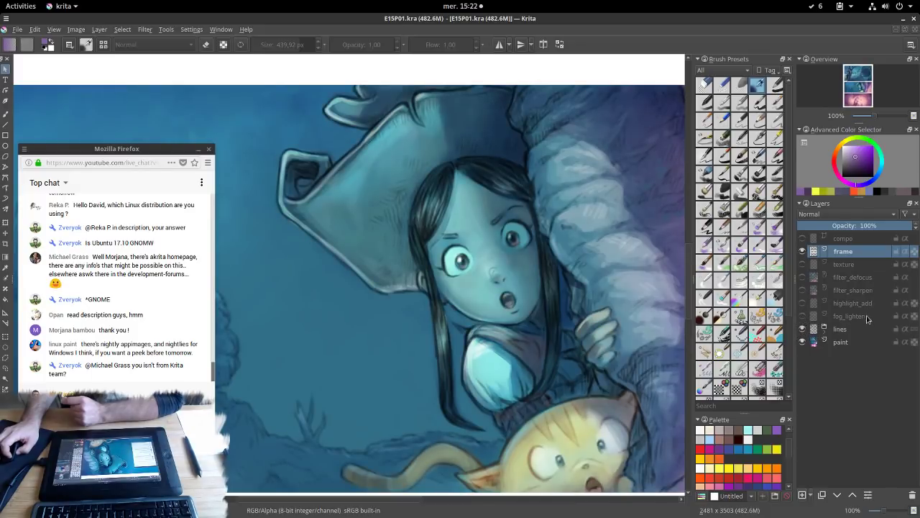
Show the fog_lighten layer and toggle its visibility to compare the fog around the cave in the first panel
{"action": "left_click", "coordinate": [824, 319]}
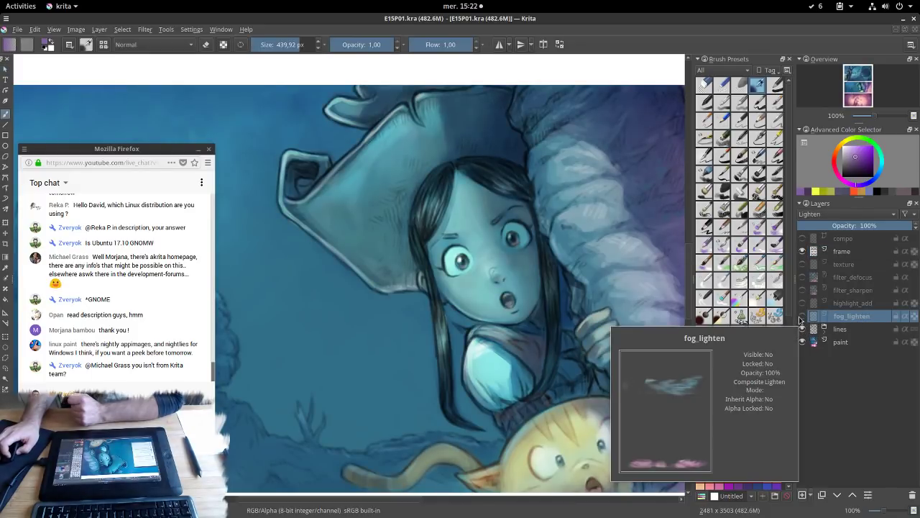
{"action": "left_click", "coordinate": [802, 317]}
{"action": "scroll", "coordinate": [581, 238], "scroll_direction": "down", "scroll_amount": 4}
{"action": "left_click_drag", "start_coordinate": [562, 226], "coordinate": [503, 332]}
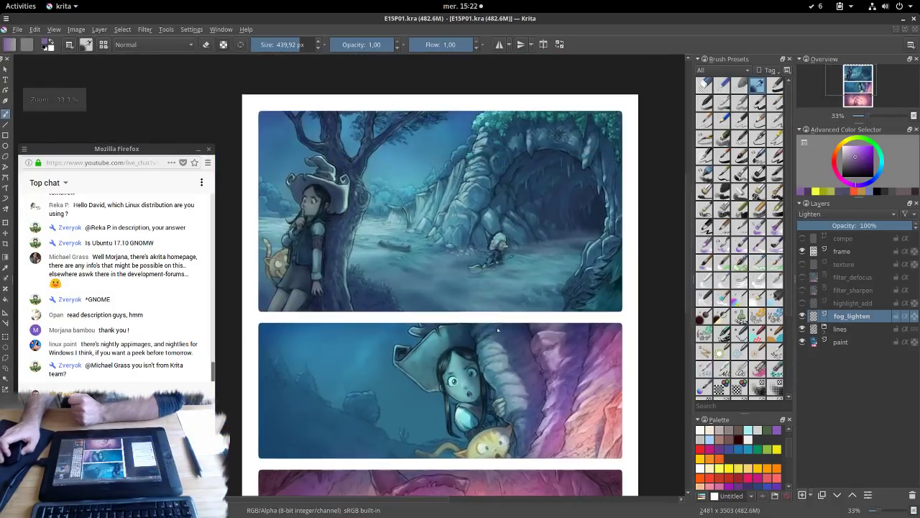
{"action": "scroll", "coordinate": [402, 284], "scroll_direction": "up", "scroll_amount": 2}
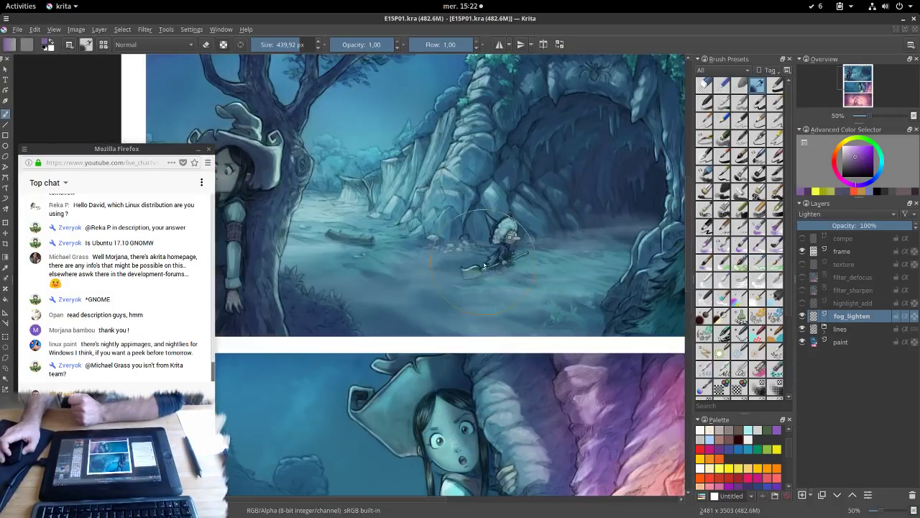
{"action": "left_click", "coordinate": [803, 317]}
{"action": "left_click", "coordinate": [803, 317]}
{"action": "left_click", "coordinate": [803, 317]}
{"action": "left_click", "coordinate": [803, 317]}
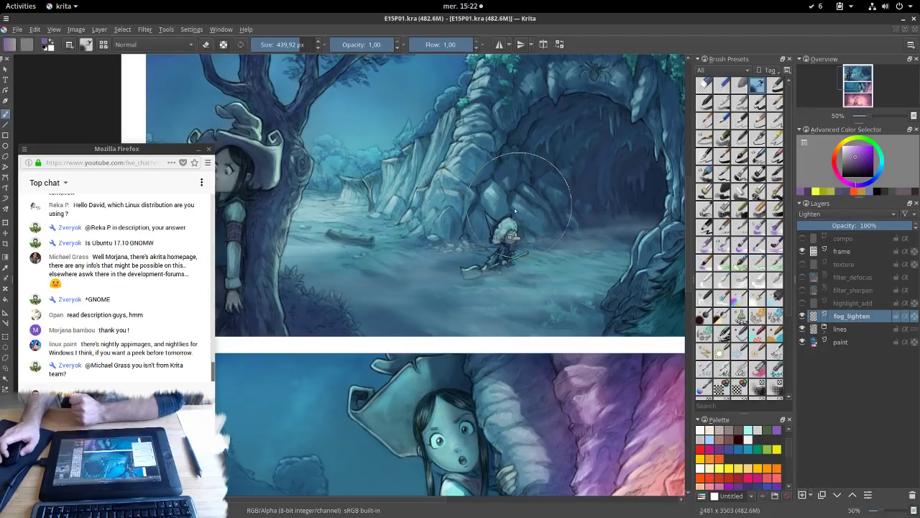
Show the highlight_add layer and toggle its visibility to compare the highlights on the girl's face in the second panel
{"action": "mouse_move", "coordinate": [522, 230]}
{"action": "left_mouse_down"}
{"action": "mouse_move", "coordinate": [535, 267]}
{"action": "mouse_move", "coordinate": [485, 265]}
{"action": "mouse_move", "coordinate": [543, 272]}
{"action": "left_mouse_up"}
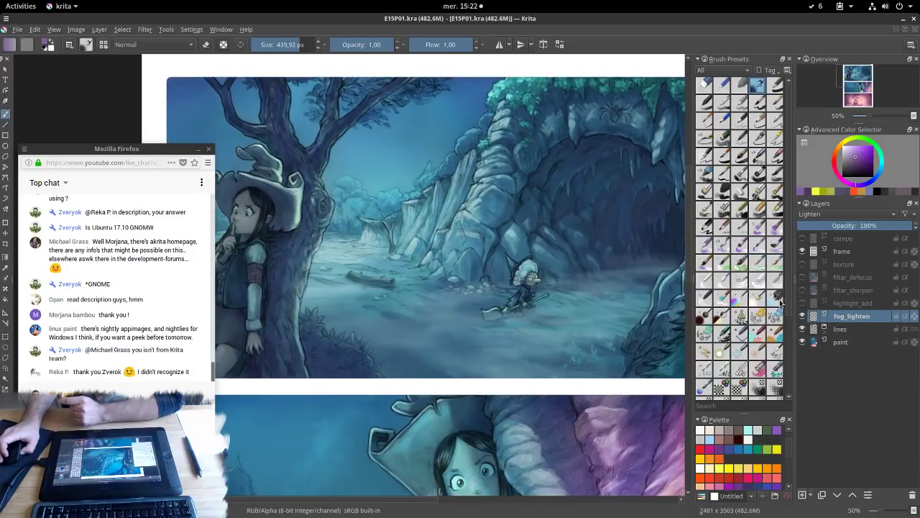
{"action": "left_click", "coordinate": [810, 307]}
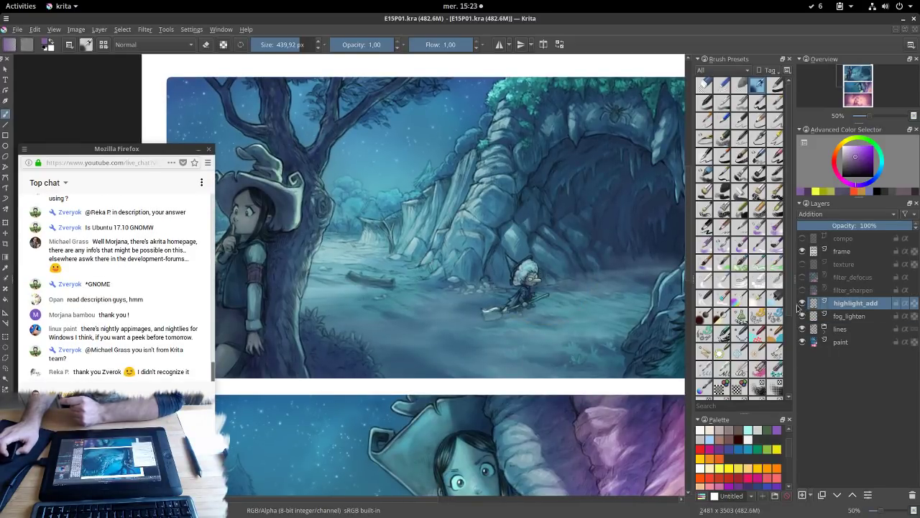
{"action": "left_click_drag", "start_coordinate": [522, 420], "coordinate": [597, 209]}
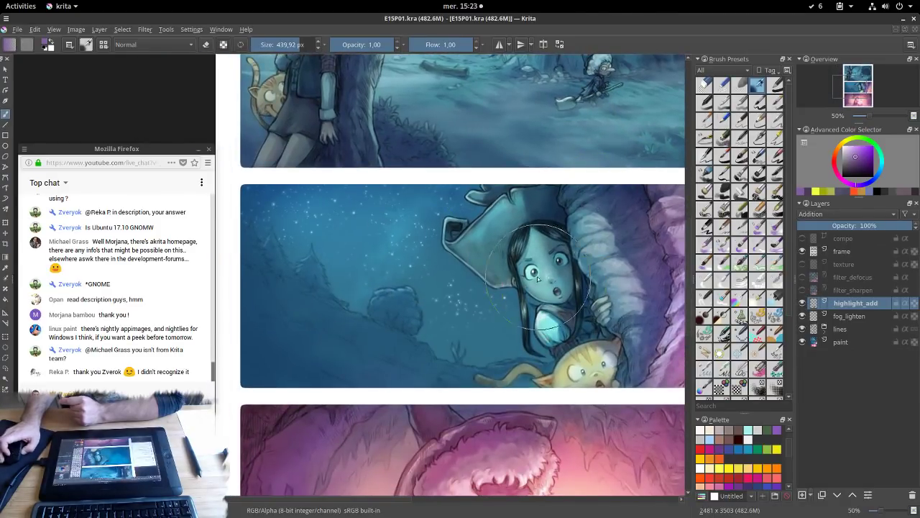
{"action": "scroll", "coordinate": [538, 277], "scroll_direction": "up", "scroll_amount": 5}
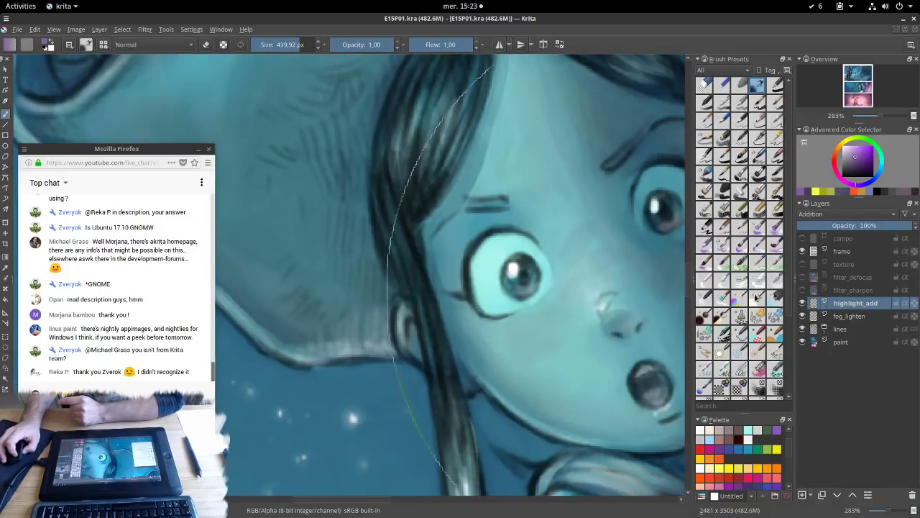
{"action": "left_click", "coordinate": [801, 304]}
{"action": "left_click", "coordinate": [801, 304]}
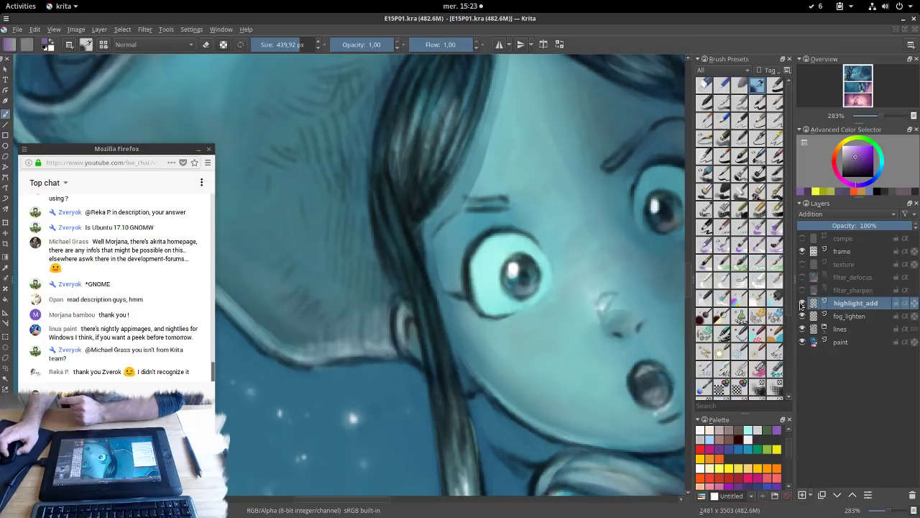
Show the filter_sharpen and filter_defocus layers over the comic page
{"action": "left_click", "coordinate": [836, 290]}
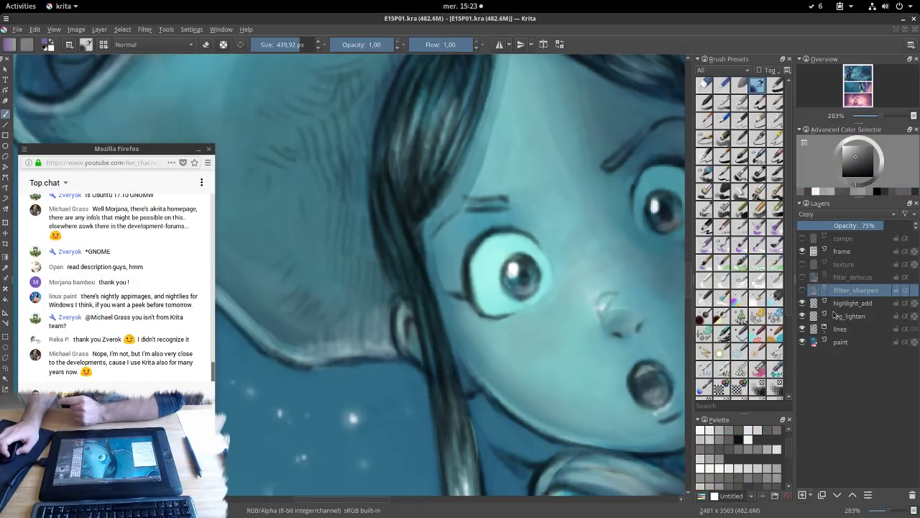
{"action": "scroll", "coordinate": [554, 254], "scroll_direction": "down", "scroll_amount": 2}
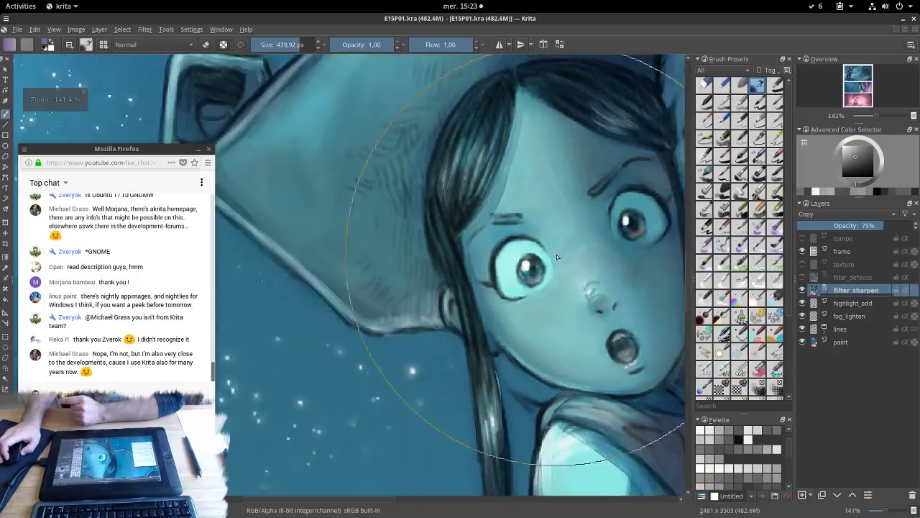
{"action": "left_click", "coordinate": [849, 279]}
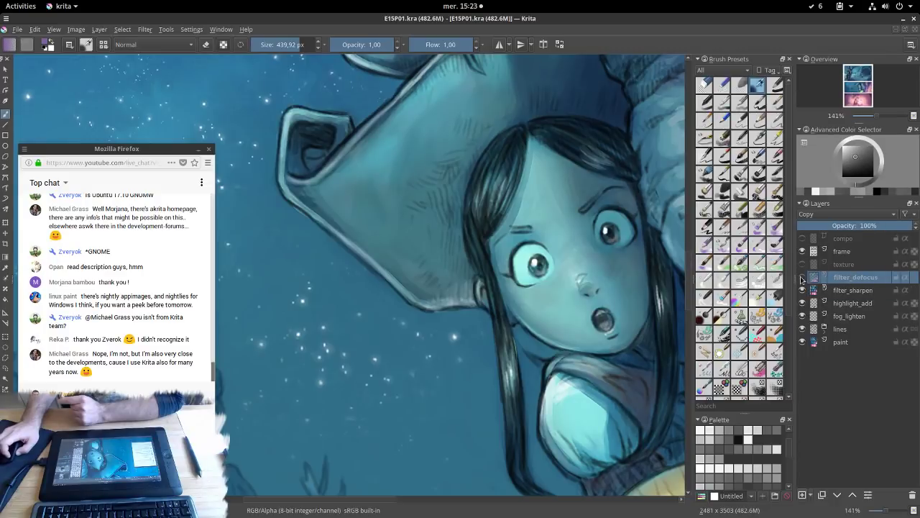
{"action": "scroll", "coordinate": [552, 282], "scroll_direction": "down", "scroll_amount": 3}
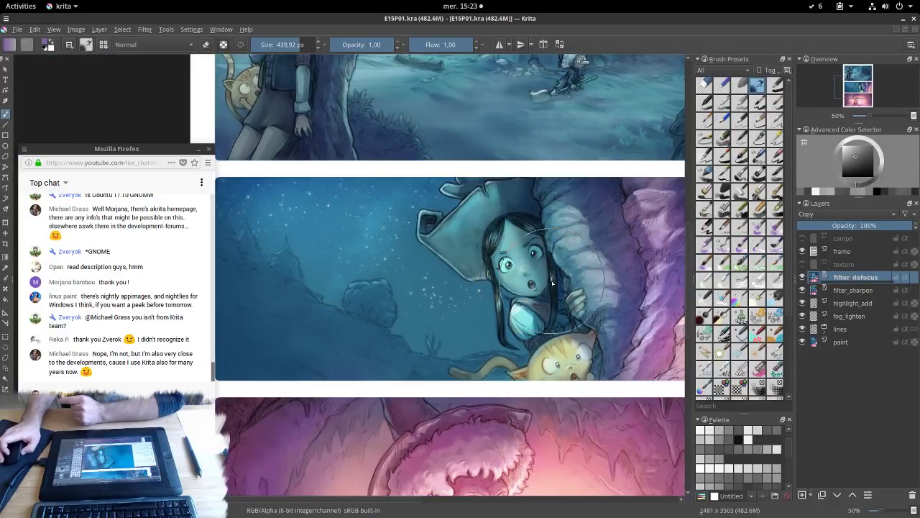
Inspect the pink rocks at the second panel's edge and compare them by toggling the filter_defocus layer
{"action": "left_click_drag", "start_coordinate": [318, 283], "coordinate": [226, 215]}
{"action": "left_click_drag", "start_coordinate": [534, 238], "coordinate": [465, 258]}
{"action": "scroll", "coordinate": [464, 257], "scroll_direction": "up", "scroll_amount": 2}
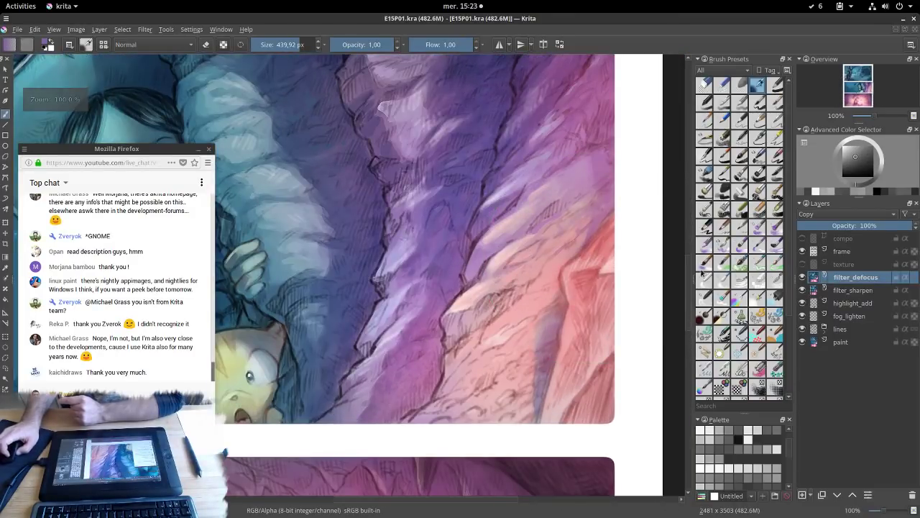
{"action": "mouse_move", "coordinate": [830, 281]}
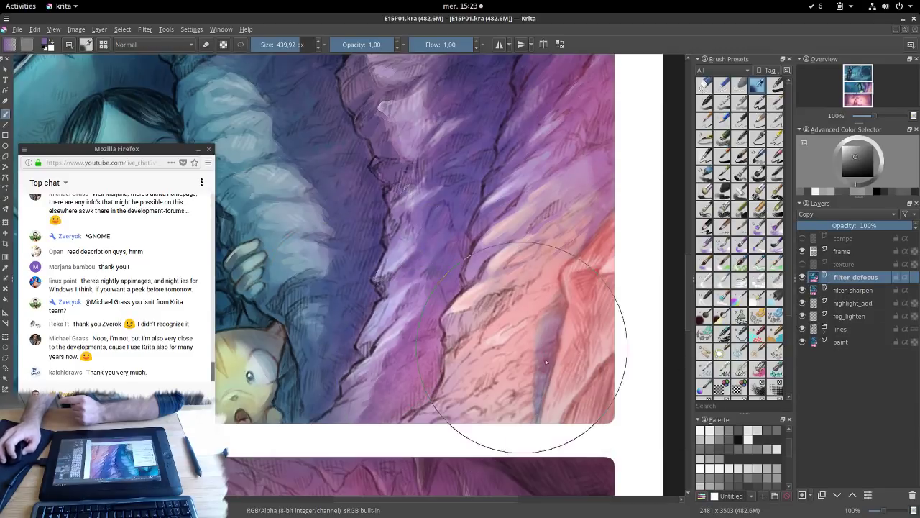
{"action": "scroll", "coordinate": [605, 269], "scroll_direction": "up", "scroll_amount": 1}
{"action": "left_click_drag", "start_coordinate": [565, 300], "coordinate": [461, 229]}
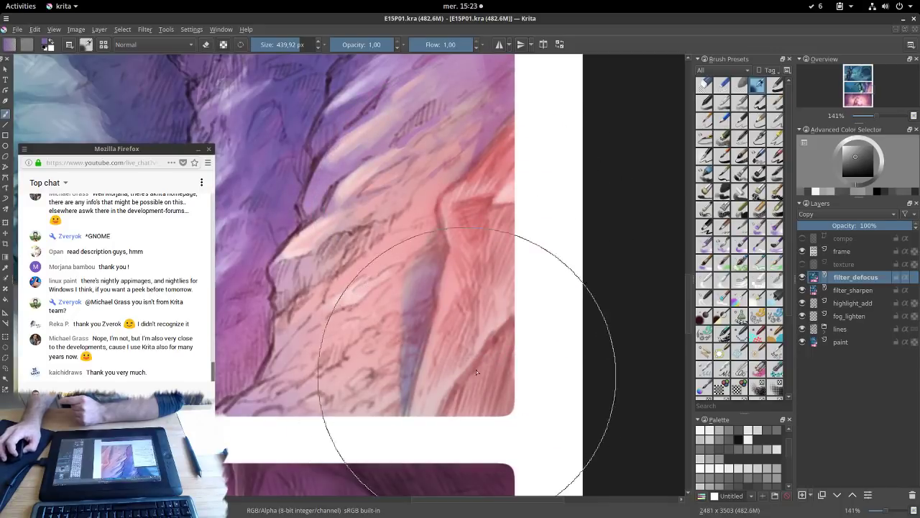
{"action": "left_click", "coordinate": [802, 278]}
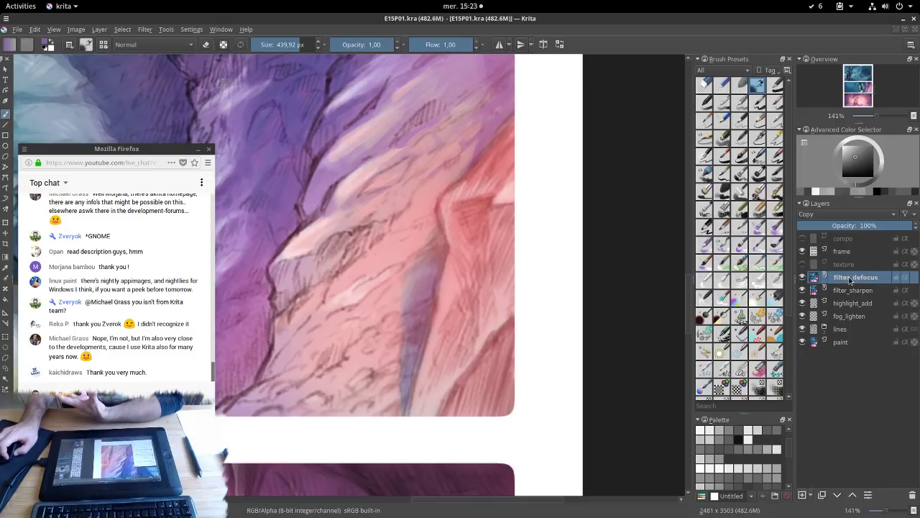
Paint white over the girl's face in the second panel on the filter_defocus layer to blur it
{"action": "scroll", "coordinate": [311, 211], "scroll_direction": "down", "scroll_amount": 3}
{"action": "left_click_drag", "start_coordinate": [426, 237], "coordinate": [530, 251]}
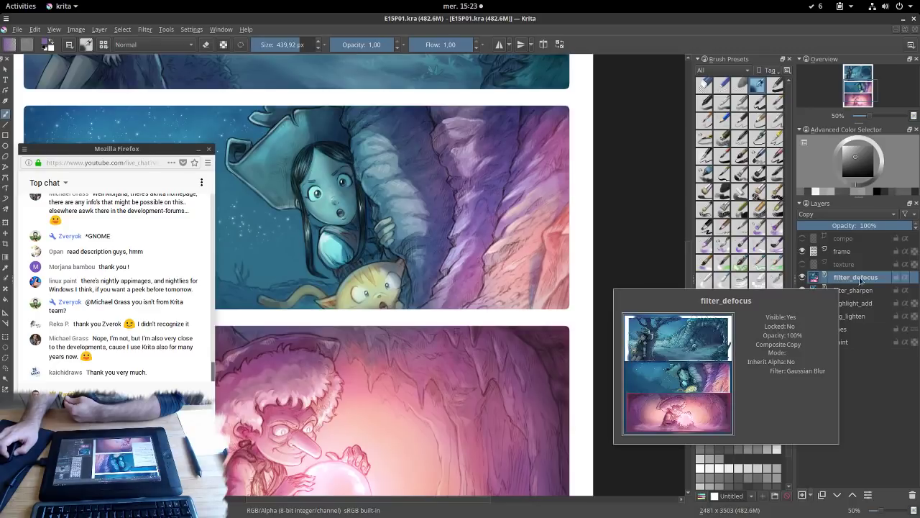
{"action": "key", "text": "plus"}
{"action": "key", "text": "plus"}
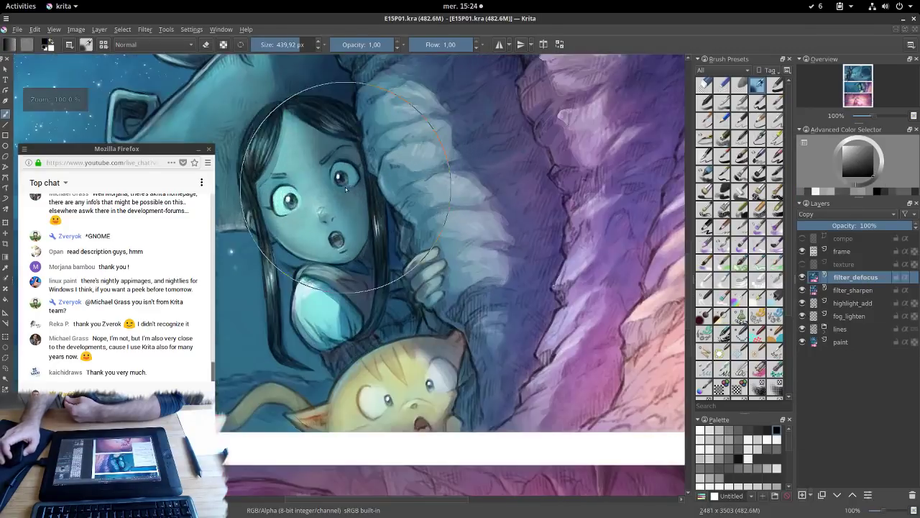
{"action": "mouse_move", "coordinate": [332, 195]}
{"action": "left_mouse_down"}
{"action": "mouse_move", "coordinate": [447, 226]}
{"action": "mouse_move", "coordinate": [417, 245]}
{"action": "mouse_move", "coordinate": [440, 203]}
{"action": "mouse_move", "coordinate": [476, 213]}
{"action": "left_mouse_up"}
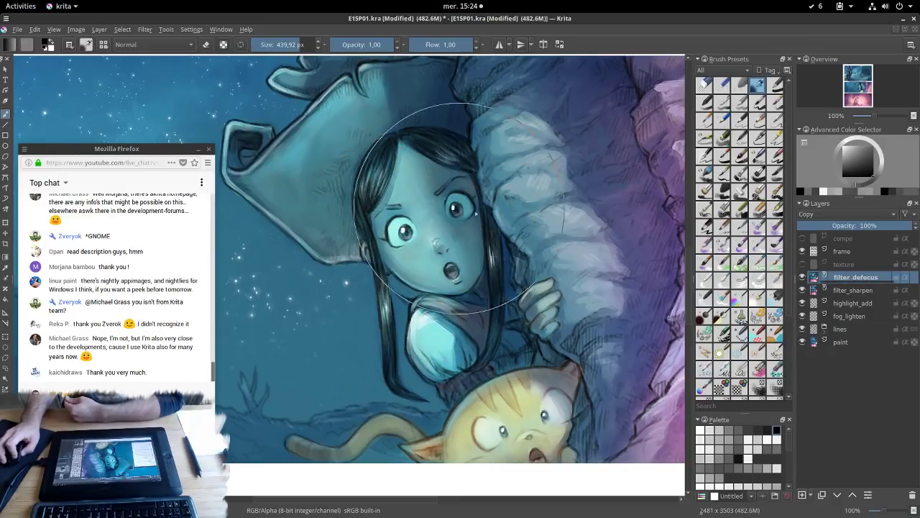
{"action": "left_click_drag", "start_coordinate": [870, 170], "coordinate": [843, 146]}
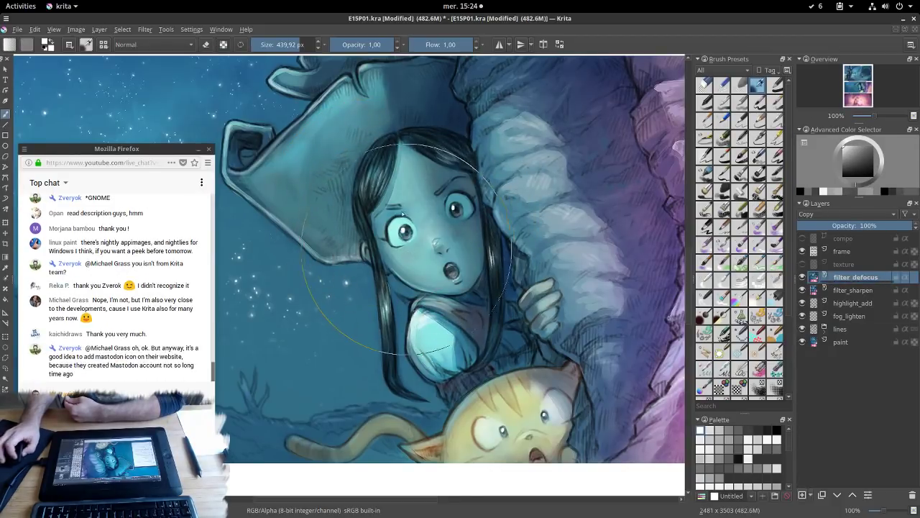
{"action": "mouse_move", "coordinate": [403, 215]}
{"action": "left_mouse_down"}
{"action": "mouse_move", "coordinate": [381, 201]}
{"action": "mouse_move", "coordinate": [446, 201]}
{"action": "mouse_move", "coordinate": [424, 215]}
{"action": "mouse_move", "coordinate": [453, 212]}
{"action": "mouse_move", "coordinate": [432, 246]}
{"action": "mouse_move", "coordinate": [449, 256]}
{"action": "left_mouse_up"}
{"action": "scroll", "coordinate": [537, 305], "scroll_direction": "down", "scroll_amount": 2}
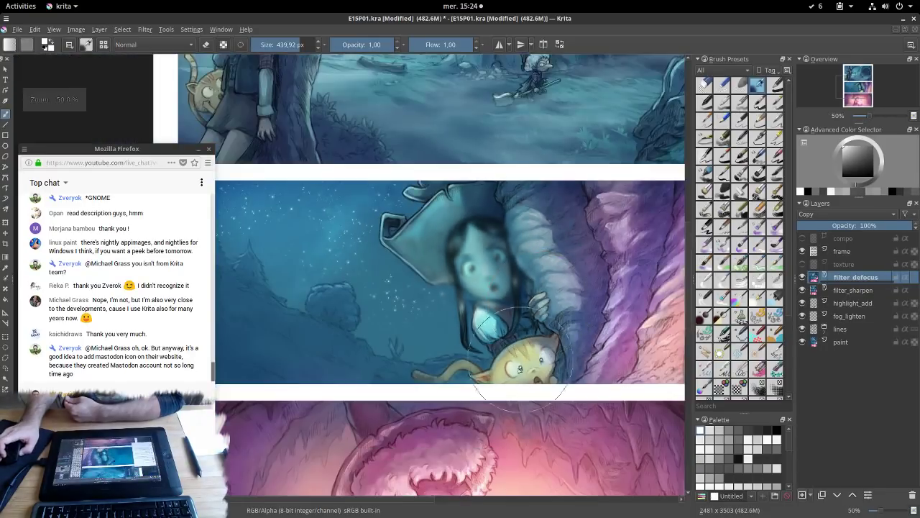
Paint black over the girl's blurred face on the filter_defocus layer to make it sharp again
{"action": "key", "text": "plus"}
{"action": "key", "text": "plus"}
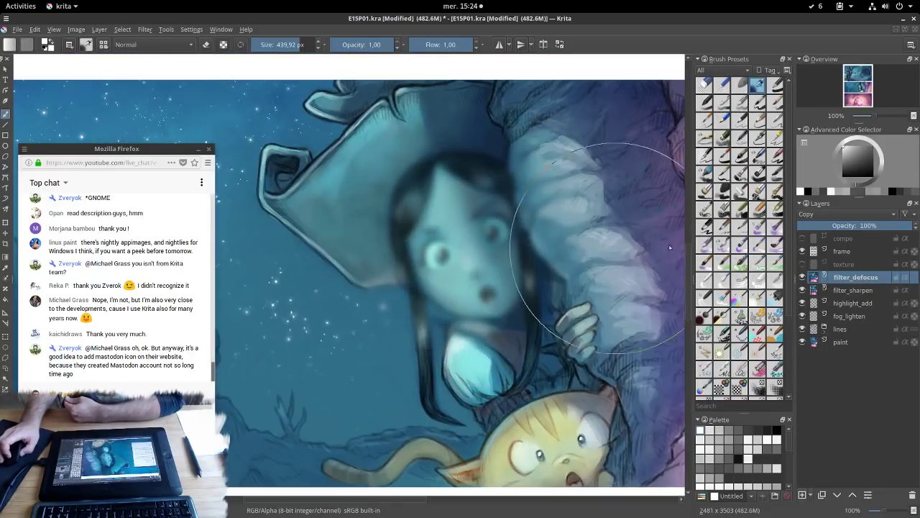
{"action": "left_click", "coordinate": [843, 175]}
{"action": "mouse_move", "coordinate": [428, 256]}
{"action": "left_mouse_down"}
{"action": "mouse_move", "coordinate": [480, 281]}
{"action": "mouse_move", "coordinate": [496, 270]}
{"action": "mouse_move", "coordinate": [439, 240]}
{"action": "mouse_move", "coordinate": [431, 201]}
{"action": "mouse_move", "coordinate": [492, 230]}
{"action": "mouse_move", "coordinate": [503, 260]}
{"action": "mouse_move", "coordinate": [451, 279]}
{"action": "mouse_move", "coordinate": [432, 247]}
{"action": "mouse_move", "coordinate": [483, 225]}
{"action": "mouse_move", "coordinate": [508, 258]}
{"action": "mouse_move", "coordinate": [456, 343]}
{"action": "left_mouse_up"}
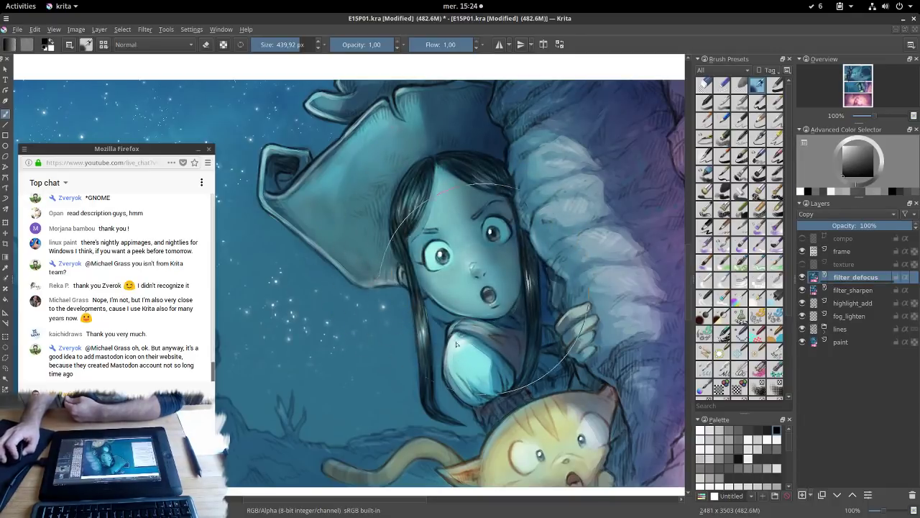
Swap to white and paint over the pink rocks at the second panel's edge on the filter_defocus layer to blur them
{"action": "key", "text": "minus"}
{"action": "key", "text": "minus"}
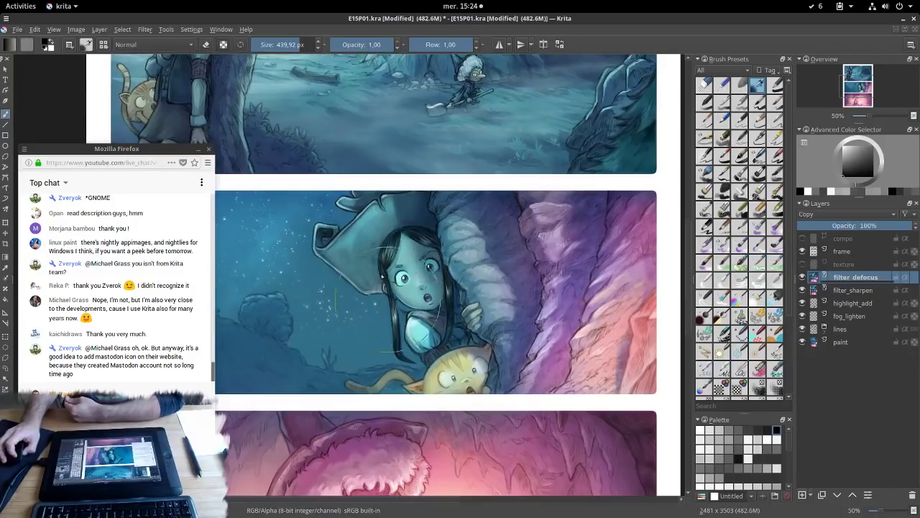
{"action": "key", "text": "x"}
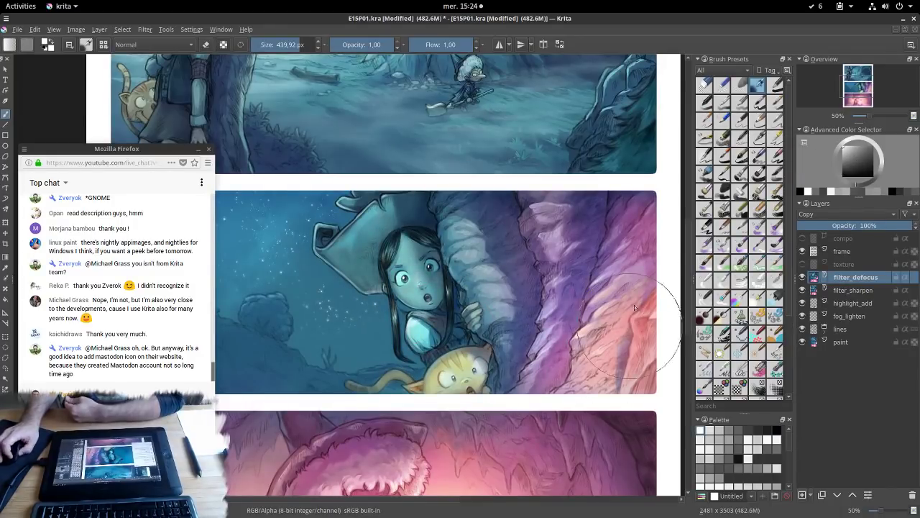
{"action": "mouse_move", "coordinate": [656, 362]}
{"action": "left_mouse_down"}
{"action": "mouse_move", "coordinate": [650, 383]}
{"action": "mouse_move", "coordinate": [618, 401]}
{"action": "mouse_move", "coordinate": [635, 226]}
{"action": "mouse_move", "coordinate": [626, 194]}
{"action": "mouse_move", "coordinate": [612, 263]}
{"action": "left_mouse_up"}
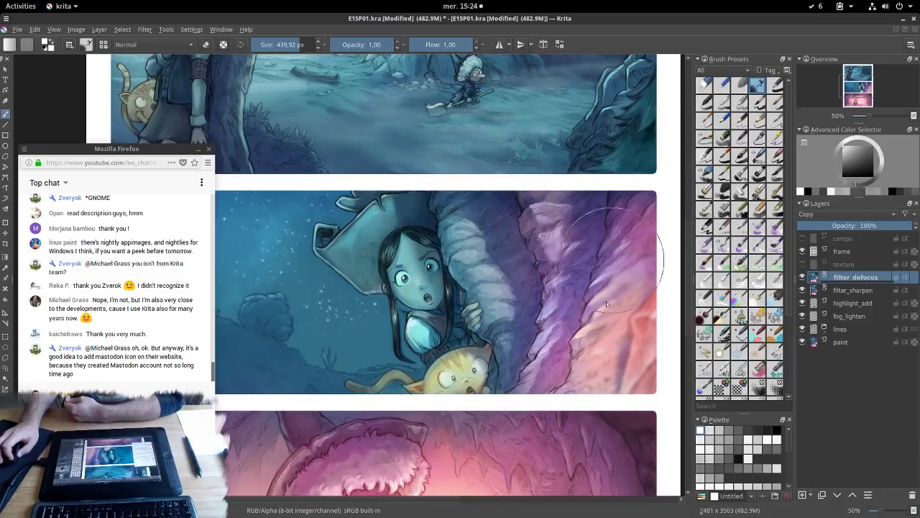
{"action": "left_click_drag", "start_coordinate": [384, 336], "coordinate": [522, 316]}
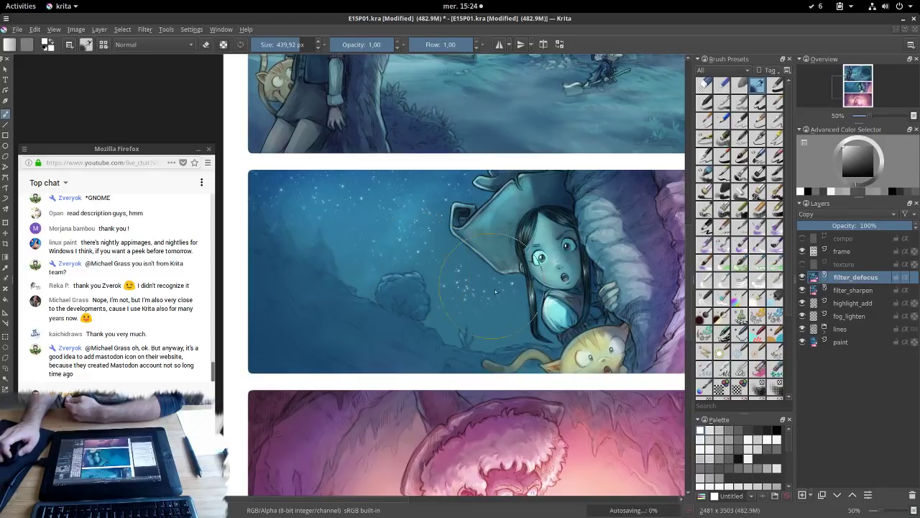
{"action": "left_click_drag", "start_coordinate": [495, 291], "coordinate": [399, 271]}
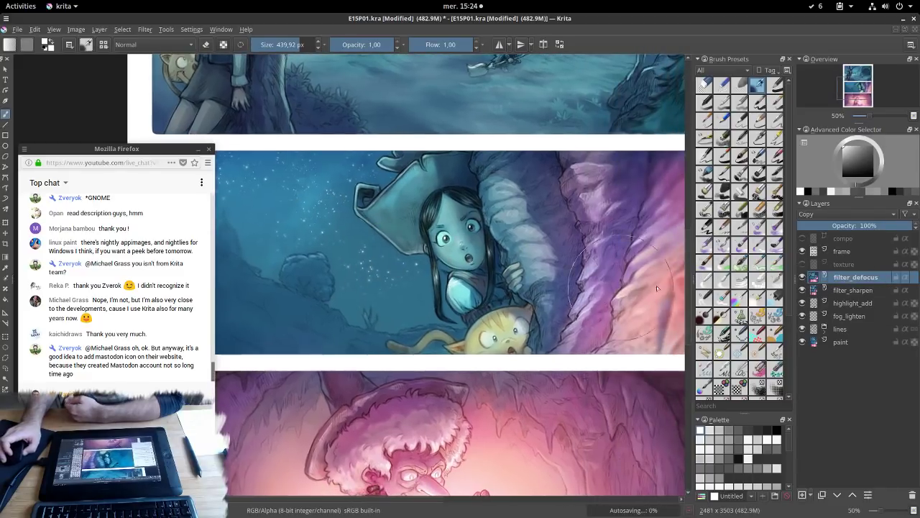
Show the texture layer and inspect its grain on the second panel's starry sky and the first panel's ground
{"action": "left_click", "coordinate": [842, 264]}
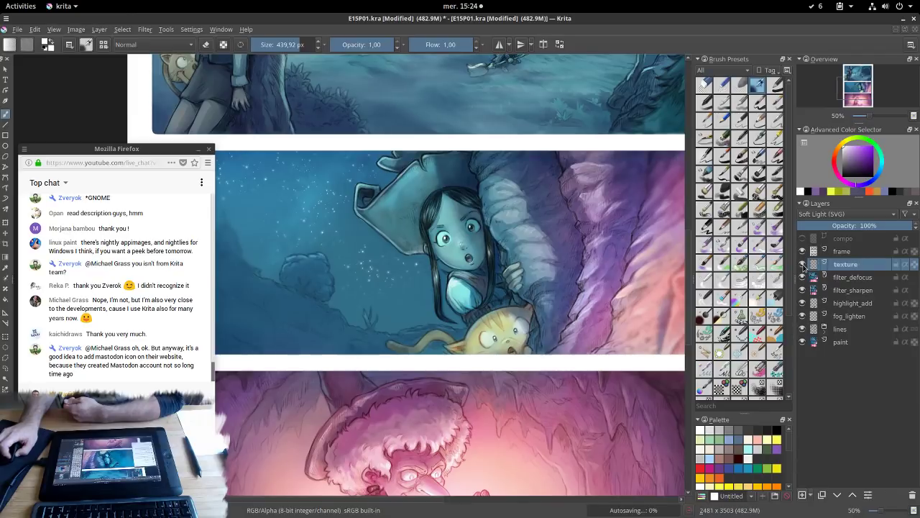
{"action": "scroll", "coordinate": [337, 238], "scroll_direction": "up", "scroll_amount": 3}
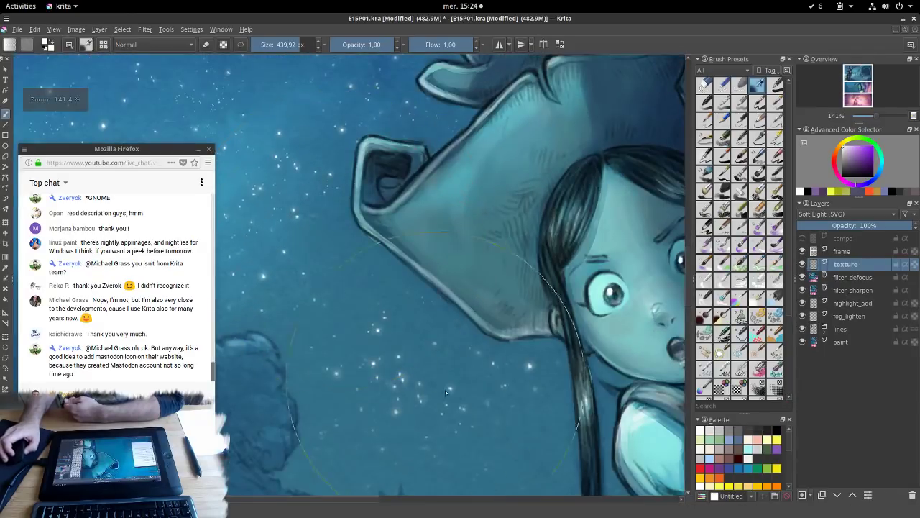
{"action": "left_click_drag", "start_coordinate": [448, 391], "coordinate": [494, 220]}
{"action": "left_click_drag", "start_coordinate": [461, 323], "coordinate": [597, 132]}
{"action": "left_click_drag", "start_coordinate": [471, 280], "coordinate": [457, 485]}
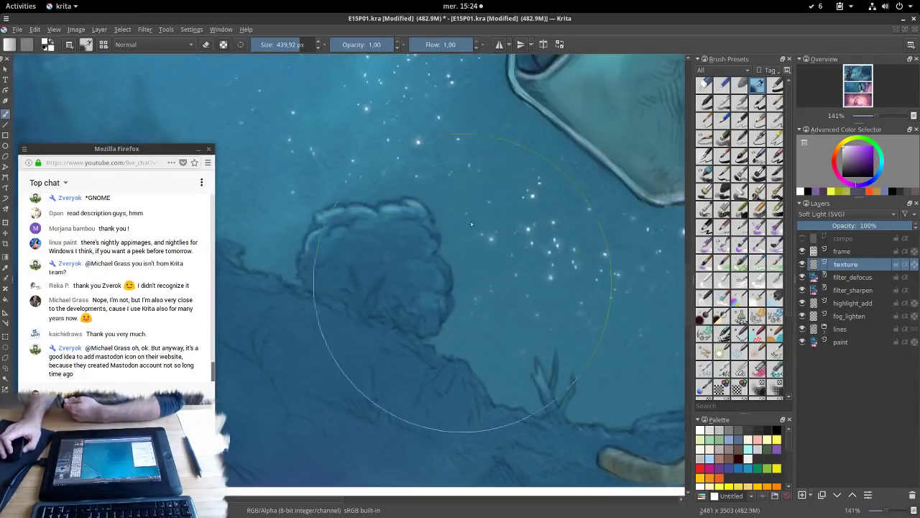
{"action": "left_click_drag", "start_coordinate": [504, 108], "coordinate": [493, 323]}
{"action": "left_click_drag", "start_coordinate": [539, 72], "coordinate": [440, 373]}
{"action": "scroll", "coordinate": [440, 372], "scroll_direction": "up", "scroll_amount": 2}
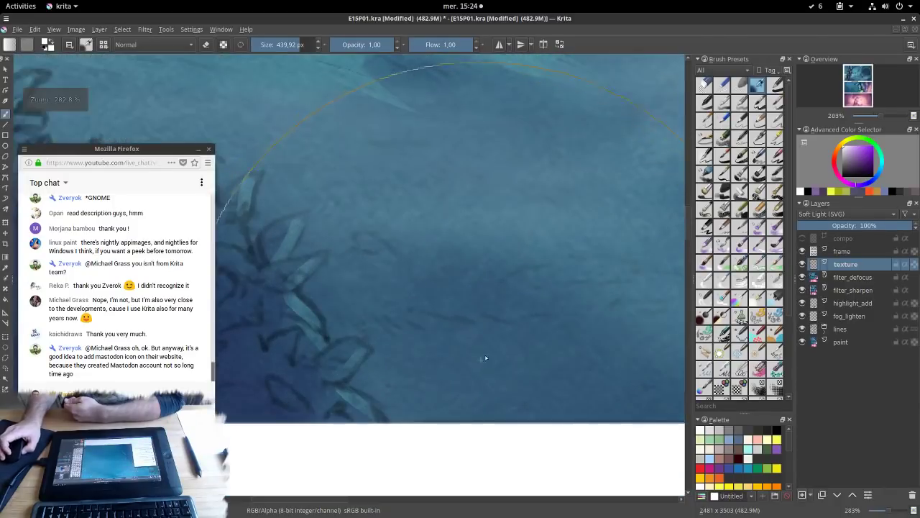
{"action": "scroll", "coordinate": [502, 319], "scroll_direction": "down", "scroll_amount": 2}
{"action": "left_click_drag", "start_coordinate": [435, 208], "coordinate": [436, 226]}
{"action": "scroll", "coordinate": [436, 226], "scroll_direction": "up", "scroll_amount": 5}
{"action": "scroll", "coordinate": [436, 226], "scroll_direction": "down", "scroll_amount": 10}
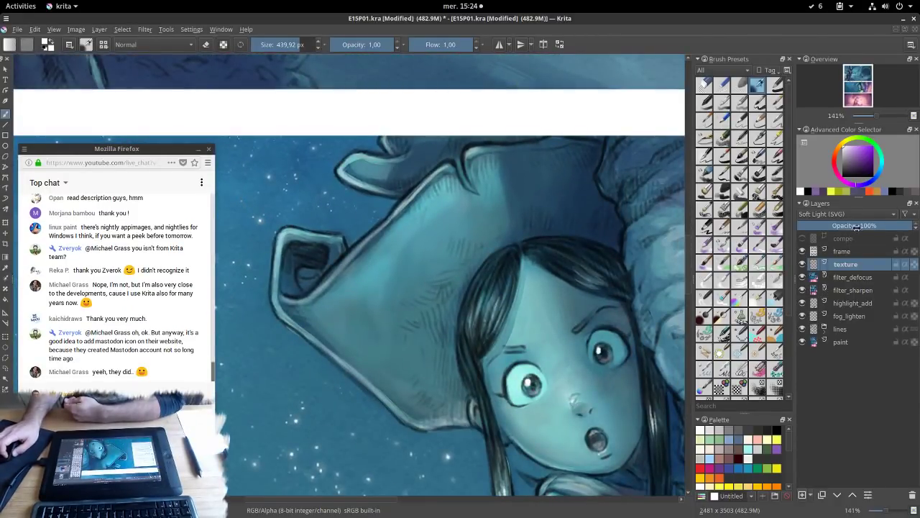
Examine the sky beside the girl in the second panel and toggle the texture layer to compare its effect
{"action": "scroll", "coordinate": [452, 384], "scroll_direction": "up", "scroll_amount": 1}
{"action": "left_click_drag", "start_coordinate": [435, 393], "coordinate": [460, 106]}
{"action": "left_click_drag", "start_coordinate": [423, 416], "coordinate": [435, 337]}
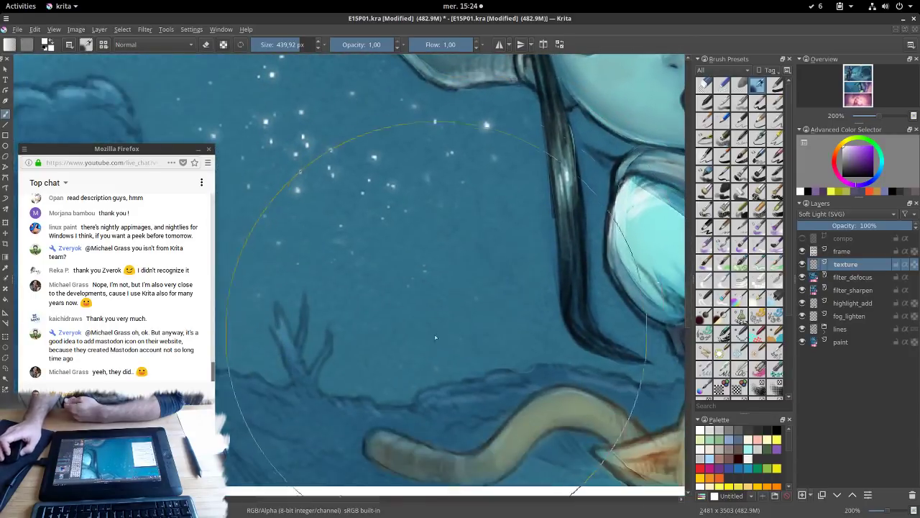
{"action": "scroll", "coordinate": [435, 337], "scroll_direction": "up", "scroll_amount": 1}
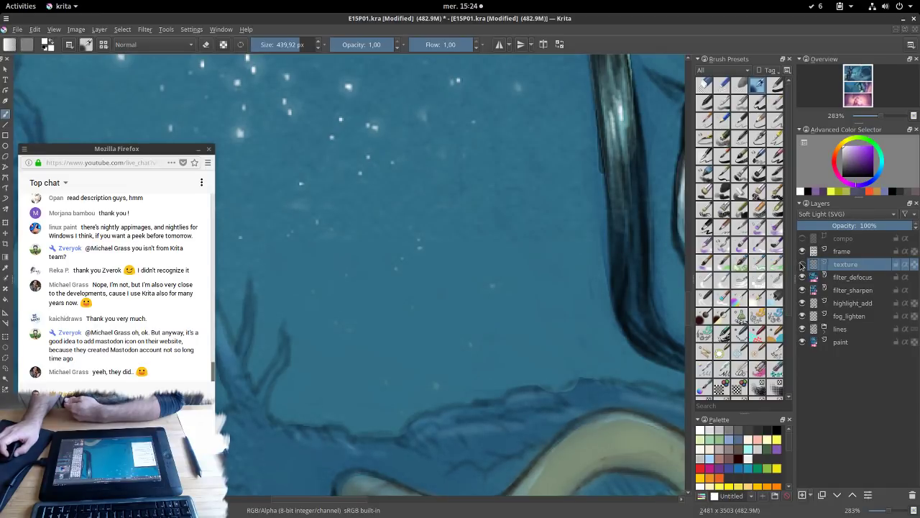
{"action": "scroll", "coordinate": [487, 247], "scroll_direction": "down", "scroll_amount": 6}
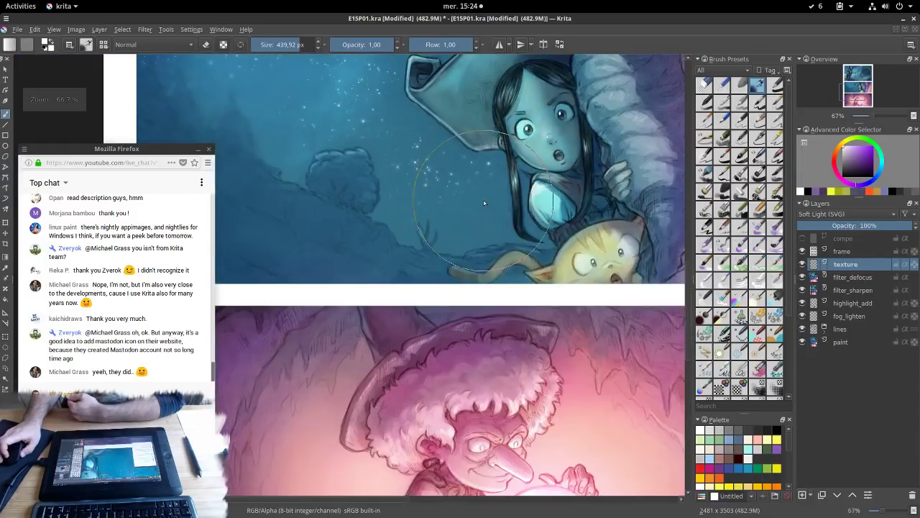
{"action": "scroll", "coordinate": [488, 246], "scroll_direction": "up", "scroll_amount": 2}
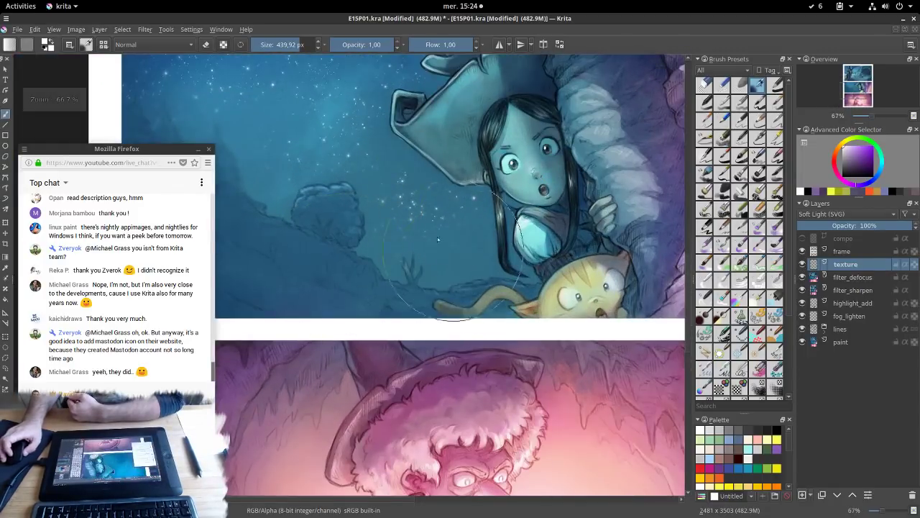
{"action": "left_click_drag", "start_coordinate": [457, 249], "coordinate": [430, 379]}
{"action": "scroll", "coordinate": [421, 293], "scroll_direction": "down", "scroll_amount": 1}
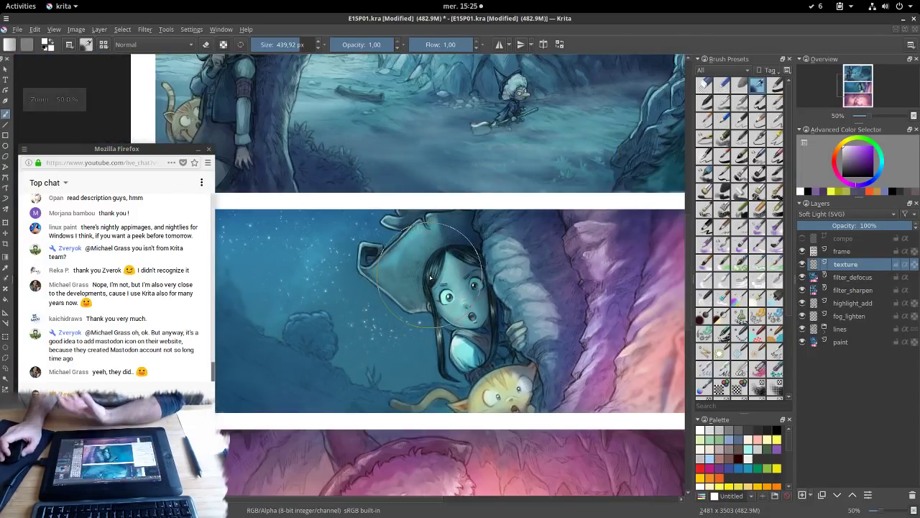
Show the compo layer and examine its composition guide lines across the three panels
{"action": "left_click", "coordinate": [803, 239]}
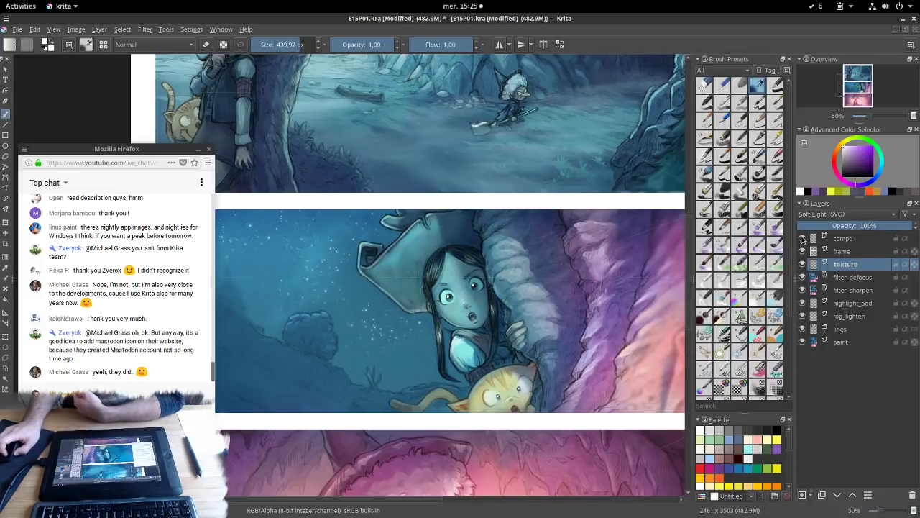
{"action": "scroll", "coordinate": [480, 174], "scroll_direction": "down", "scroll_amount": 2}
{"action": "scroll", "coordinate": [415, 198], "scroll_direction": "up", "scroll_amount": 2}
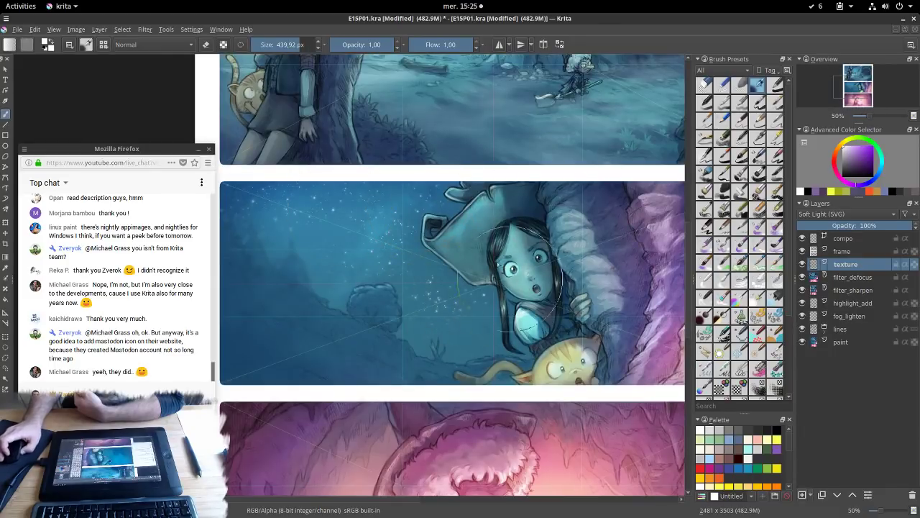
{"action": "scroll", "coordinate": [522, 273], "scroll_direction": "up", "scroll_amount": 5}
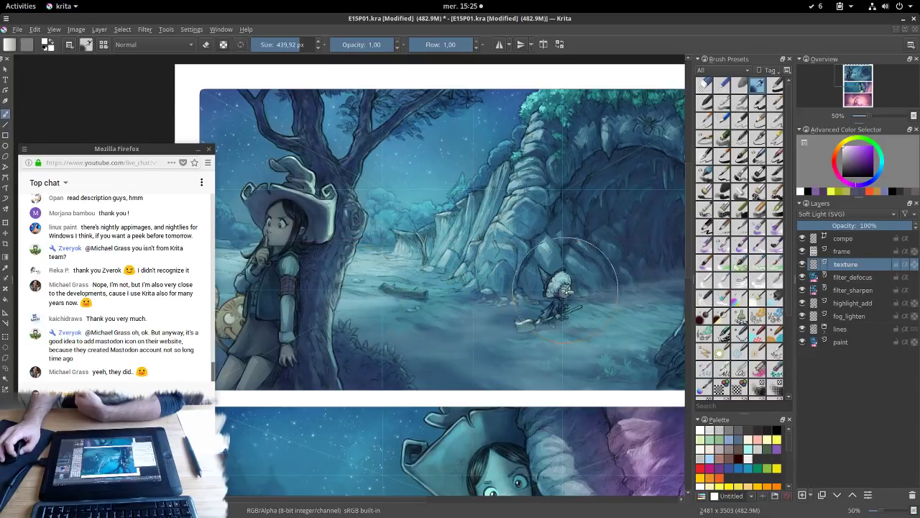
{"action": "scroll", "coordinate": [561, 287], "scroll_direction": "down", "scroll_amount": 3}
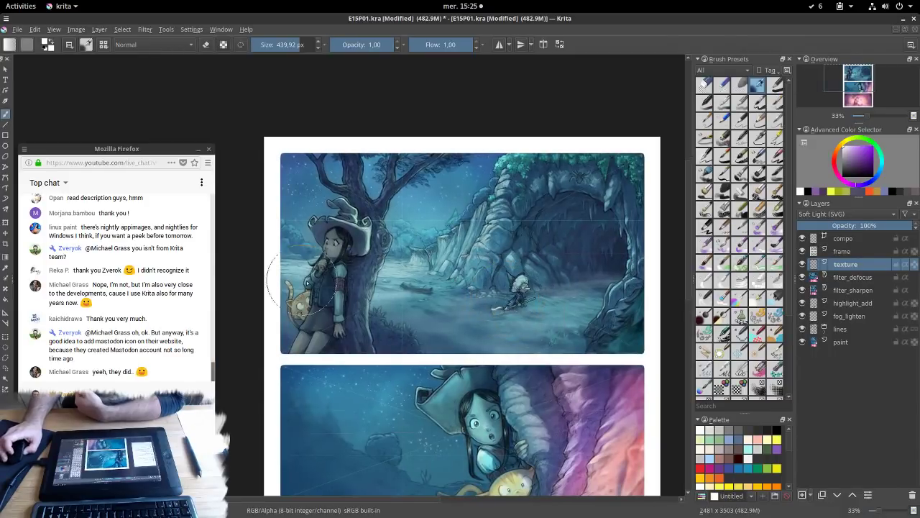
{"action": "left_click_drag", "start_coordinate": [502, 446], "coordinate": [498, 242]}
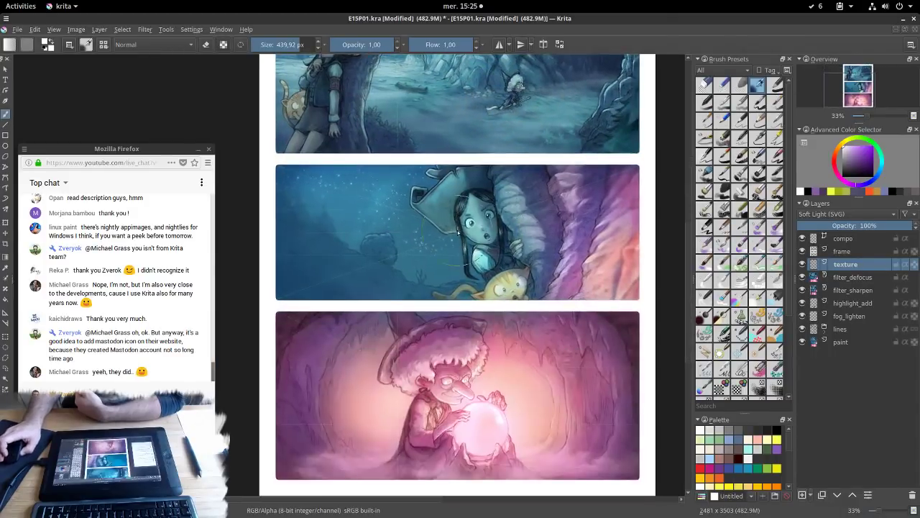
{"action": "scroll", "coordinate": [458, 220], "scroll_direction": "up", "scroll_amount": 1}
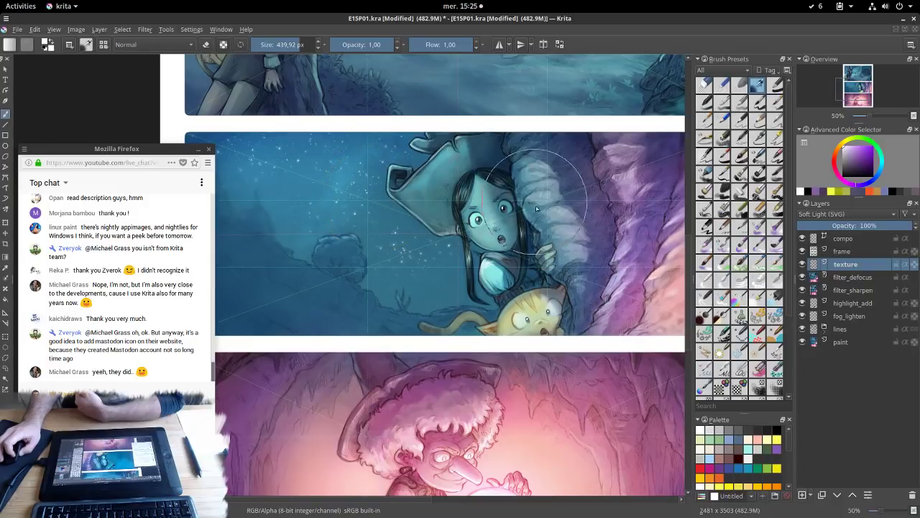
{"action": "scroll", "coordinate": [382, 277], "scroll_direction": "down", "scroll_amount": 5}
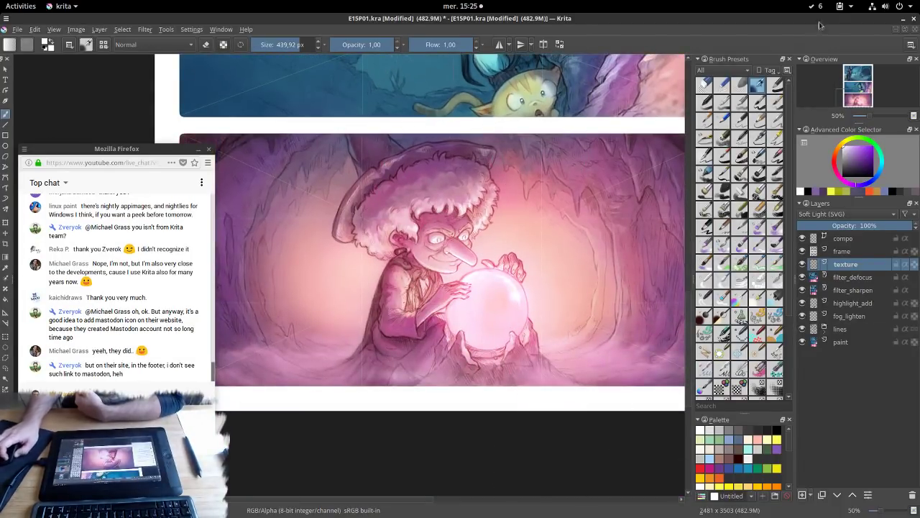
Close the comic page E15P01 without saving the changes
{"action": "left_click", "coordinate": [912, 32]}
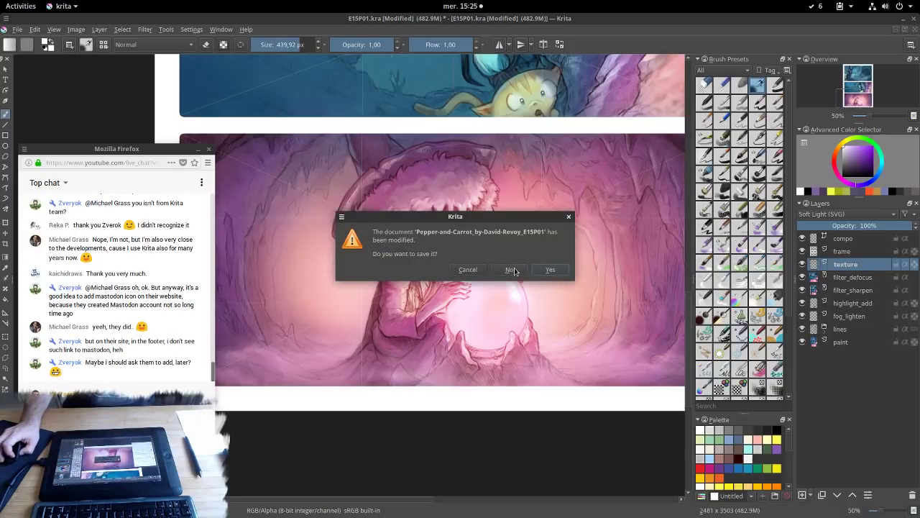
{"action": "left_click", "coordinate": [511, 271]}
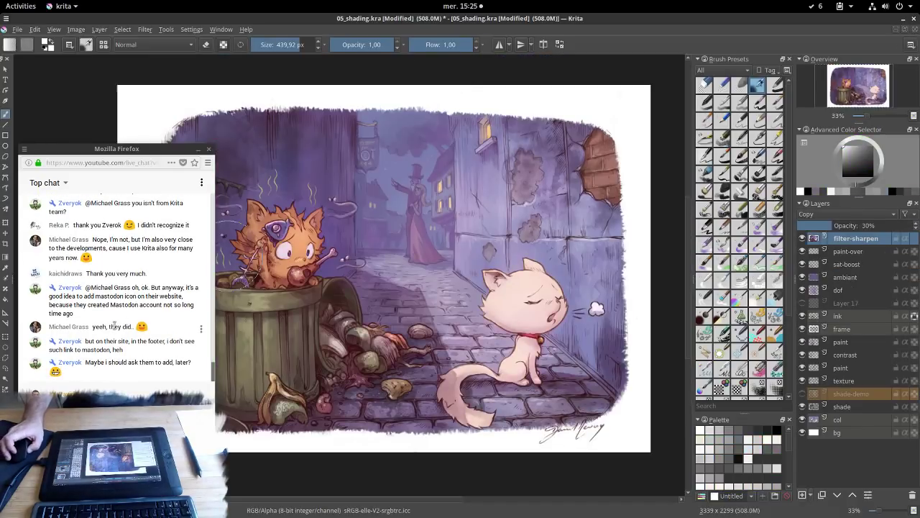
Read back through the live chat for questions to answer, keeping the 05_shading.kra illustration open
{"action": "scroll", "coordinate": [117, 317], "scroll_direction": "up", "scroll_amount": 1}
{"action": "scroll", "coordinate": [117, 315], "scroll_direction": "up", "scroll_amount": 3}
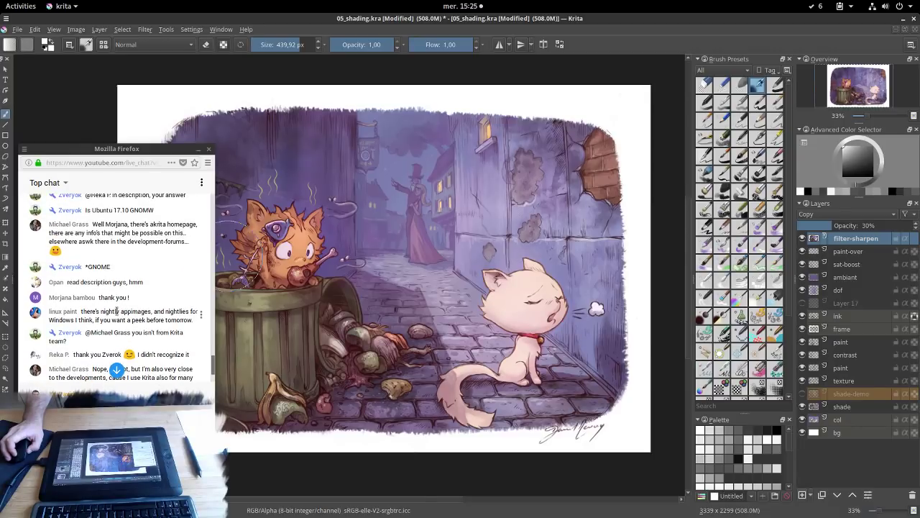
{"action": "scroll", "coordinate": [117, 311], "scroll_direction": "up", "scroll_amount": 3}
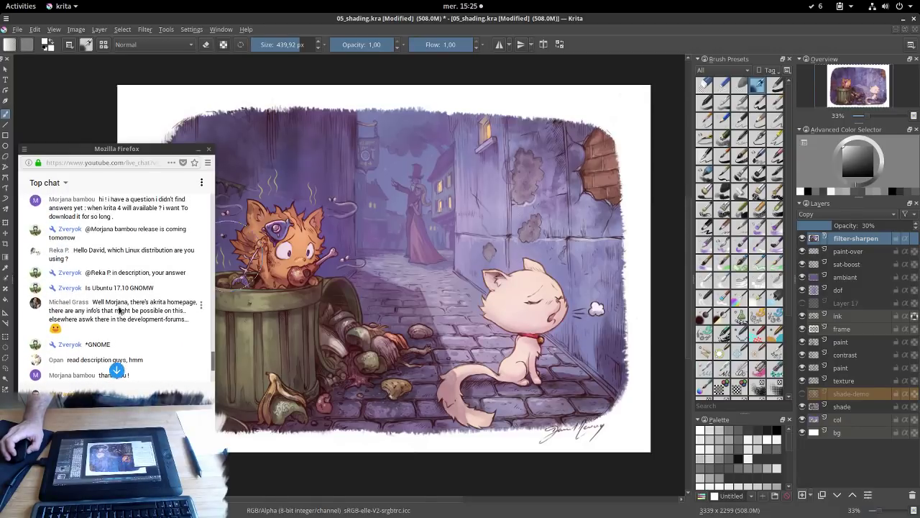
{"action": "scroll", "coordinate": [120, 310], "scroll_direction": "up", "scroll_amount": 2}
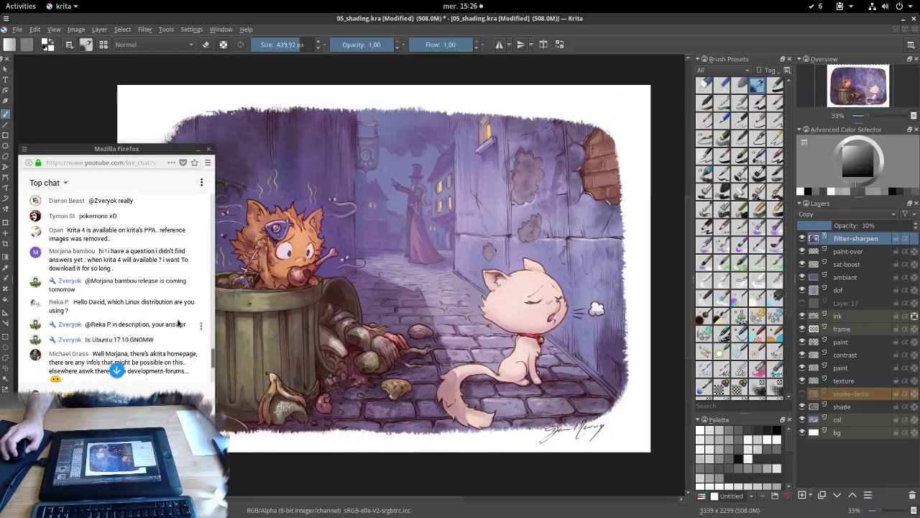
{"action": "mouse_move", "coordinate": [1, 0]}
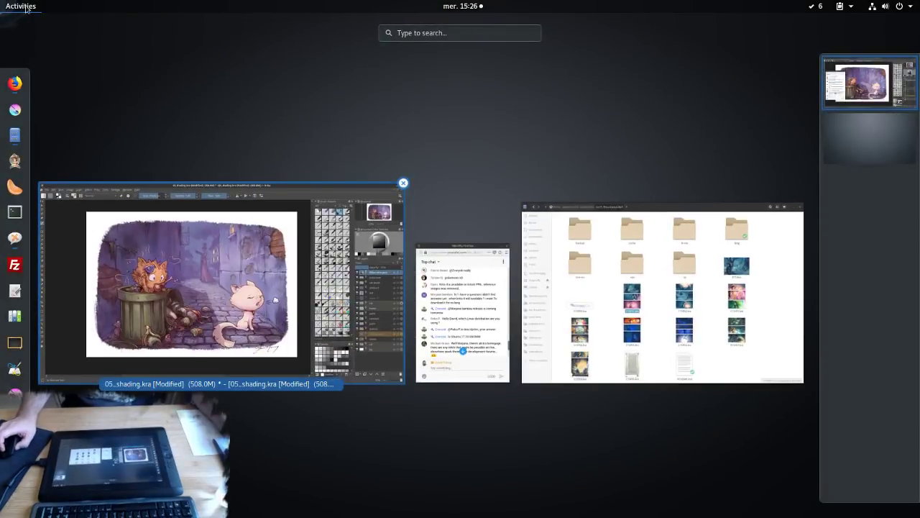
{"action": "left_click", "coordinate": [290, 227]}
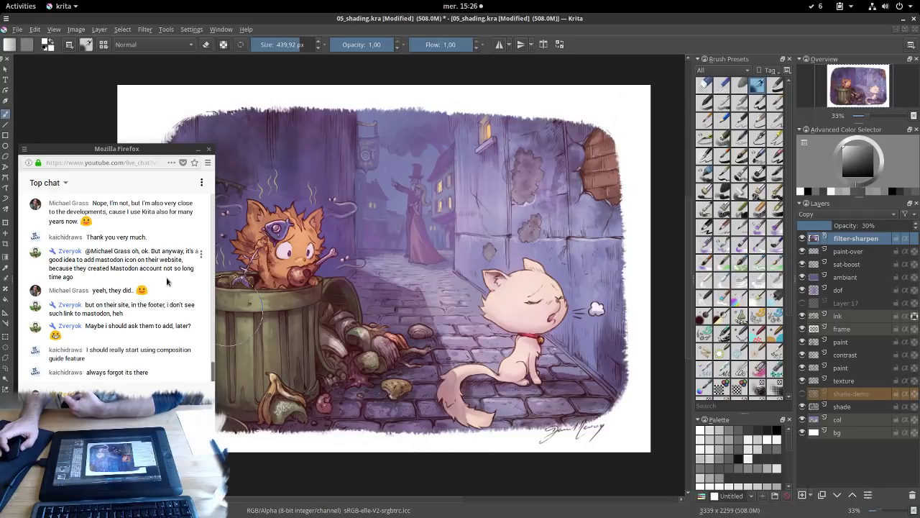
{"action": "scroll", "coordinate": [166, 281], "scroll_direction": "up", "scroll_amount": 10}
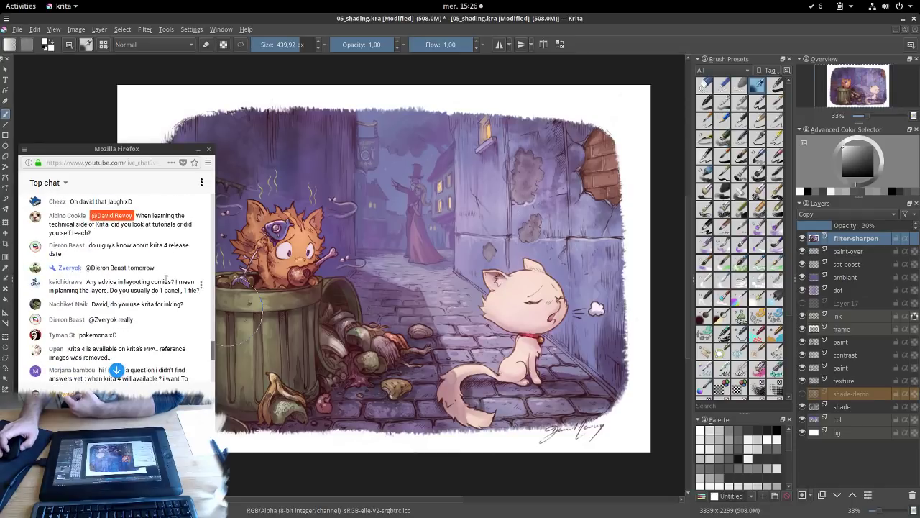
{"action": "scroll", "coordinate": [144, 273], "scroll_direction": "down", "scroll_amount": 3}
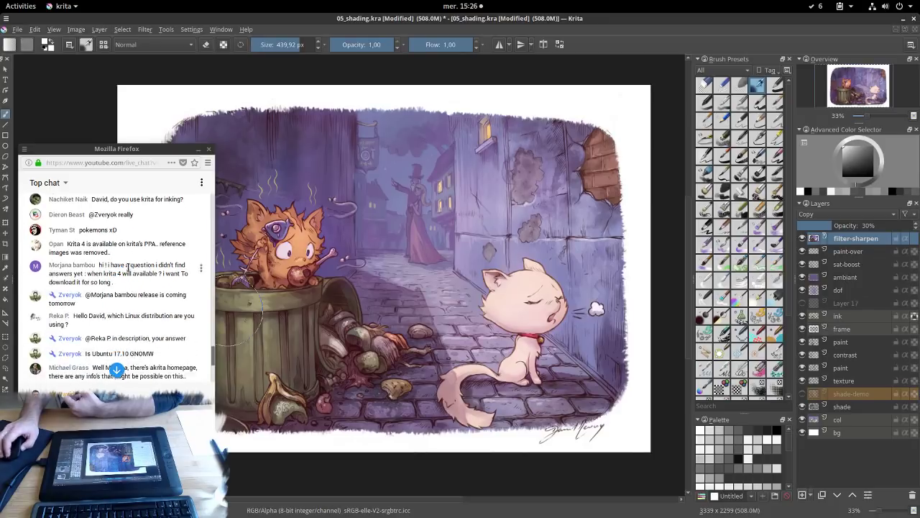
{"action": "scroll", "coordinate": [128, 269], "scroll_direction": "down", "scroll_amount": 10}
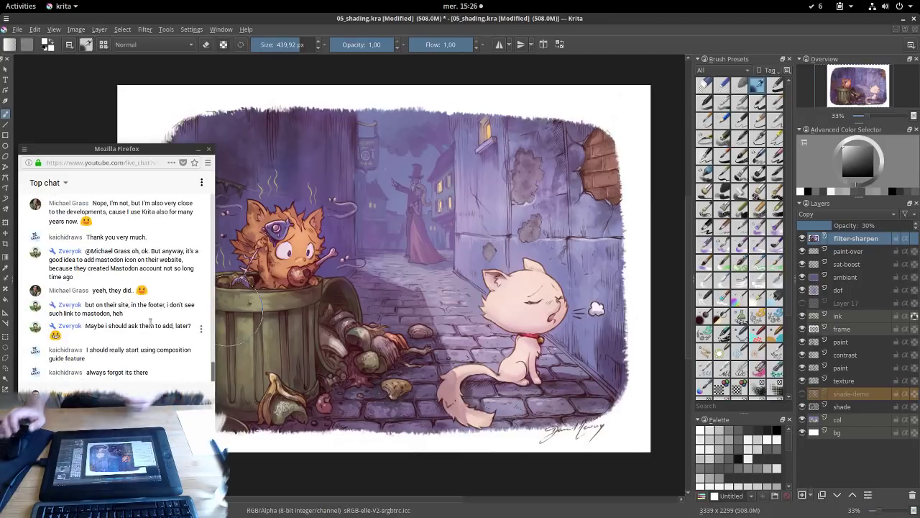